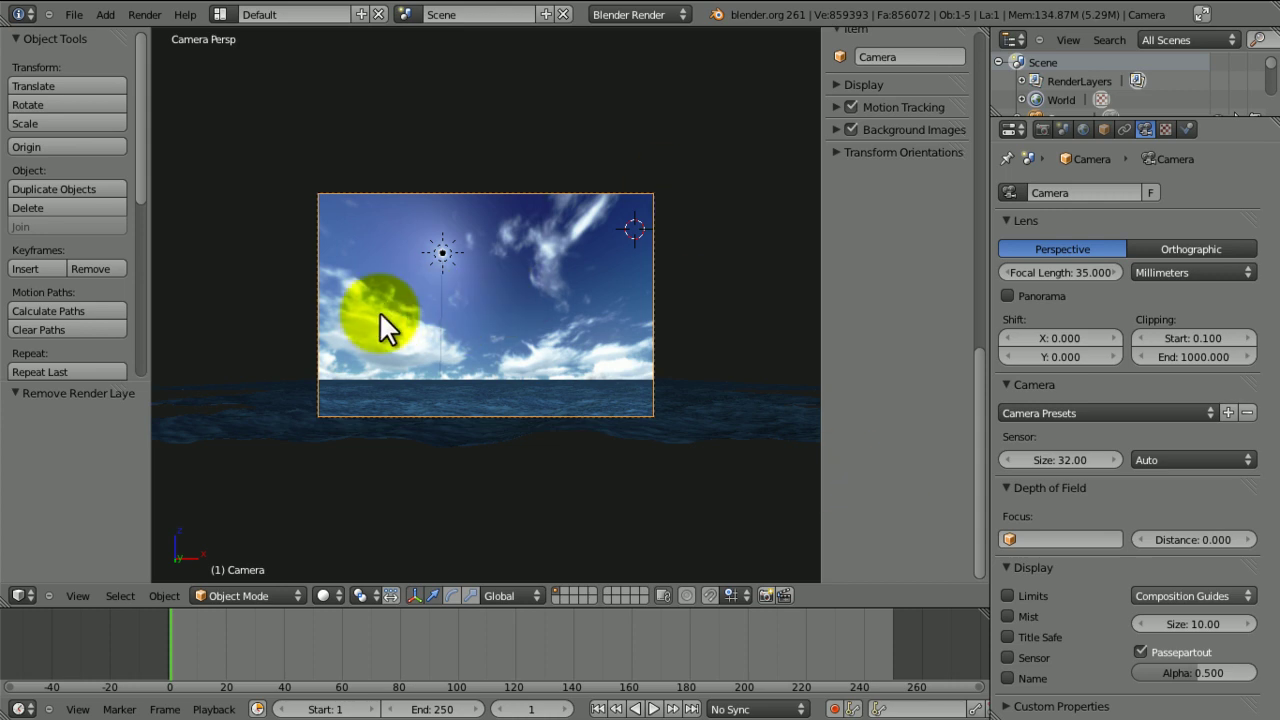
Step: Snap the 3D cursor to the scene centre and leave all objects deselected
right_click(433, 312)
key(shift+s)
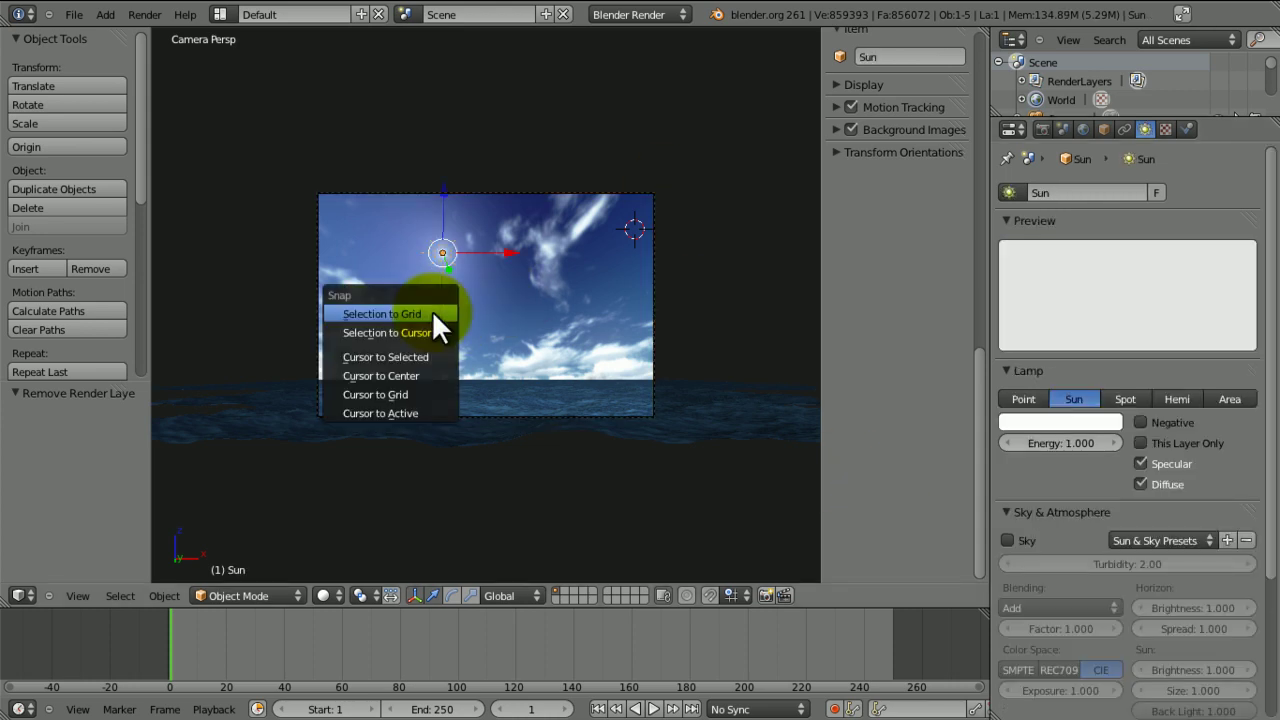
click(424, 376)
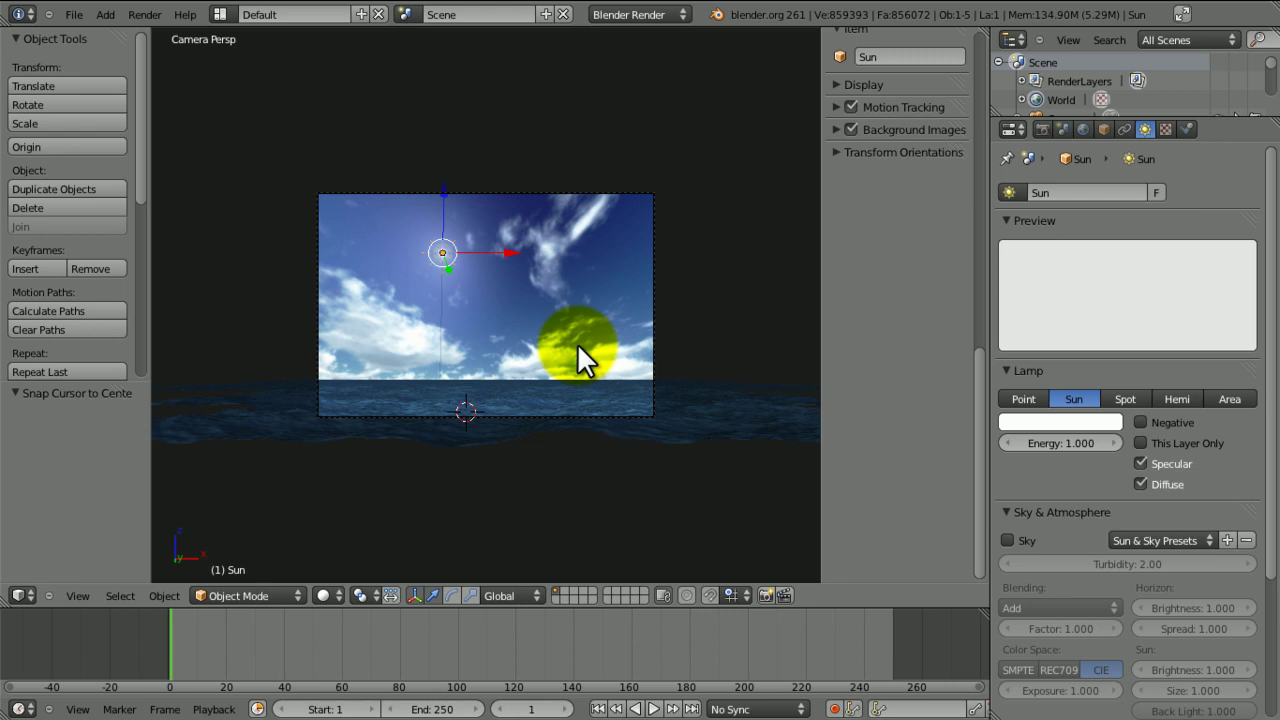
key(a)
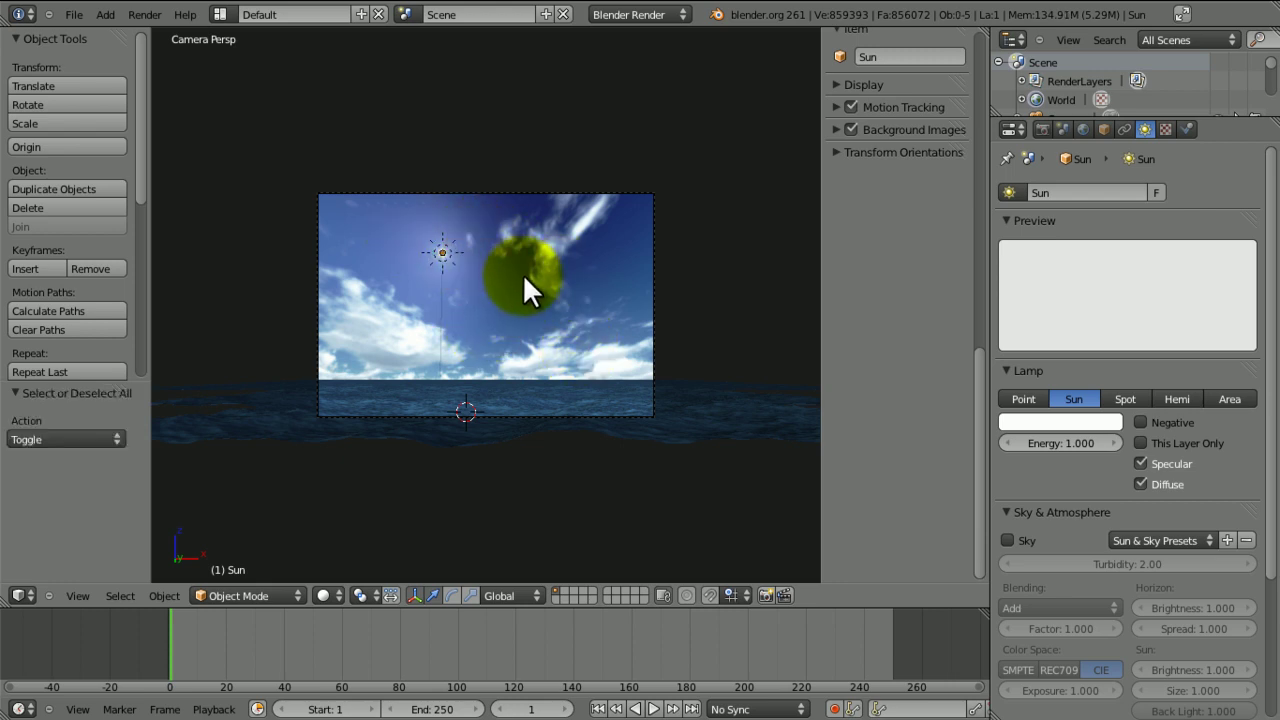
Step: Select the camera in the right side view and turn on the display of its limits
key(KP_3)
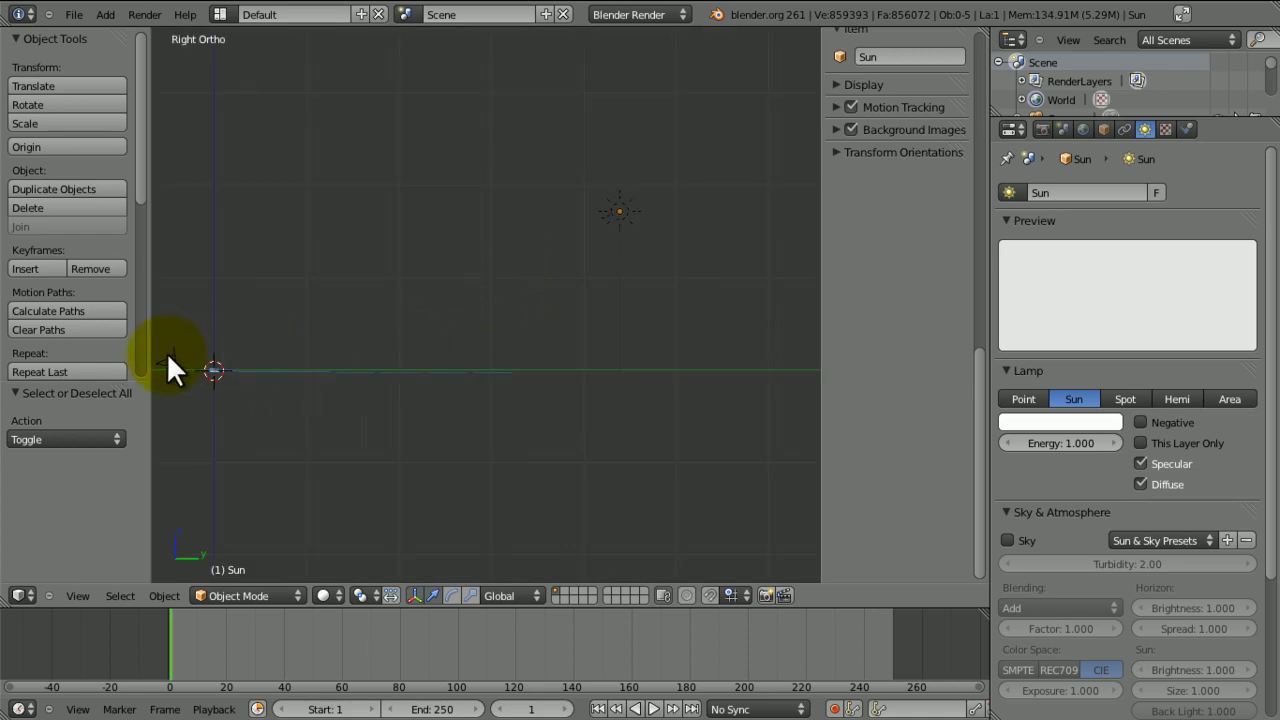
right_click(167, 355)
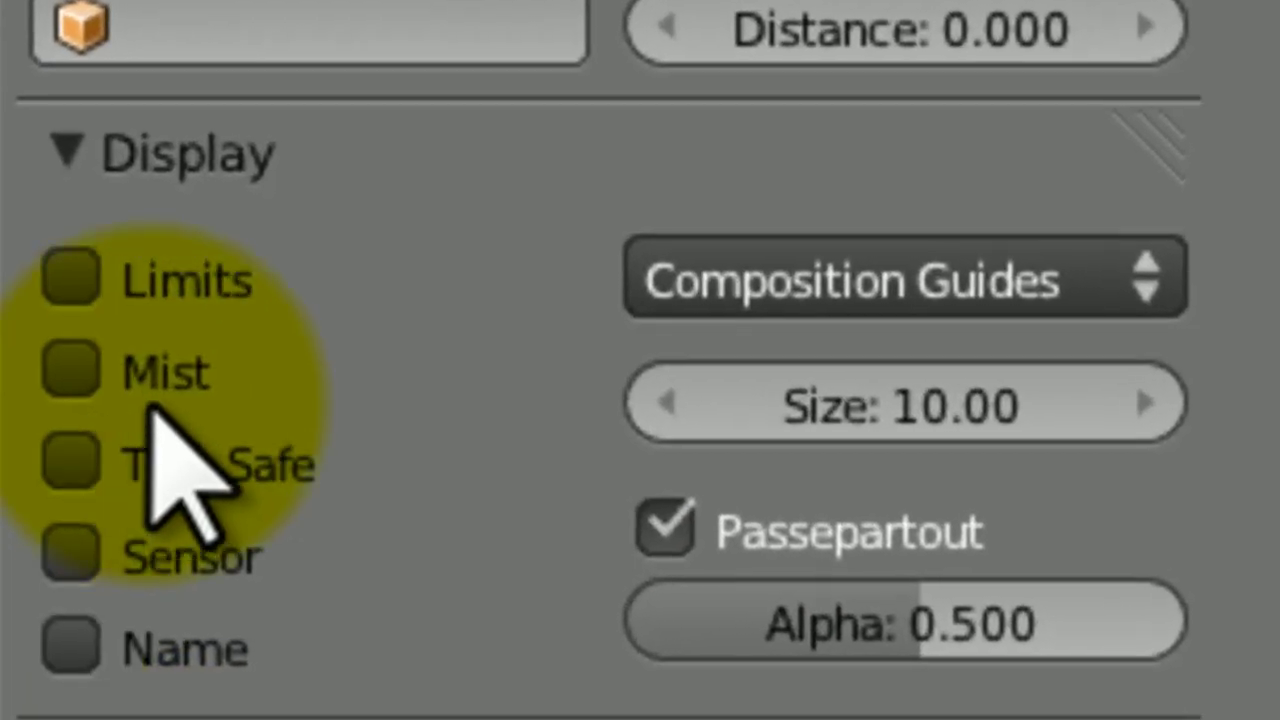
click(90, 280)
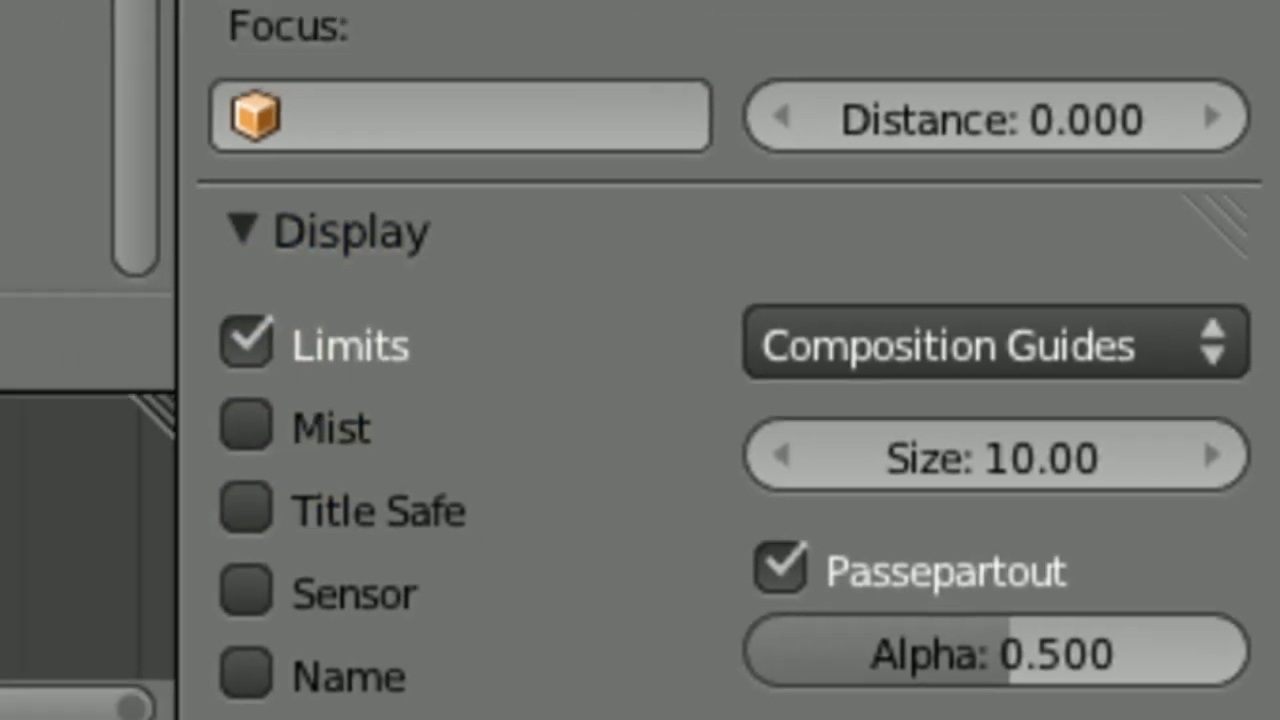
Step: Set the camera's depth of field distance to 120
click(343, 313)
scroll(614, 376, down, 1)
ctrl+middle_drag(610, 366, 577, 630)
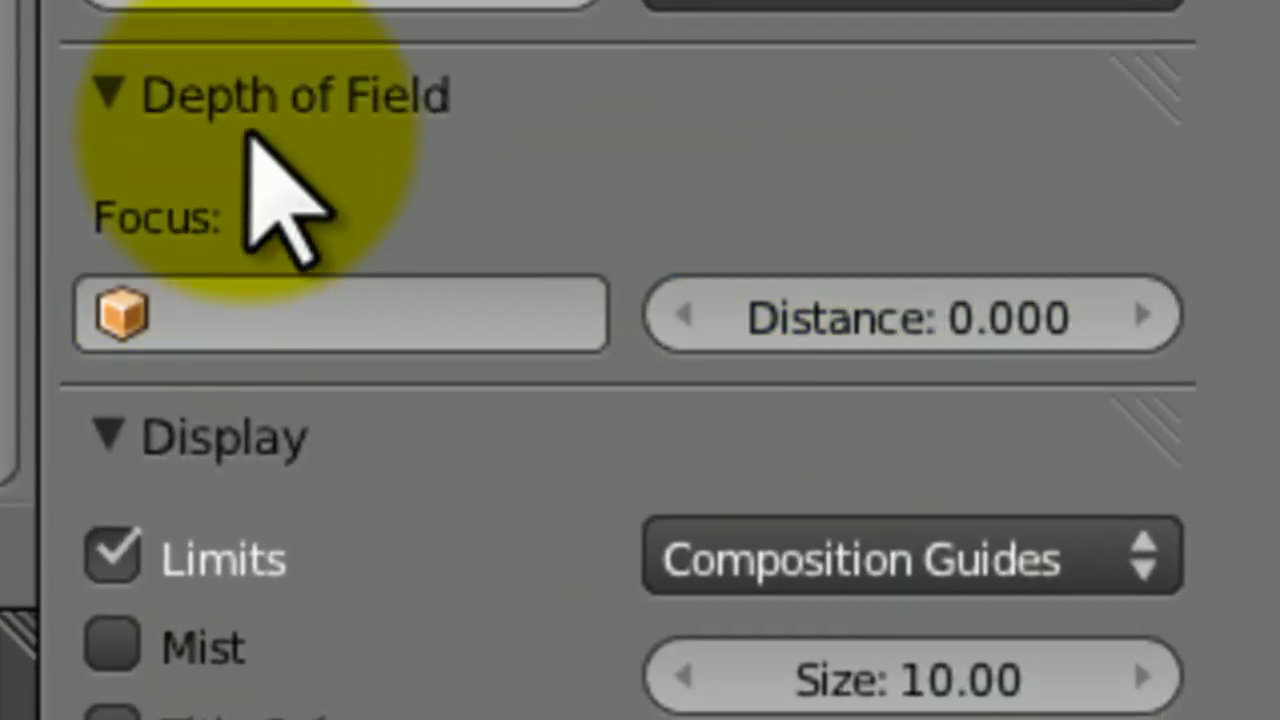
click(912, 290)
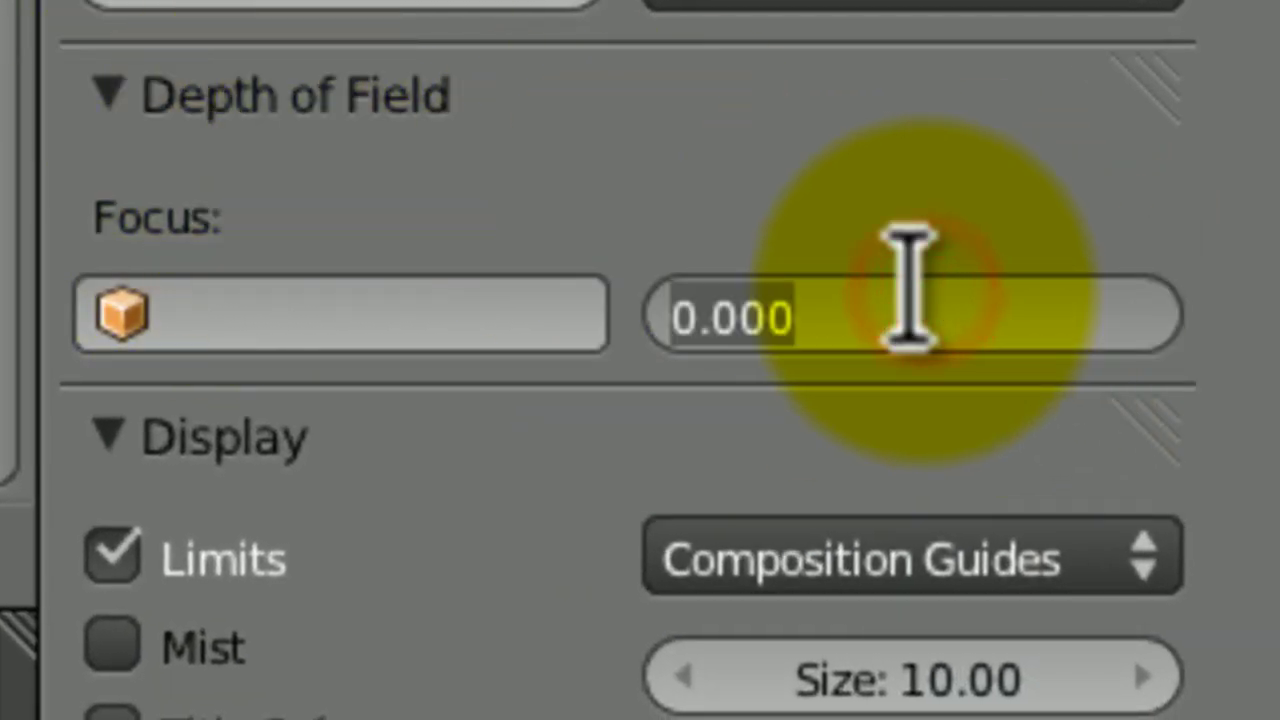
text(120)
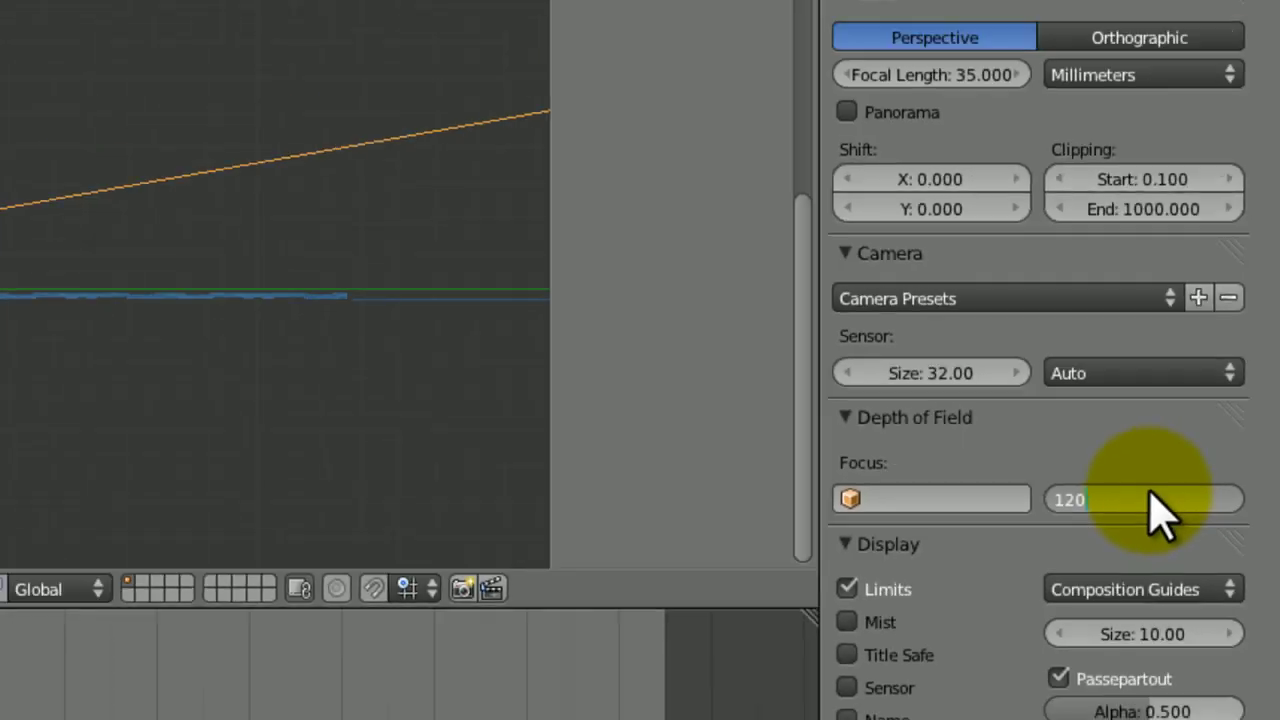
key(Return)
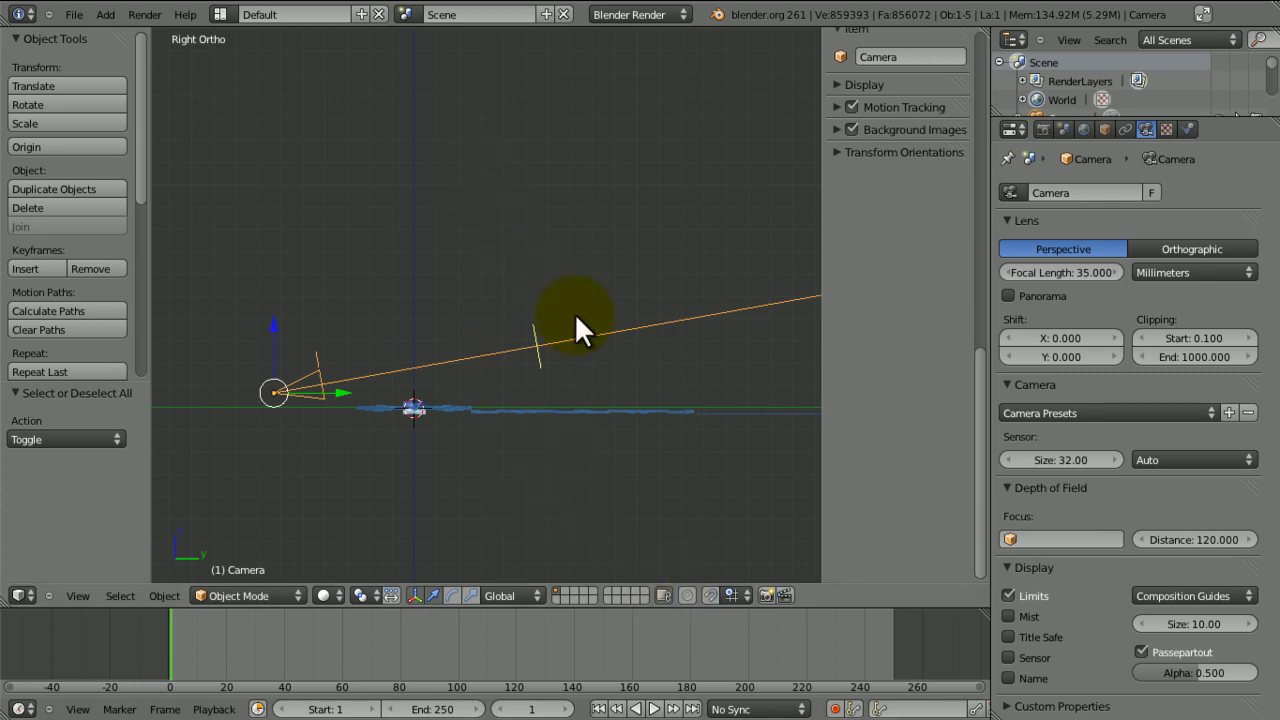
Step: Assign Cube.001 as the camera's depth of field focus object
click(1057, 535)
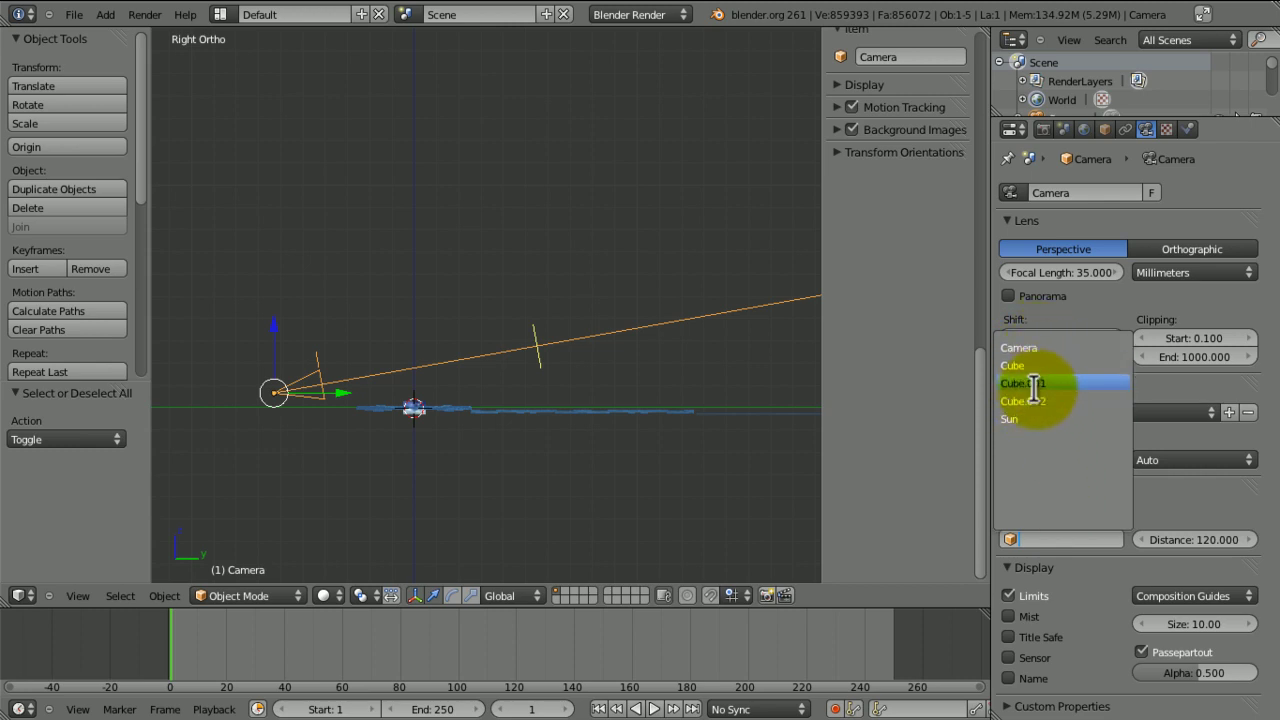
click(1037, 382)
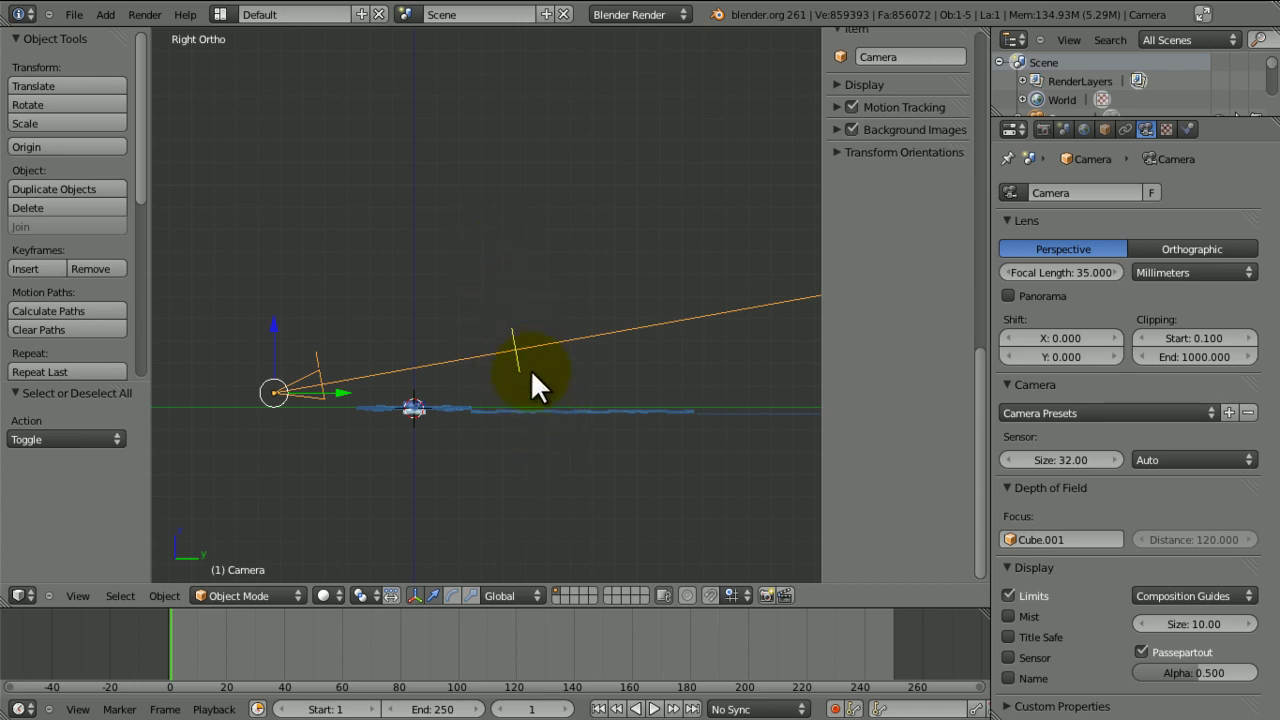
right_click(452, 365)
right_click(314, 381)
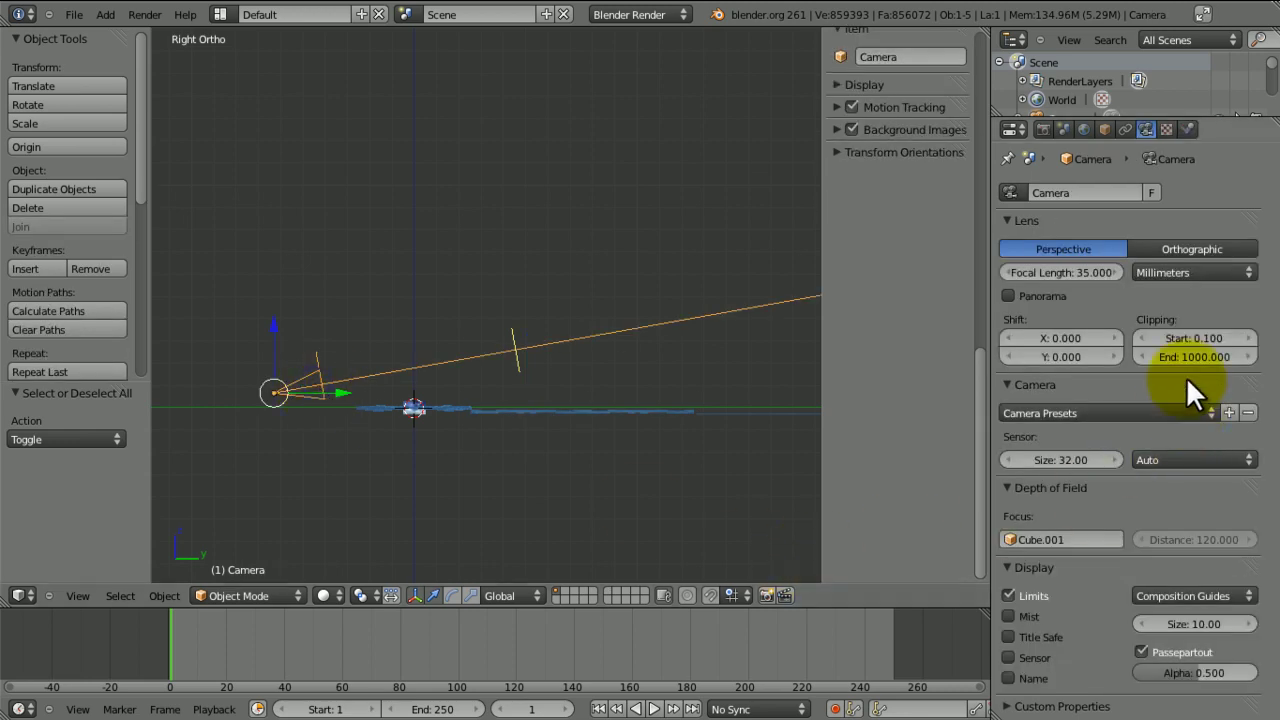
Step: Return to the camera view and save over the existing blend file
key(KP_0)
key(ctrl+s)
click(546, 354)
Step: Add a second render layer to the scene
click(1042, 126)
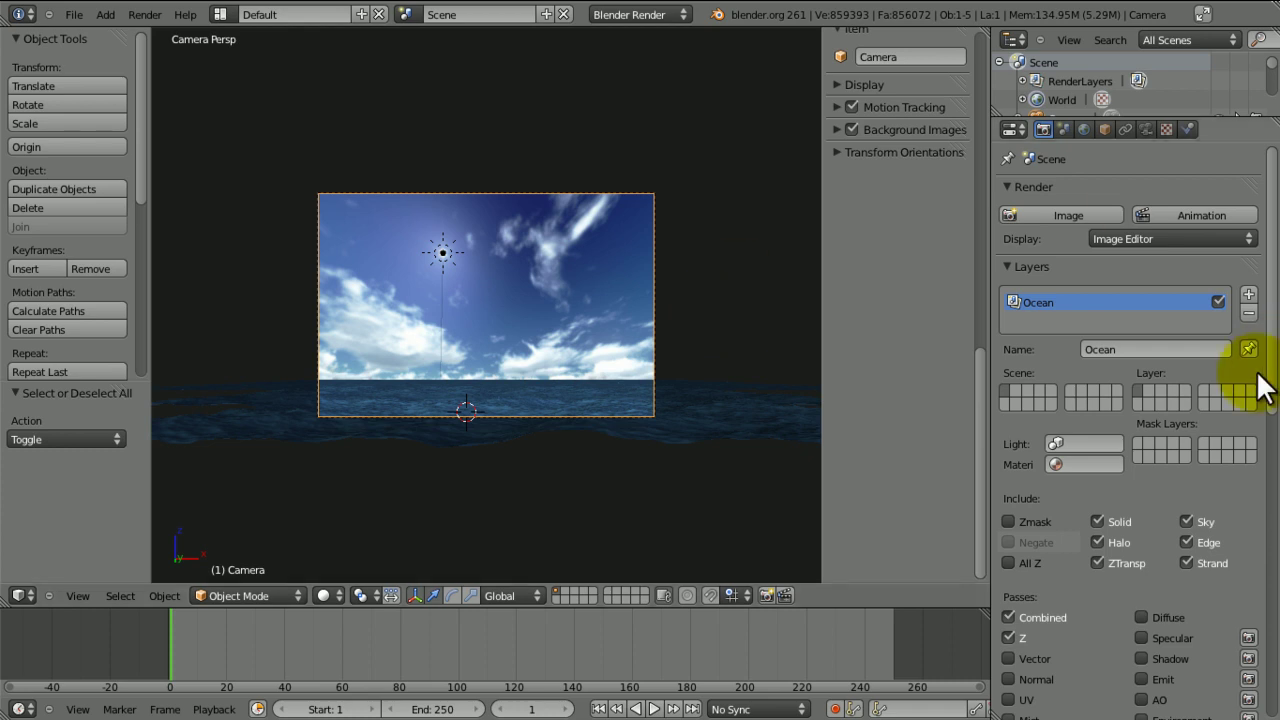
click(1249, 294)
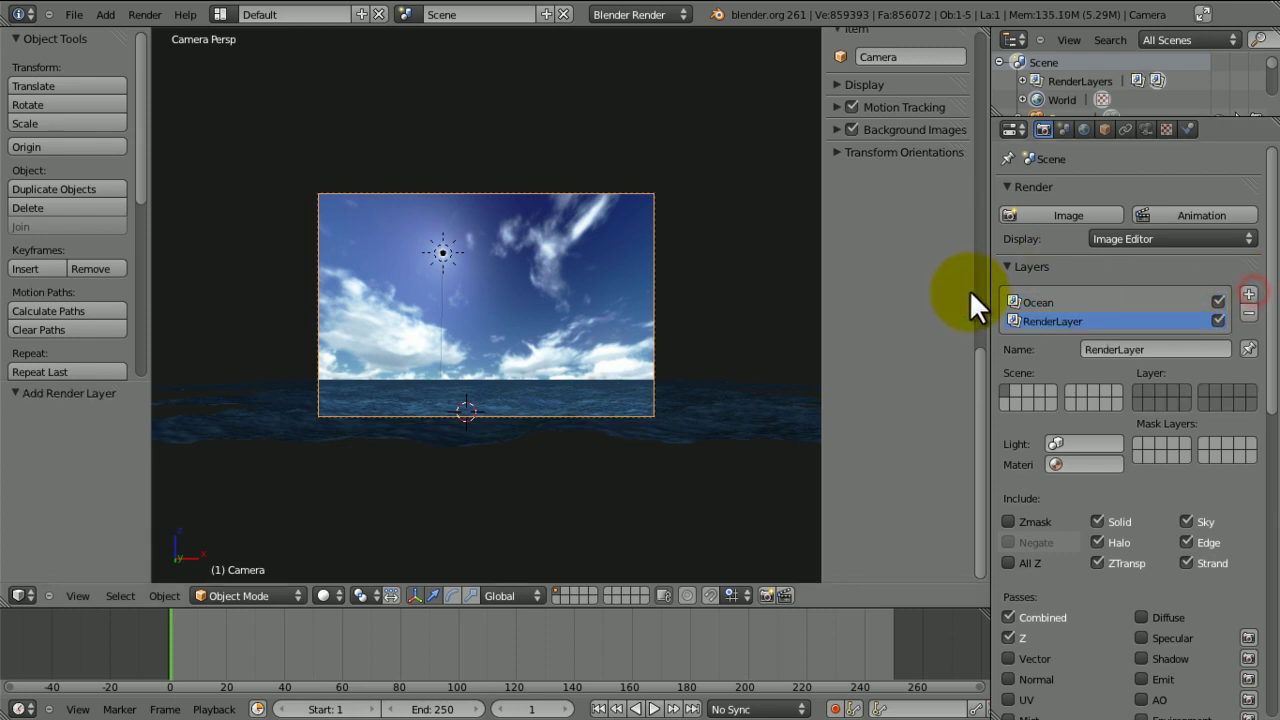
Step: Try excluding the sky from the Ocean render layer, and switch the option back on
click(1040, 301)
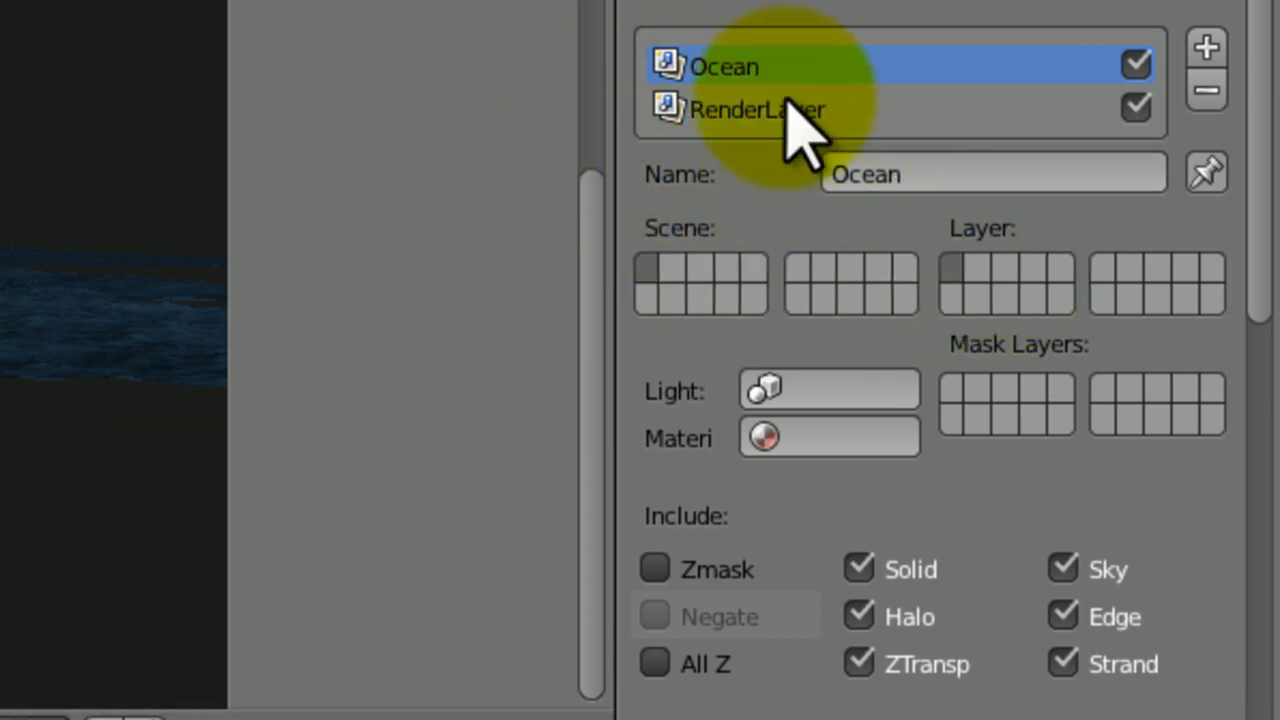
click(1068, 567)
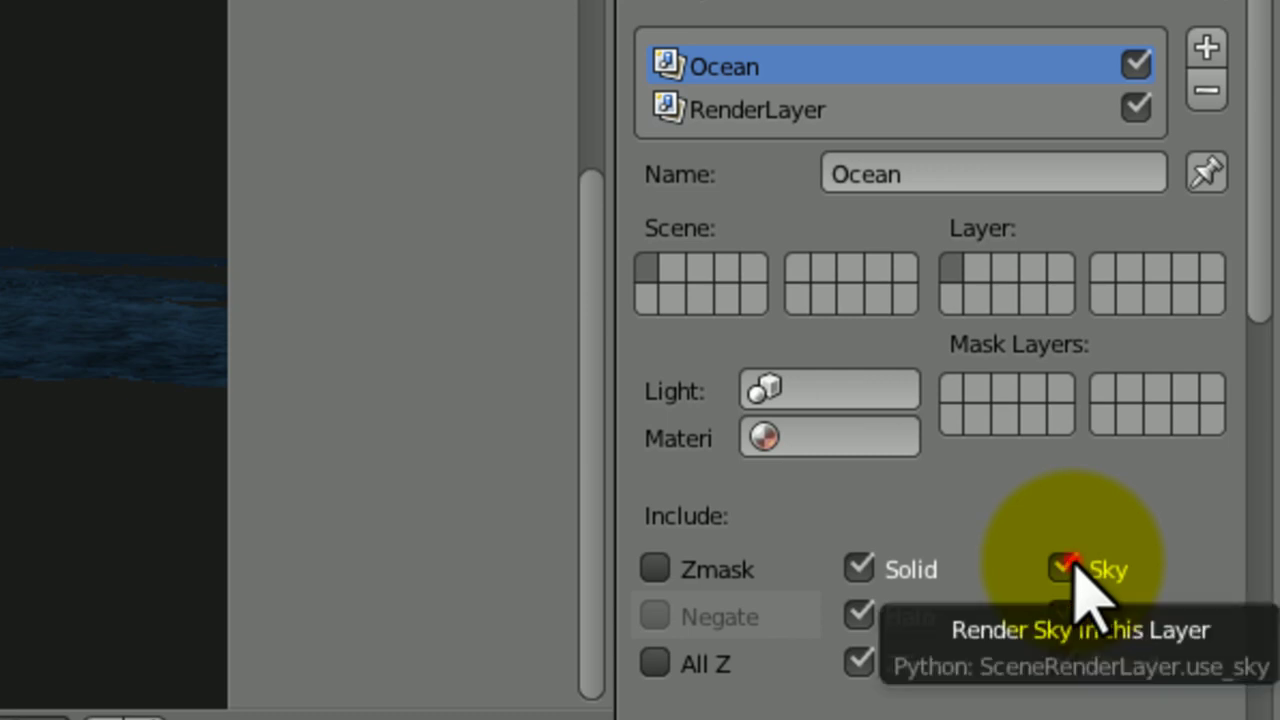
click(712, 110)
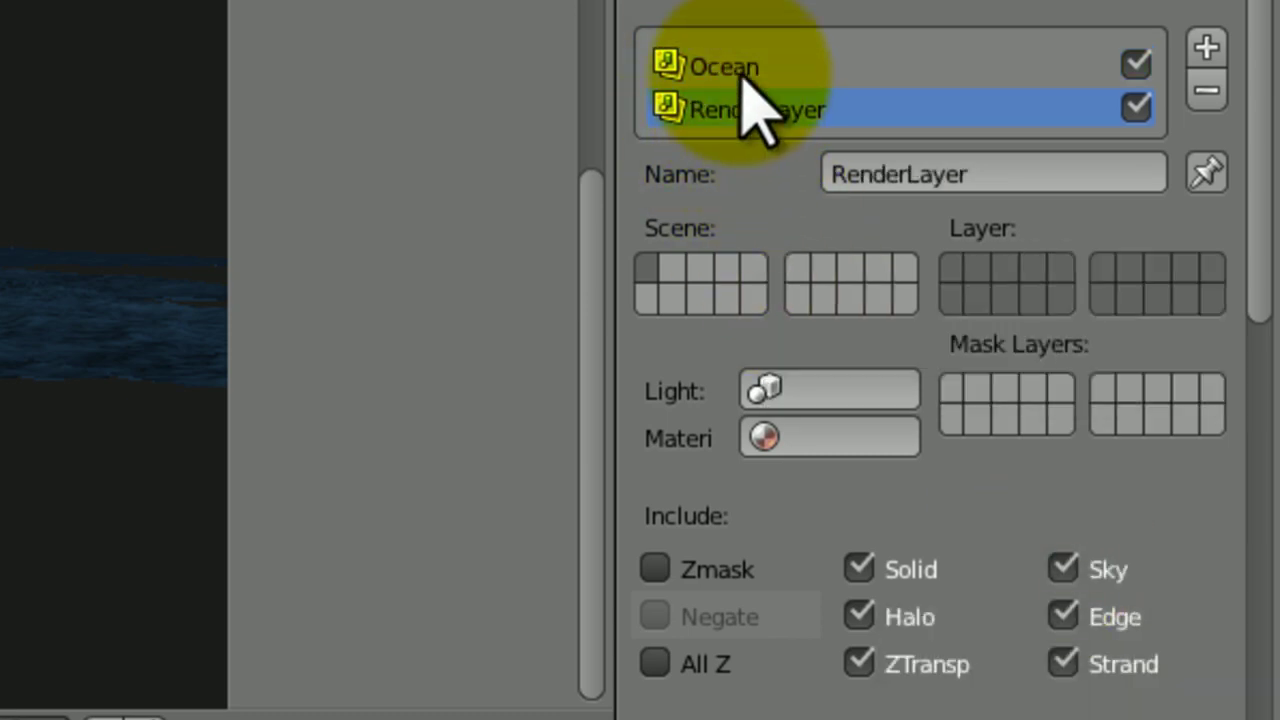
click(720, 66)
click(1063, 567)
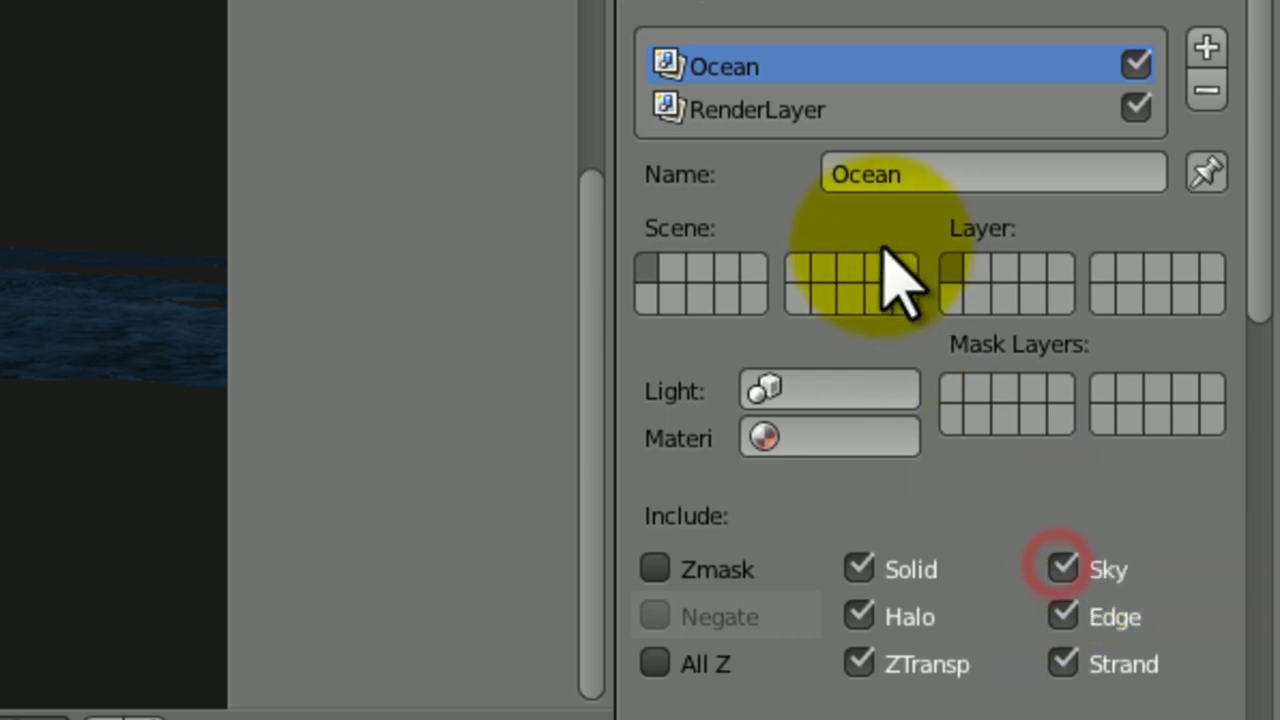
Step: Restrict the new render layer to scene layer 11, the first one in the second row
click(814, 131)
drag(787, 101, 787, 101)
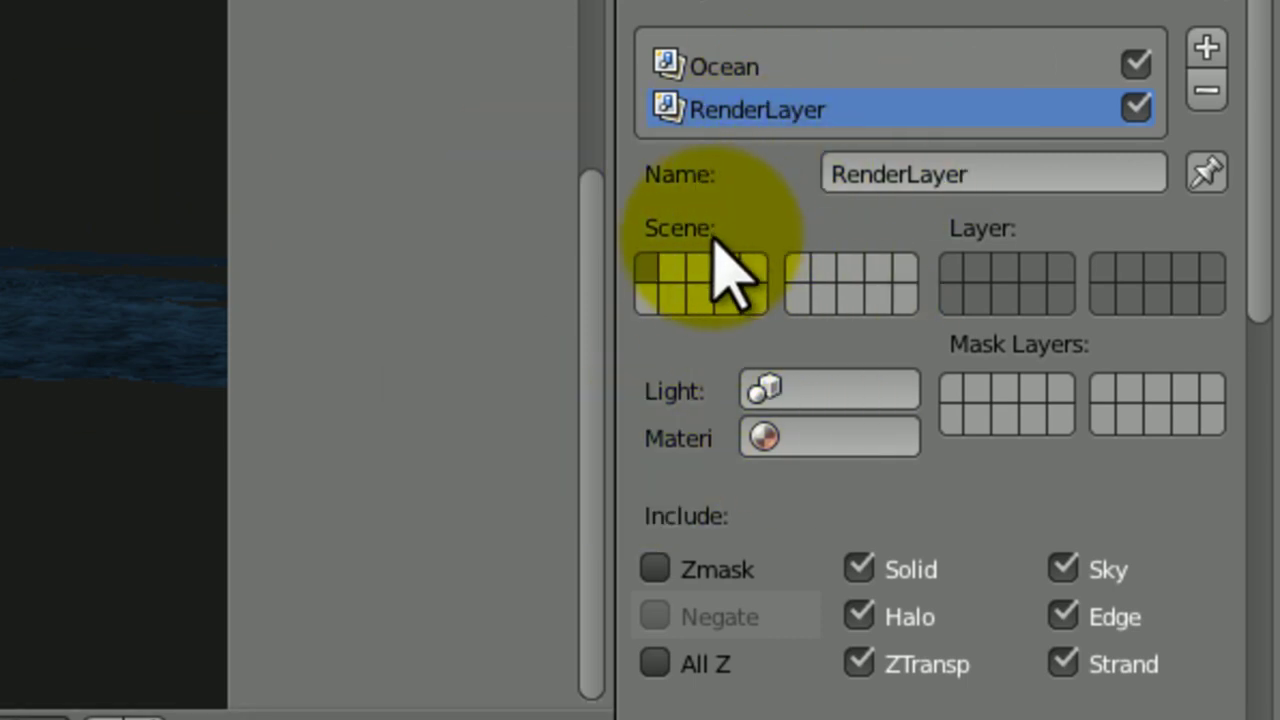
click(957, 305)
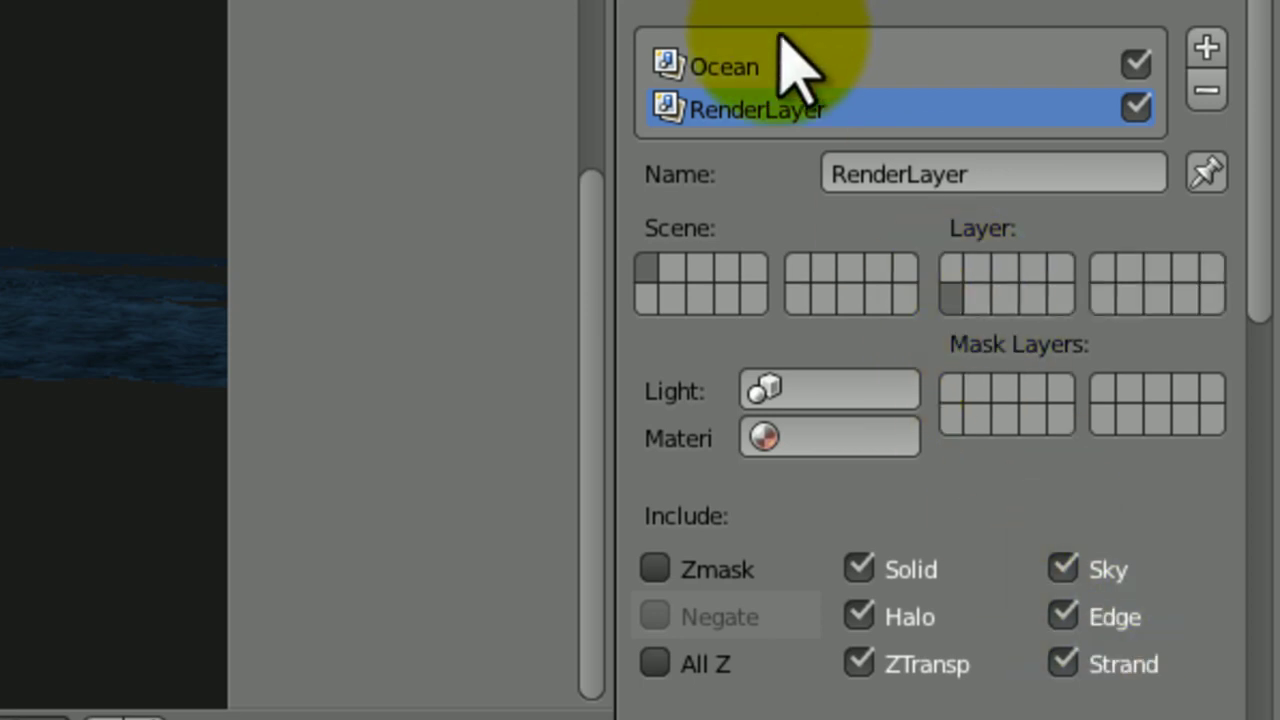
Step: Rename the second render layer to Sky and save over the blend file
click(766, 63)
click(771, 100)
click(905, 170)
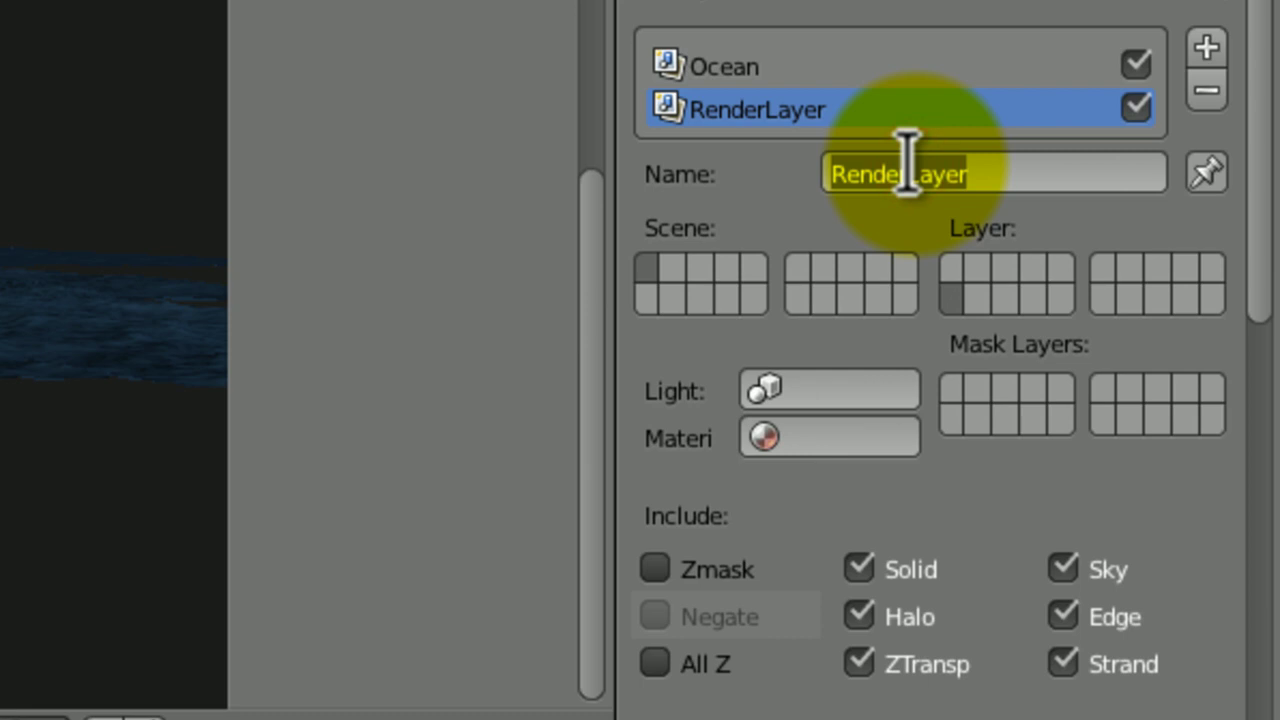
text(Sky)
key(Return)
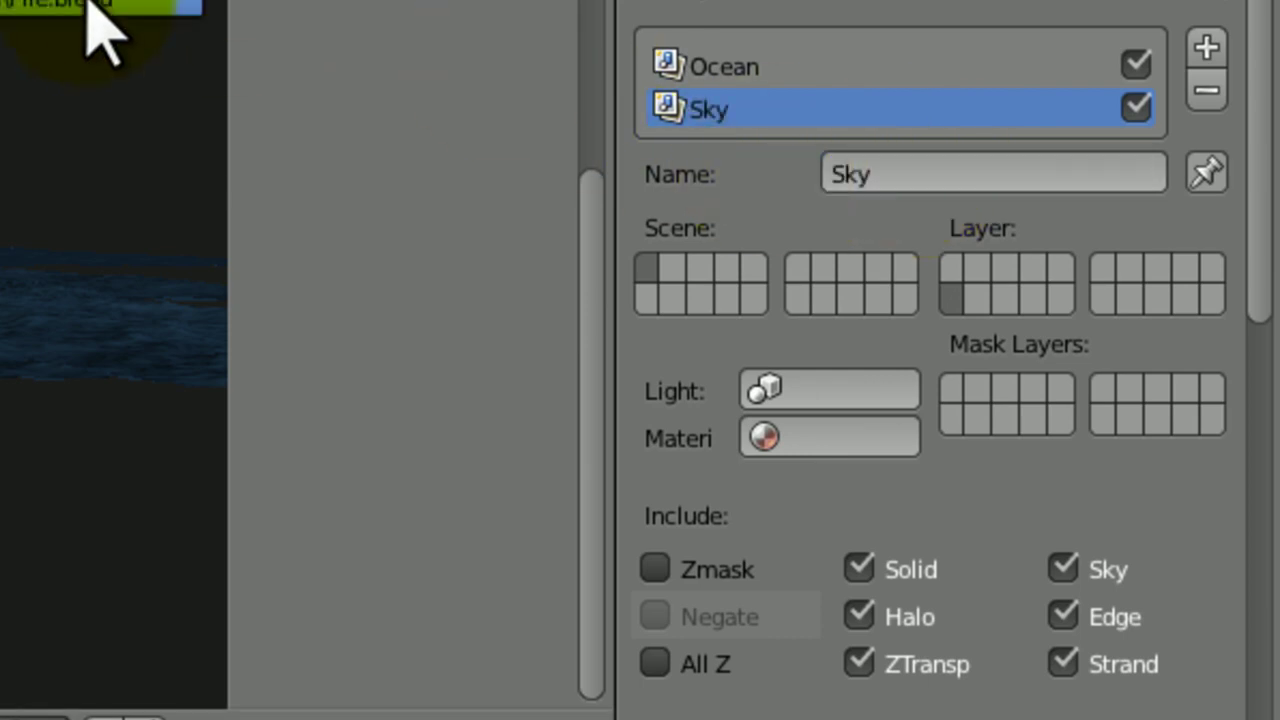
click(652, 300)
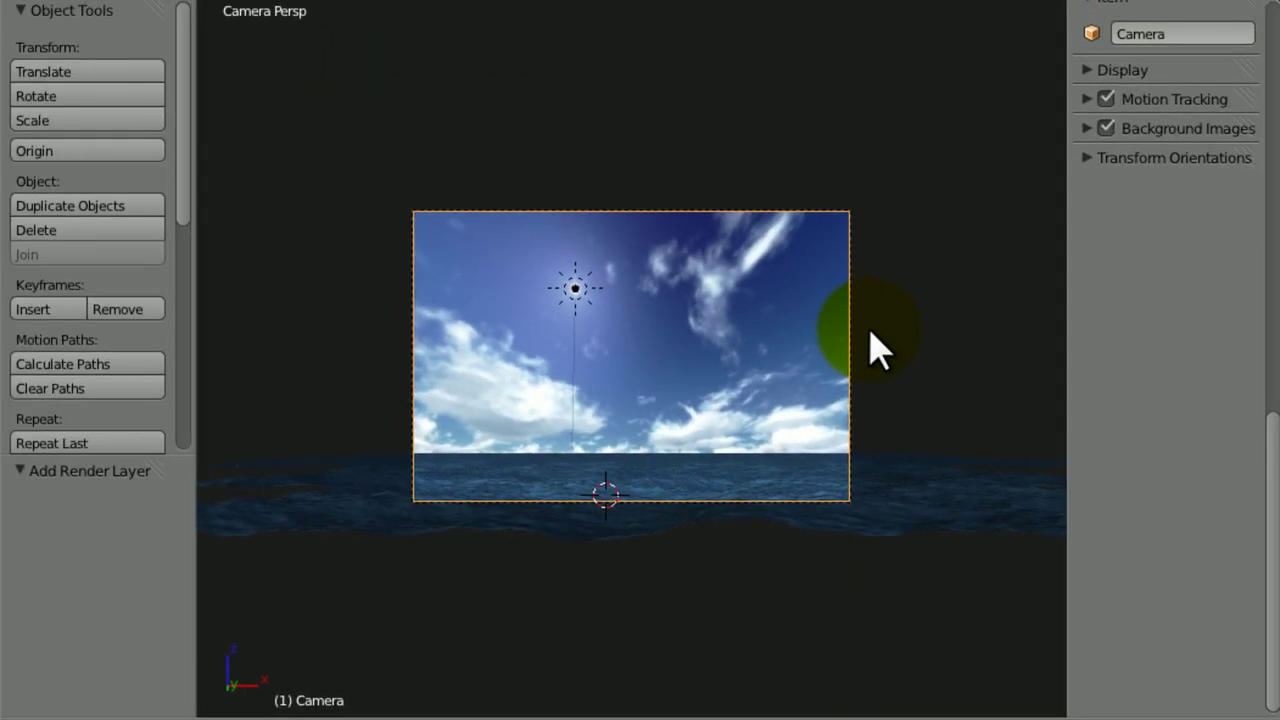
Step: Render the current frame, examine the ocean and sky image, and close the render view
key(F12)
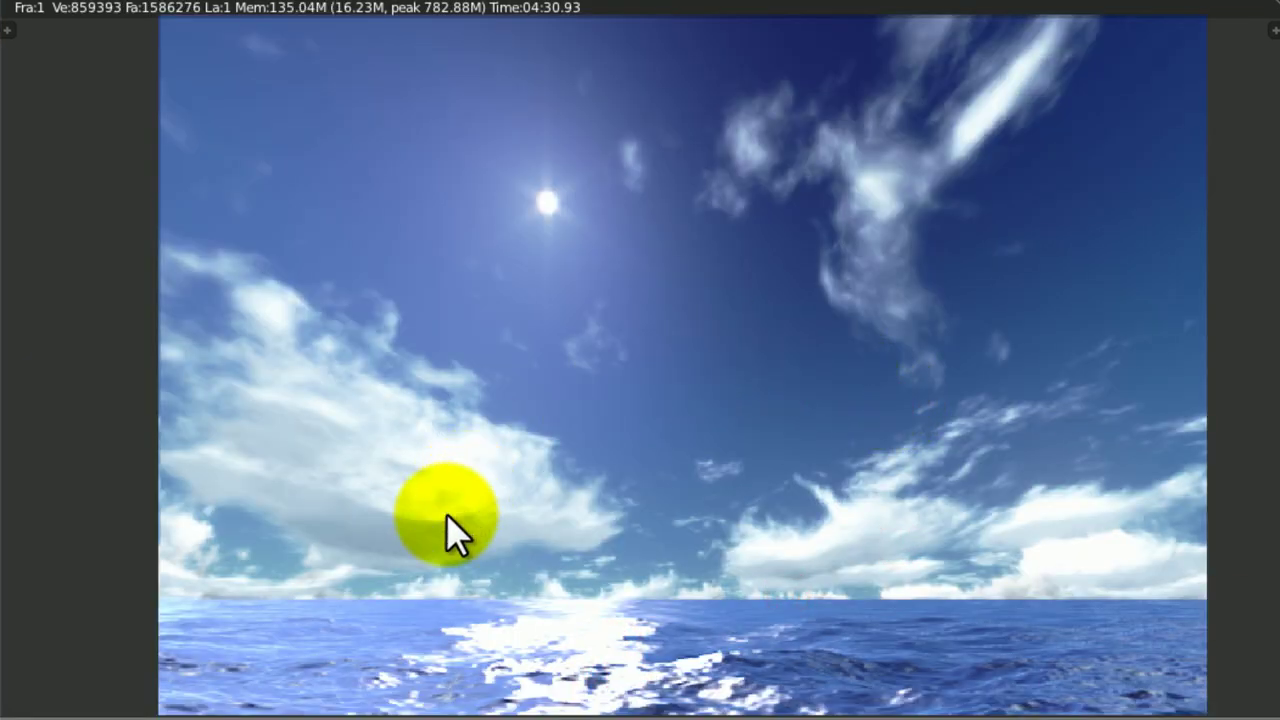
click(670, 542)
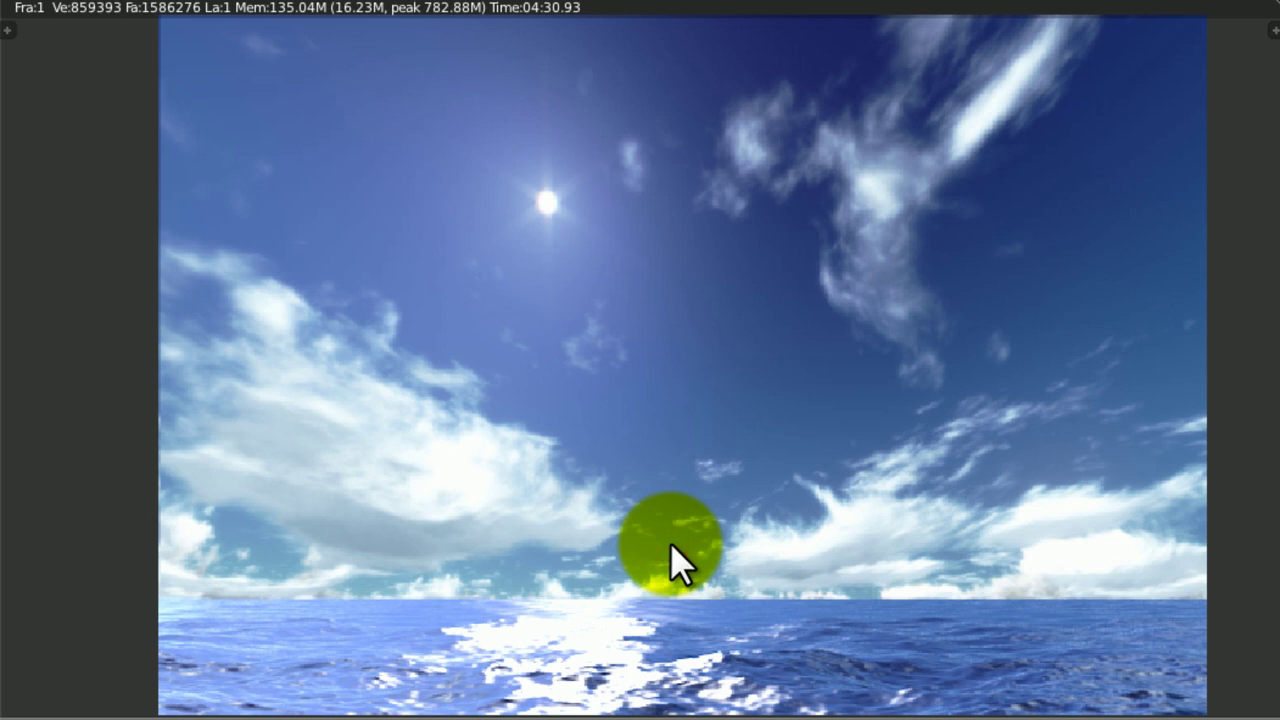
key(Escape)
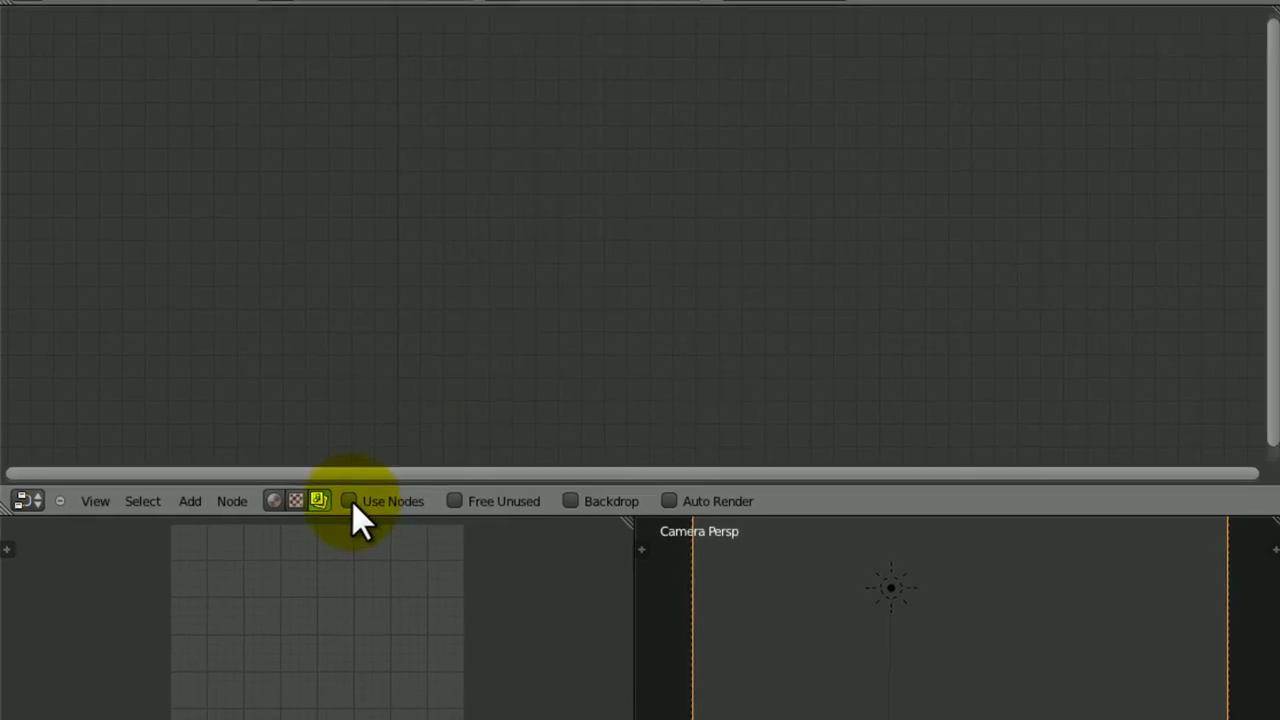
Step: Enable compositing nodes and the backdrop in the node editor
click(349, 500)
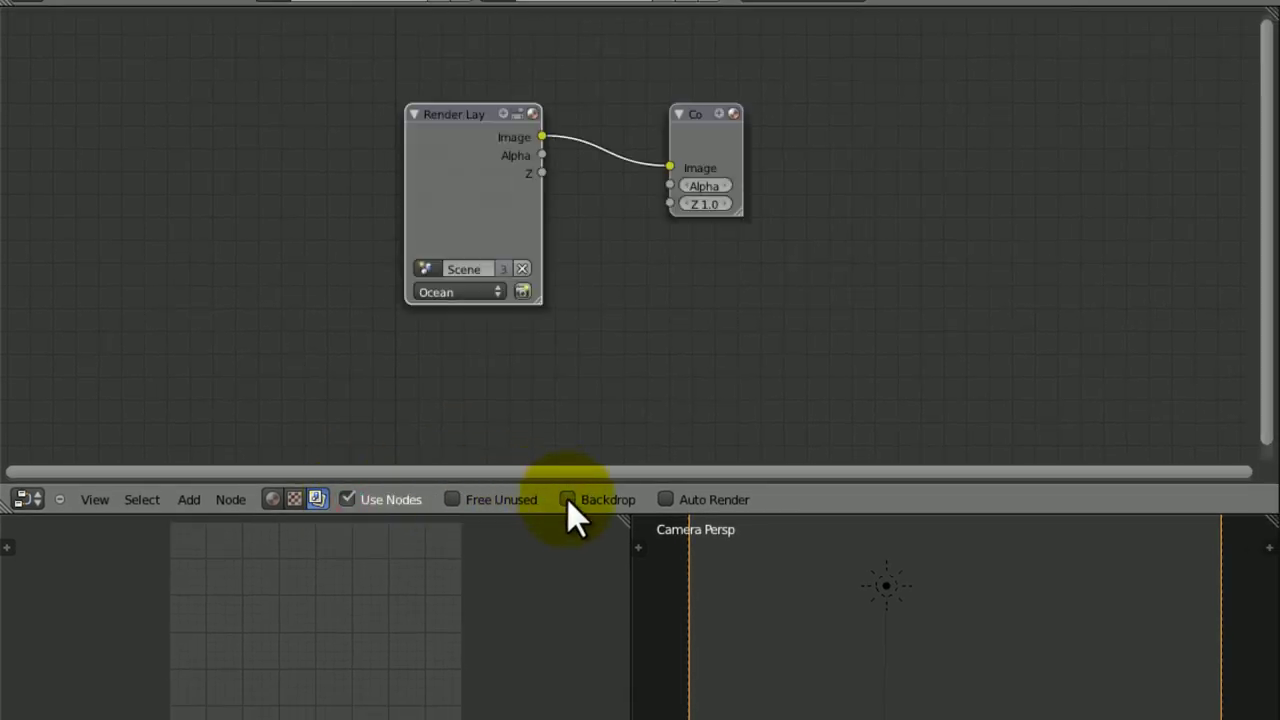
click(570, 501)
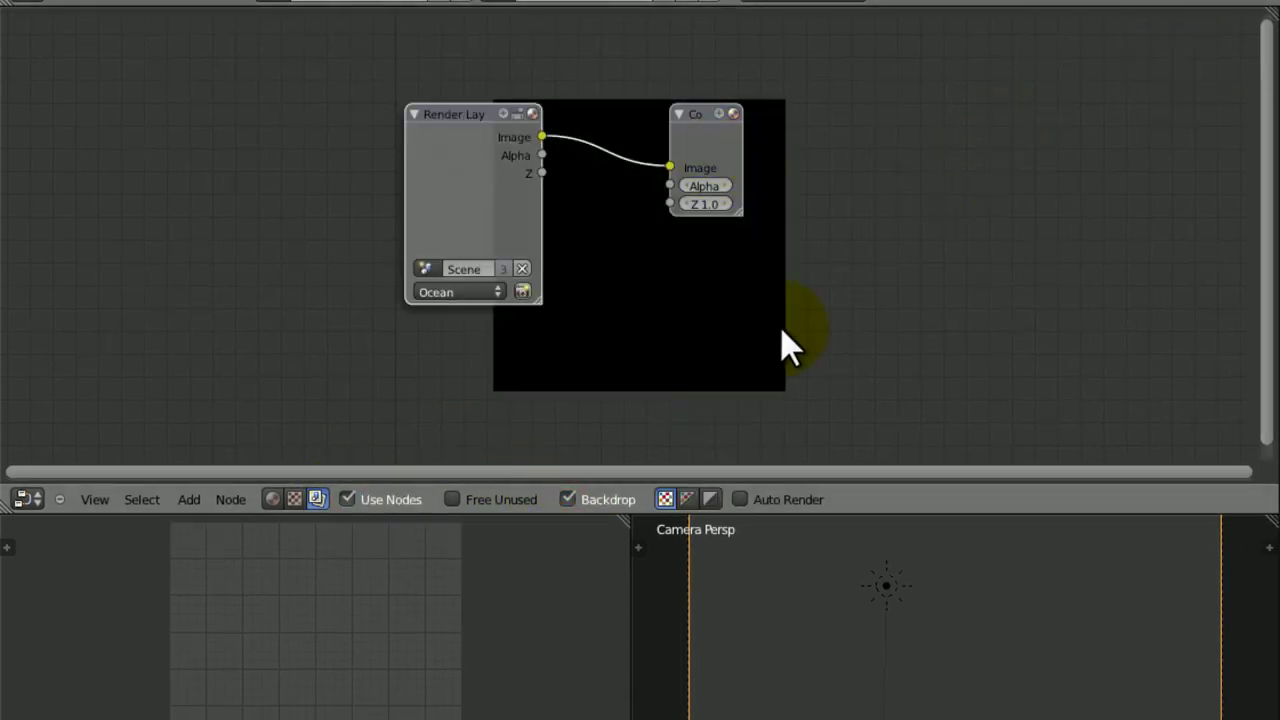
Step: Maximize the node editor and save over the blend file
key(ctrl+Up)
key(ctrl+s)
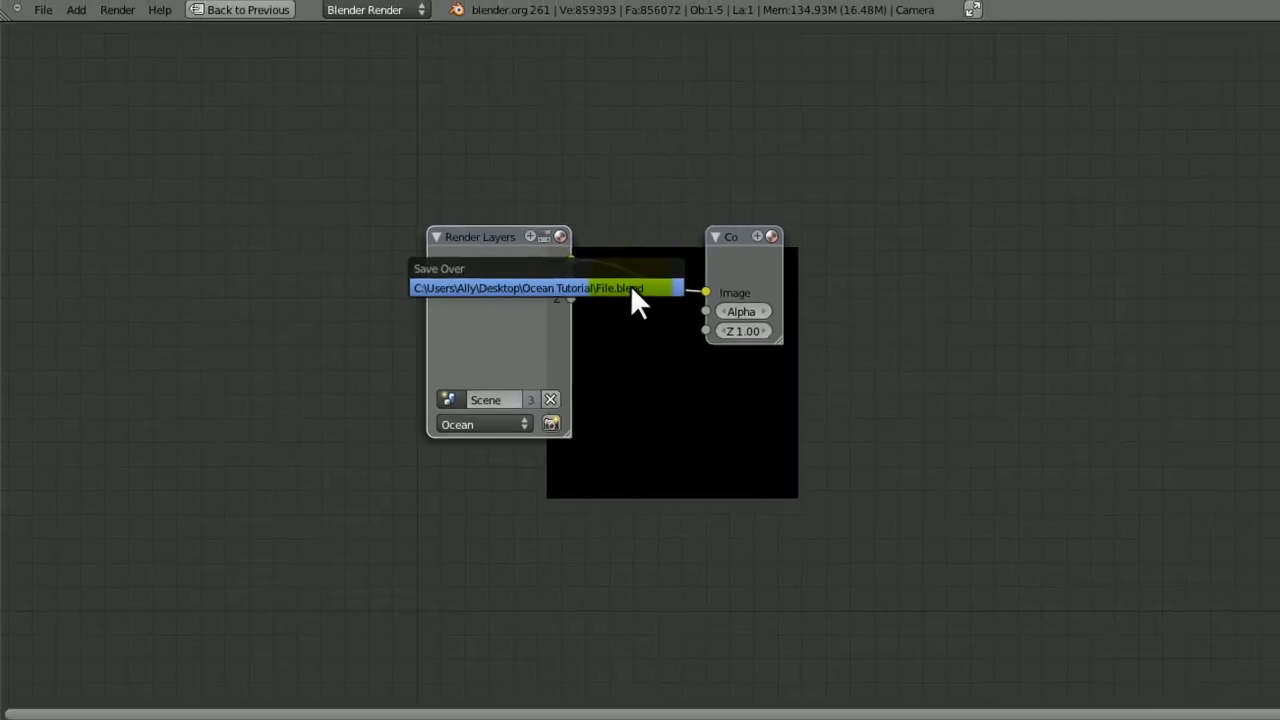
click(731, 312)
Step: Move the Render Layers and Composite nodes far apart and add a Viewer output node below the Composite node
drag(495, 258, 235, 265)
drag(719, 265, 1170, 125)
key(shift+a)
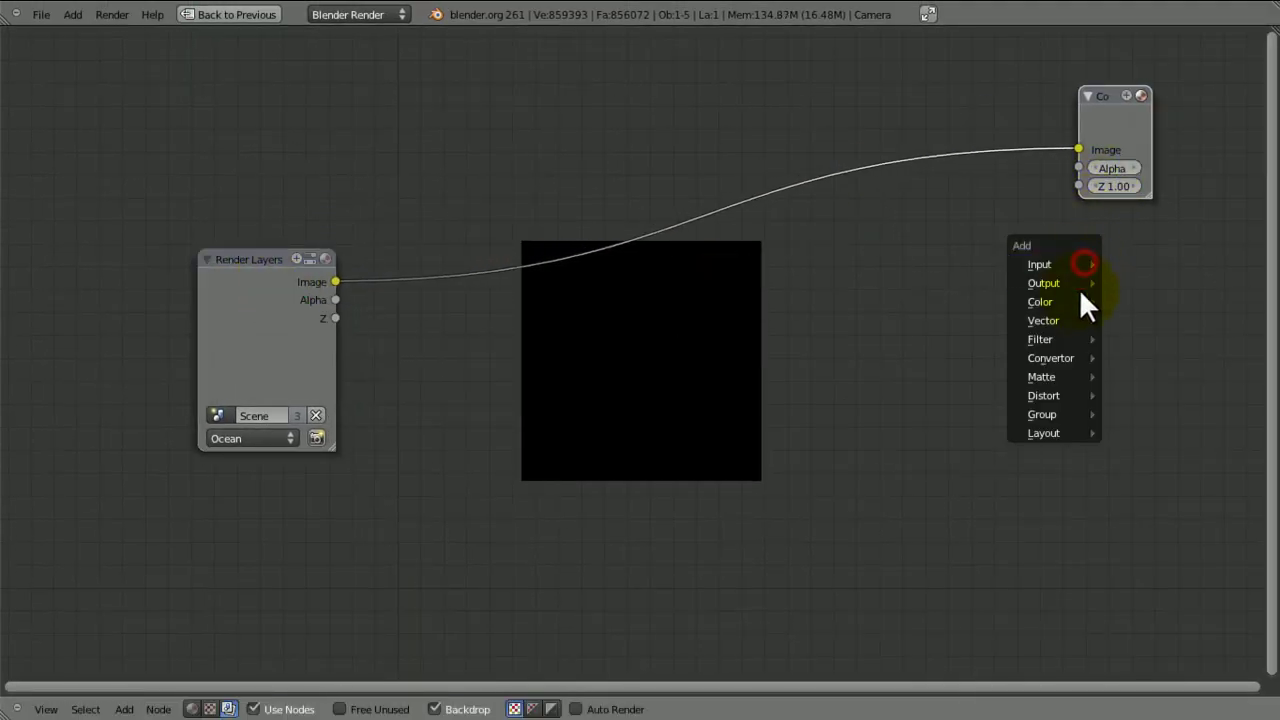
mouse_move(1080, 292)
click(1112, 296)
click(1114, 290)
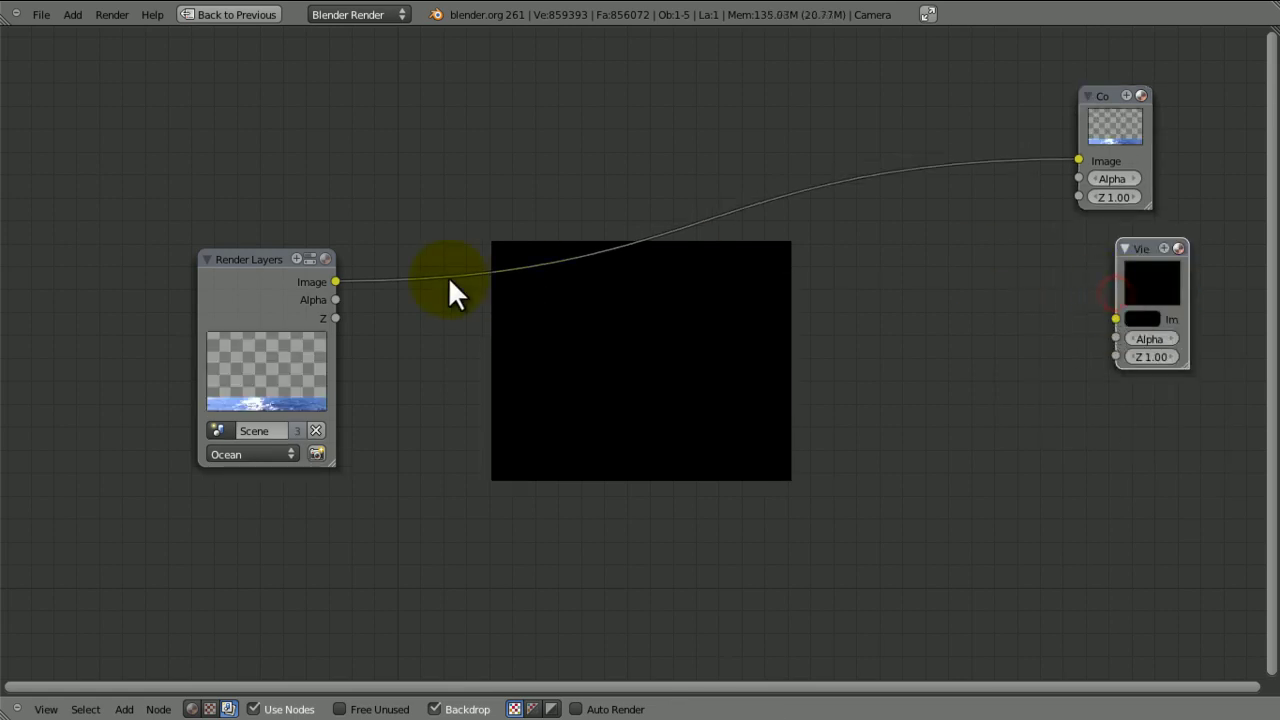
Step: Link the Ocean Render Layers node's Image output to the Image inputs of the Viewer and Composite nodes
drag(336, 283, 1086, 305)
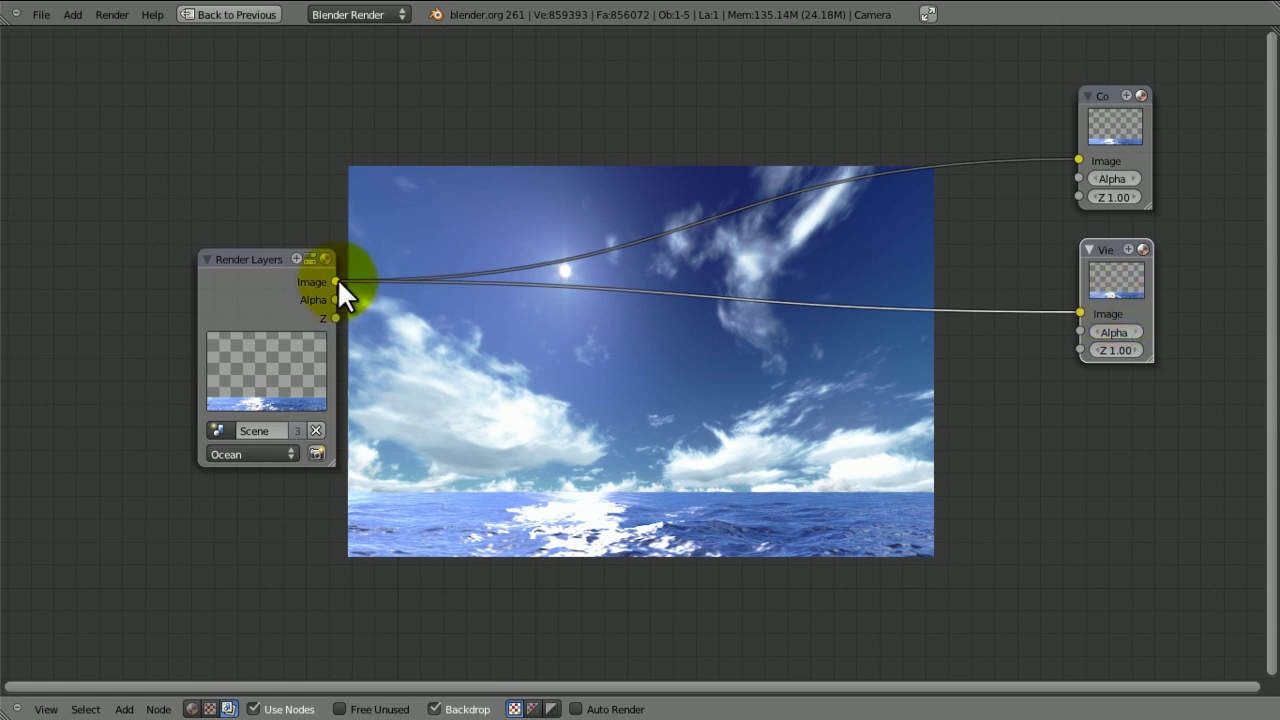
drag(335, 281, 1079, 160)
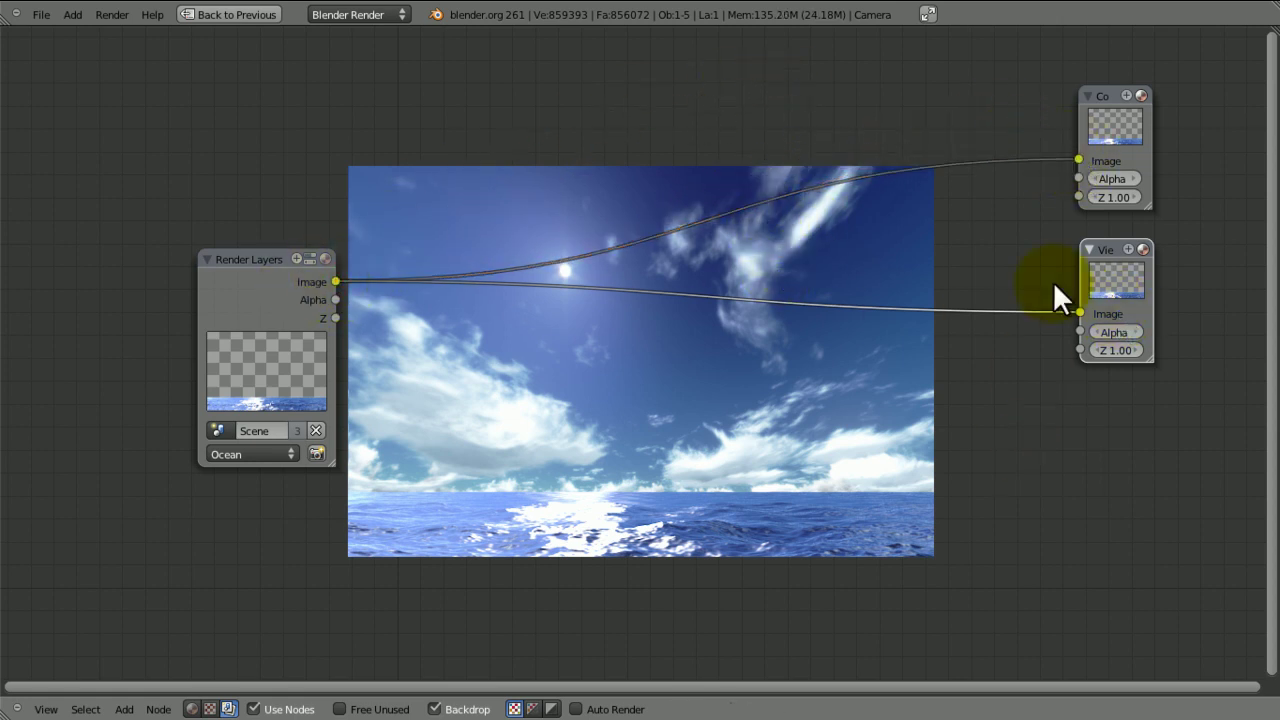
Step: Add a Map Value vector node between the Render Layers node and the output nodes
drag(338, 317, 1084, 316)
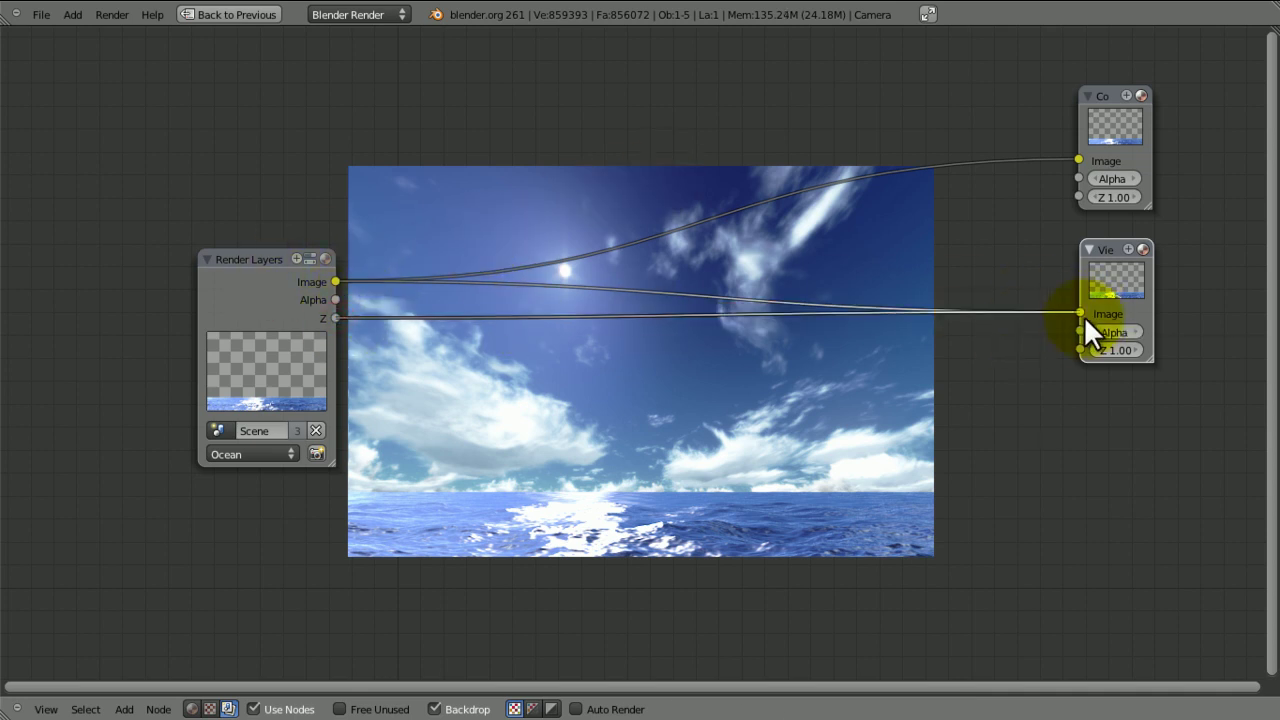
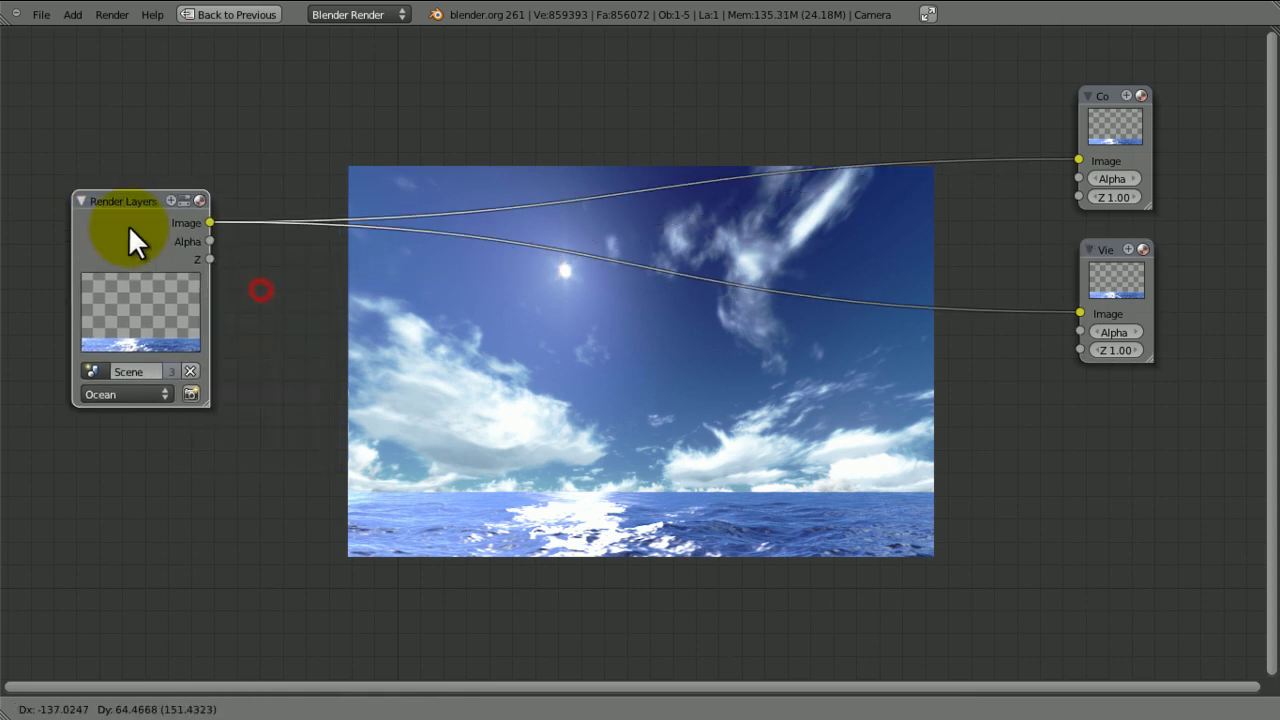
middle_drag(317, 234, 425, 230)
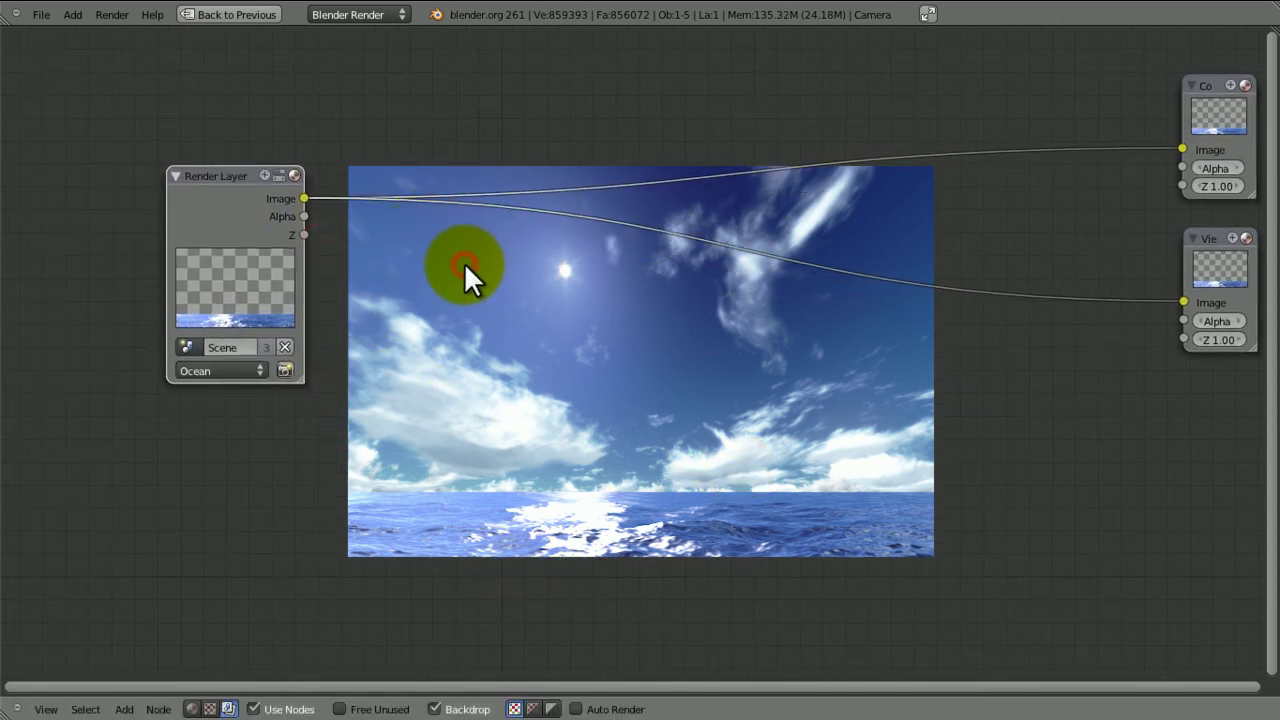
key(shift+a)
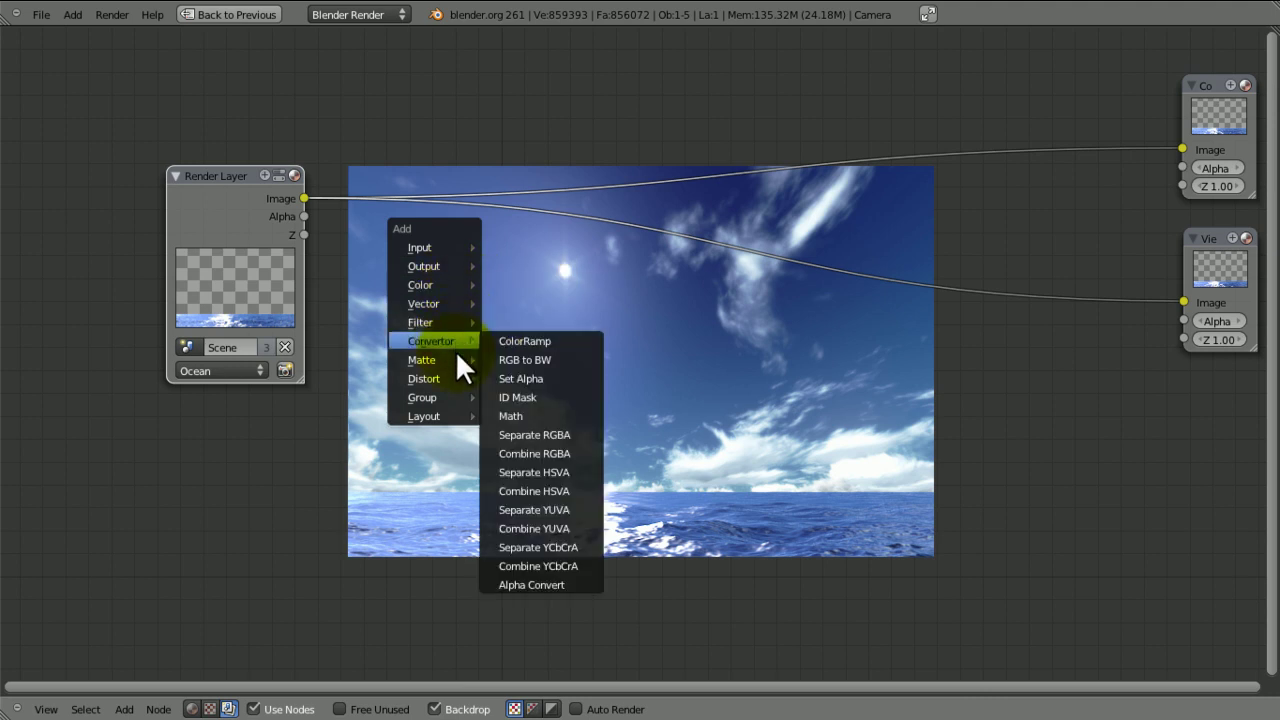
mouse_move(455, 303)
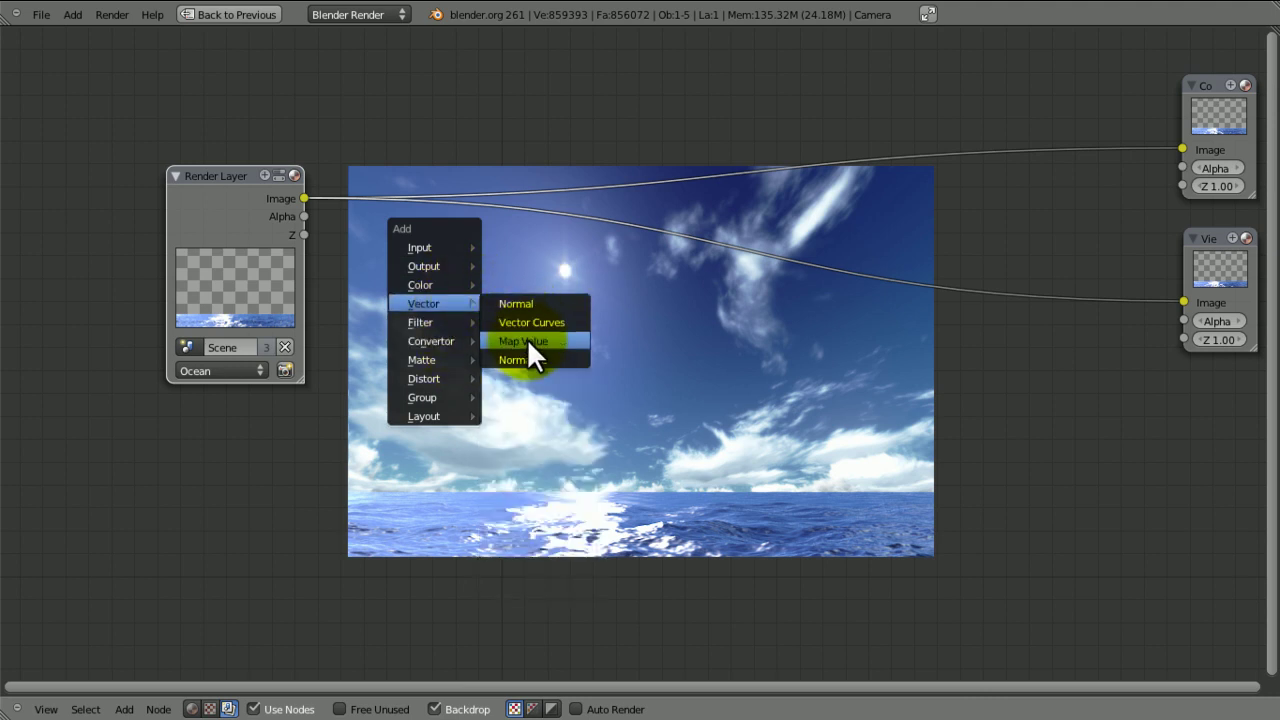
click(525, 340)
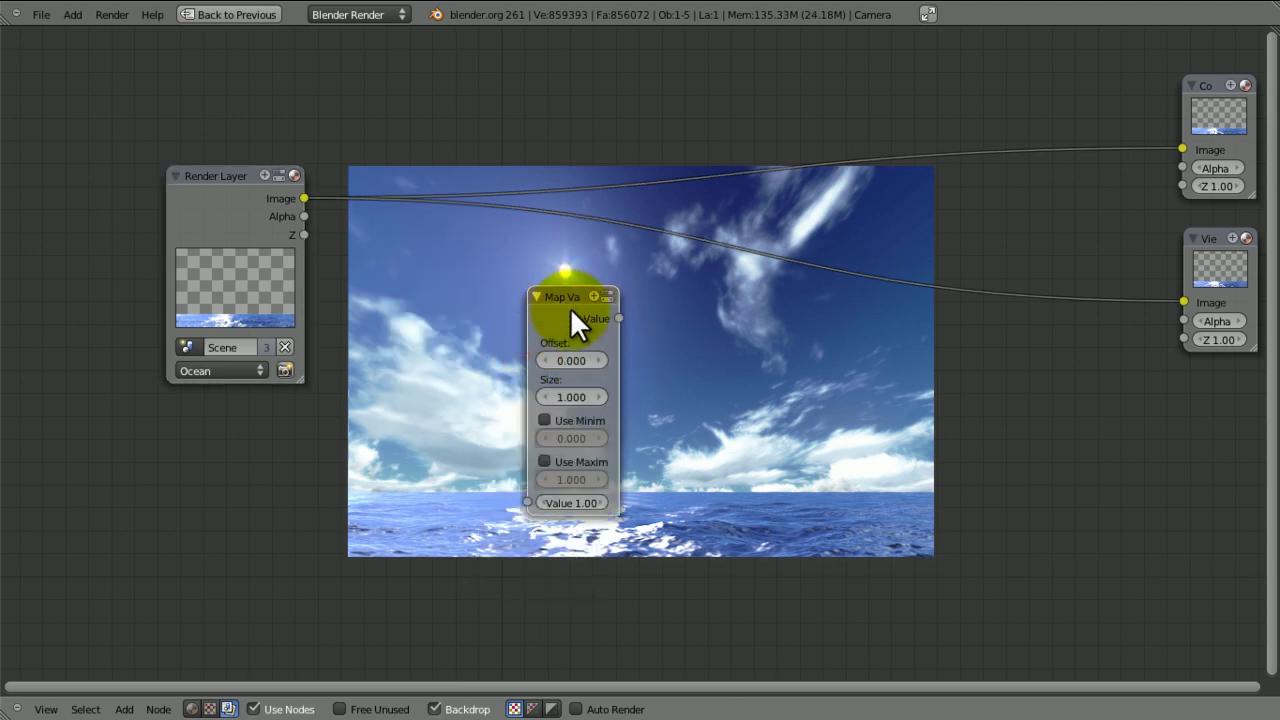
Step: Save the scene over the existing blend file
middle_drag(726, 403, 652, 281)
key(ctrl+s)
click(652, 281)
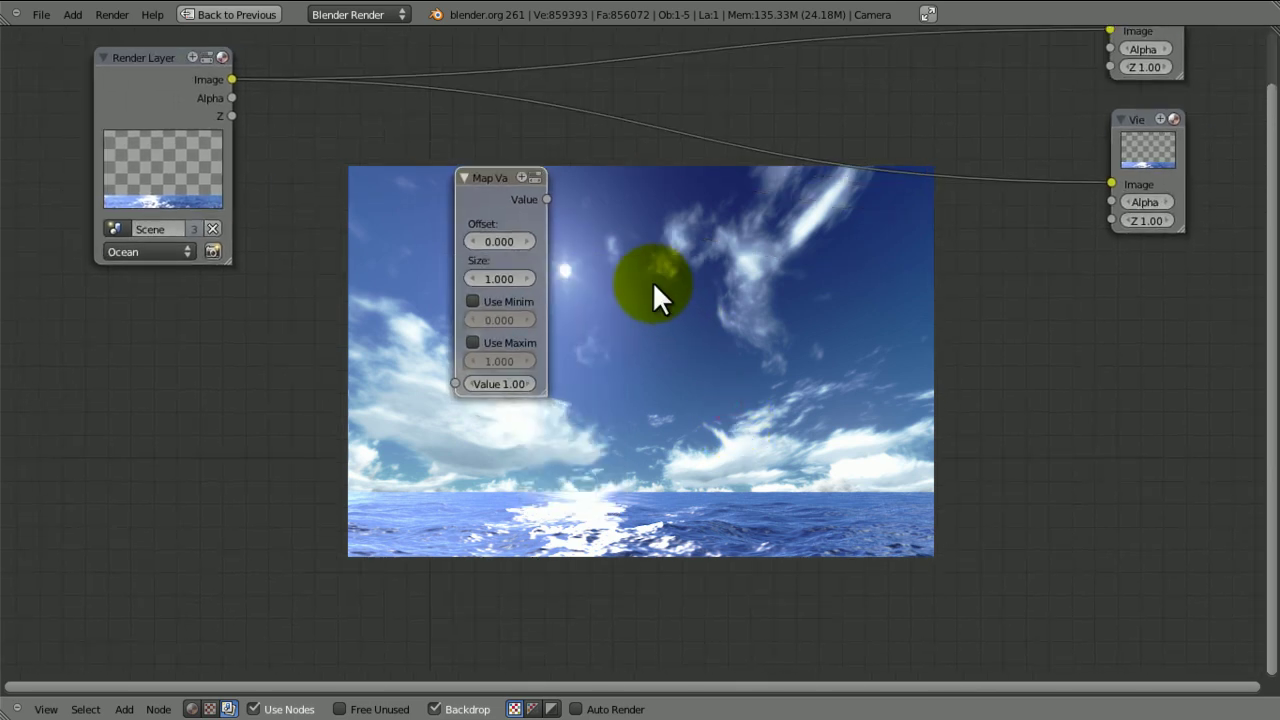
key(ctrl+s)
click(652, 281)
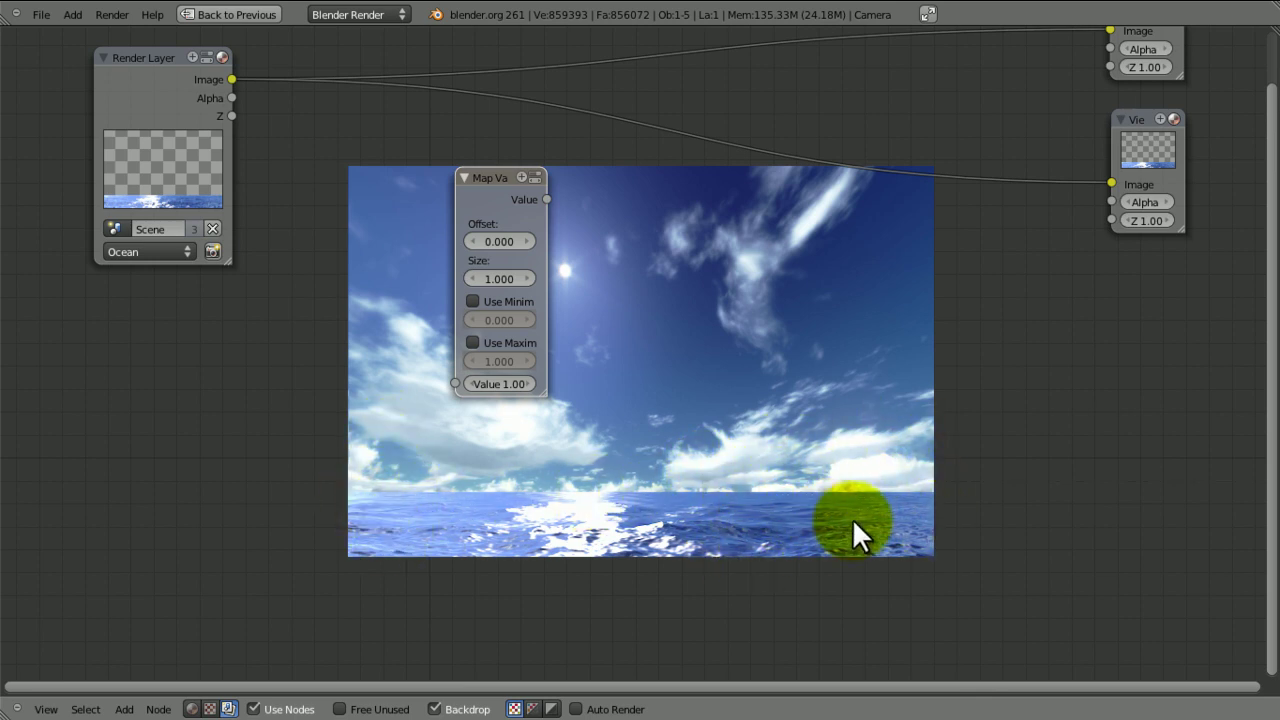
key(ctrl+s)
click(778, 422)
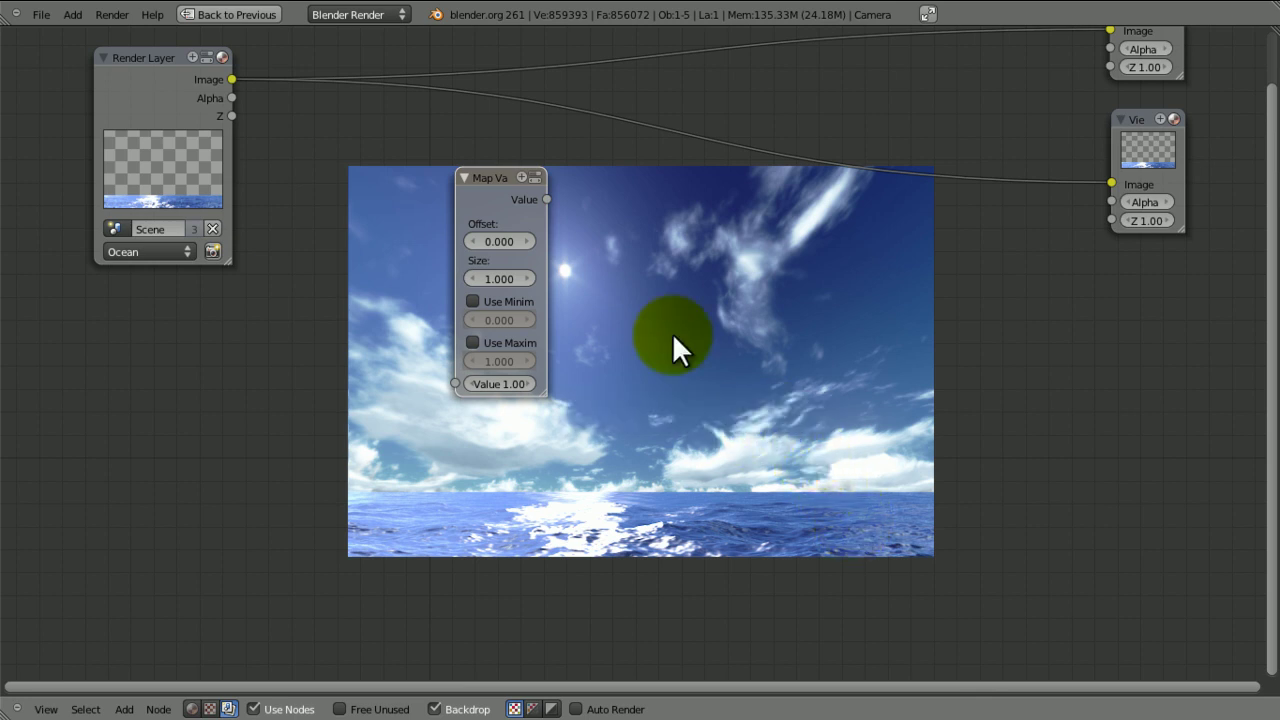
Step: Reposition the Map Value node and link the Render Layers node's Z output to its Value input
middle_drag(655, 300, 715, 413)
drag(552, 289, 534, 234)
drag(290, 228, 500, 453)
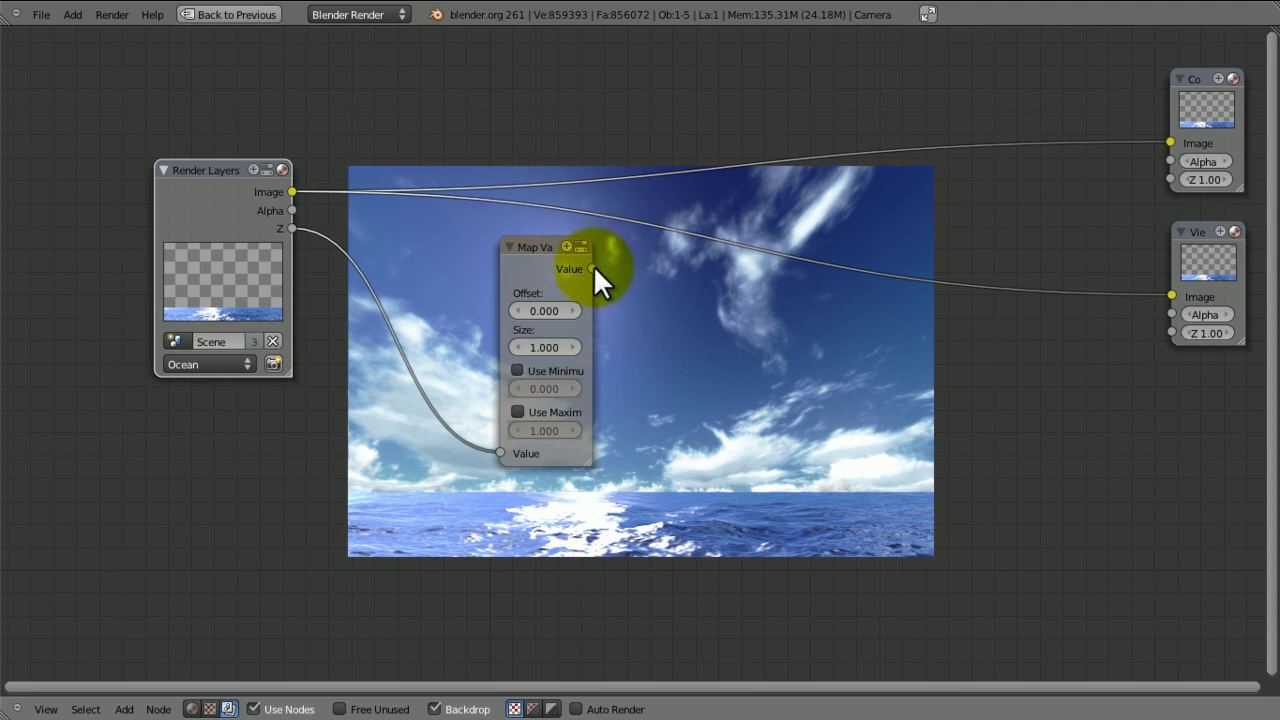
Step: Duplicate the Viewer node, place it beside the Map Value node, and link the Map Value output to its Image input
click(1198, 275)
key(shift+d)
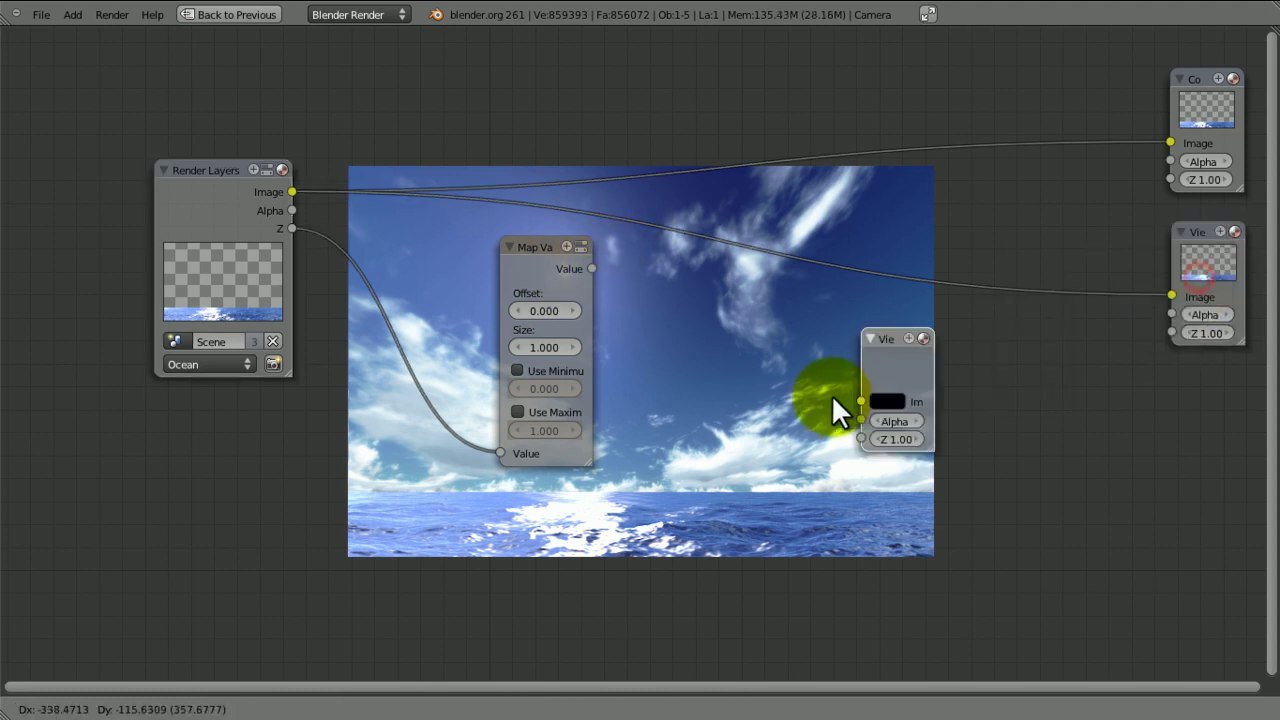
click(831, 394)
drag(592, 268, 757, 322)
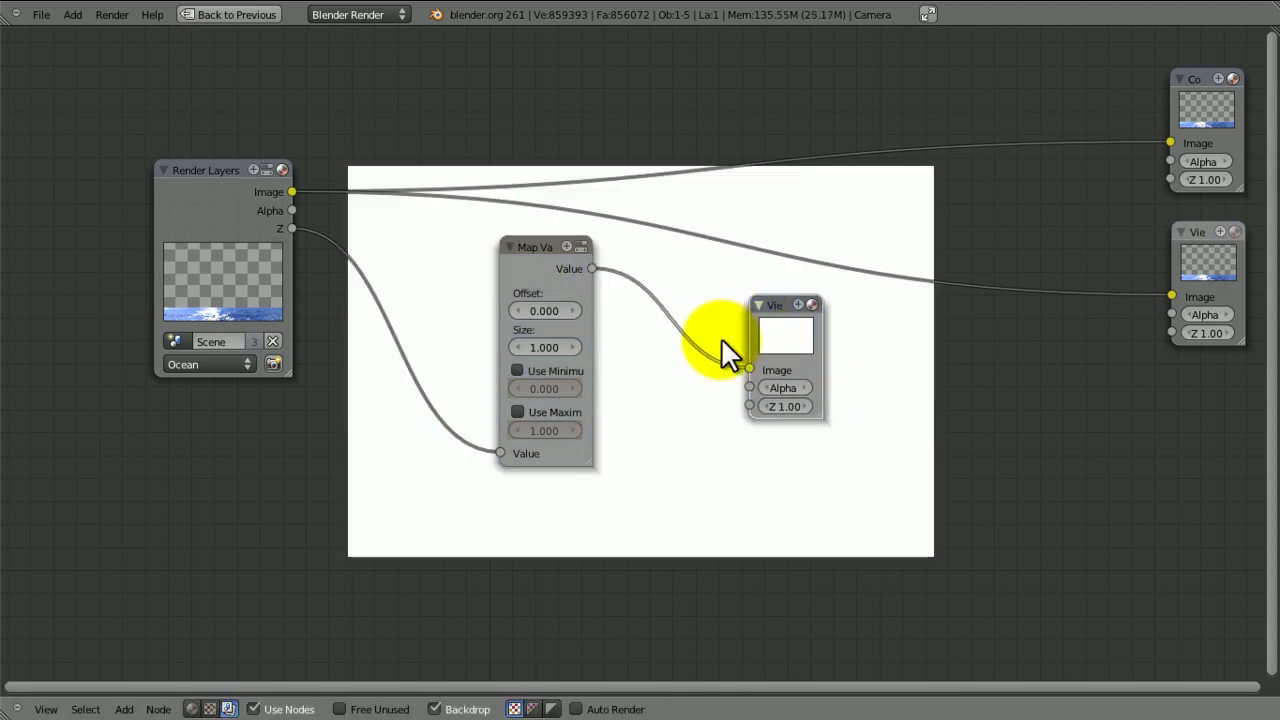
Step: Enlarge the backdrop image in the node editor and save over the blend file
key(ctrl+s)
click(717, 349)
key(v)
key(alt+v)
key(alt+v)
key(alt+v)
key(alt+v)
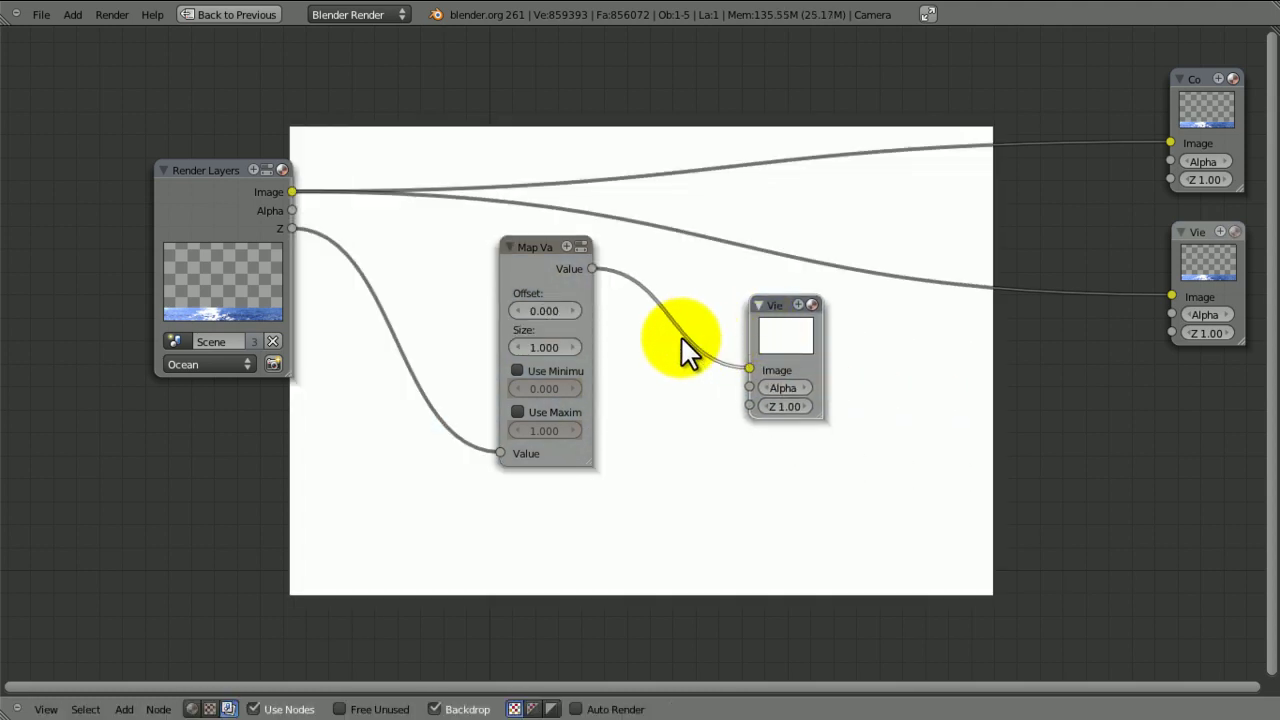
key(ctrl+s)
click(680, 339)
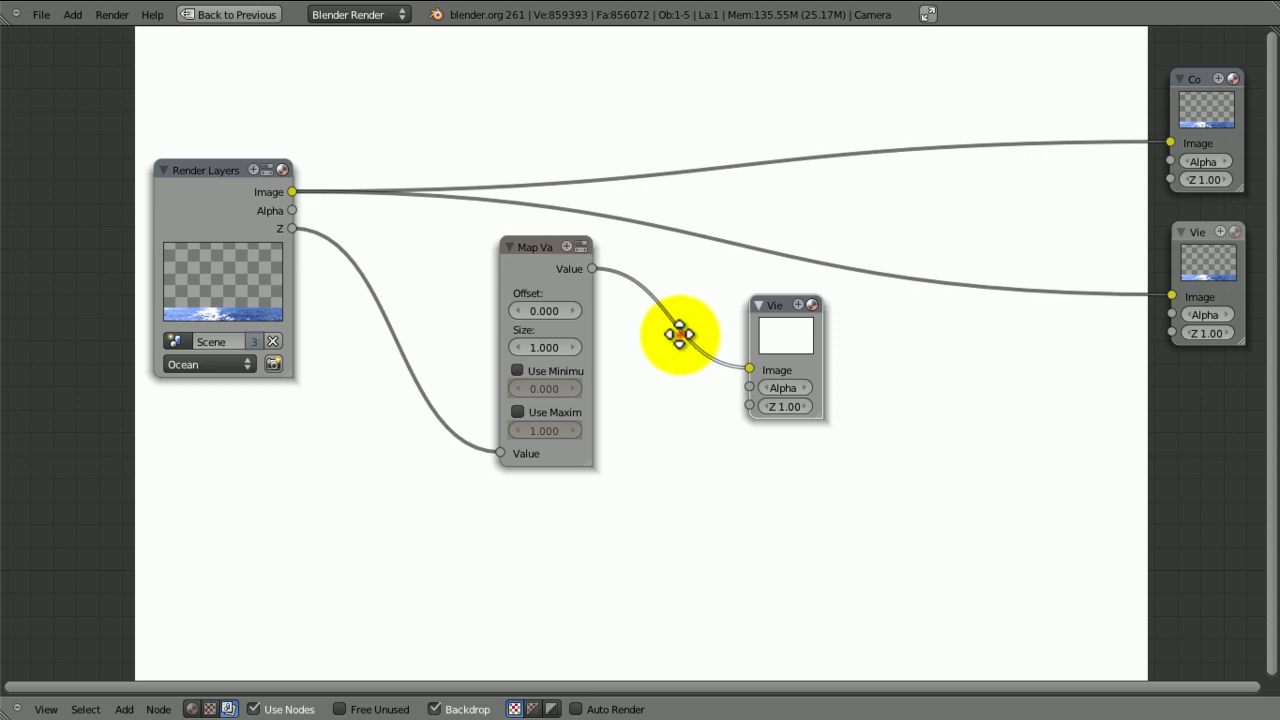
Step: Enable the minimum and maximum limits on the Map Value node and save the file
scroll(670, 328, up, 2)
click(493, 375)
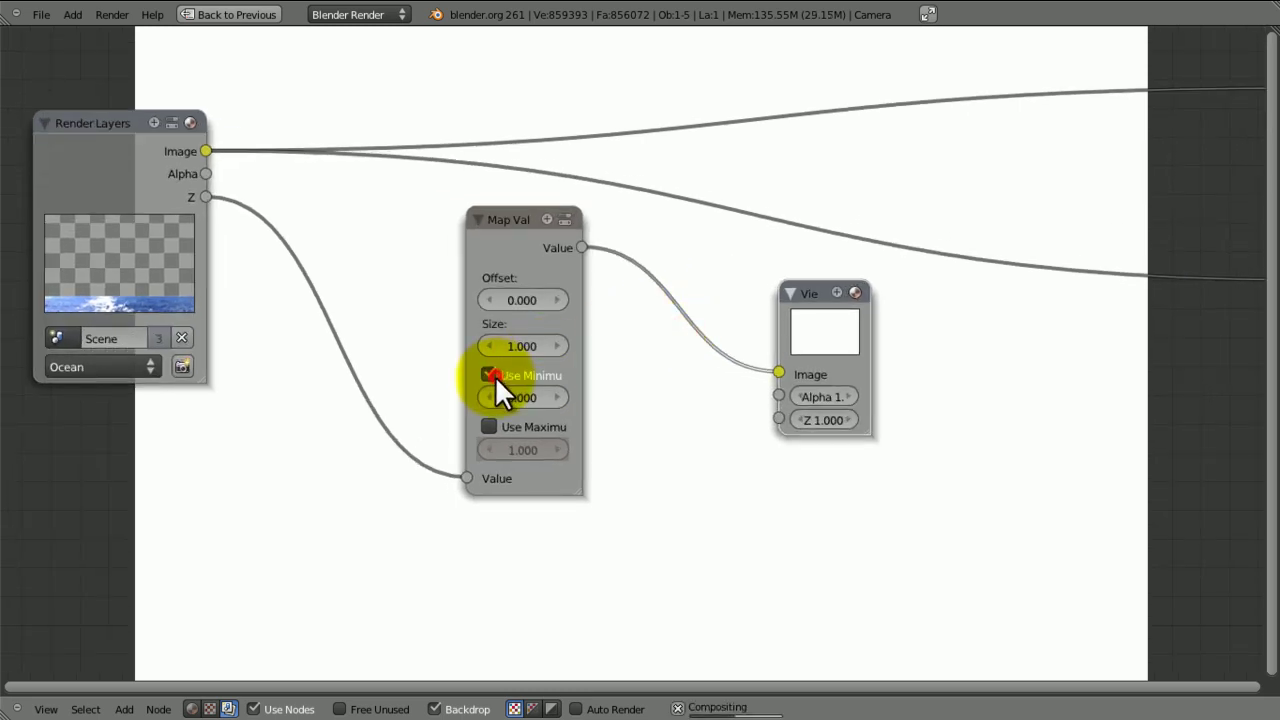
click(491, 426)
key(ctrl+s)
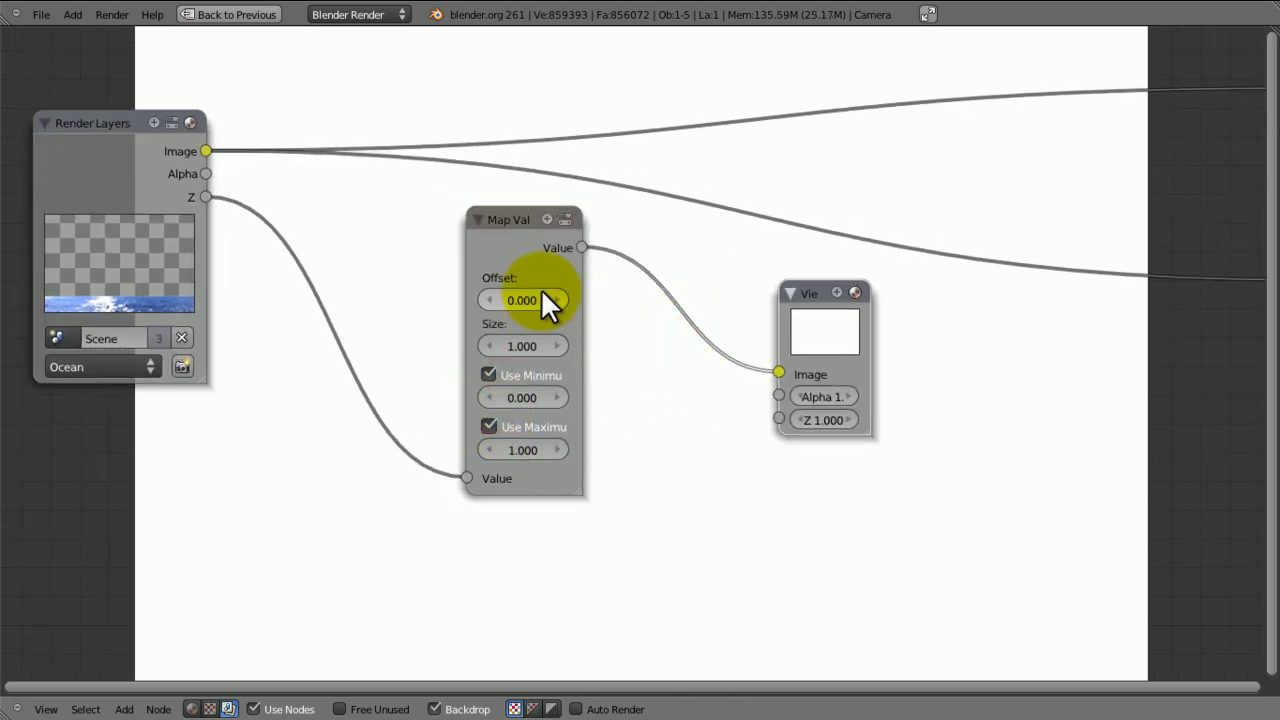
Step: Set the Map Value node's offset to about -82.136 and its size to 0.001
mouse_move(542, 293)
mouse_down()
mouse_move(422, 311)
mouse_move(533, 285)
mouse_up()
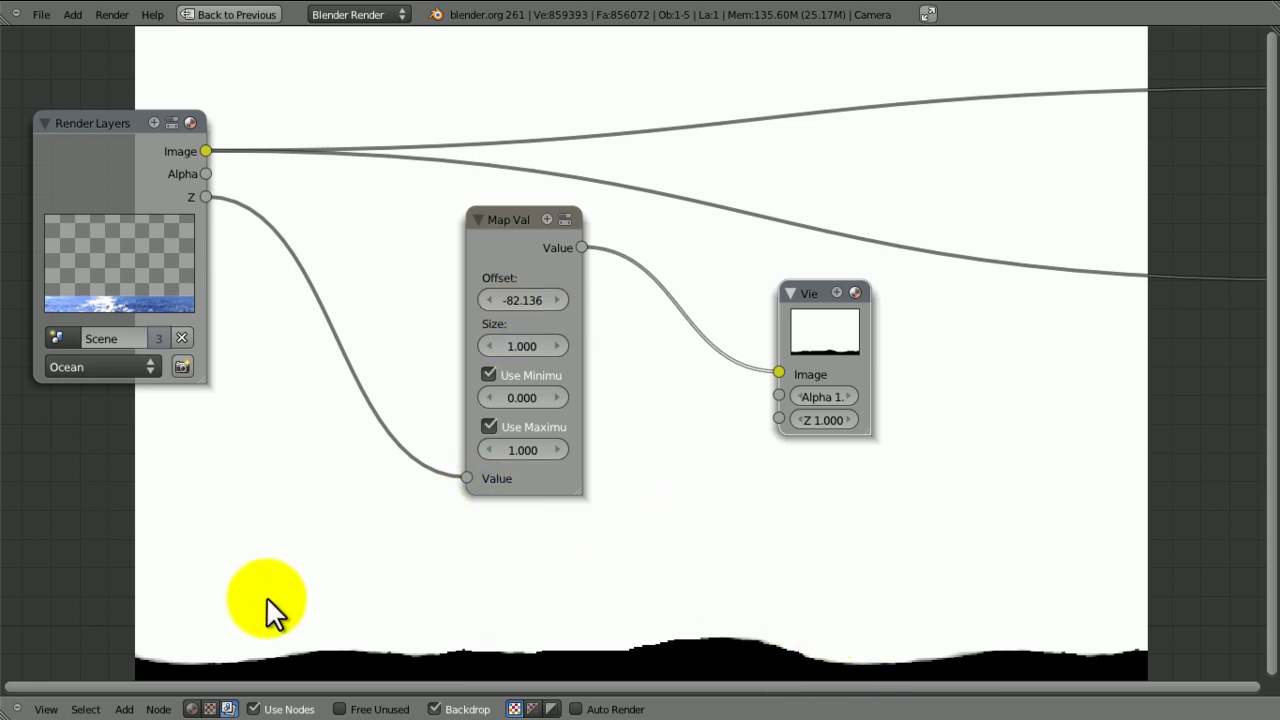
click(515, 347)
key(BackSpace)
text(.00)
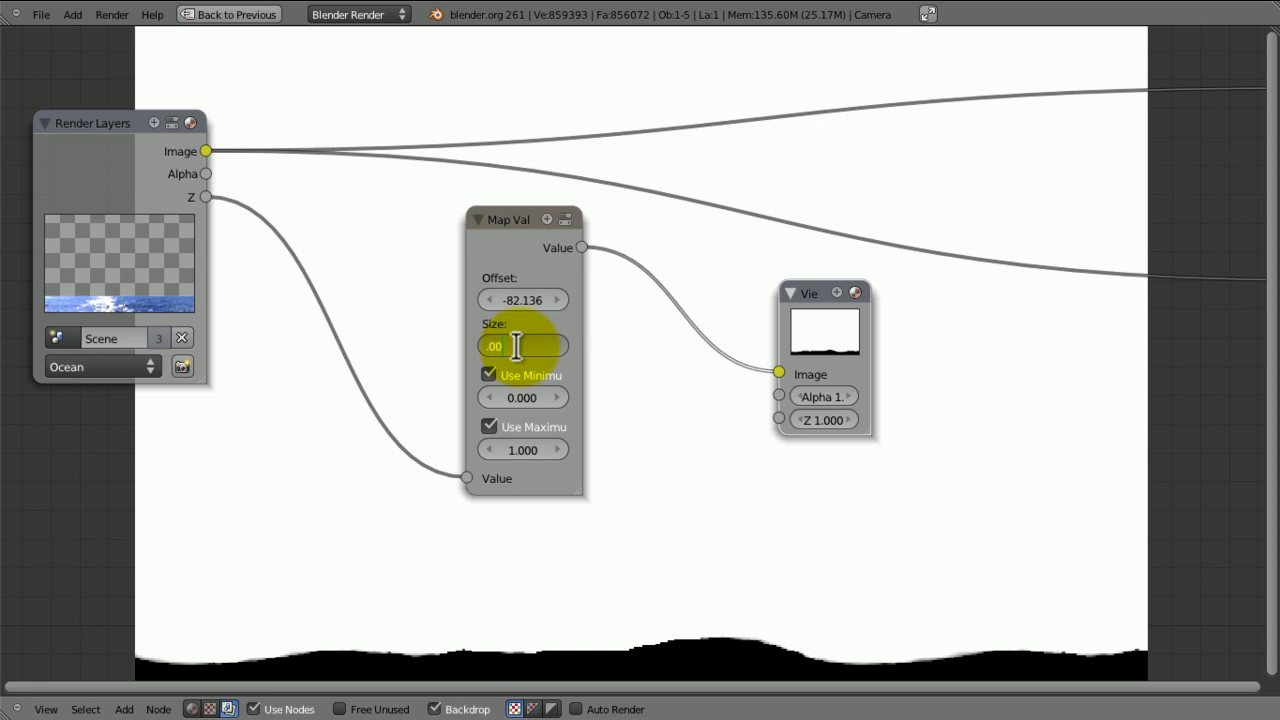
text(1)
key(Return)
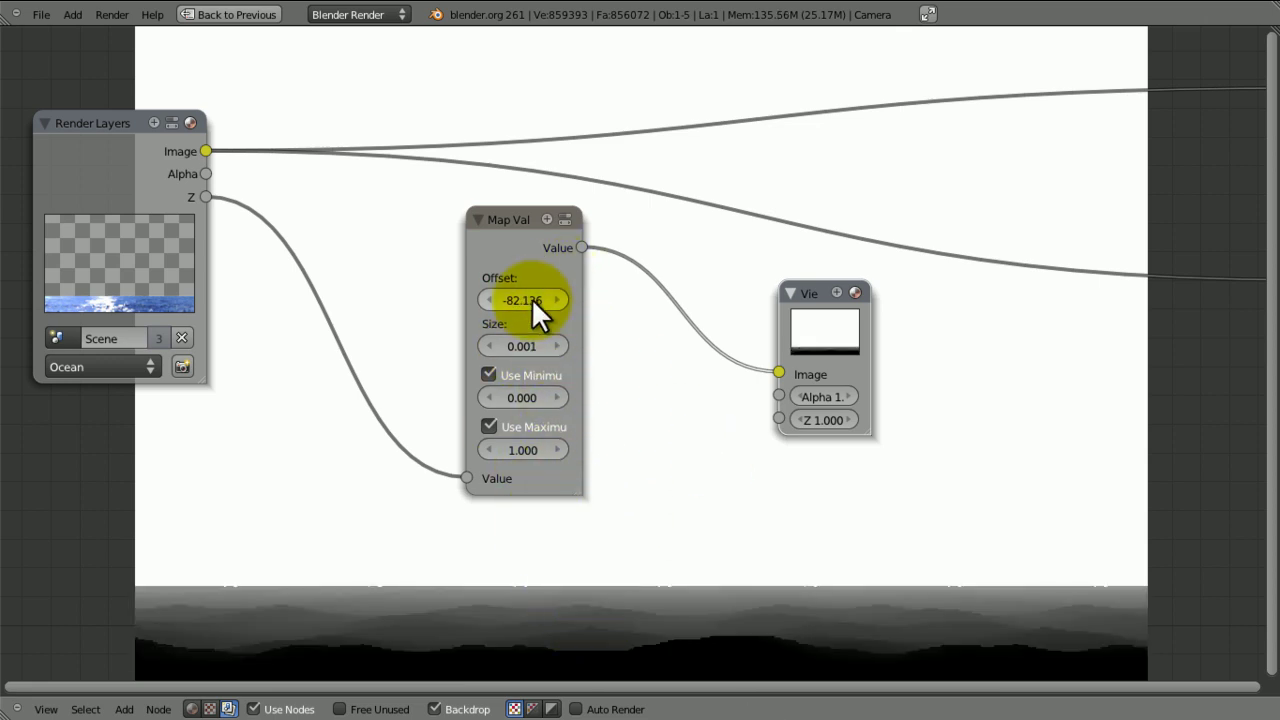
Step: Set the Map Value node's size to 0.01 and its offset to about -326.328
click(556, 345)
click(534, 345)
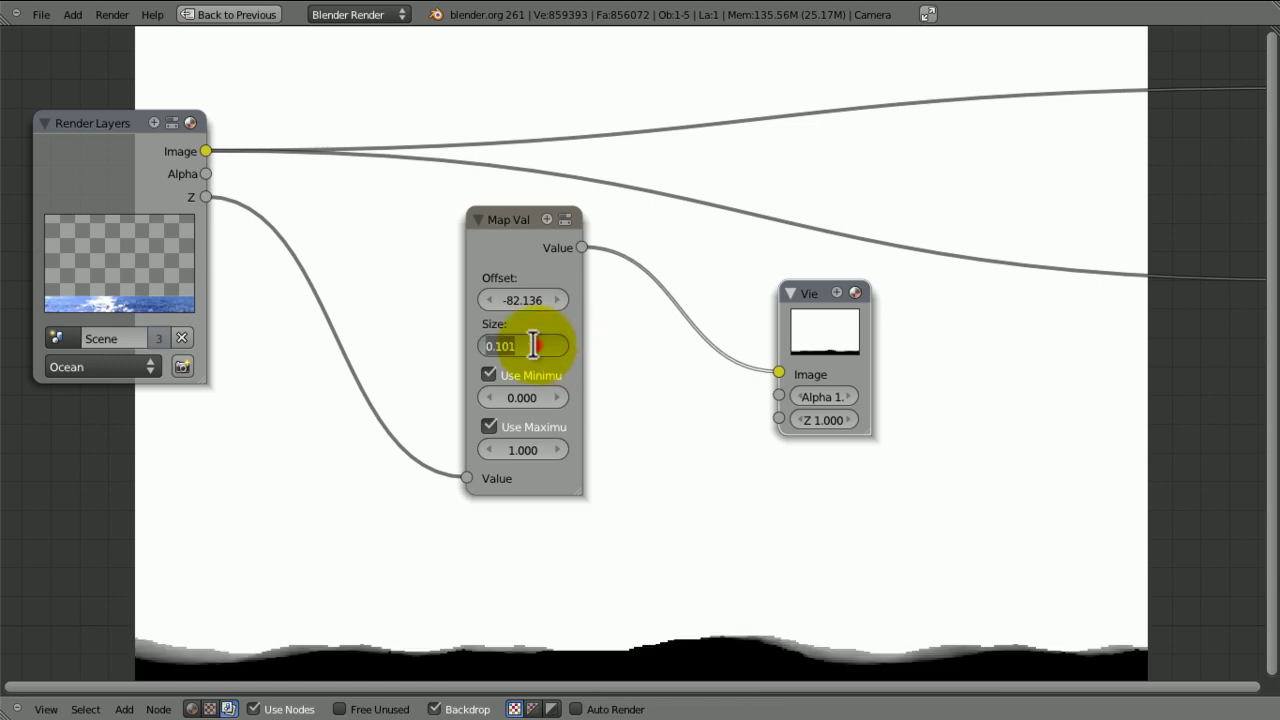
text(.)
text(0.01)
key(Return)
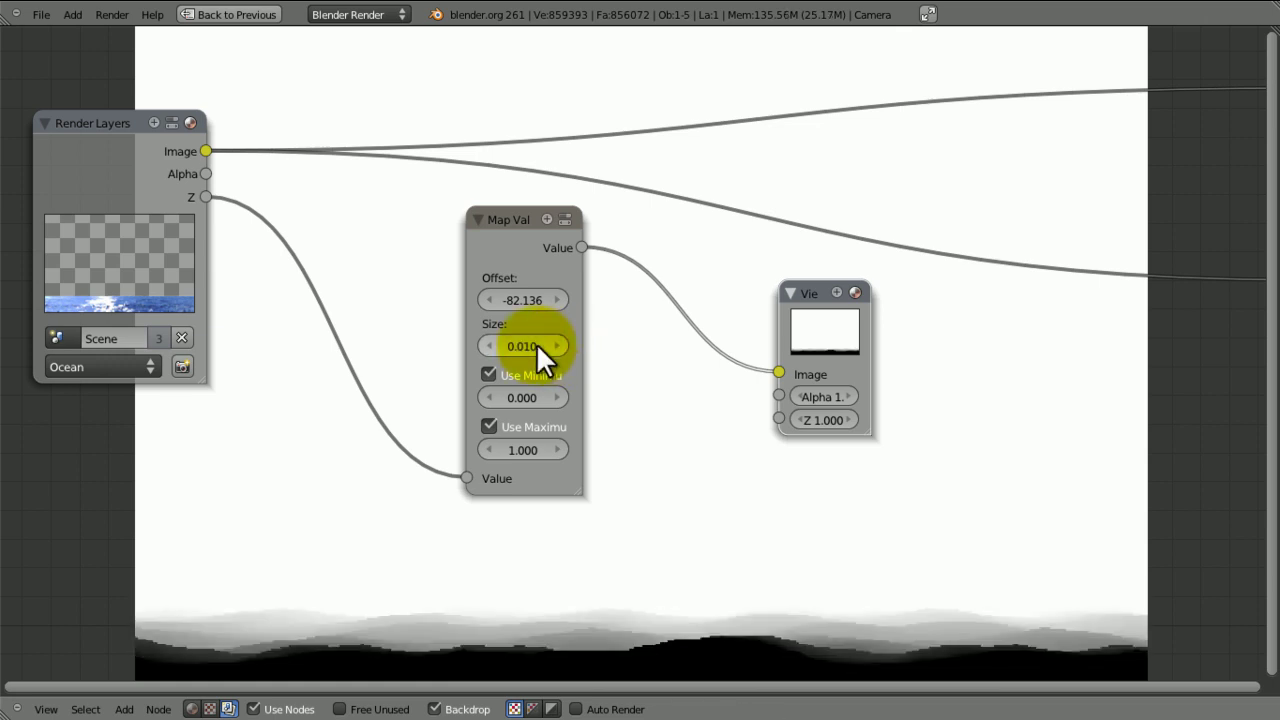
drag(537, 297, 389, 319)
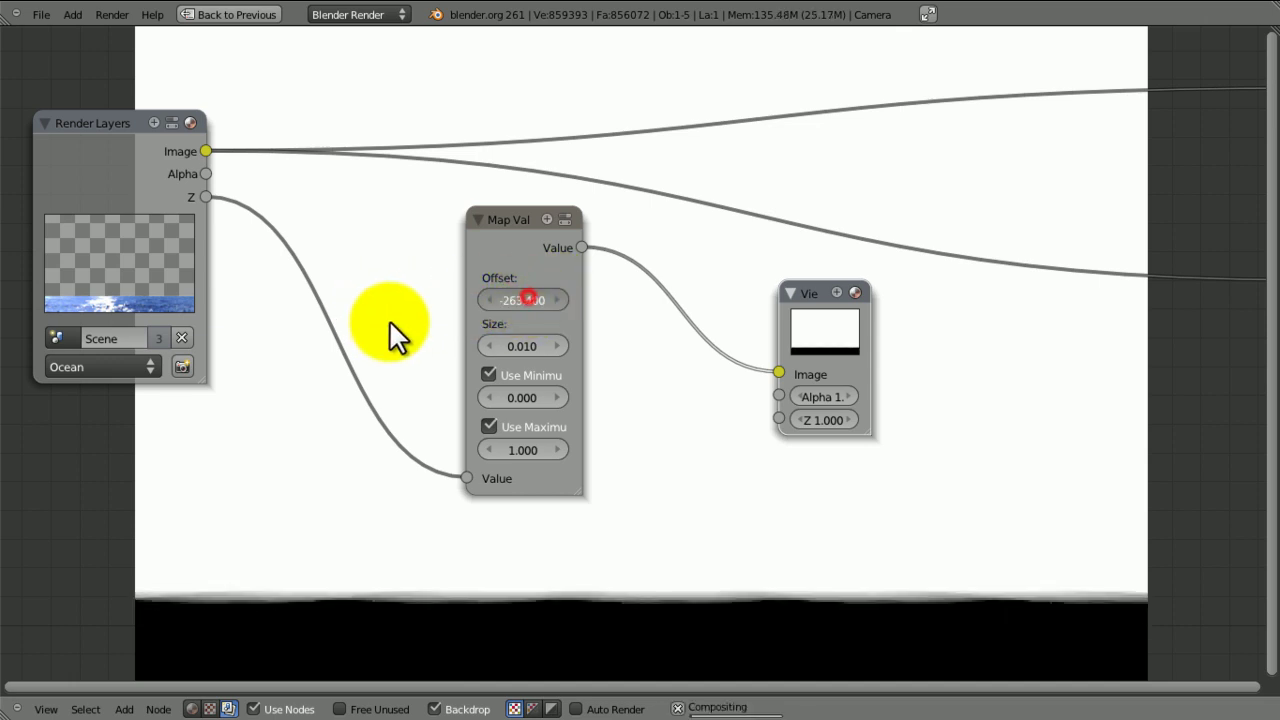
Step: Try sizes of -1 and 0.005 on the Map Value node
click(522, 345)
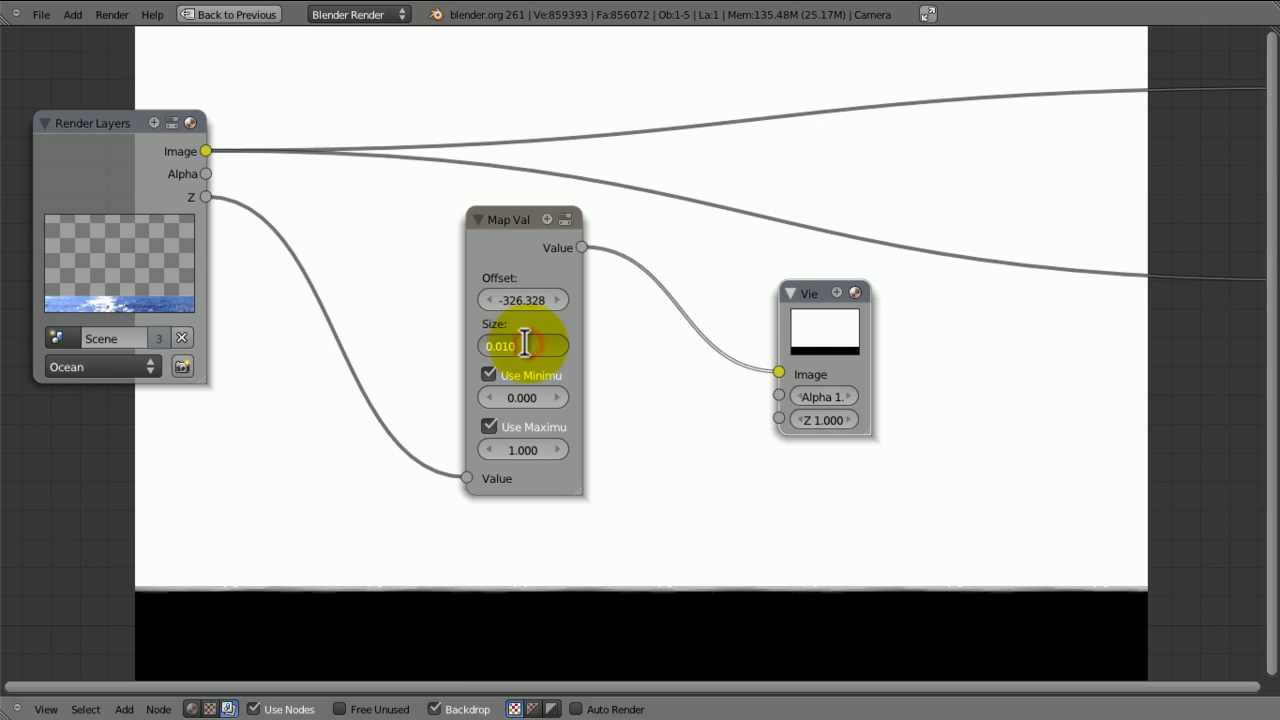
text(0.0-1)
key(Return)
click(525, 342)
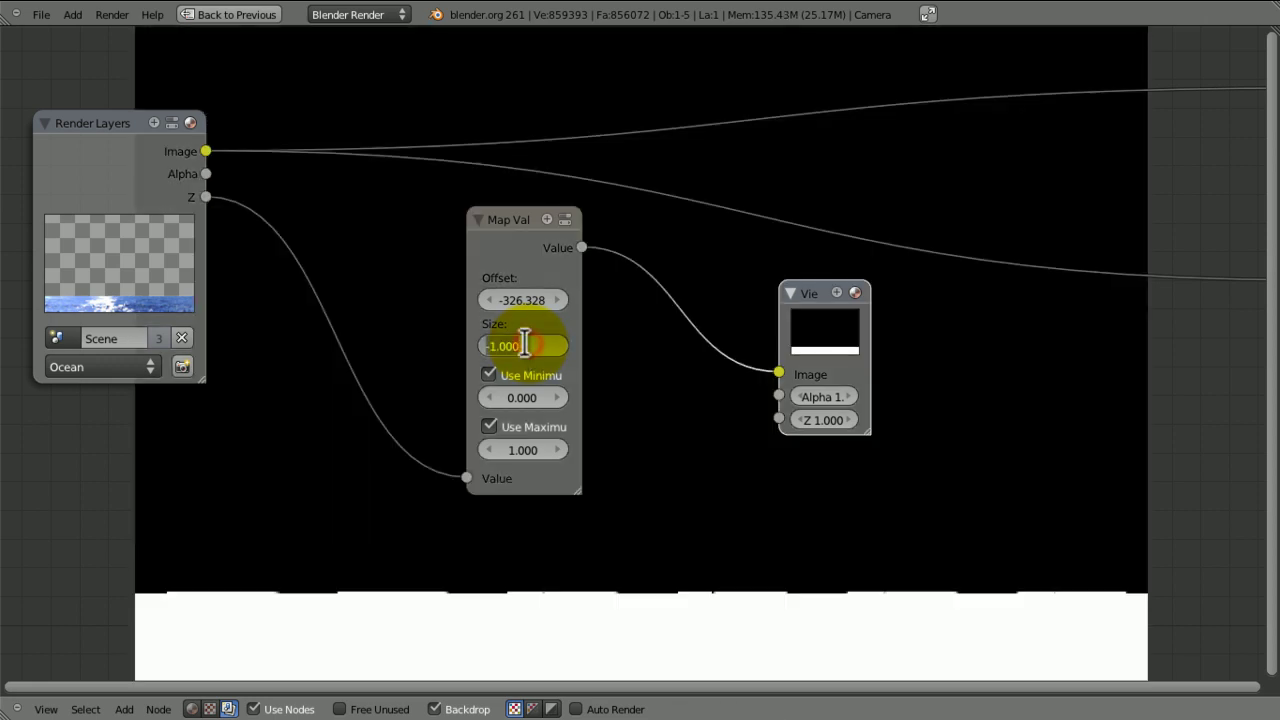
text(.00)
key(Return)
Step: Set the Map Value node's size to 0.001 and its offset to about -136.872
click(524, 343)
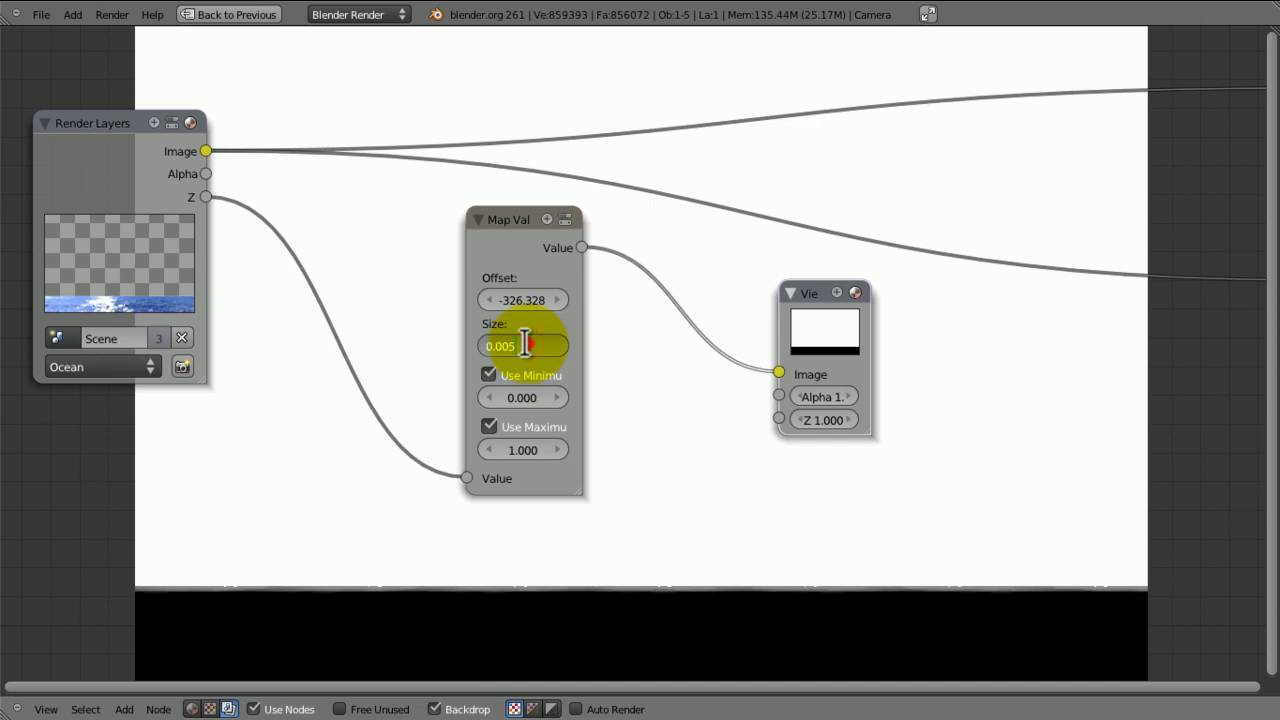
key(Return)
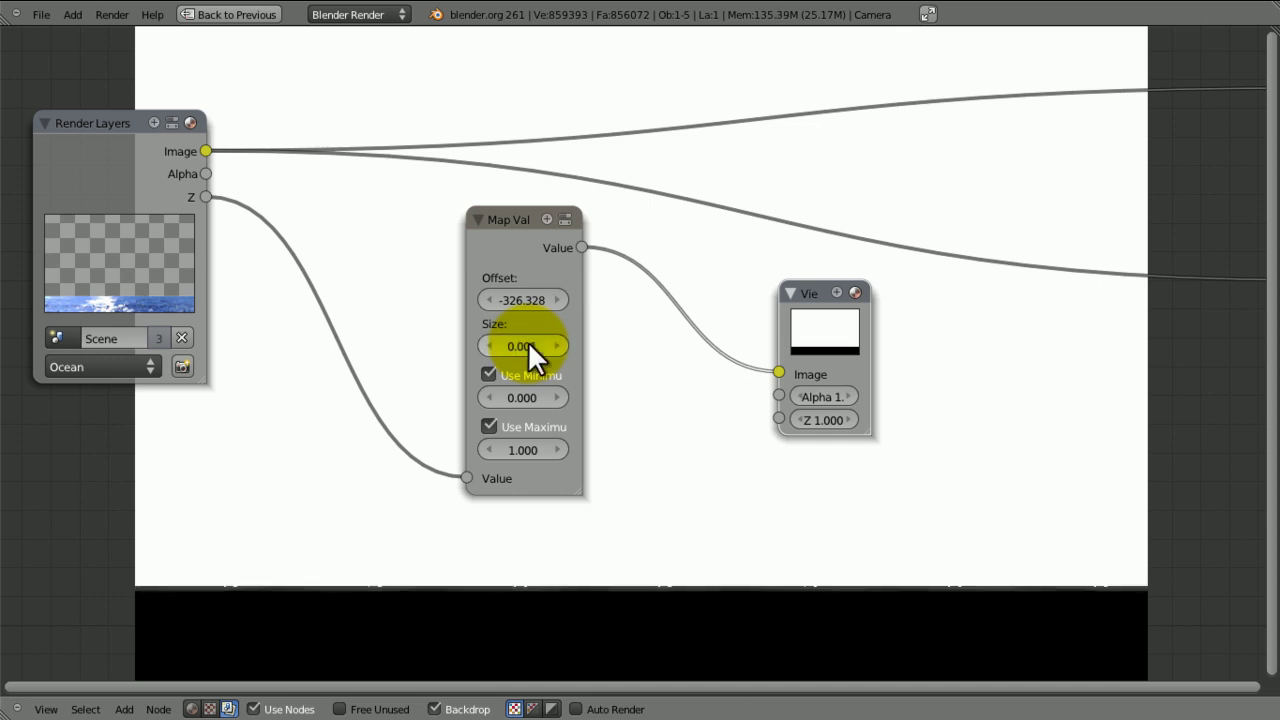
drag(522, 300, 566, 298)
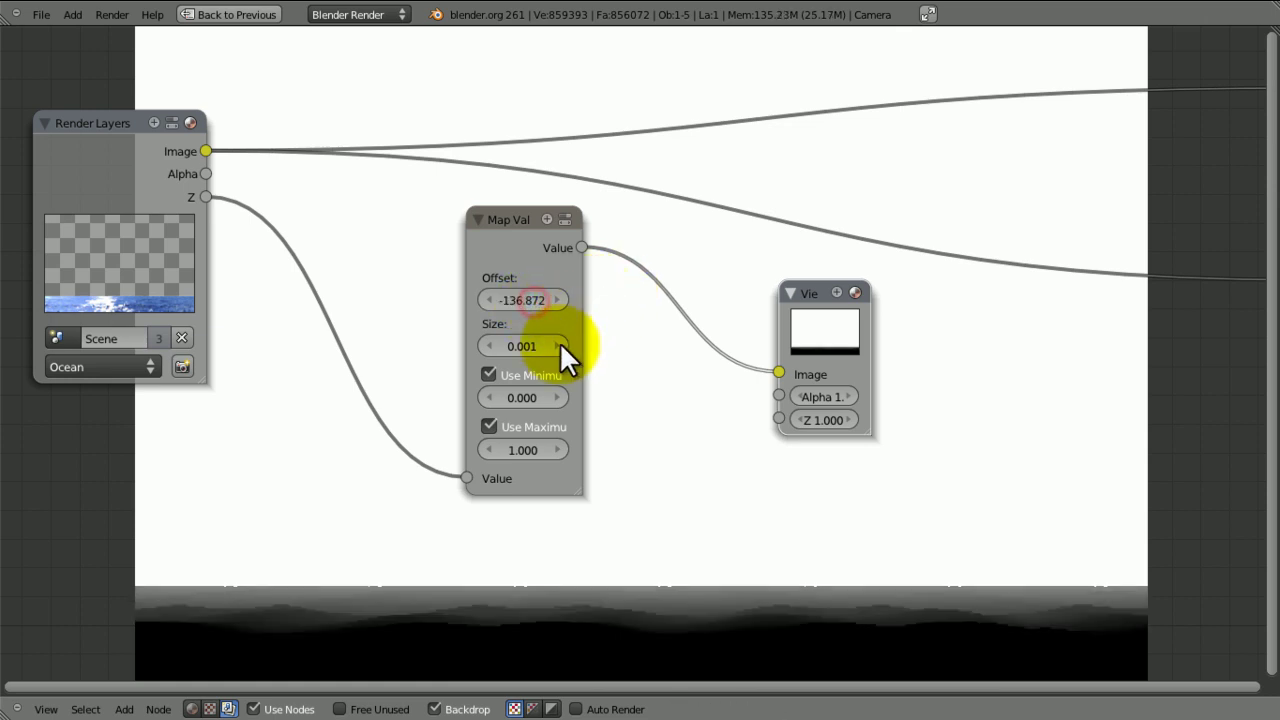
Step: Try raising the Map Value node's maximum to 1.2 and set it back to 1
click(558, 447)
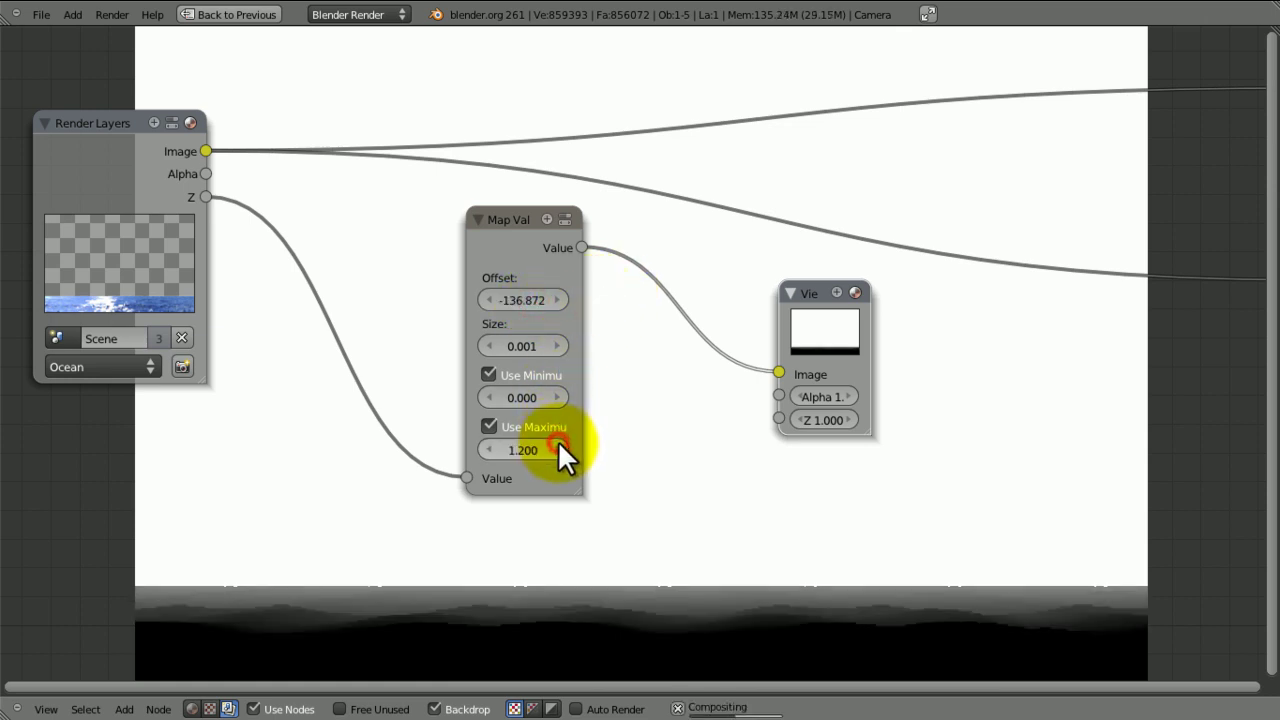
click(558, 440)
click(518, 442)
text(1)
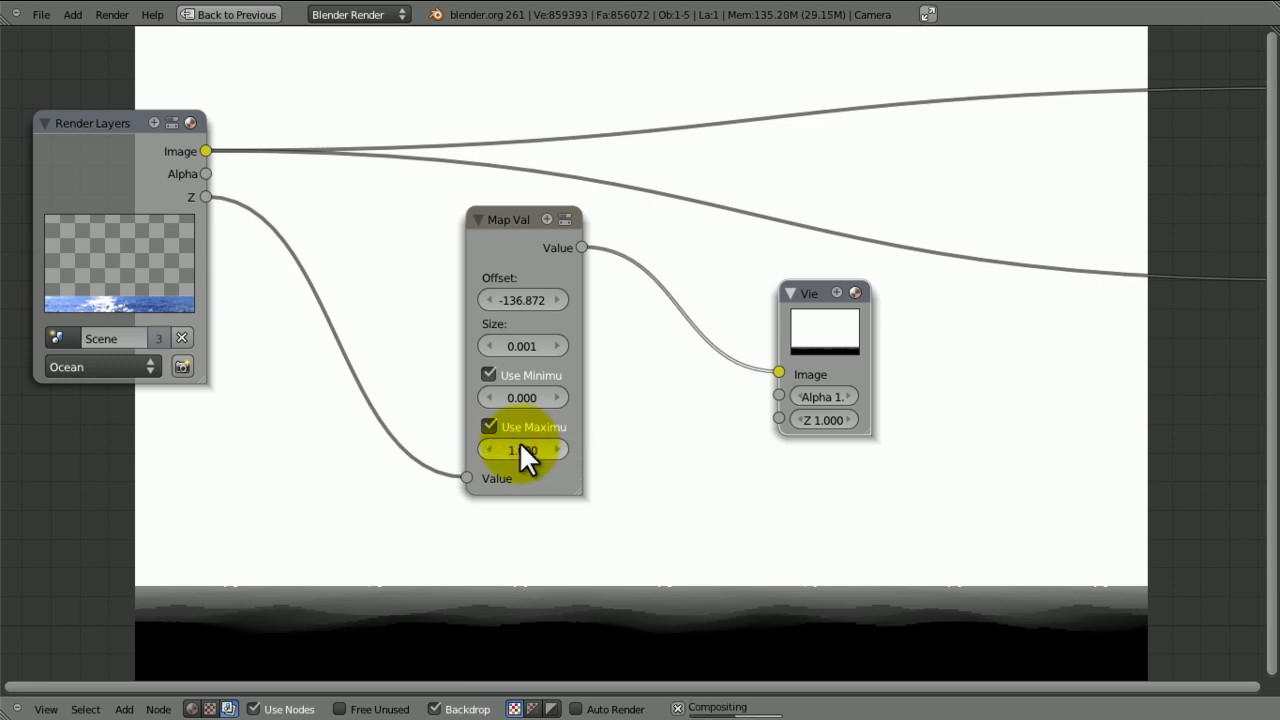
key(Return)
Step: Double the Map Value node's size to 0.002 by entering it as 0.001*2
click(523, 345)
text(0.00)
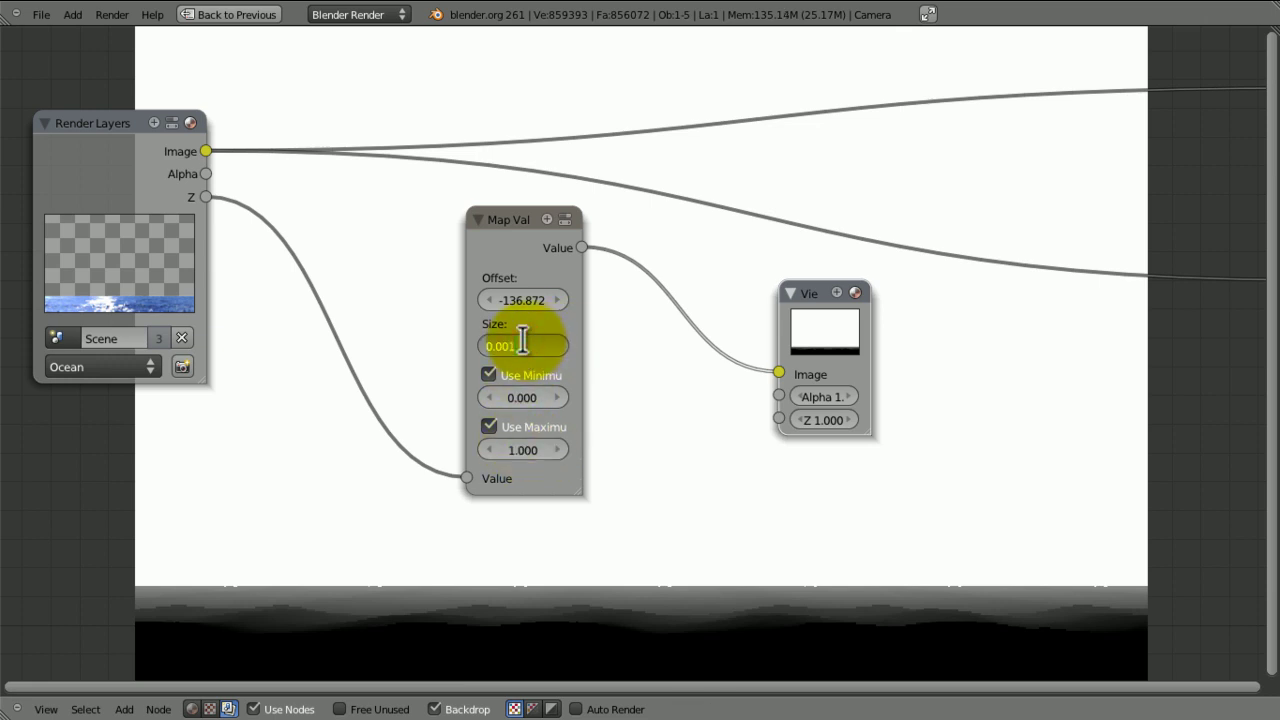
text(1*)
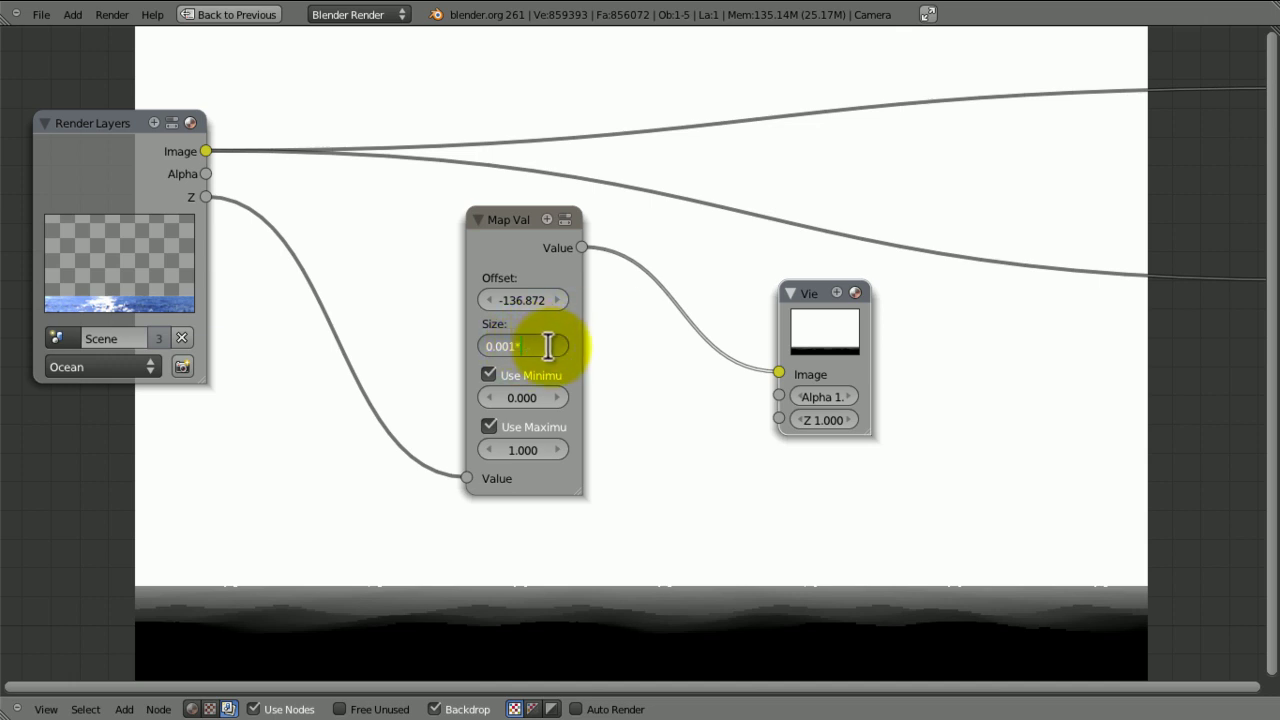
text(2)
key(Return)
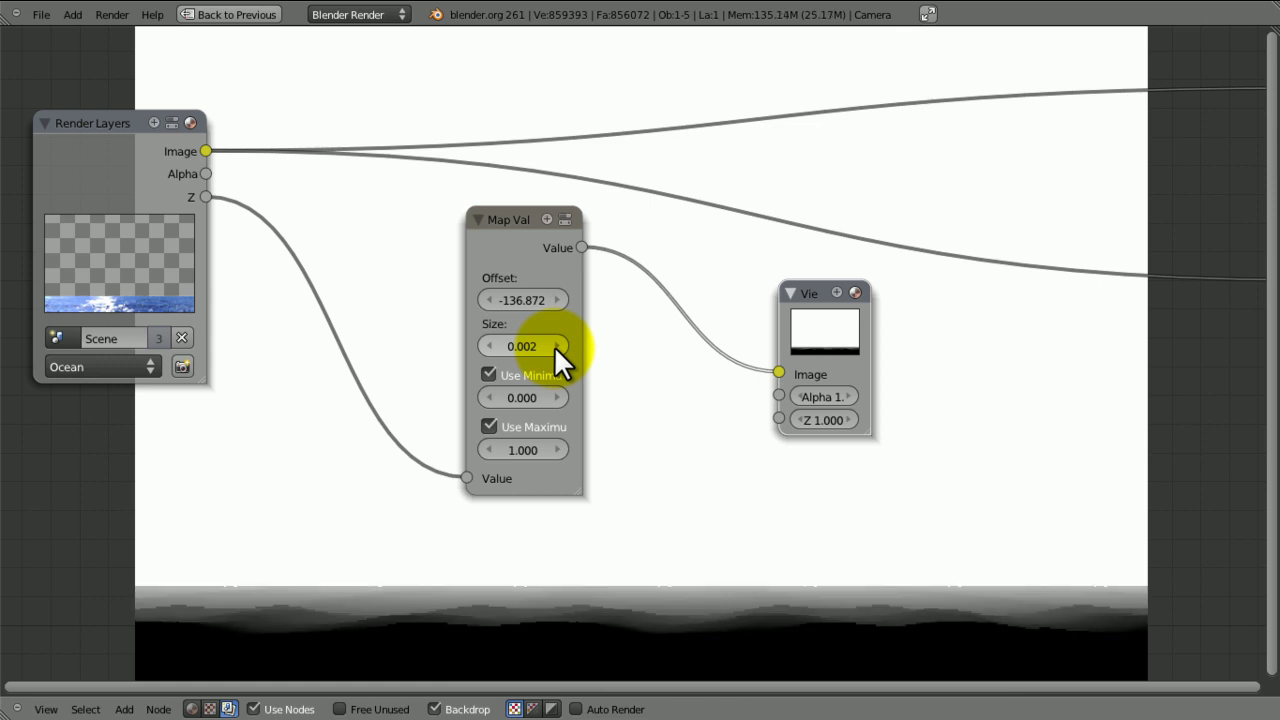
Step: Set the Map Value node's size to 0.004
click(542, 349)
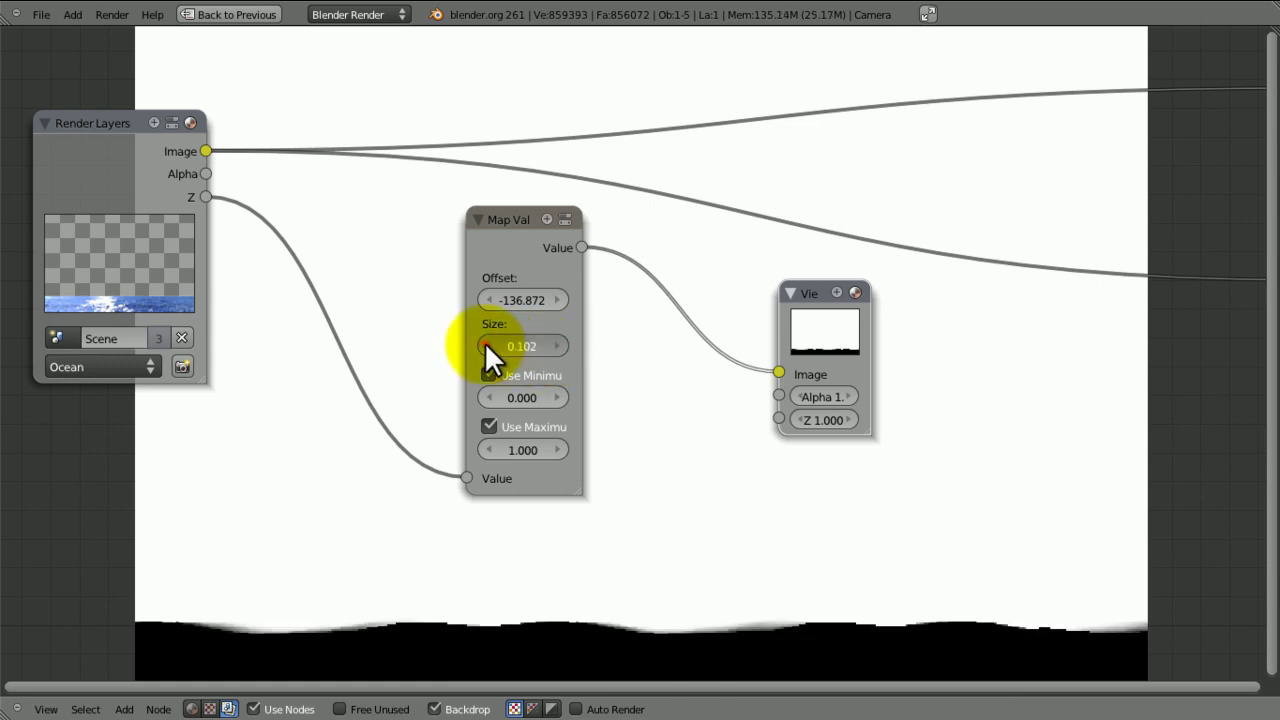
click(486, 345)
click(518, 346)
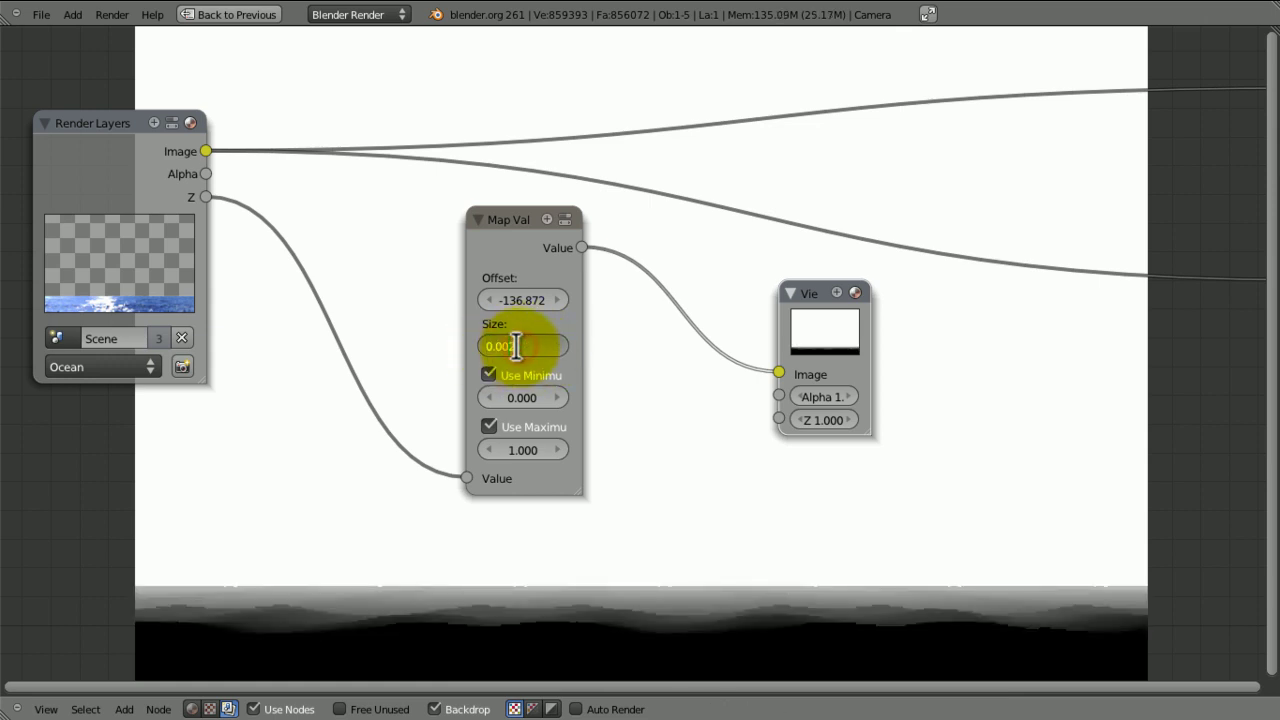
click(540, 346)
key(BackSpace)
text(4)
key(Return)
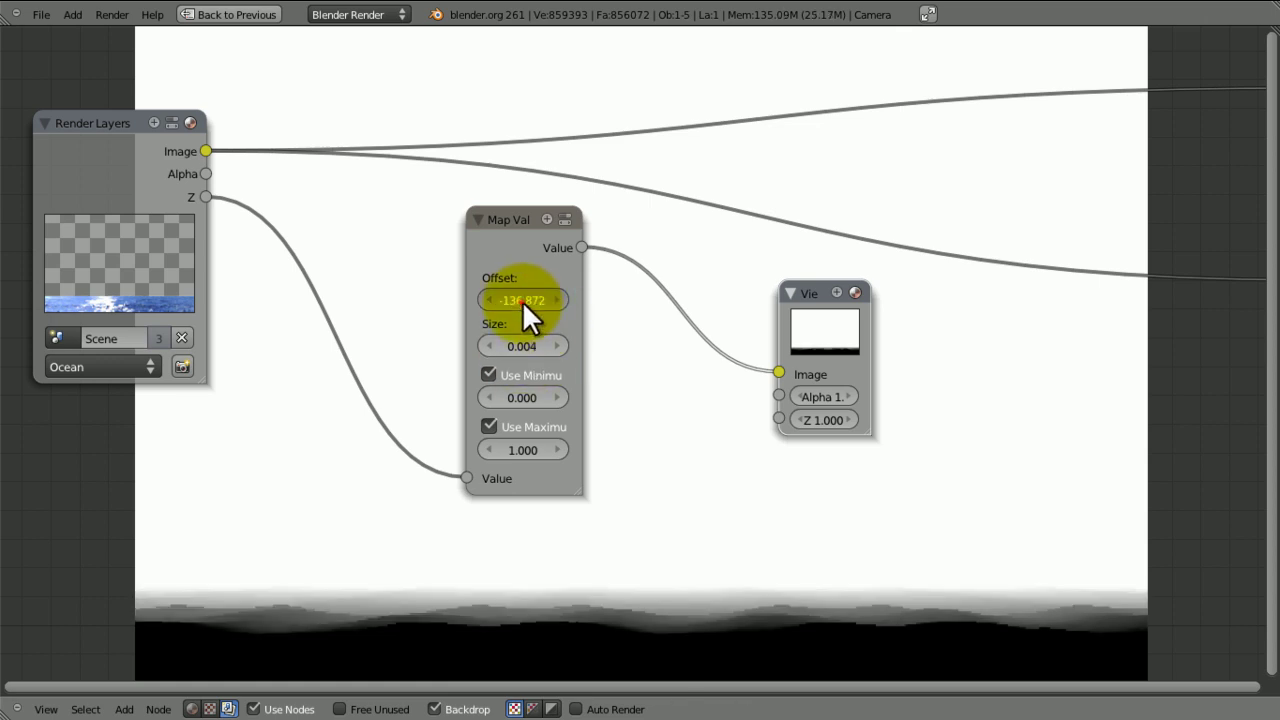
Step: Set the Map Value node's offset to about -157.624 and save the file
drag(522, 301, 484, 311)
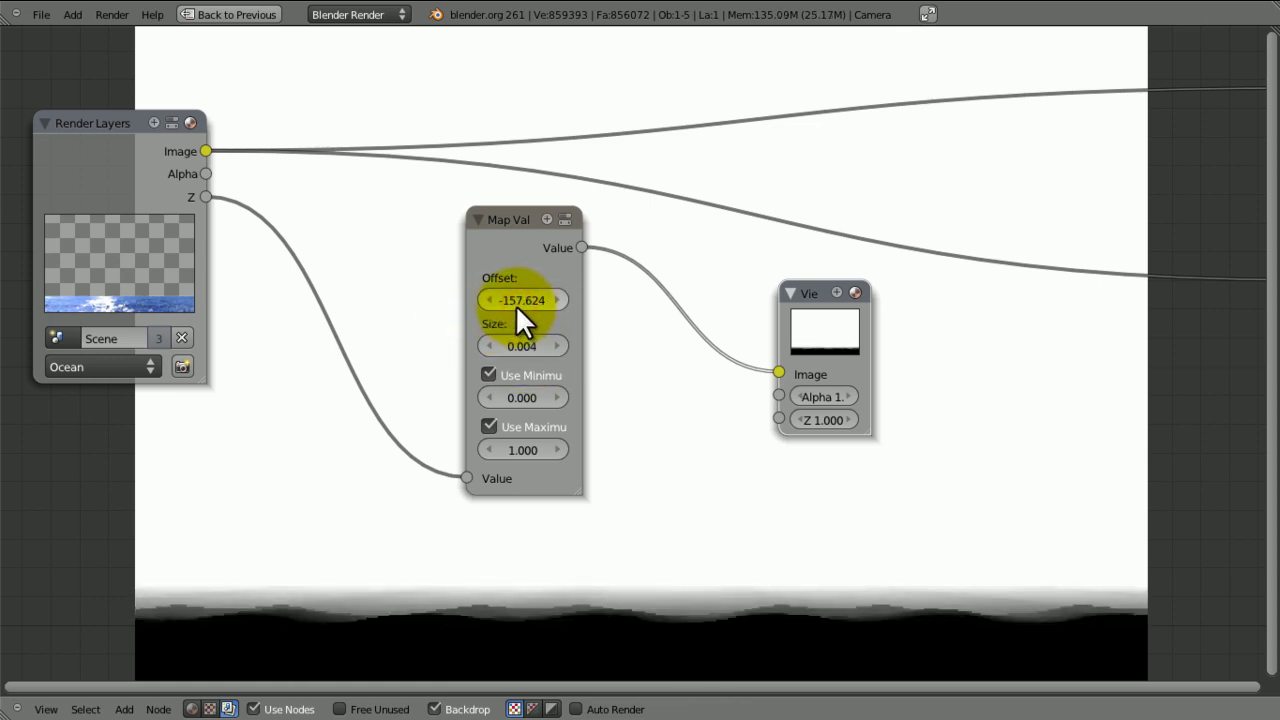
key(ctrl+s)
click(637, 387)
Step: Spread the Map Value node and its Viewer apart and add a Mix node between them, above their link
middle_drag(663, 477, 570, 353)
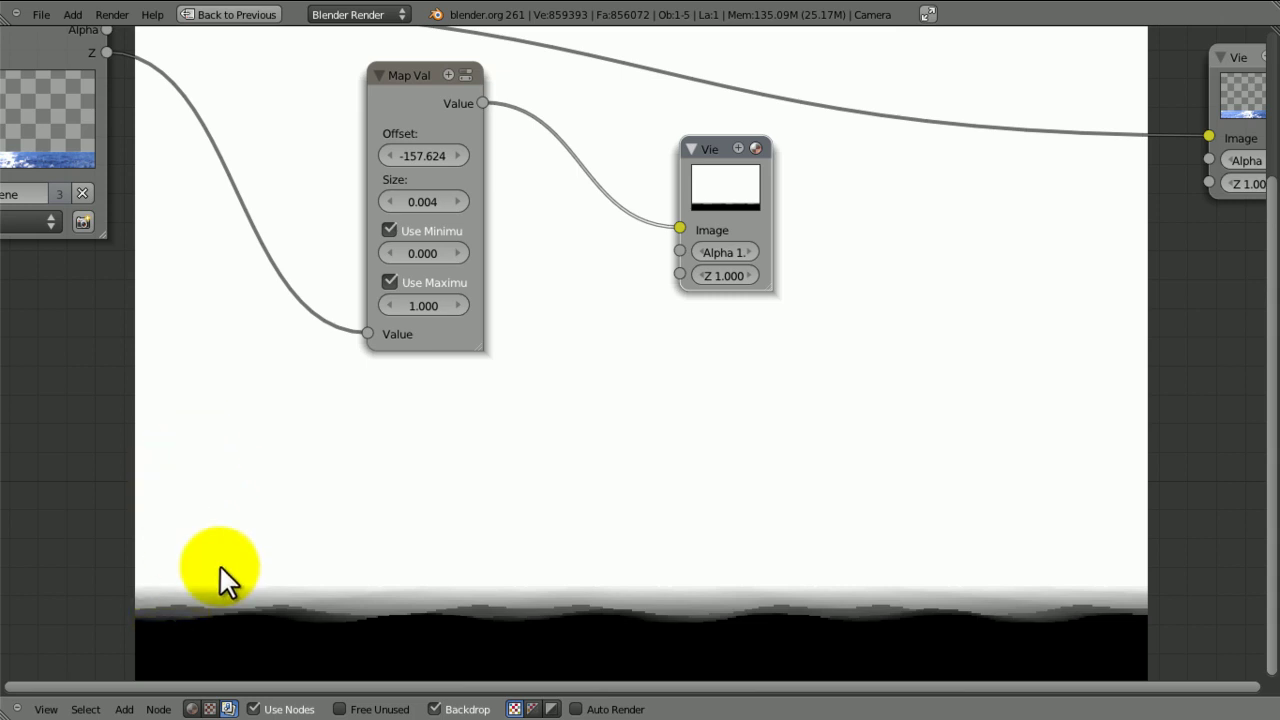
middle_drag(511, 392, 503, 565)
scroll(594, 503, down, 5)
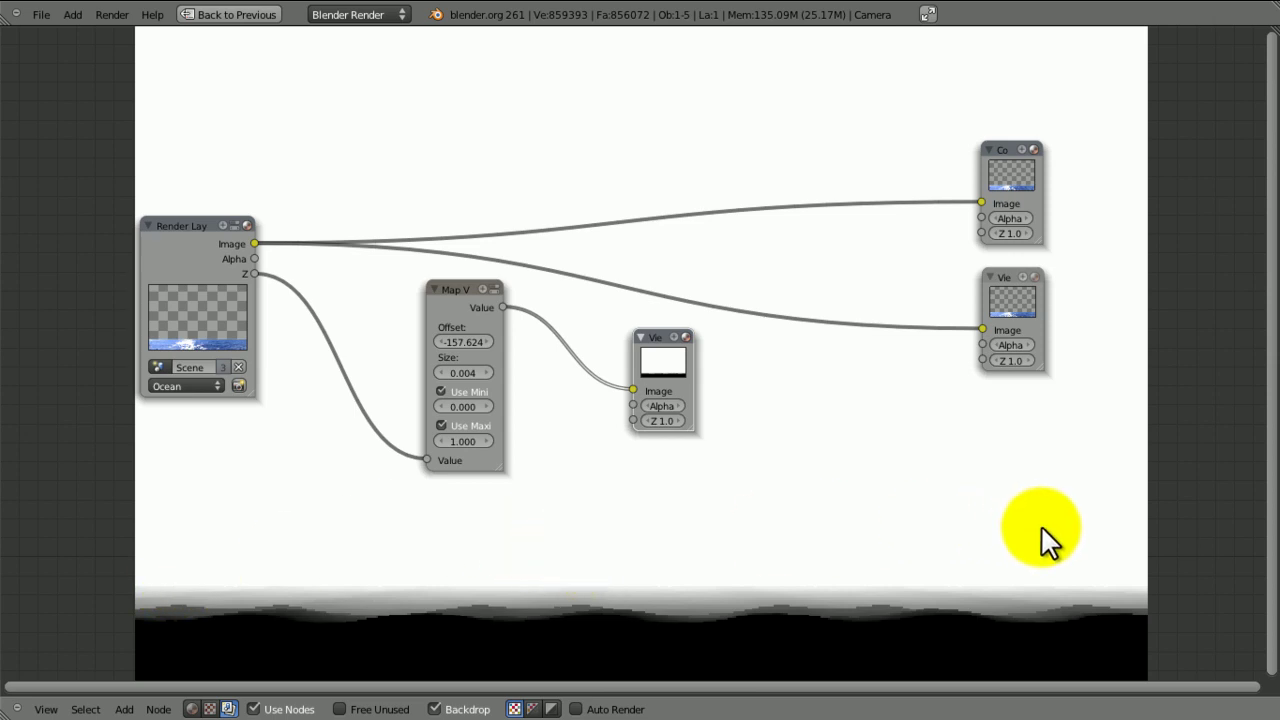
right_click(450, 306)
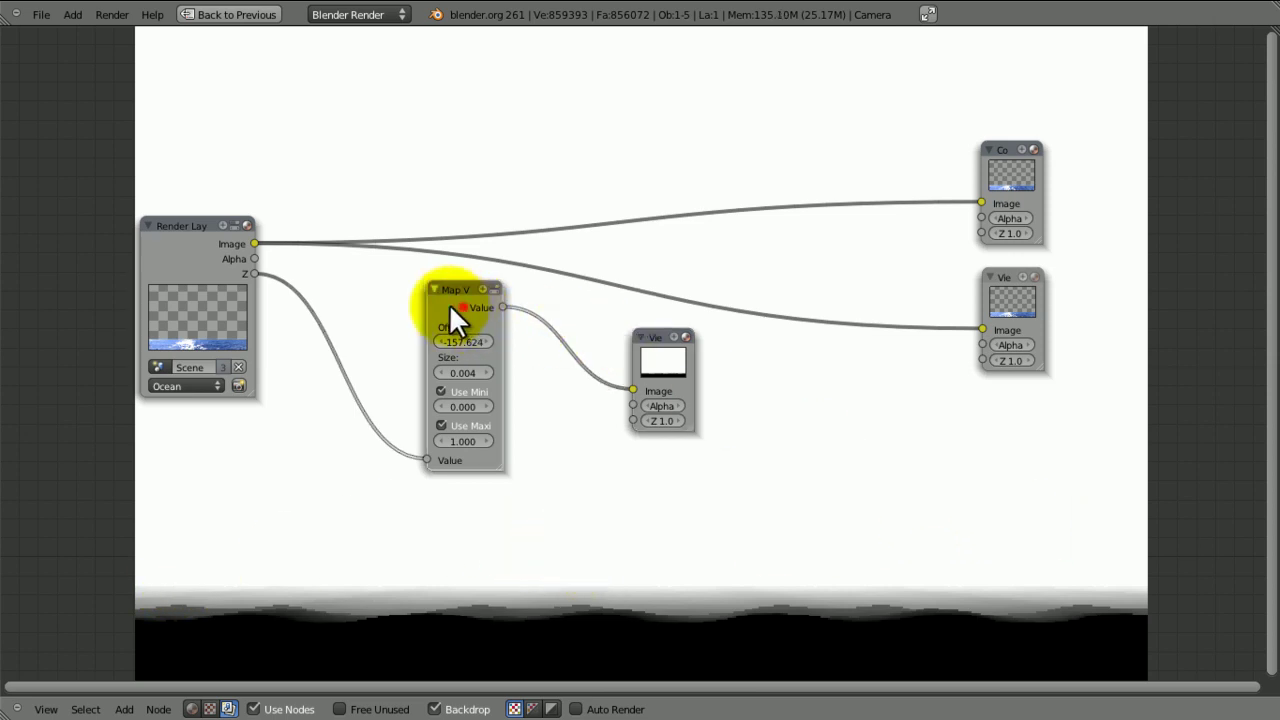
drag(461, 307, 382, 327)
drag(669, 369, 862, 370)
key(shift+a)
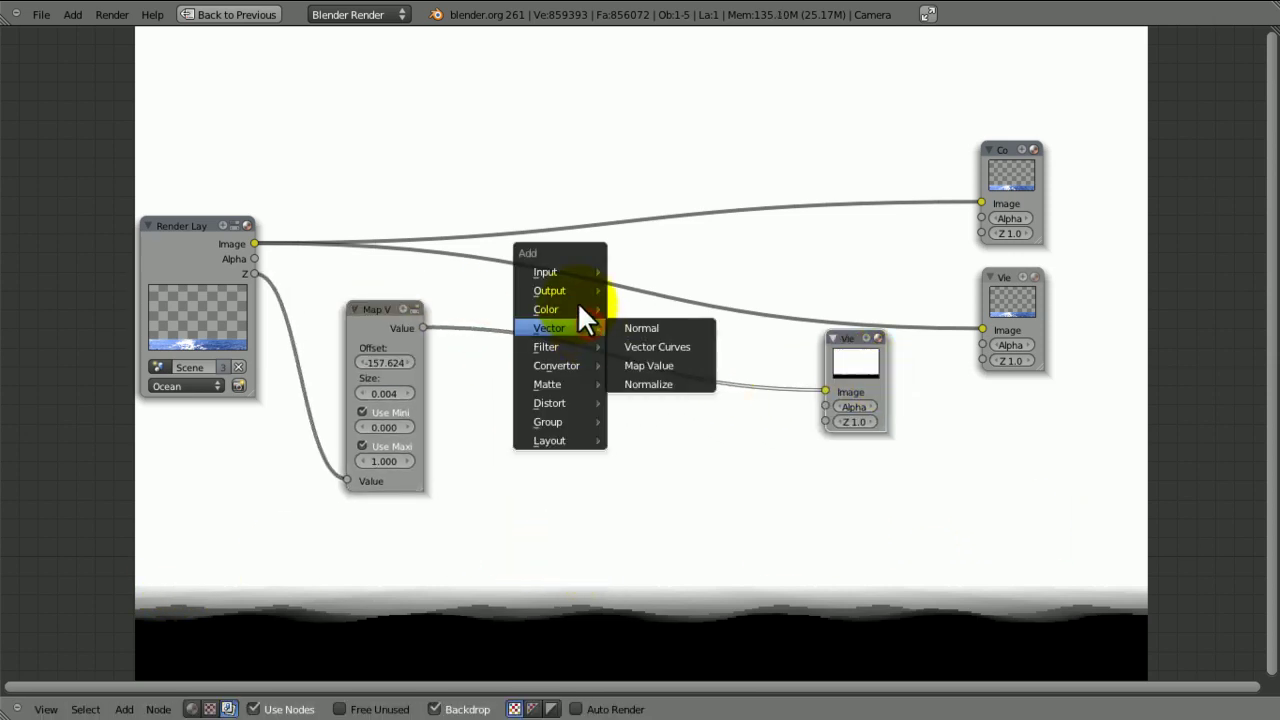
mouse_move(575, 309)
click(634, 321)
click(556, 192)
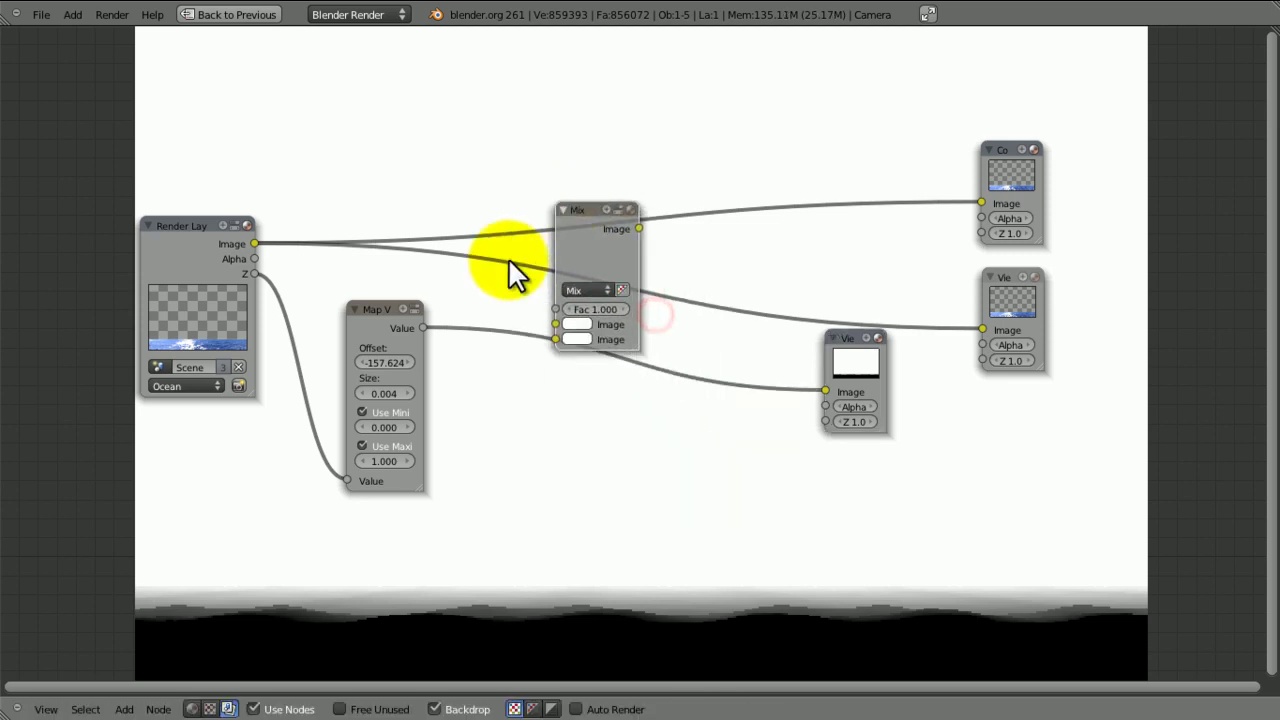
Step: Connect Map Value to the Mix node's Fac, the Ocean image to its first Image input, and its output to the lower-right Viewer
drag(422, 327, 549, 306)
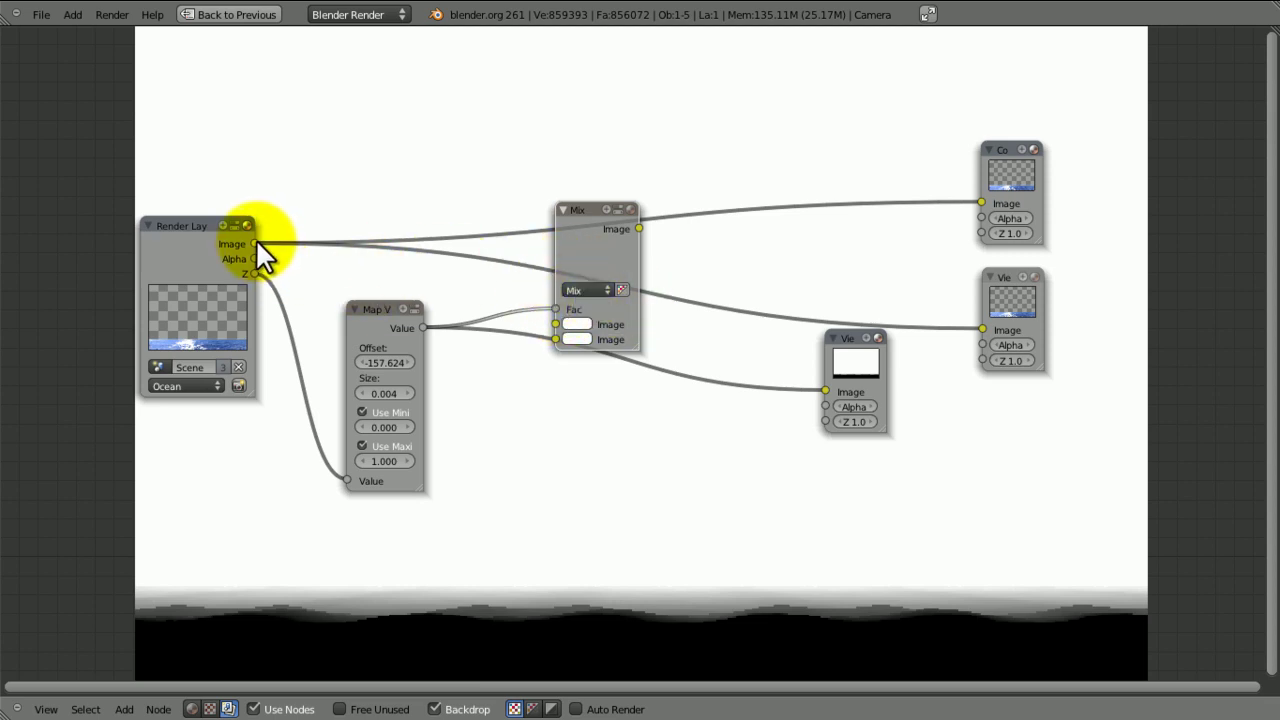
drag(255, 243, 555, 324)
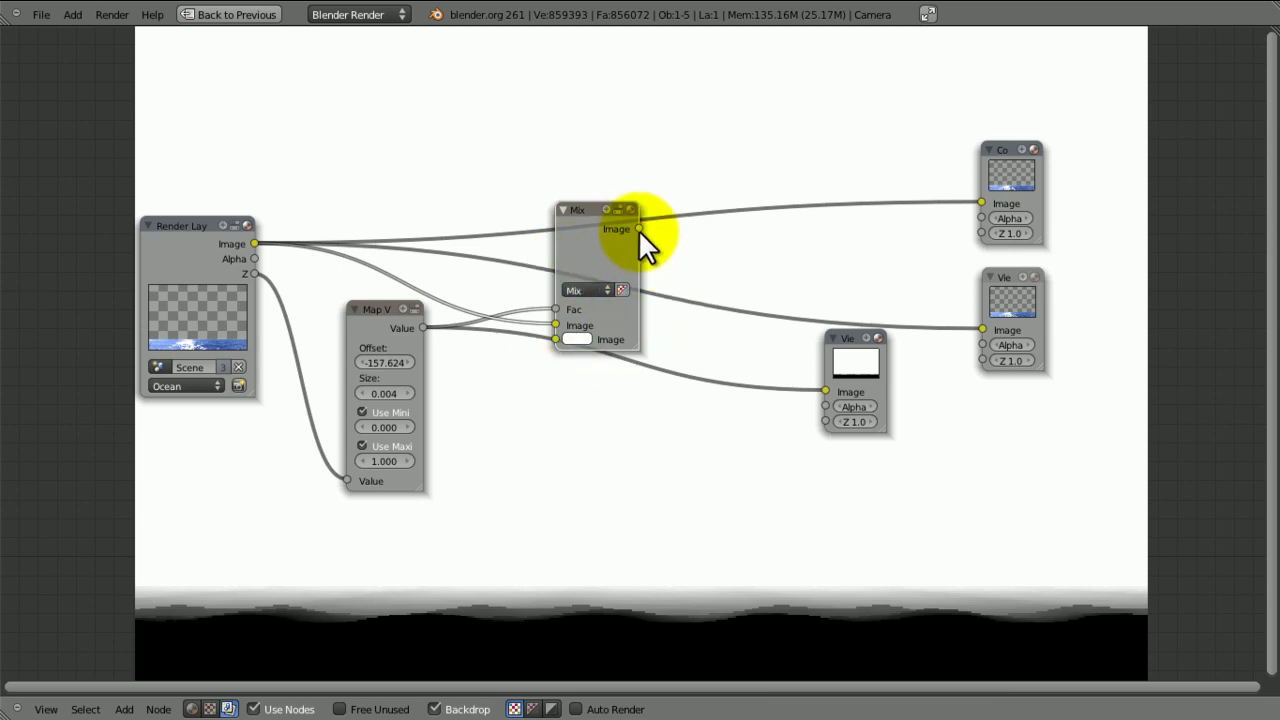
drag(720, 241, 987, 322)
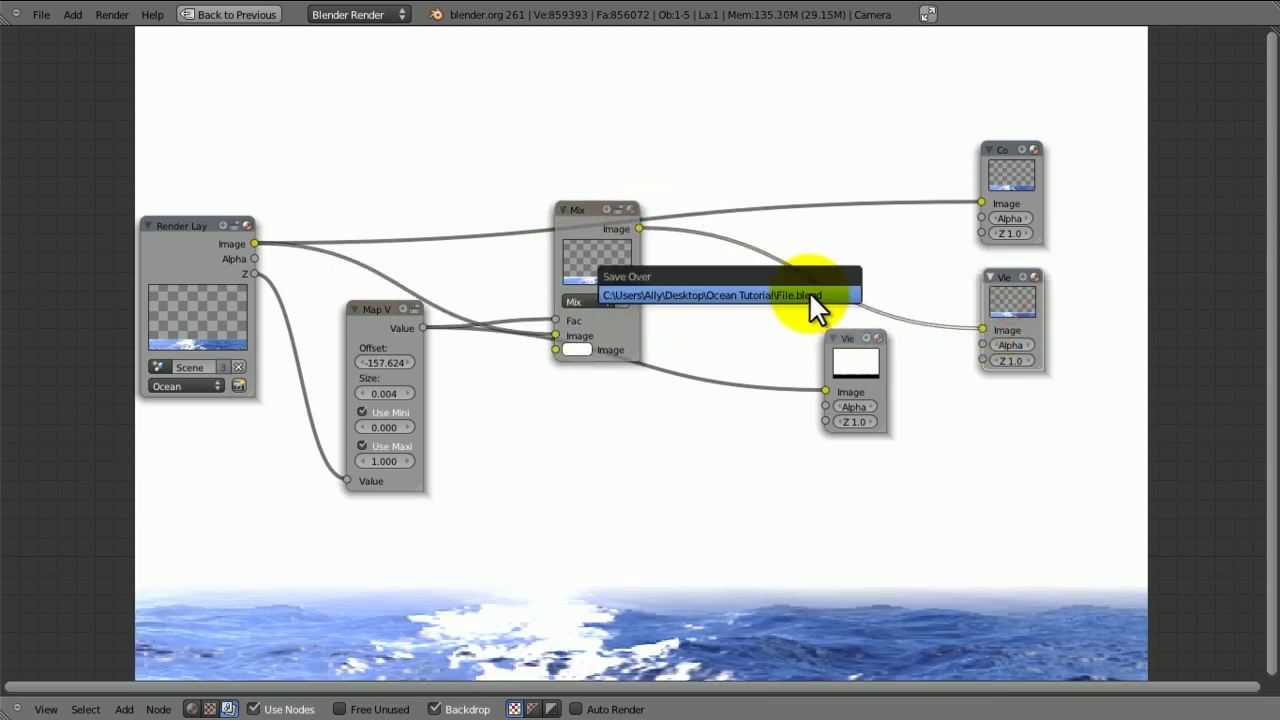
Step: Try magenta as the Mix node's second image colour
middle_drag(788, 420, 846, 442)
scroll(846, 441, up, 4)
click(637, 387)
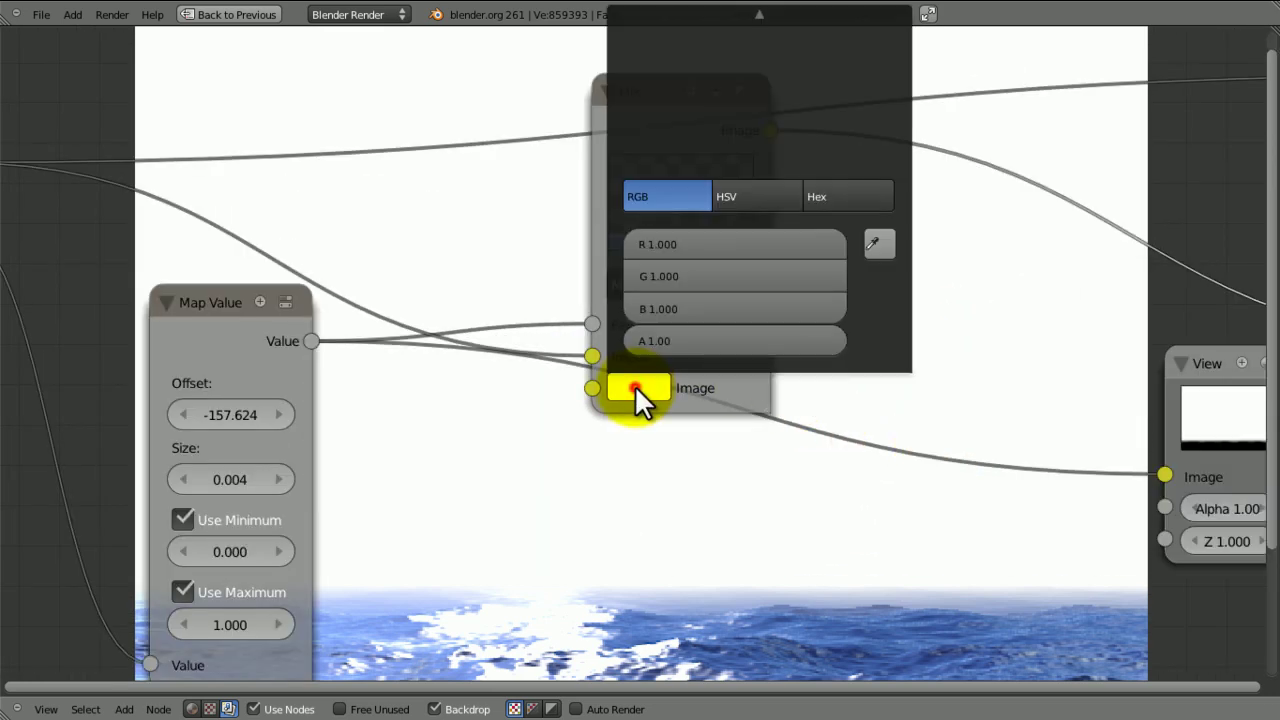
middle_drag(863, 418, 766, 690)
scroll(785, 645, down, 3)
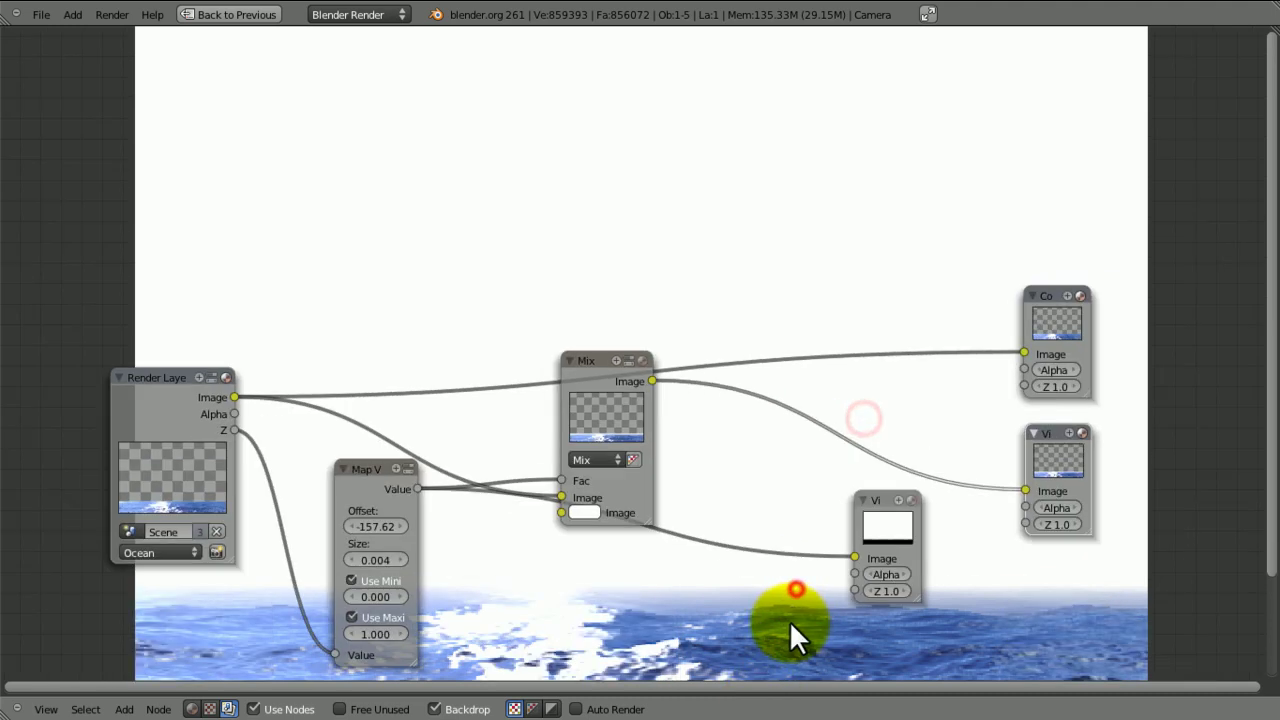
click(591, 512)
drag(656, 292, 690, 371)
click(756, 383)
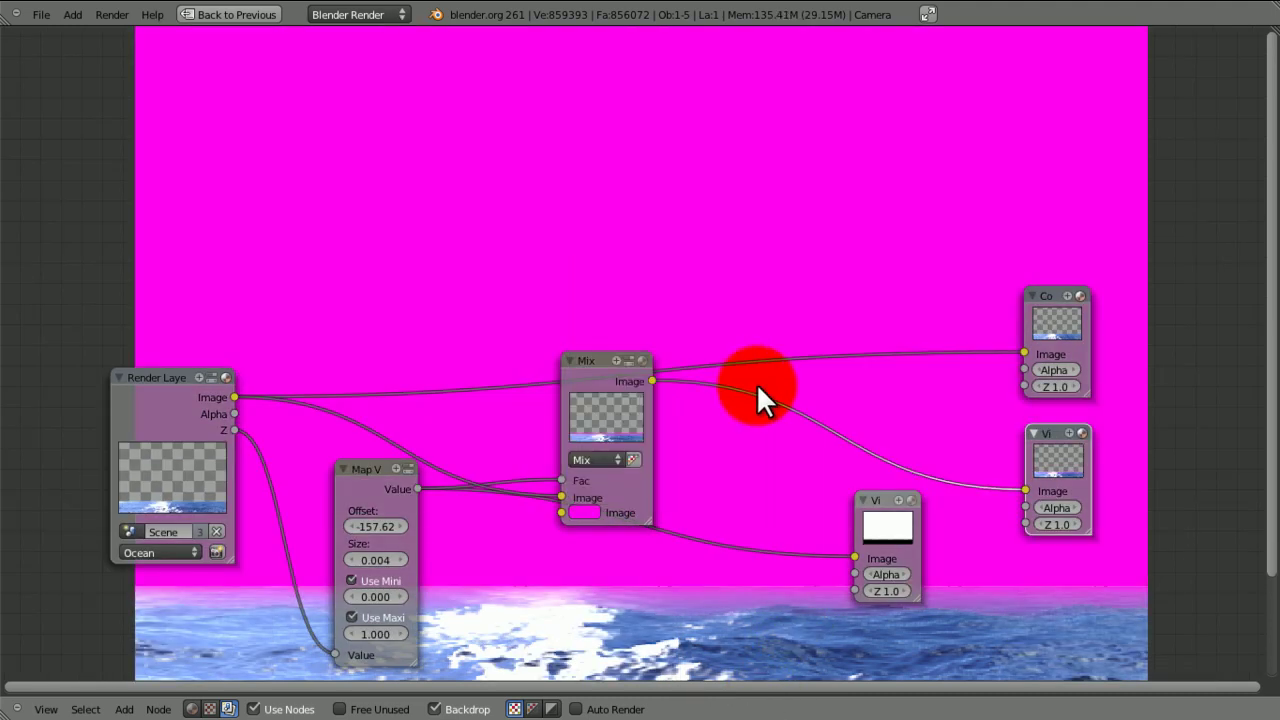
click(700, 519)
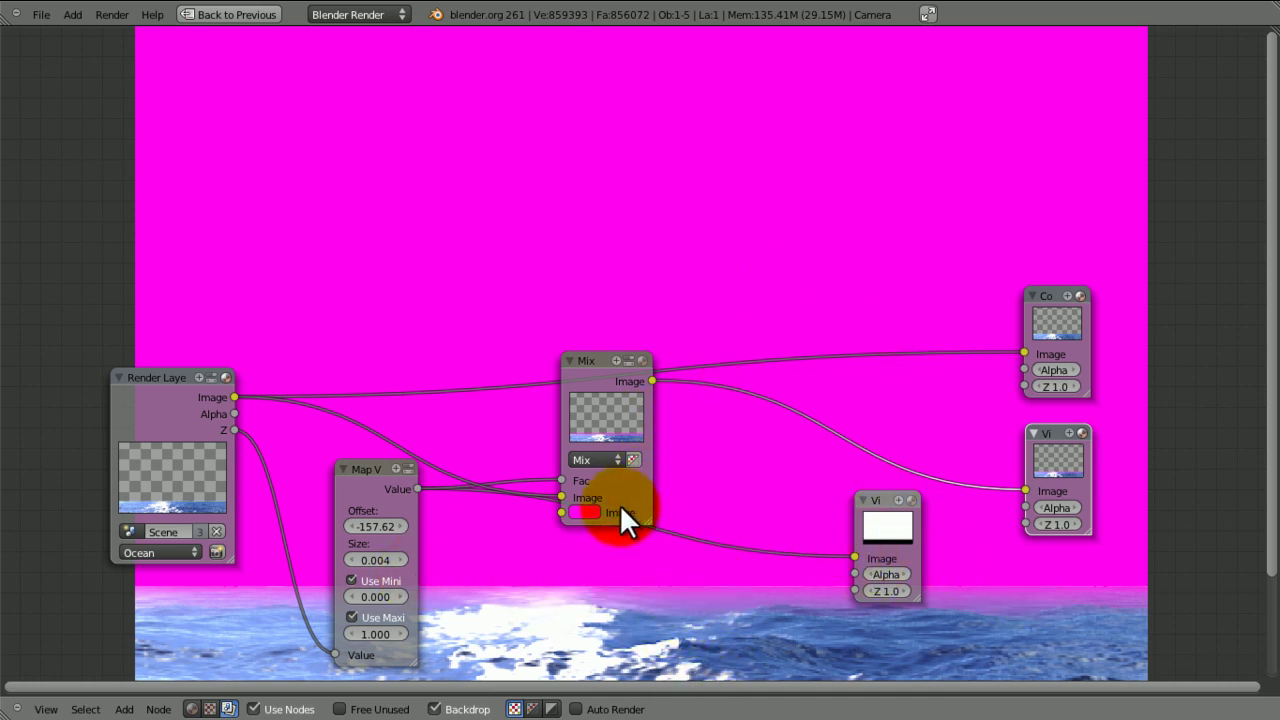
Step: Set the Mix node's second image colour to white by entering 1 for red, green and blue
click(591, 512)
click(623, 437)
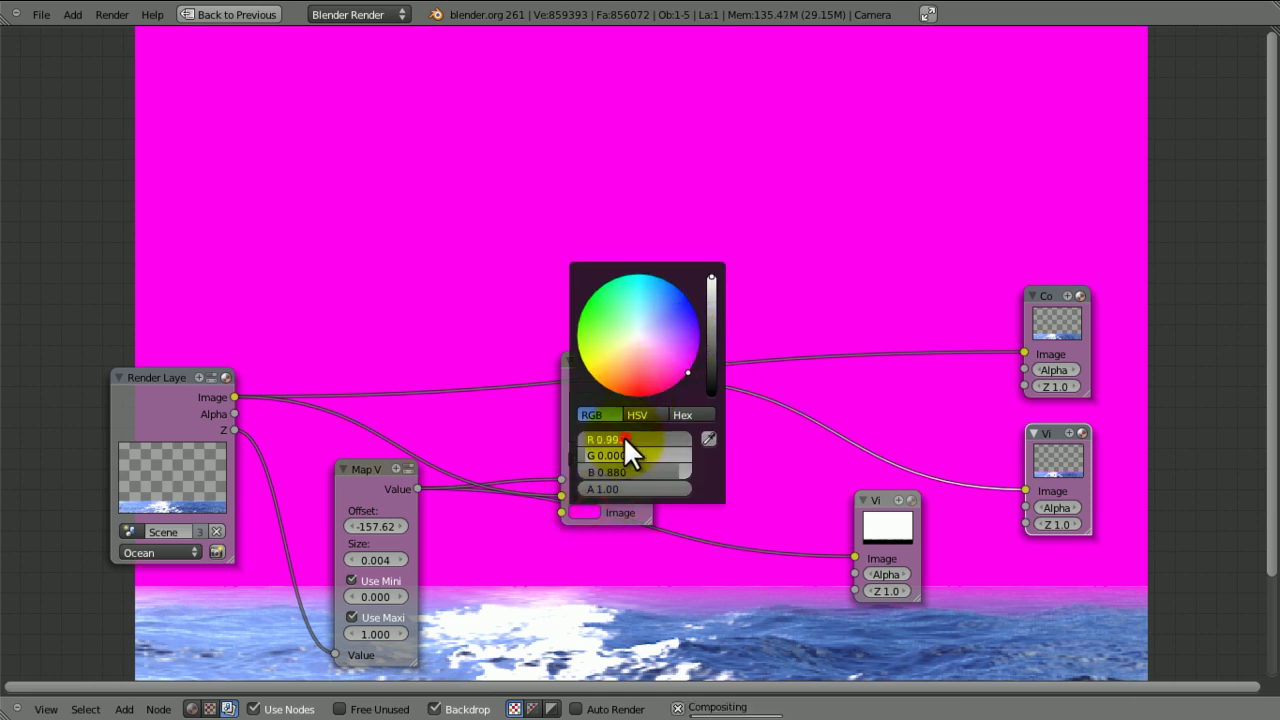
key(Tab)
text(1)
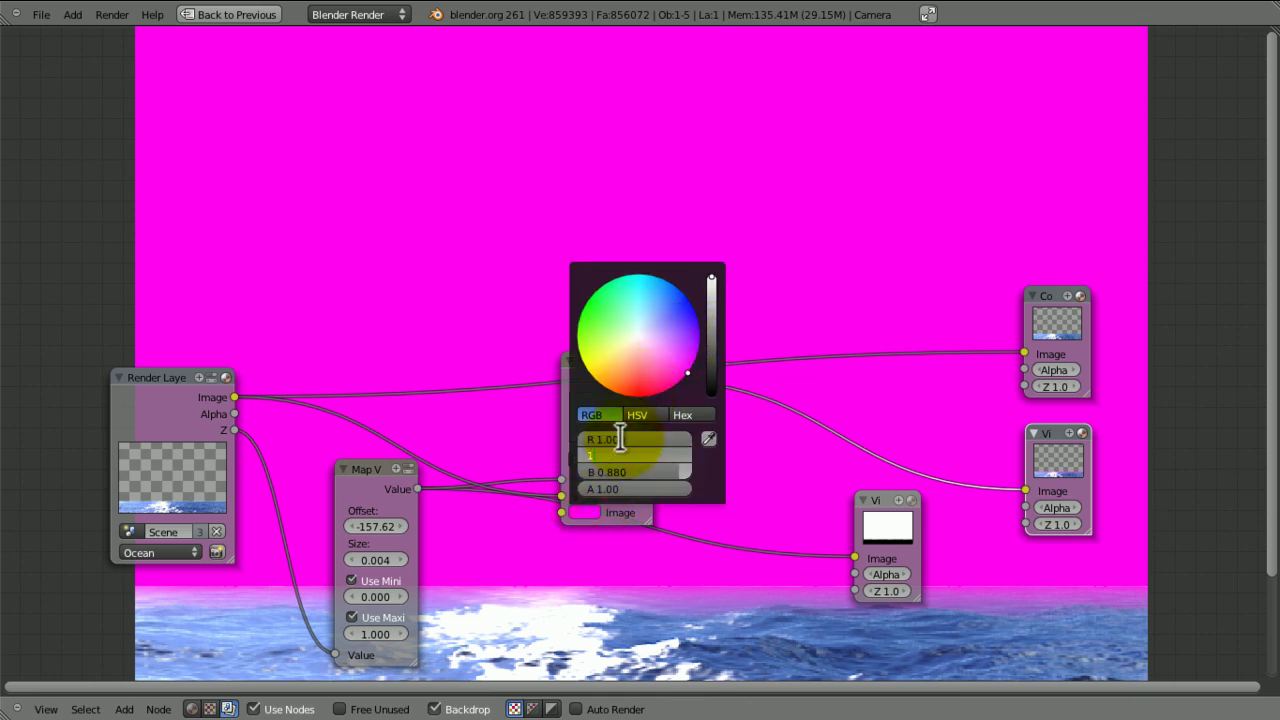
key(Tab)
text(1)
key(Return)
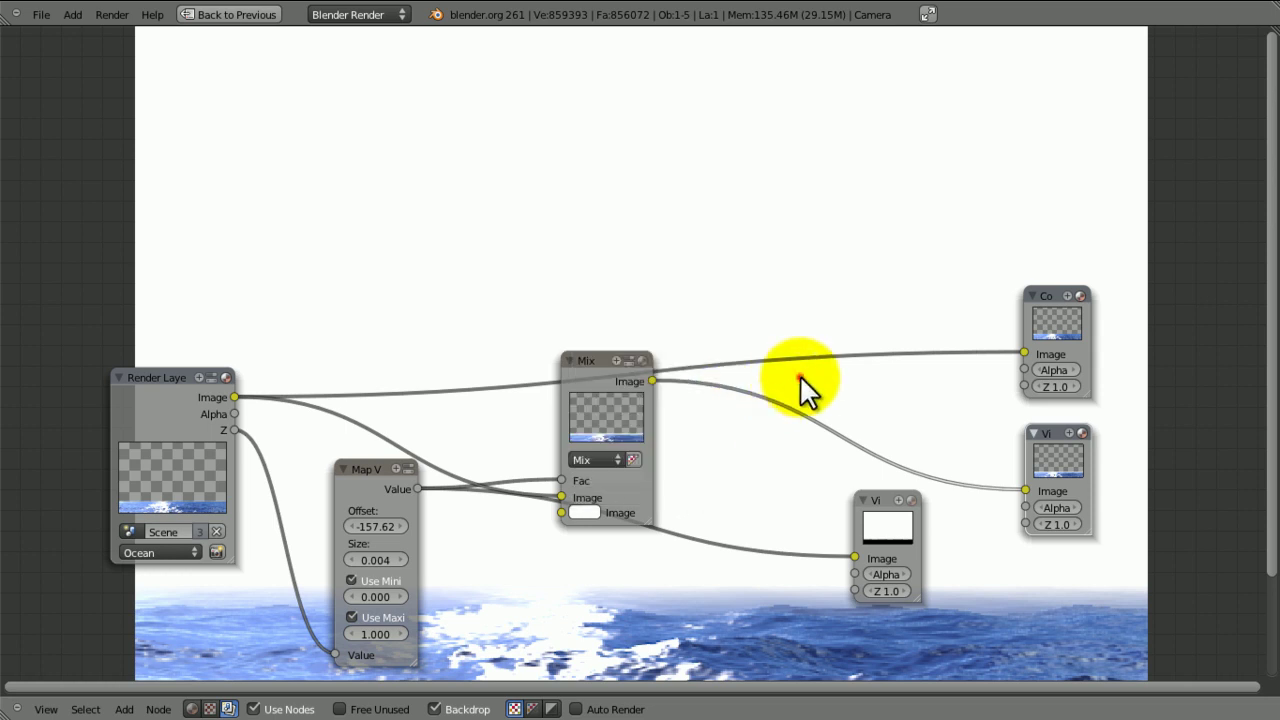
Step: Move the Mix node up and closer to the Ocean Render Layers node
middle_drag(766, 378, 614, 329)
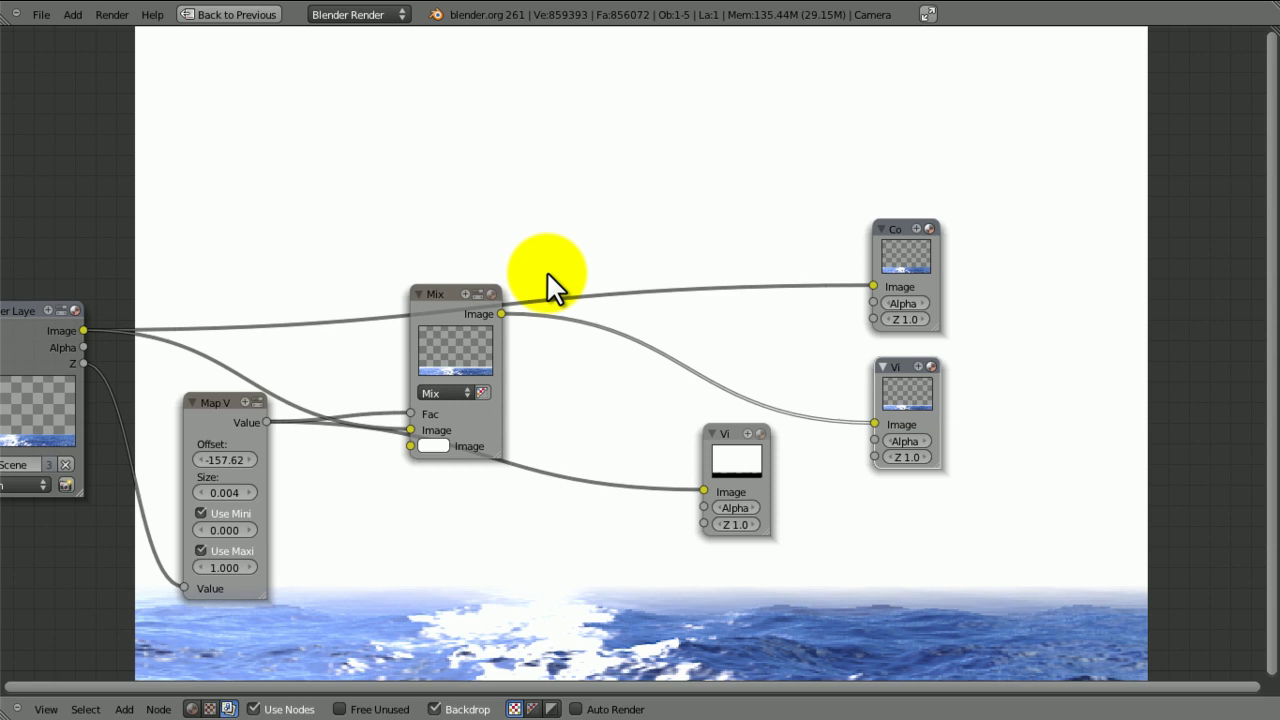
middle_drag(549, 280, 699, 346)
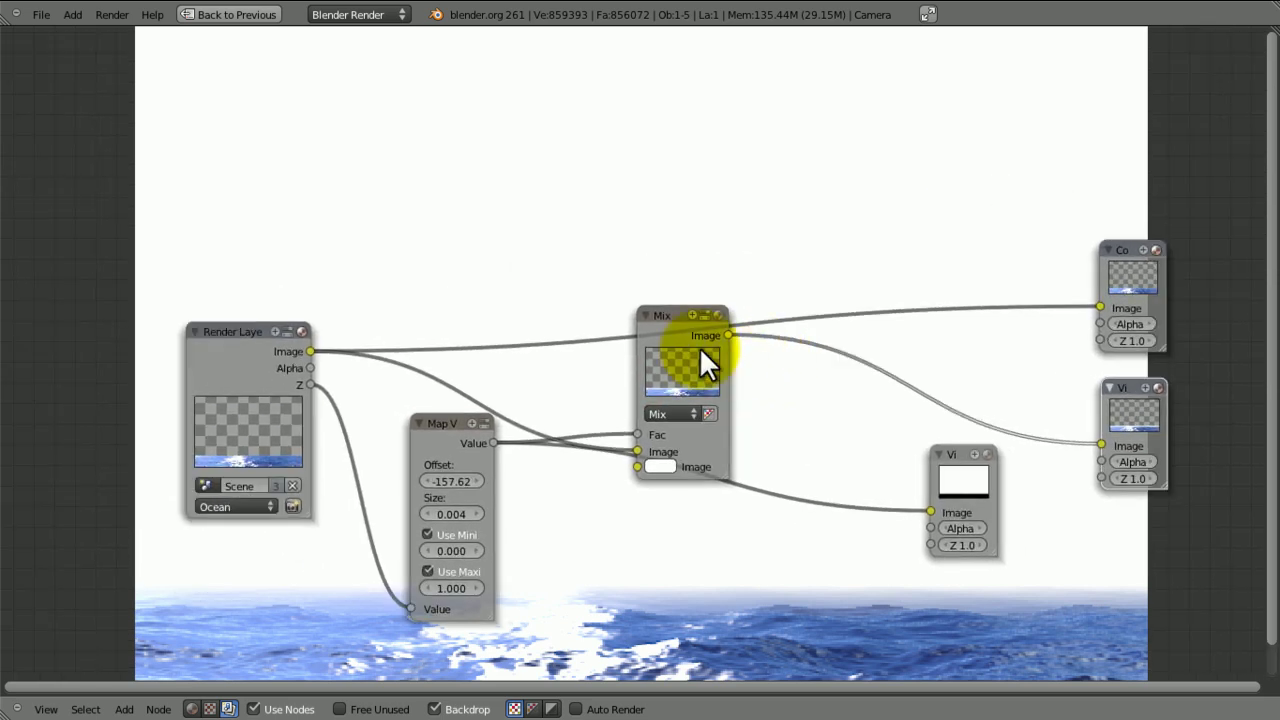
drag(674, 343, 569, 299)
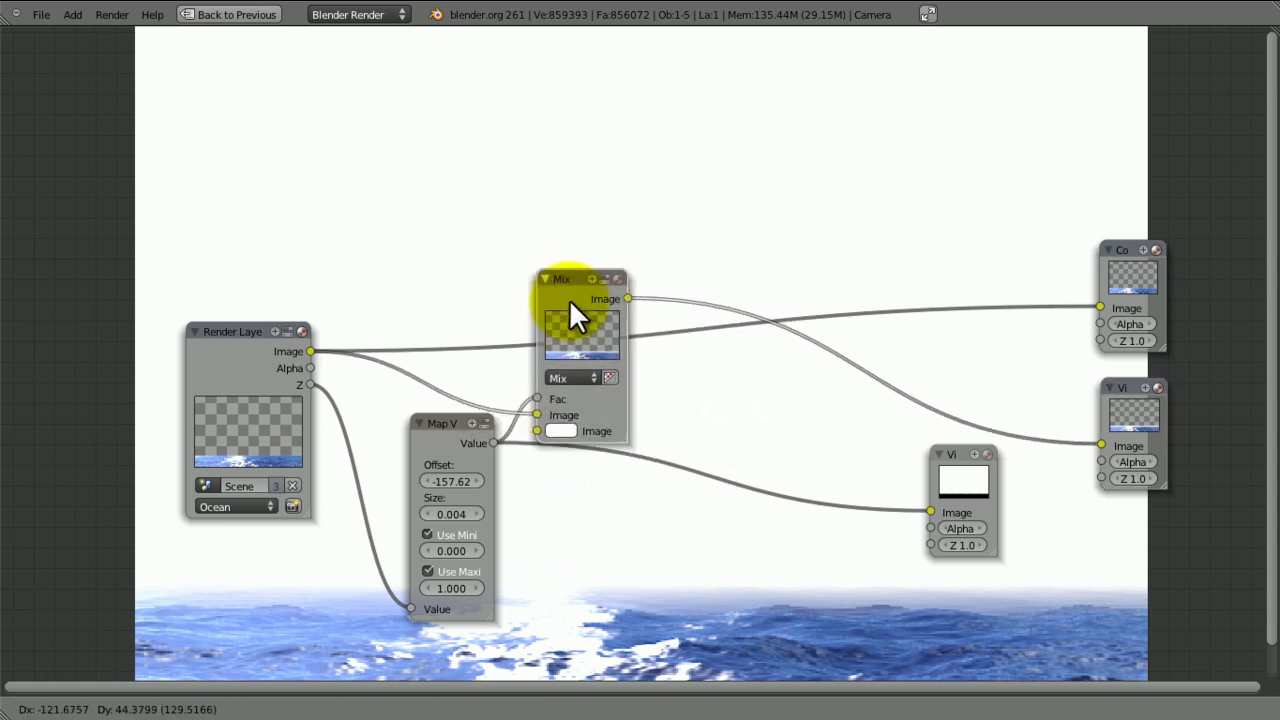
middle_drag(684, 391, 720, 406)
scroll(583, 399, down, 2)
scroll(583, 392, up, 3)
middle_drag(650, 336, 752, 436)
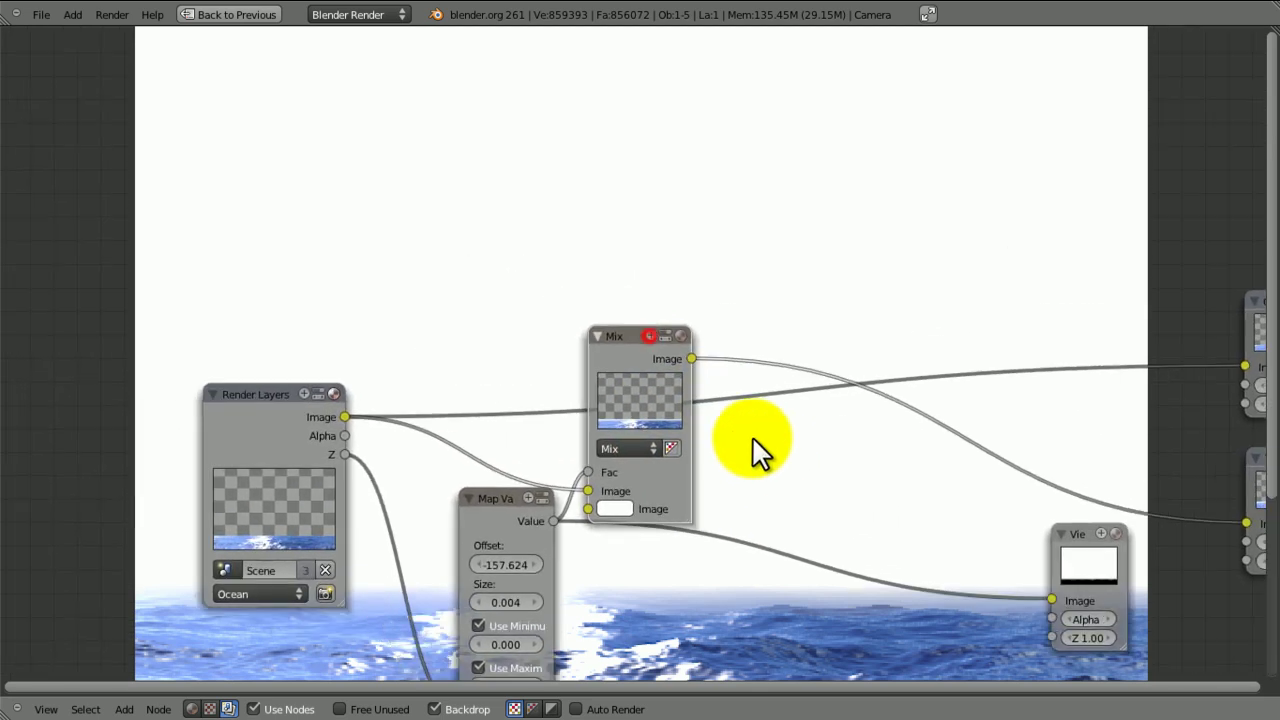
Step: Duplicate the Ocean Render Layers node, place the copy above the Mix node and set its layer to Sky
click(306, 497)
key(shift+d)
click(583, 155)
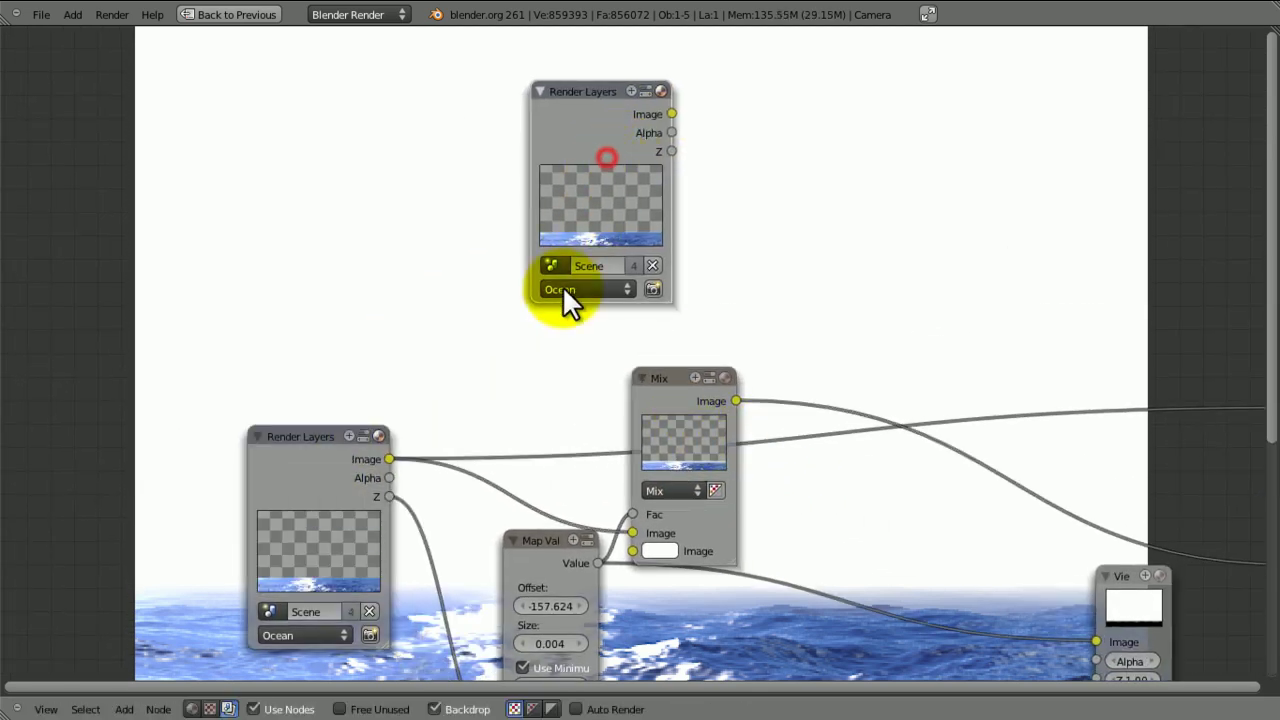
click(562, 288)
click(562, 270)
click(560, 288)
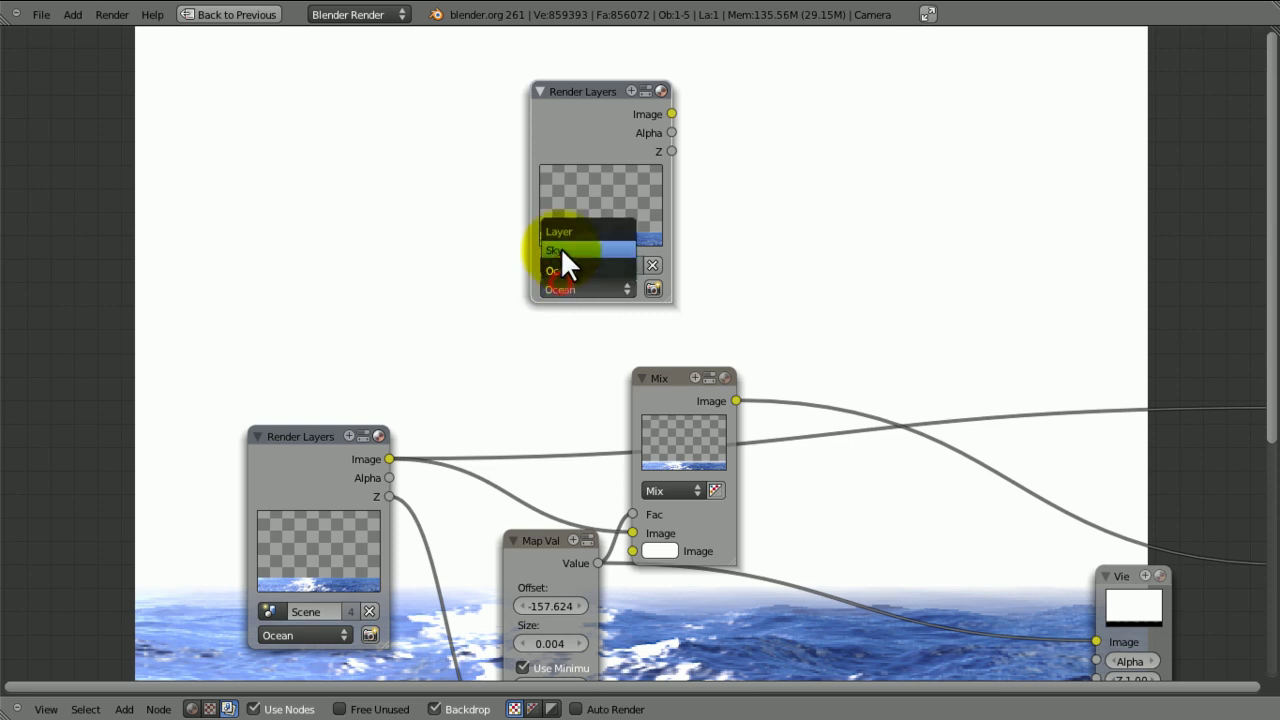
click(558, 250)
middle_drag(660, 192, 460, 148)
drag(650, 260, 654, 265)
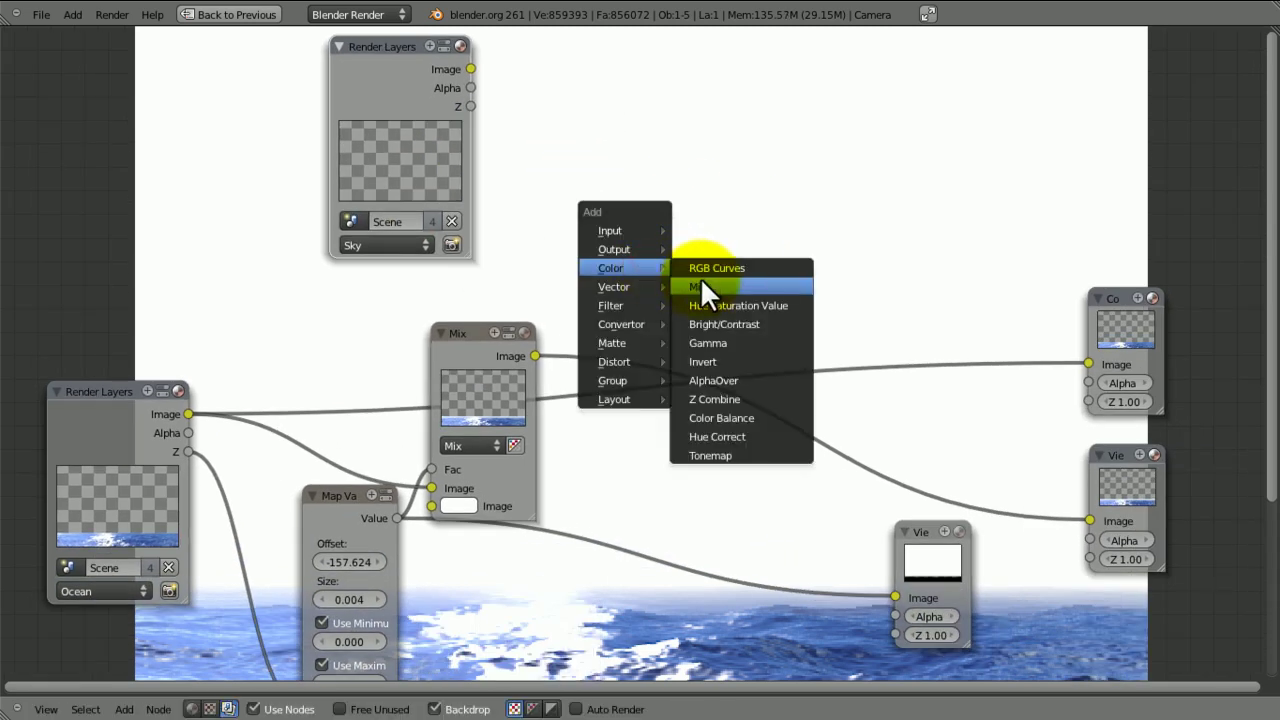
click(700, 286)
click(722, 335)
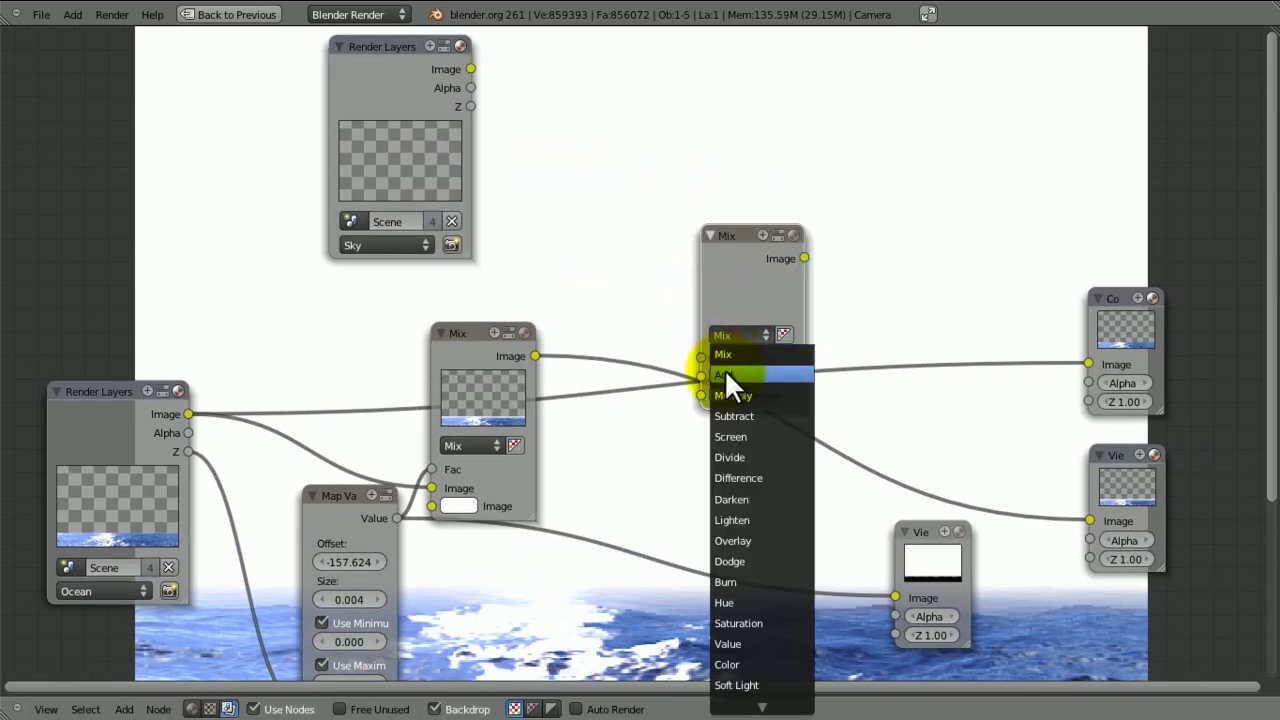
key(x)
Step: Add an AlphaOver node and place it above and beyond the Mix node, before the output nodes
key(shift+a)
mouse_move(697, 314)
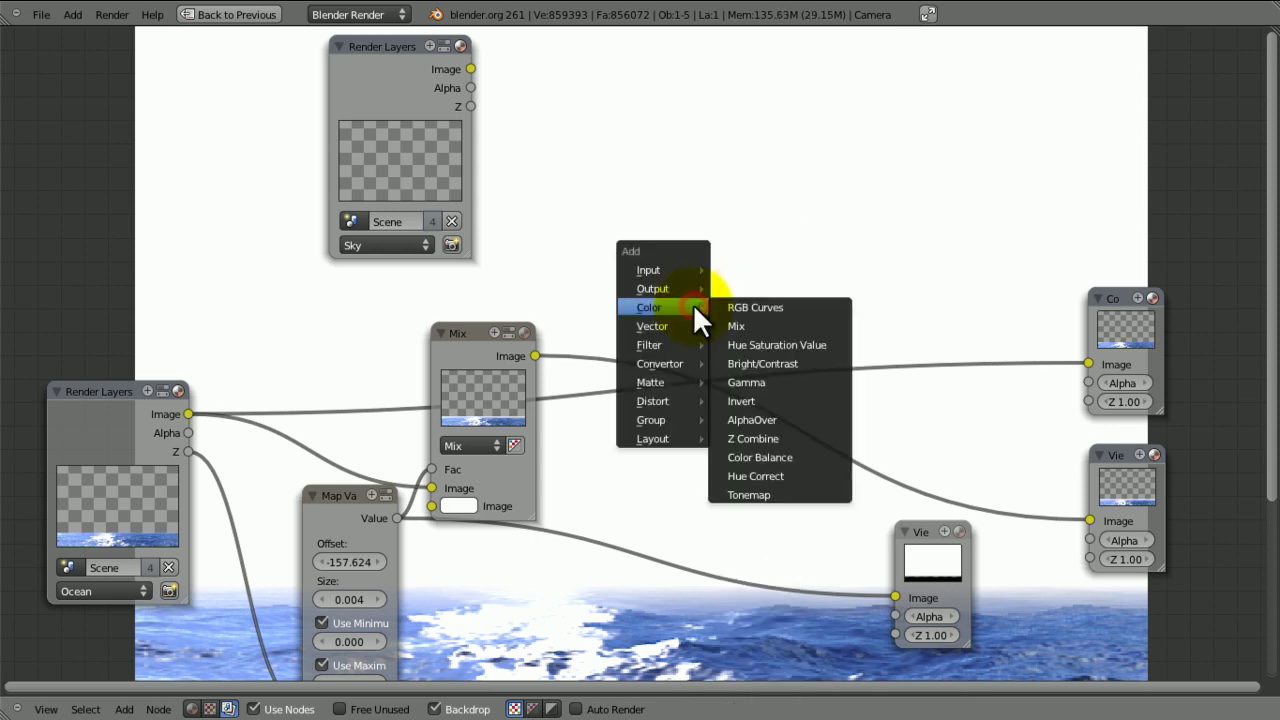
click(752, 420)
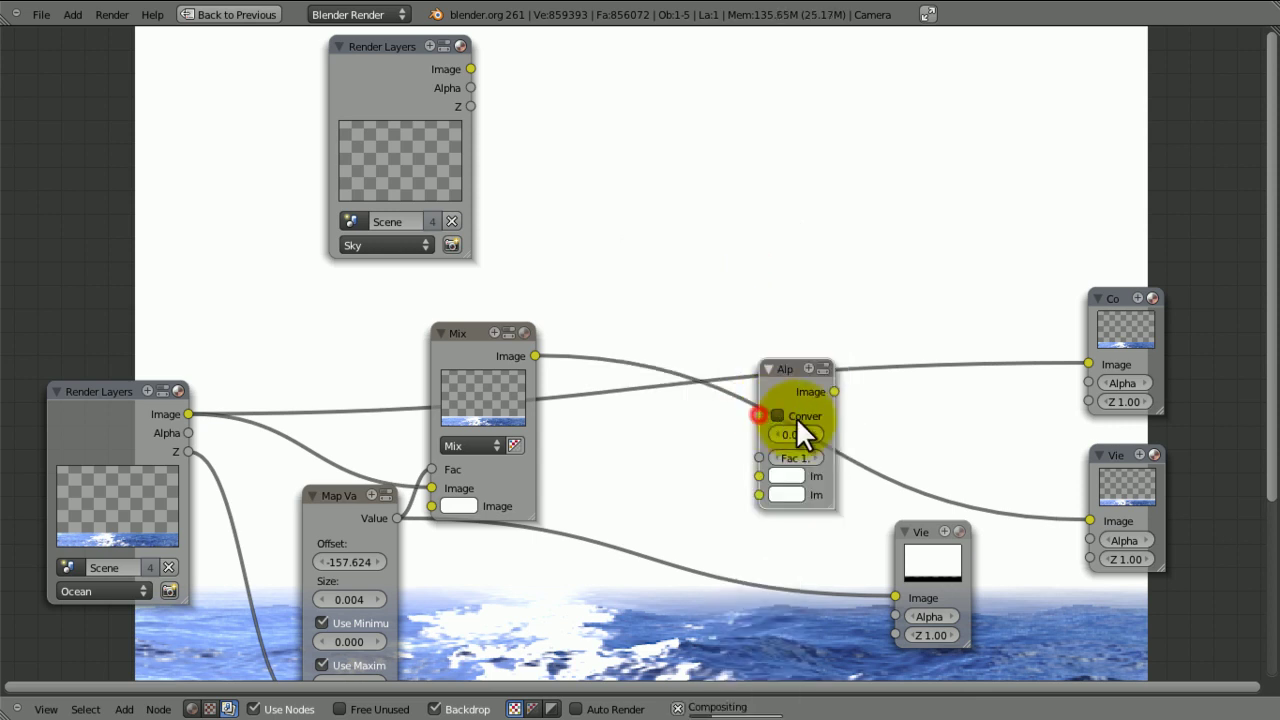
drag(791, 383, 706, 217)
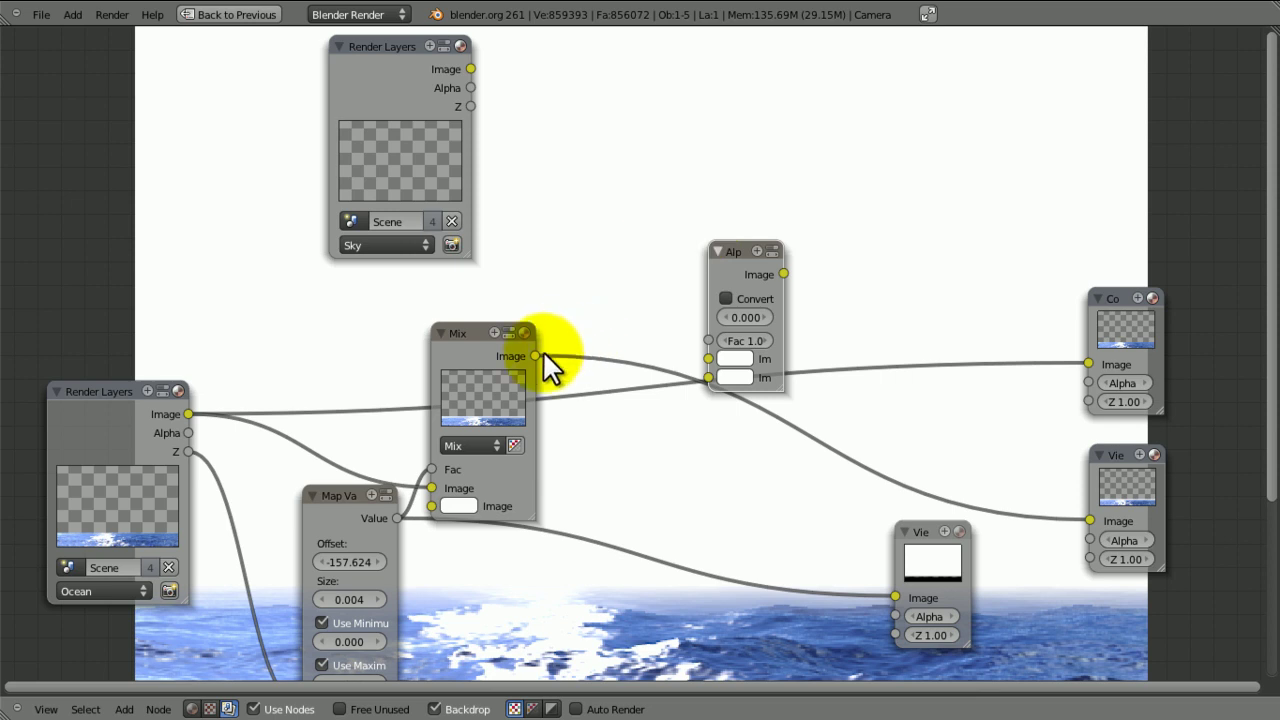
Step: Connect Sky to AlphaOver's first Image input and Mix to its second, and link its output to the Viewer below the Composite node
drag(535, 355, 710, 377)
drag(470, 69, 706, 360)
middle_drag(935, 400, 879, 372)
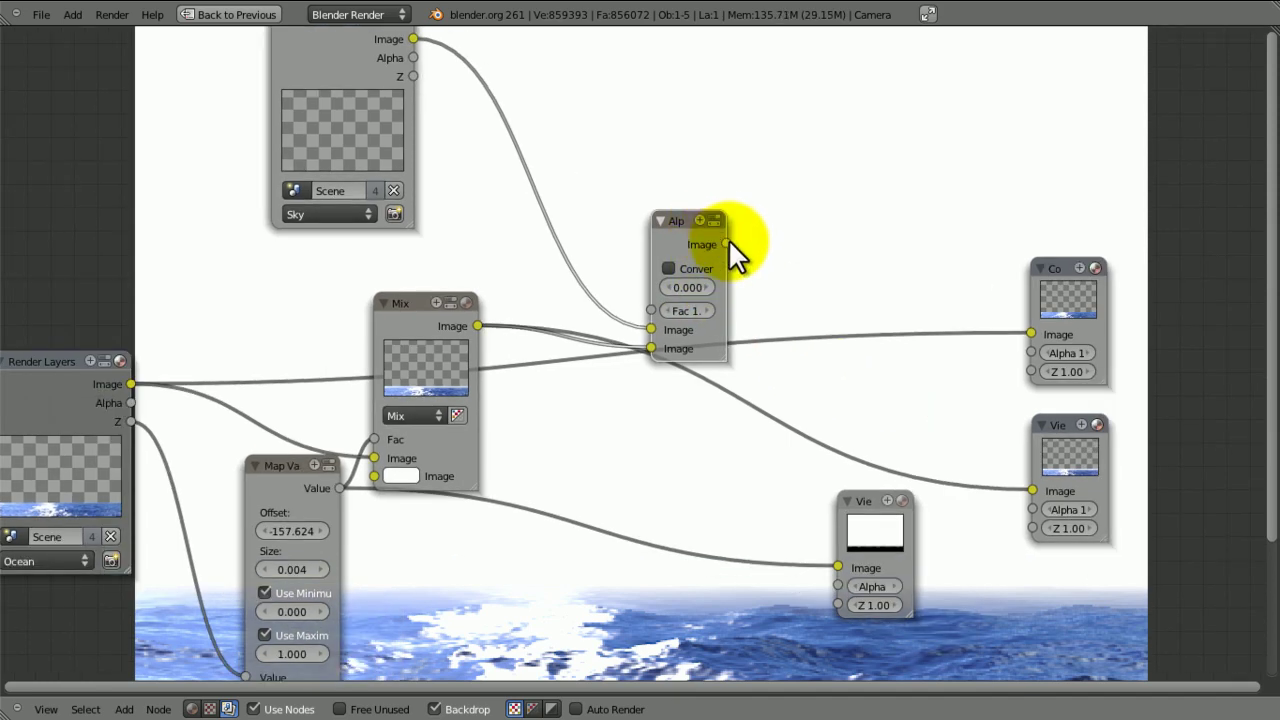
drag(727, 243, 1040, 486)
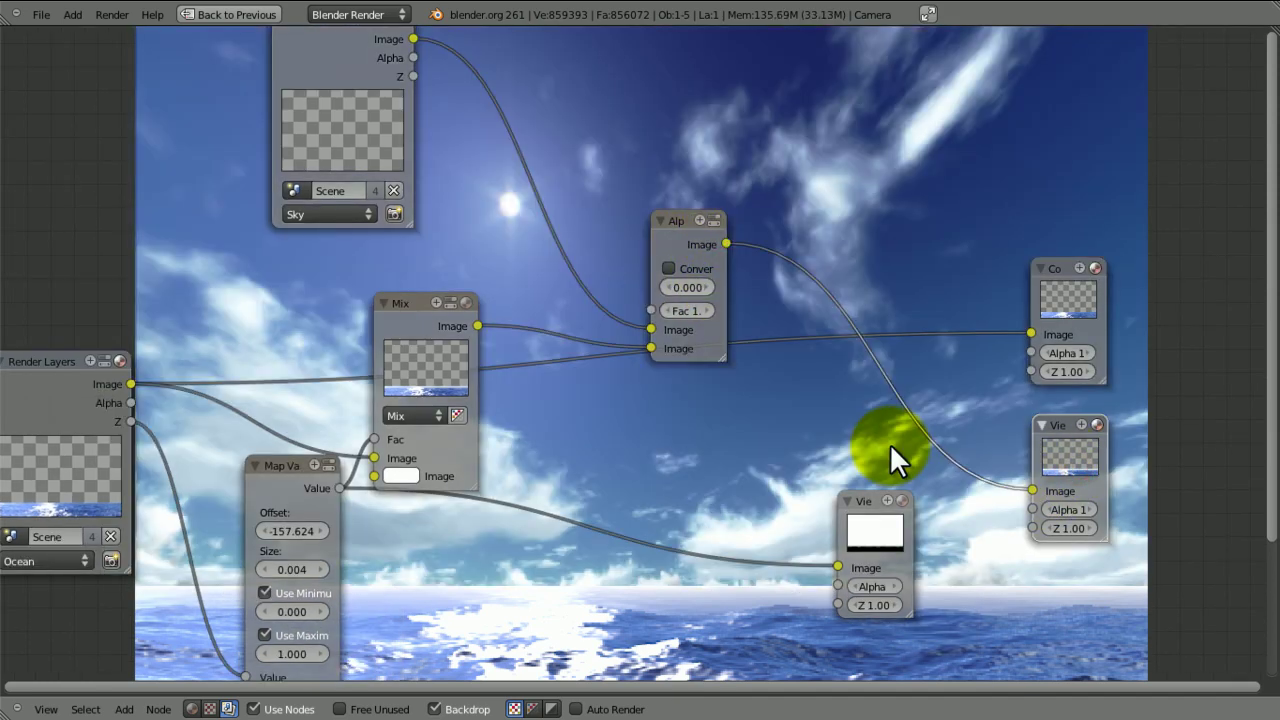
Step: Save the sky and ocean compositing setup over the existing blend file
middle_drag(890, 443, 767, 340)
key(ctrl+s)
key(Return)
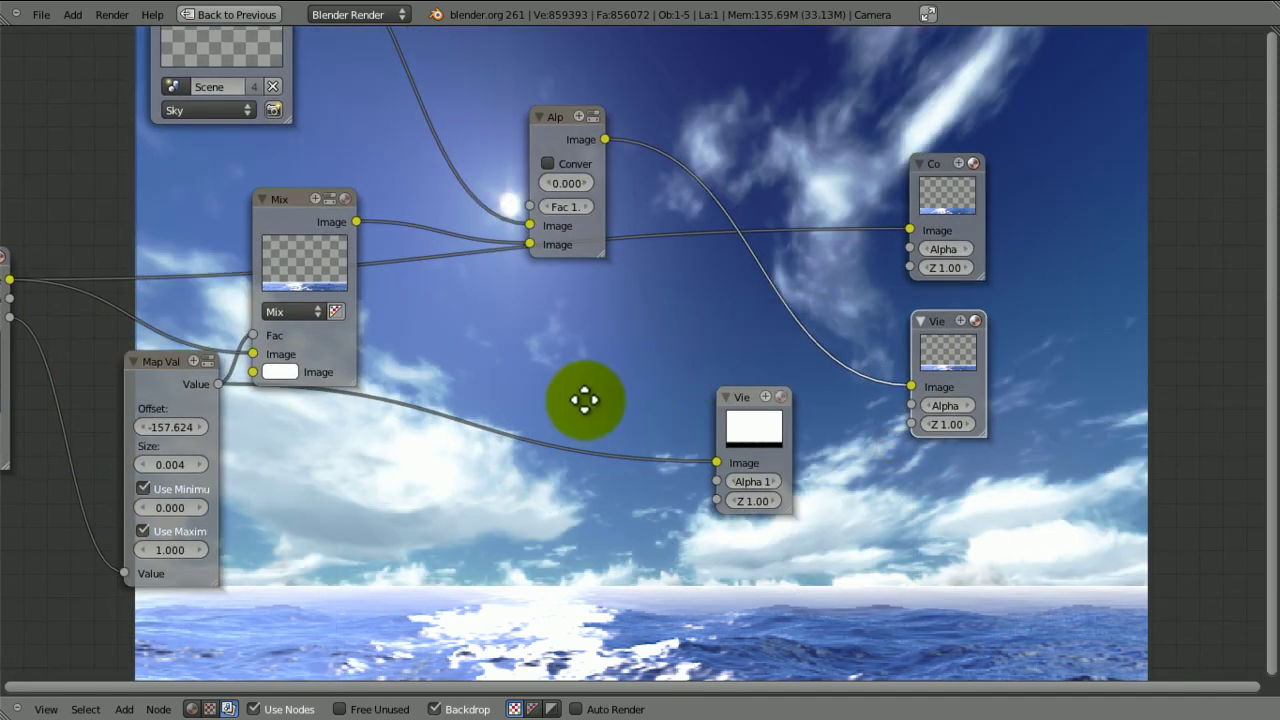
middle_drag(586, 394, 917, 321)
scroll(813, 310, up, 2)
middle_drag(743, 294, 760, 366)
scroll(737, 370, up, 4)
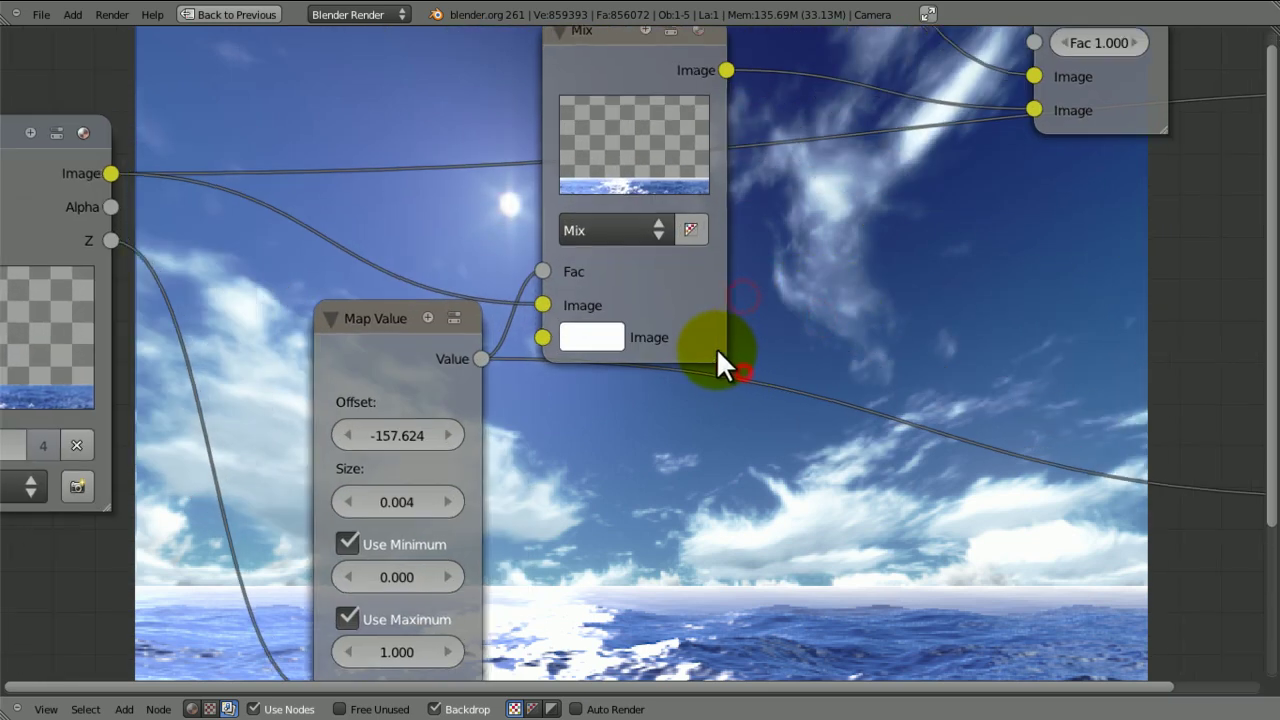
middle_drag(600, 428, 543, 310)
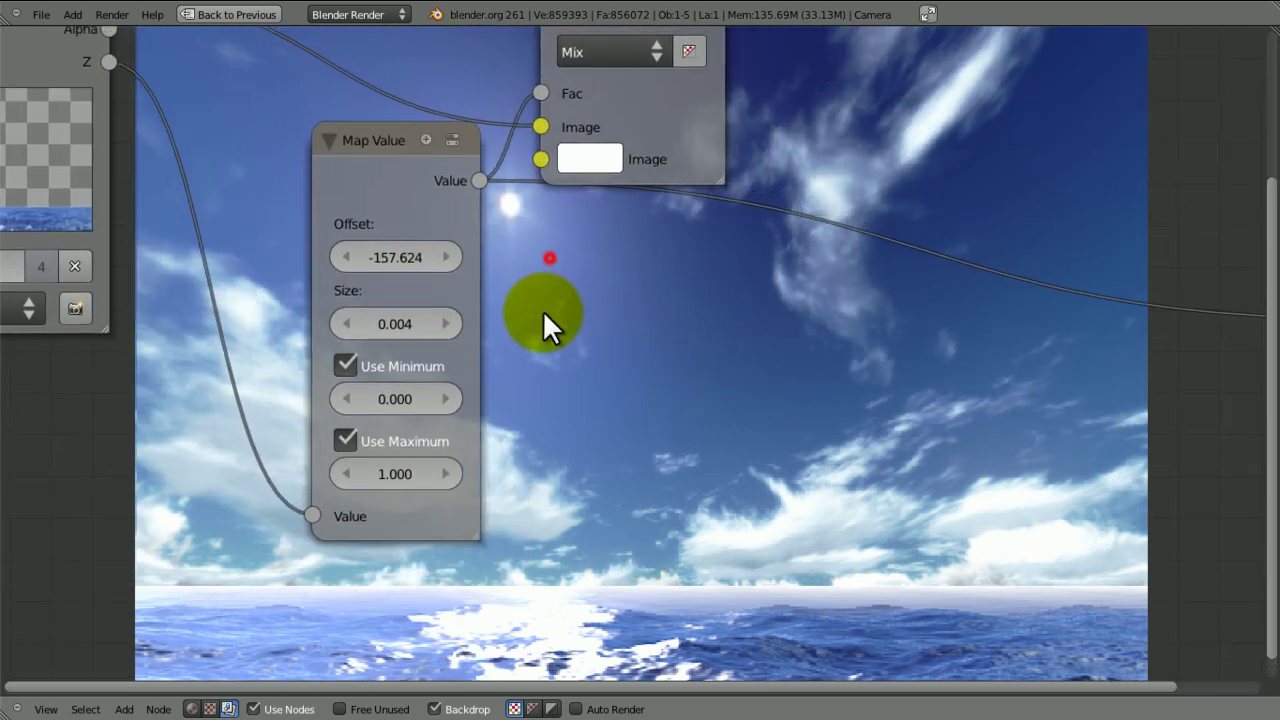
key(ctrl+s)
key(Return)
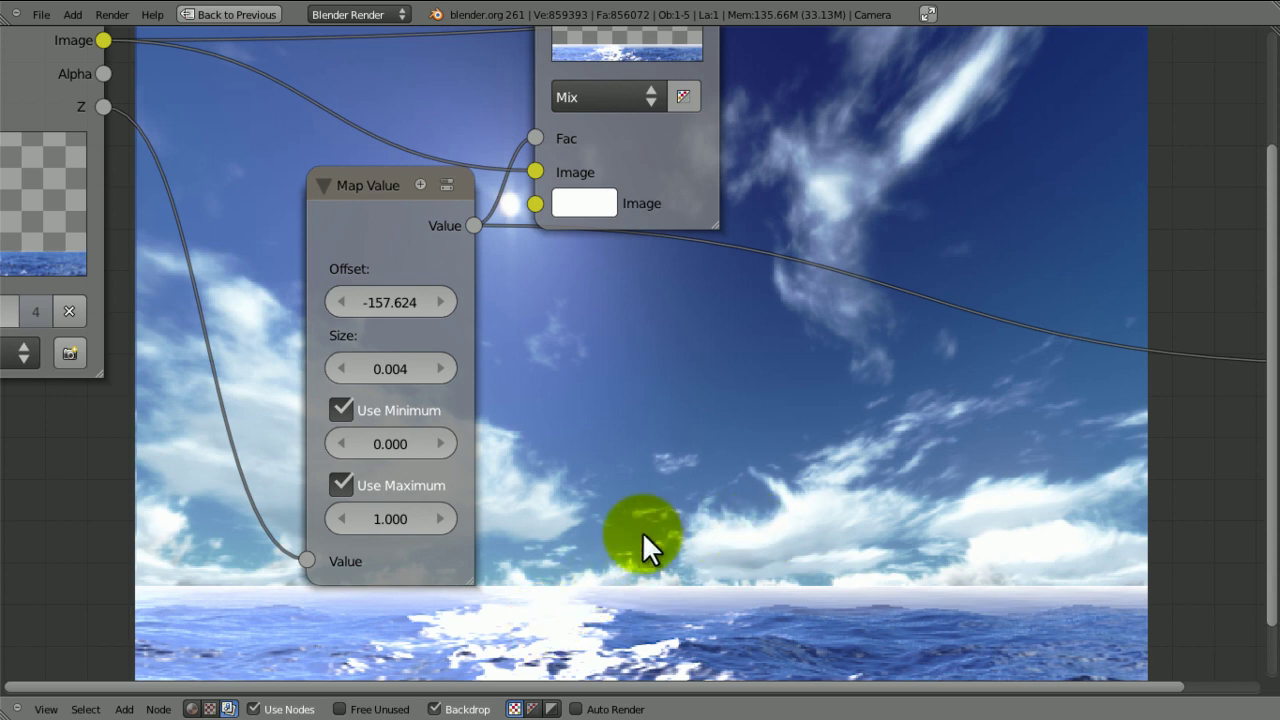
middle_drag(616, 526, 486, 509)
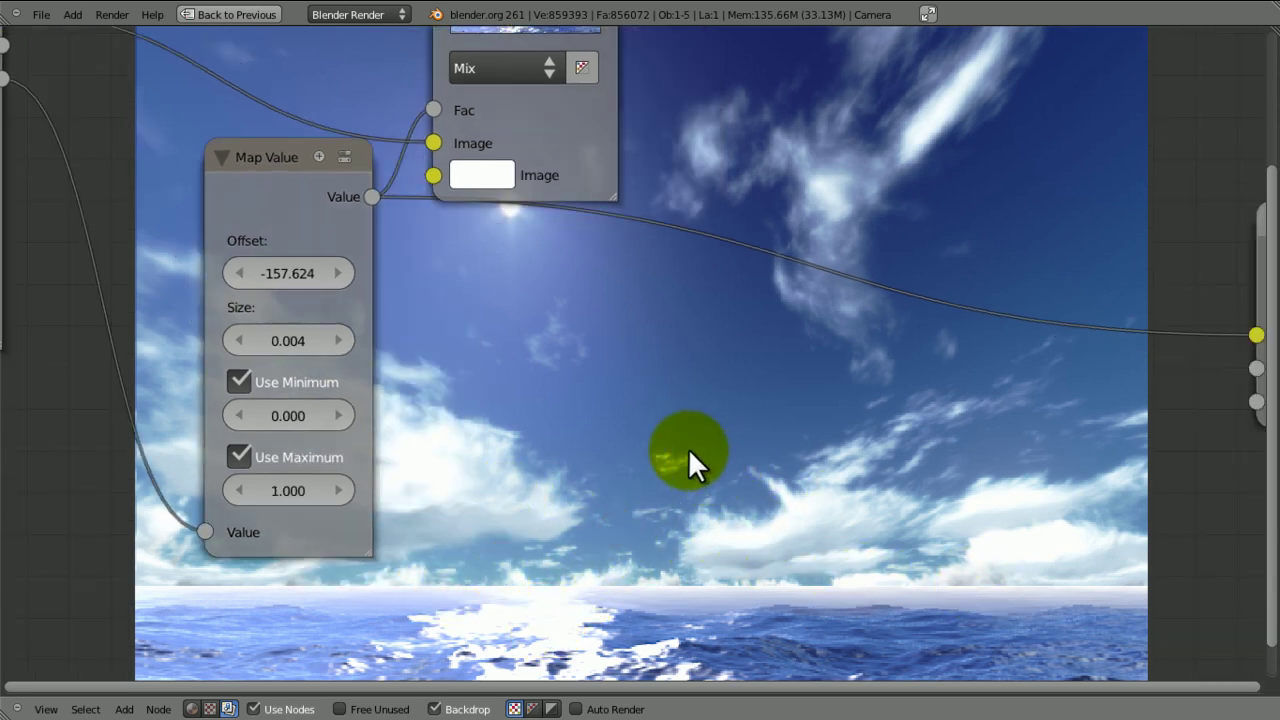
middle_drag(688, 450, 770, 458)
middle_drag(622, 462, 513, 215)
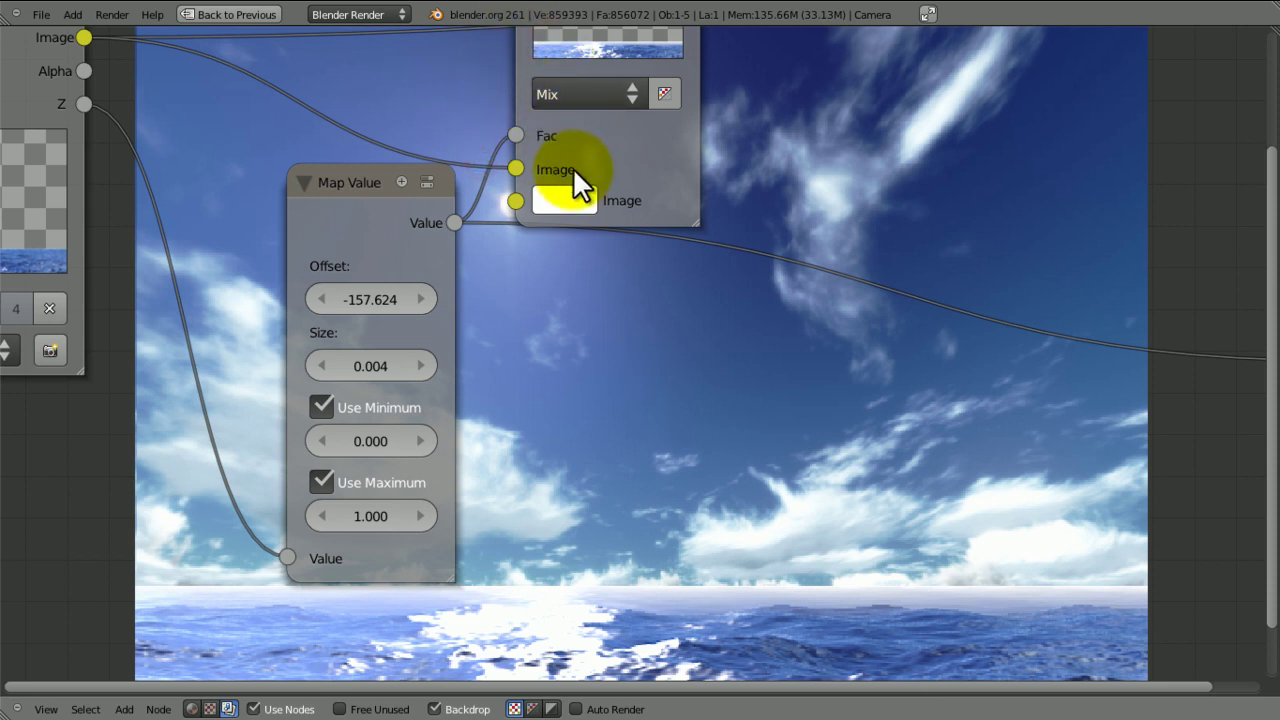
Step: Try maximum values of 0.5 and 0.1 on the Map Value node
click(317, 514)
click(318, 514)
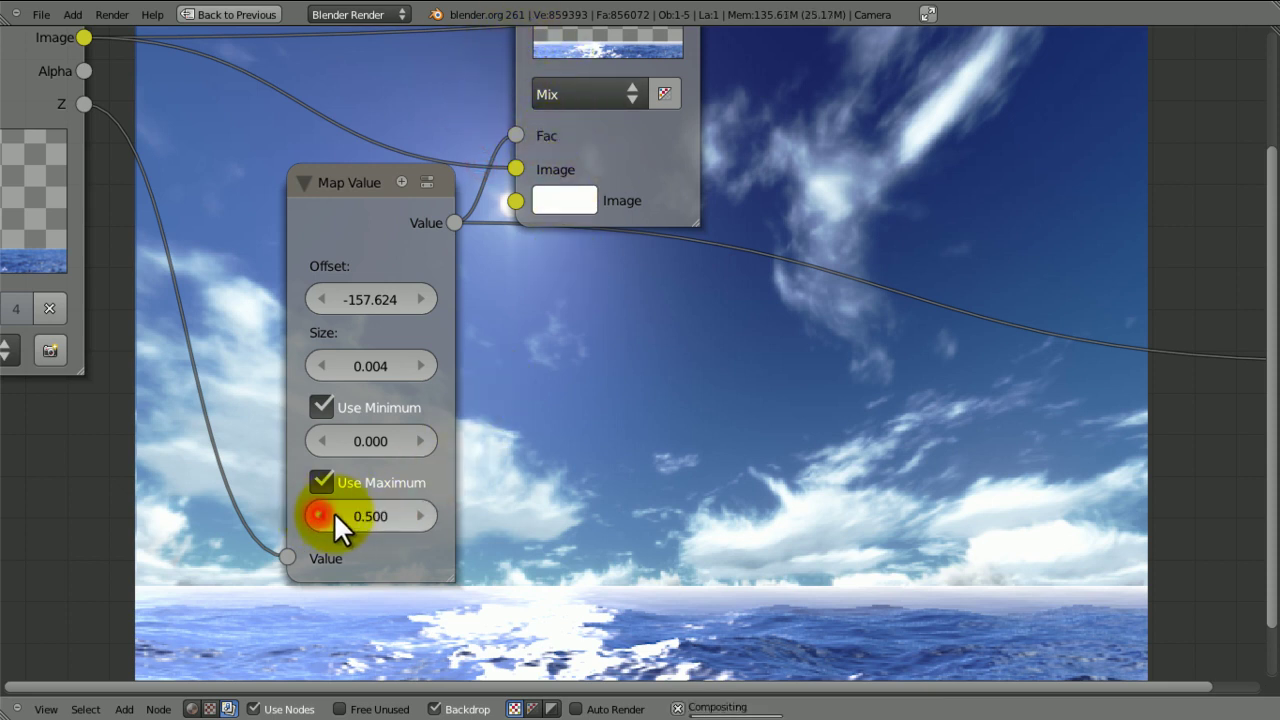
click(346, 514)
text(.1)
key(Return)
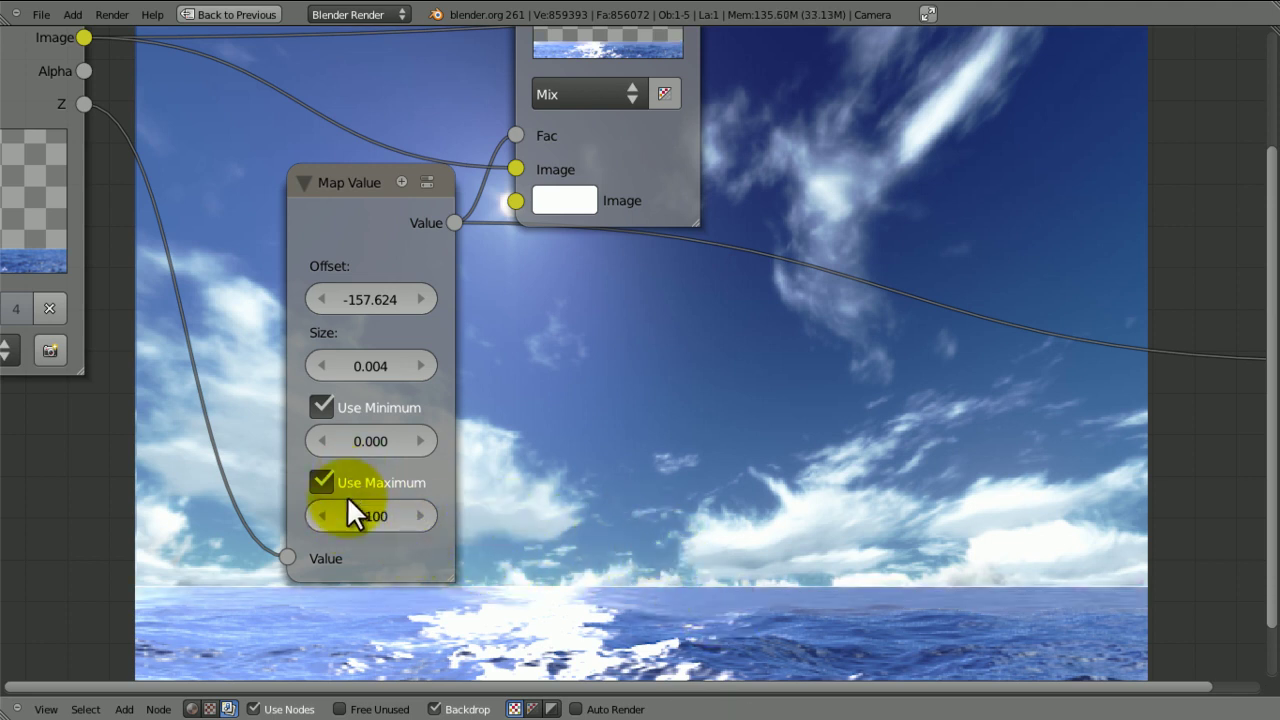
Step: Set the Map Value node's maximum back to 1 and save over the existing blend file
double_click(372, 514)
text(1)
key(Return)
key(ctrl+s)
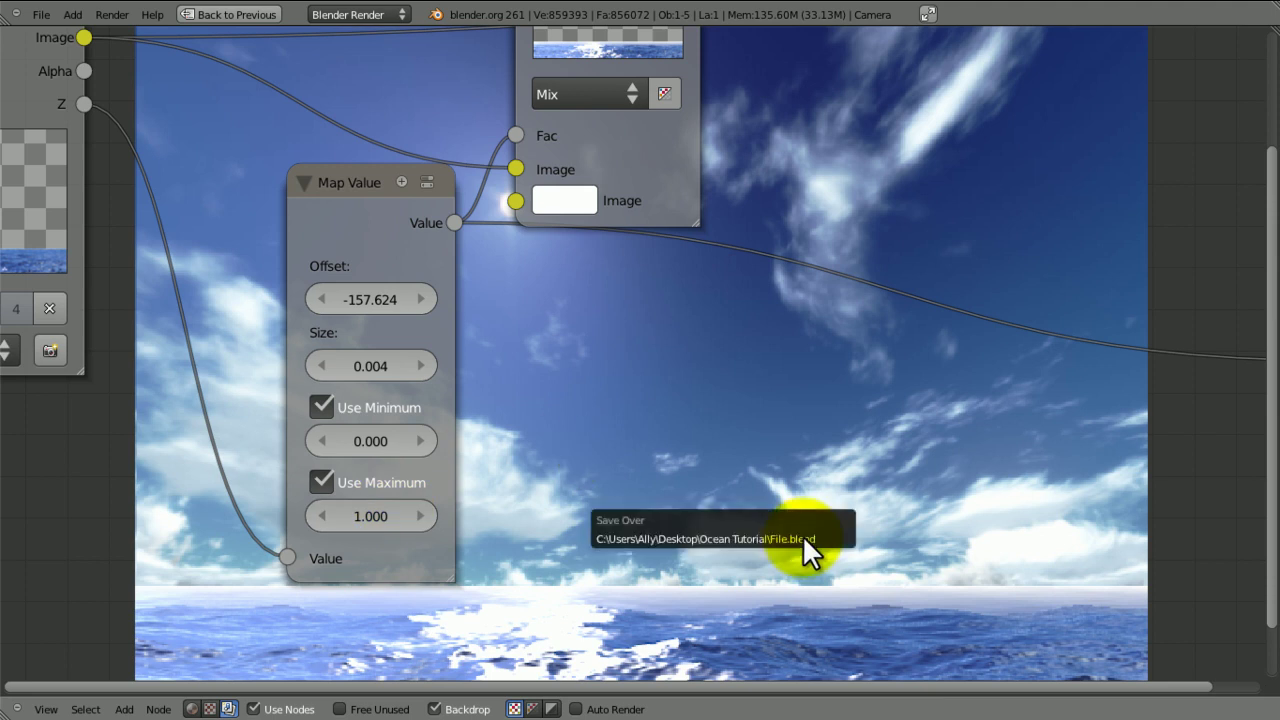
click(802, 538)
Step: Try a Map Value maximum of 0.5, settle on 0.25, and save over the existing blend file
double_click(370, 514)
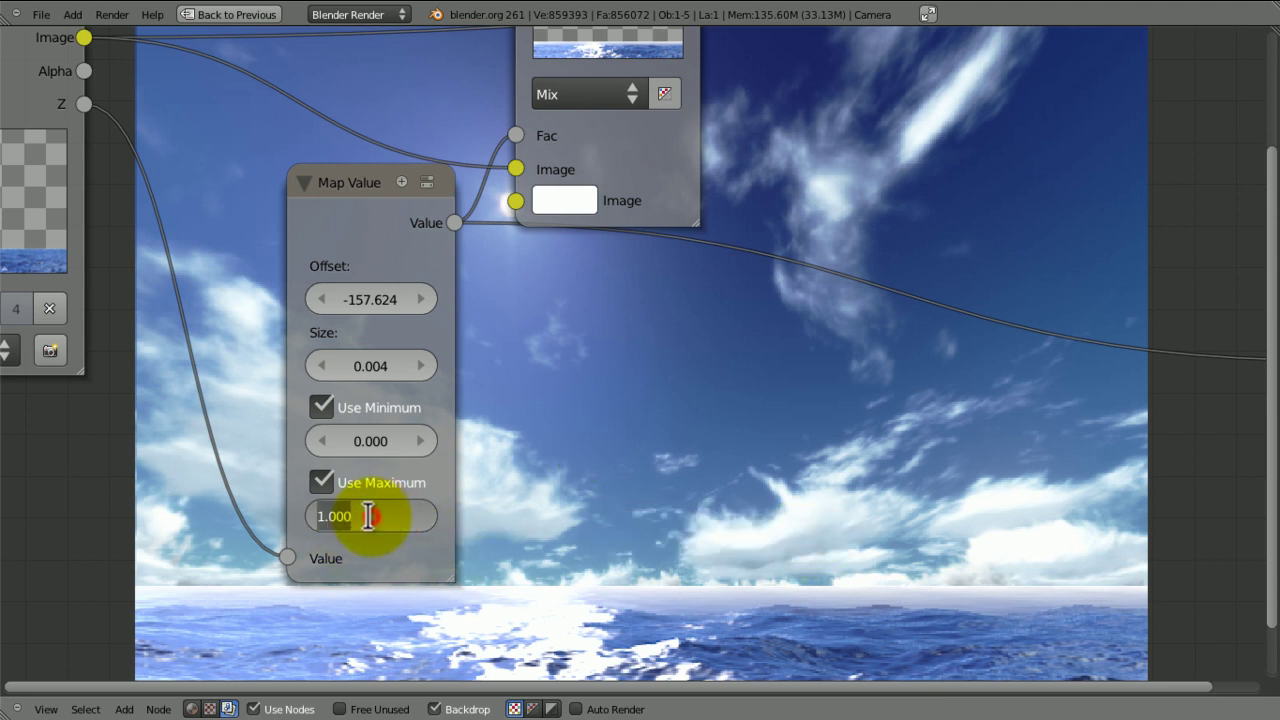
text(0.5)
key(Return)
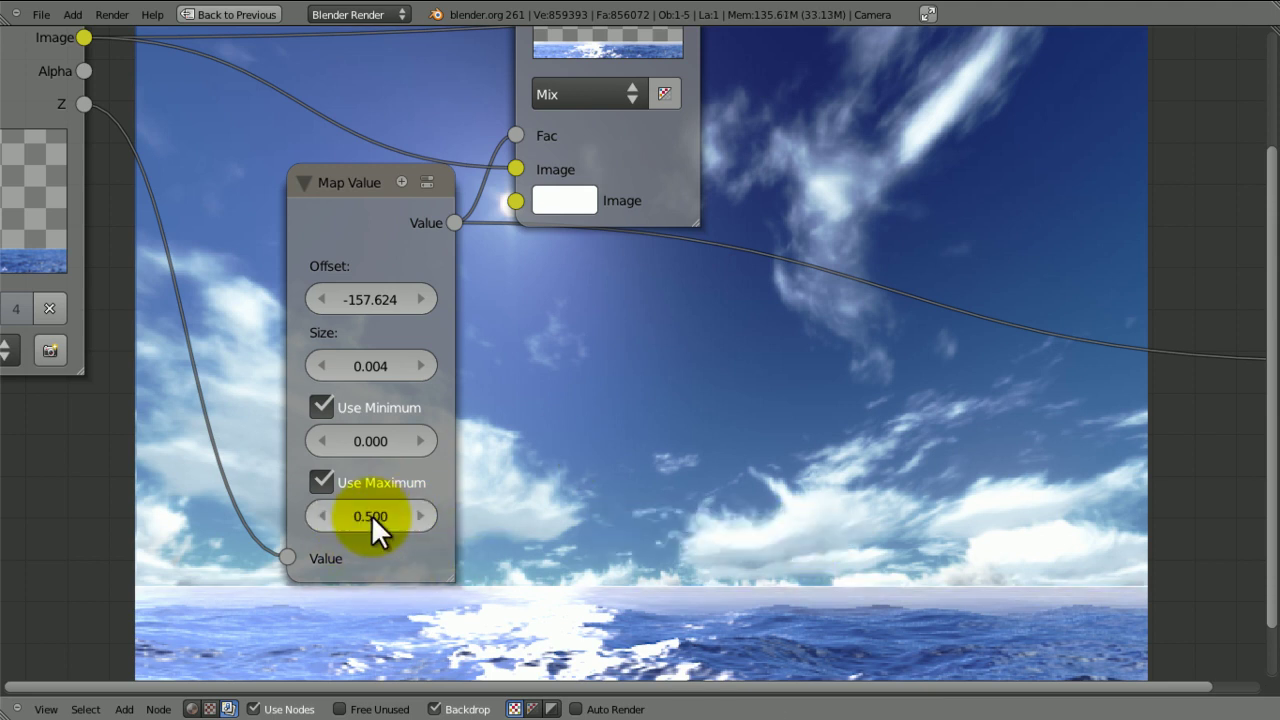
double_click(371, 514)
text(0.25)
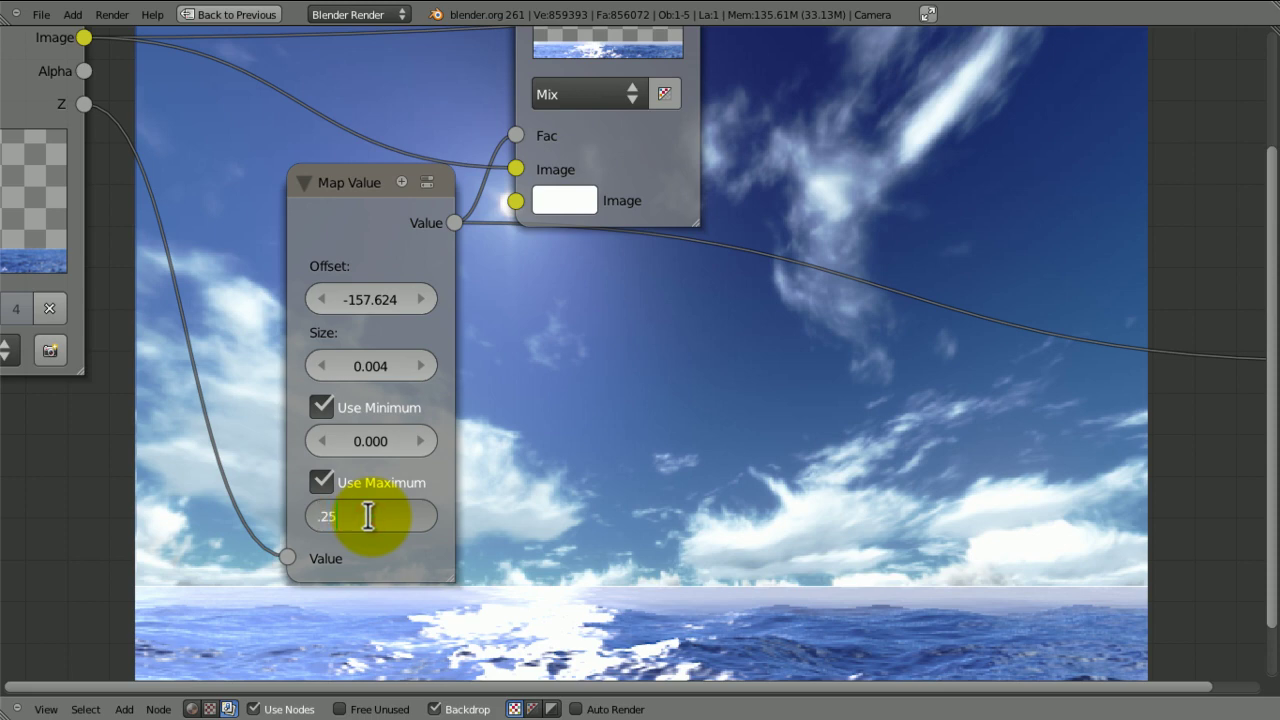
key(Return)
key(ctrl+s)
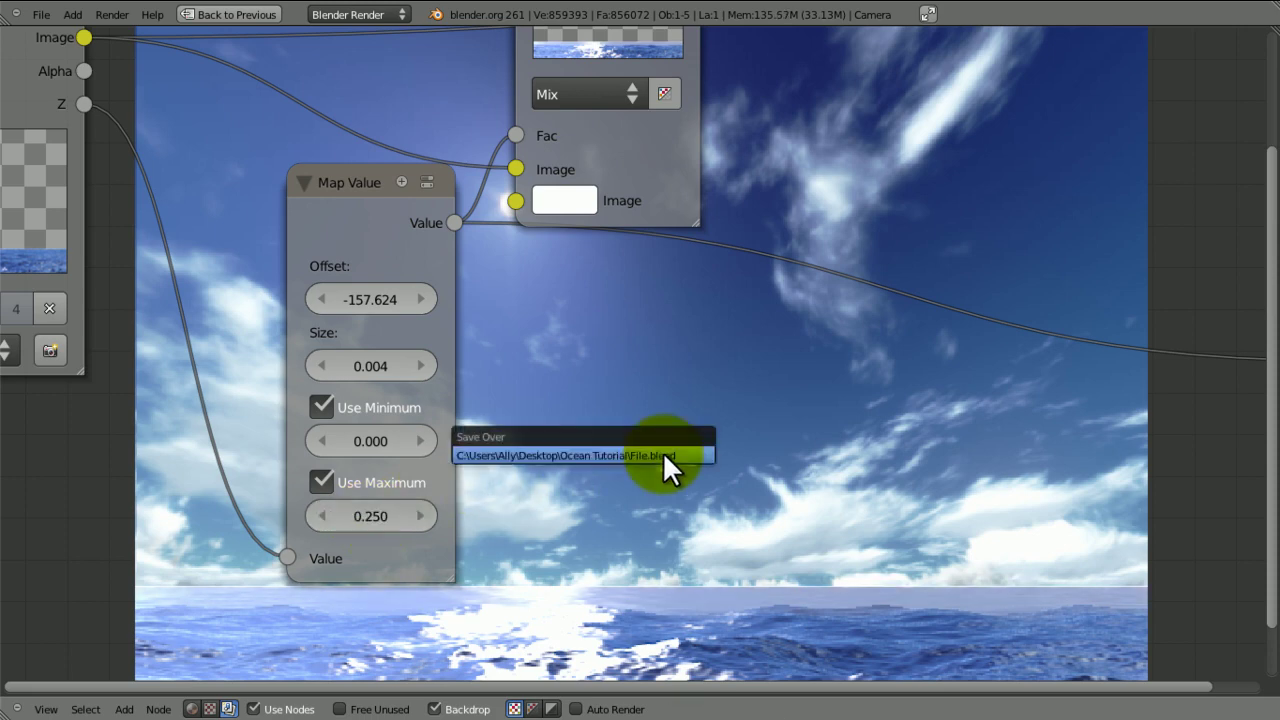
click(663, 452)
middle_drag(731, 466, 460, 326)
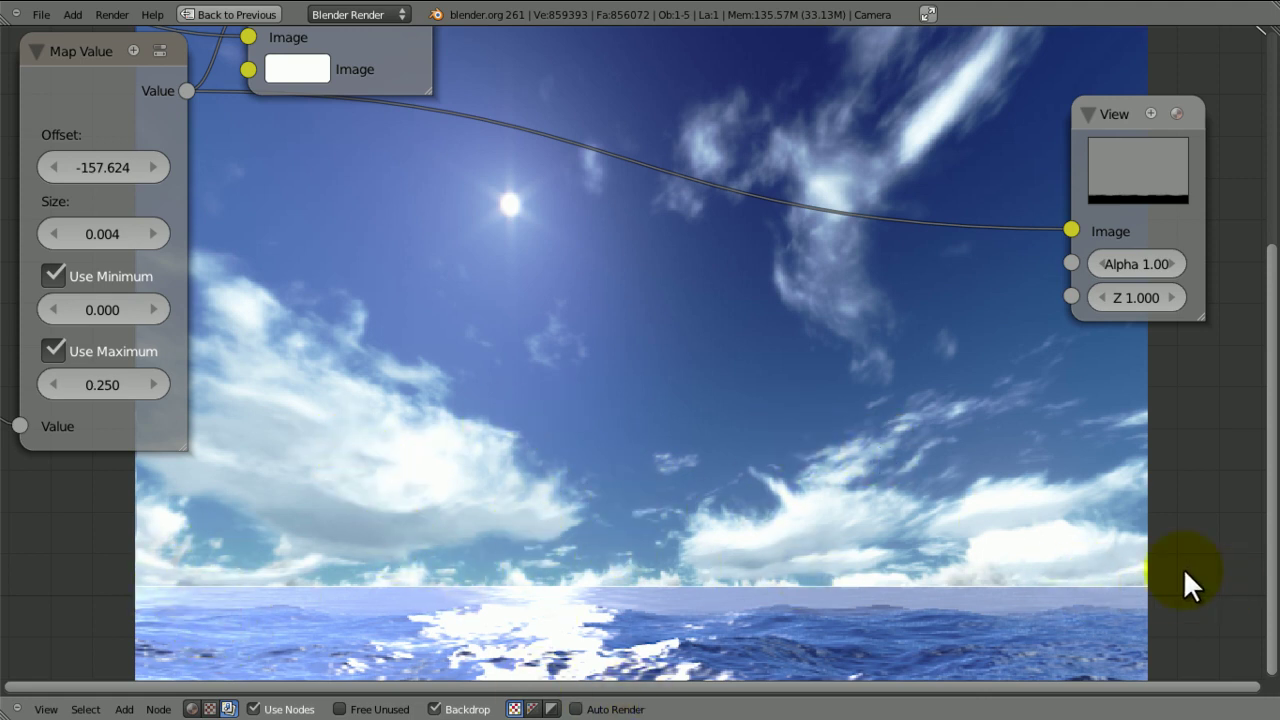
key(ctrl+s)
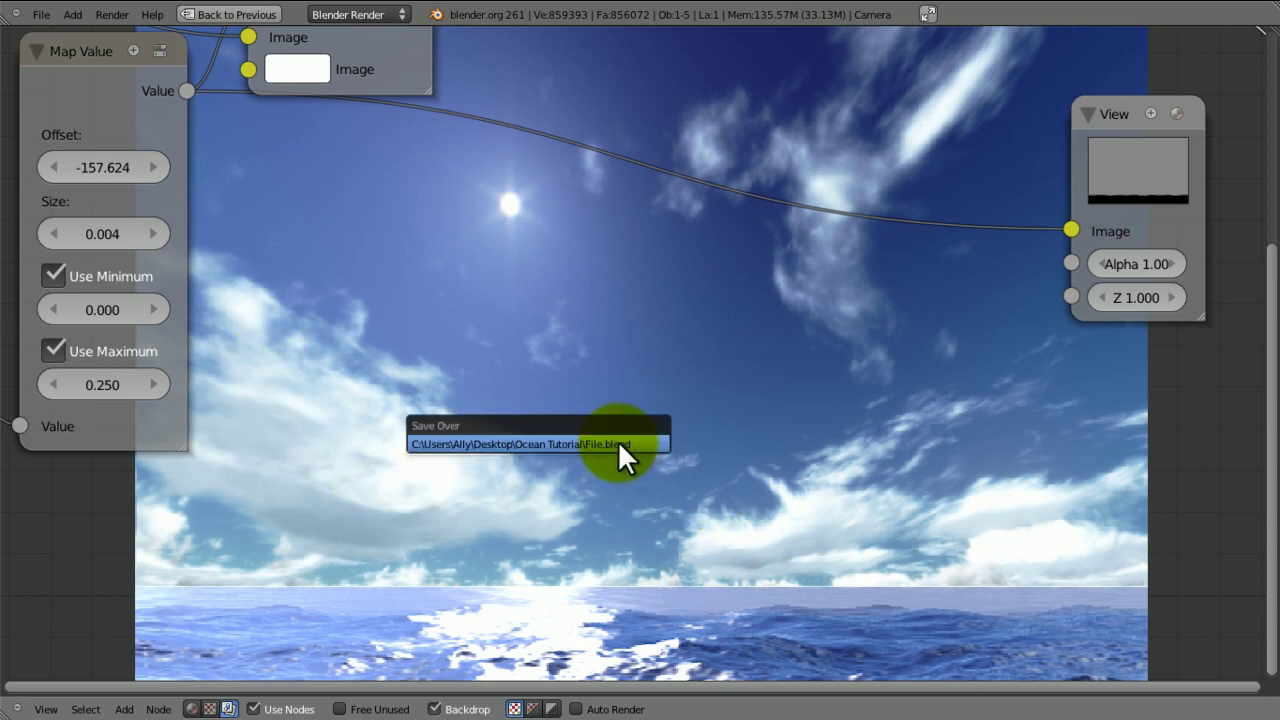
click(618, 440)
Step: Move the Viewer node fed by Map Value close beside the Map Value node, just below Mix
middle_drag(679, 290, 523, 564)
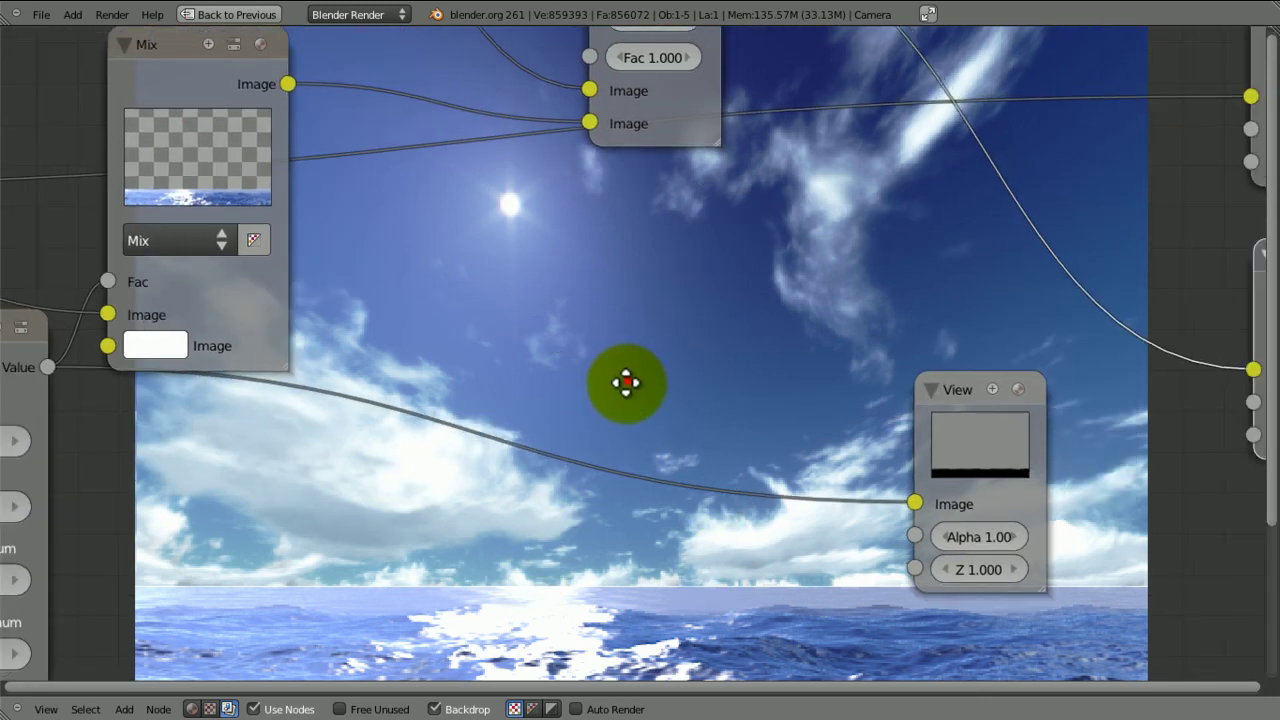
ctrl+middle_drag(626, 383, 672, 350)
scroll(674, 351, up, 14)
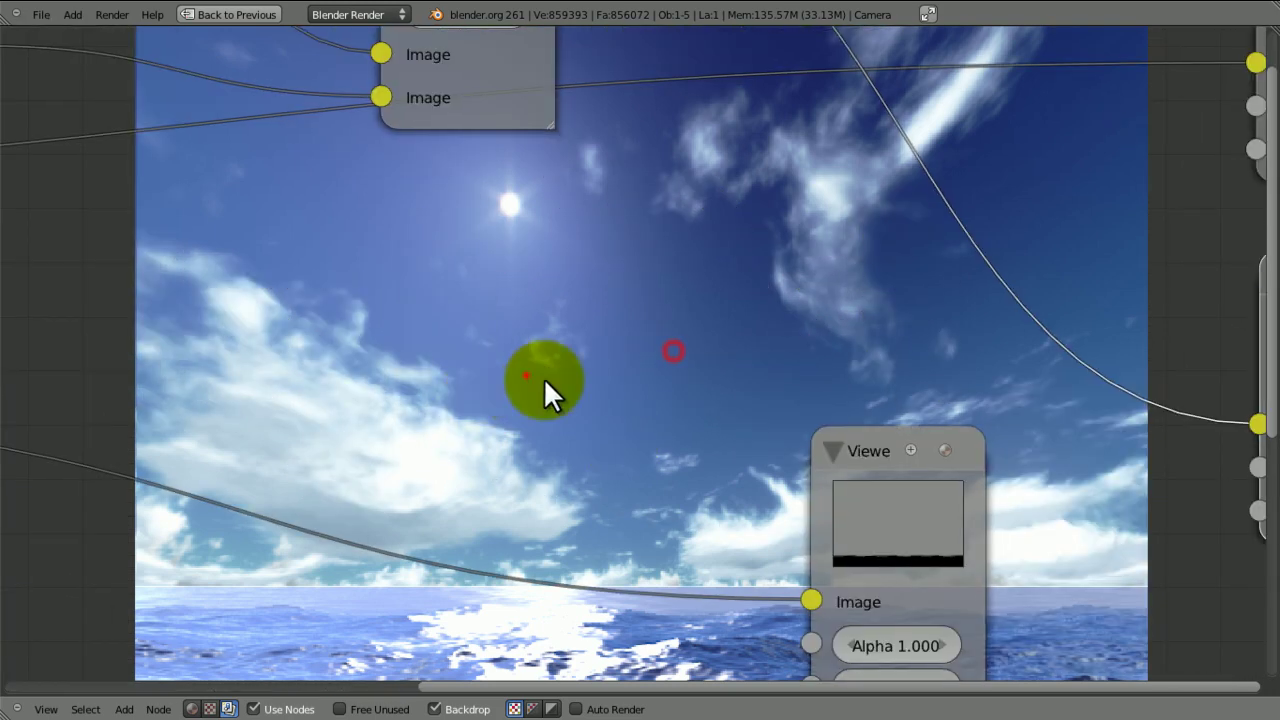
scroll(526, 375, down, 16)
ctrl+middle_drag(458, 427, 614, 323)
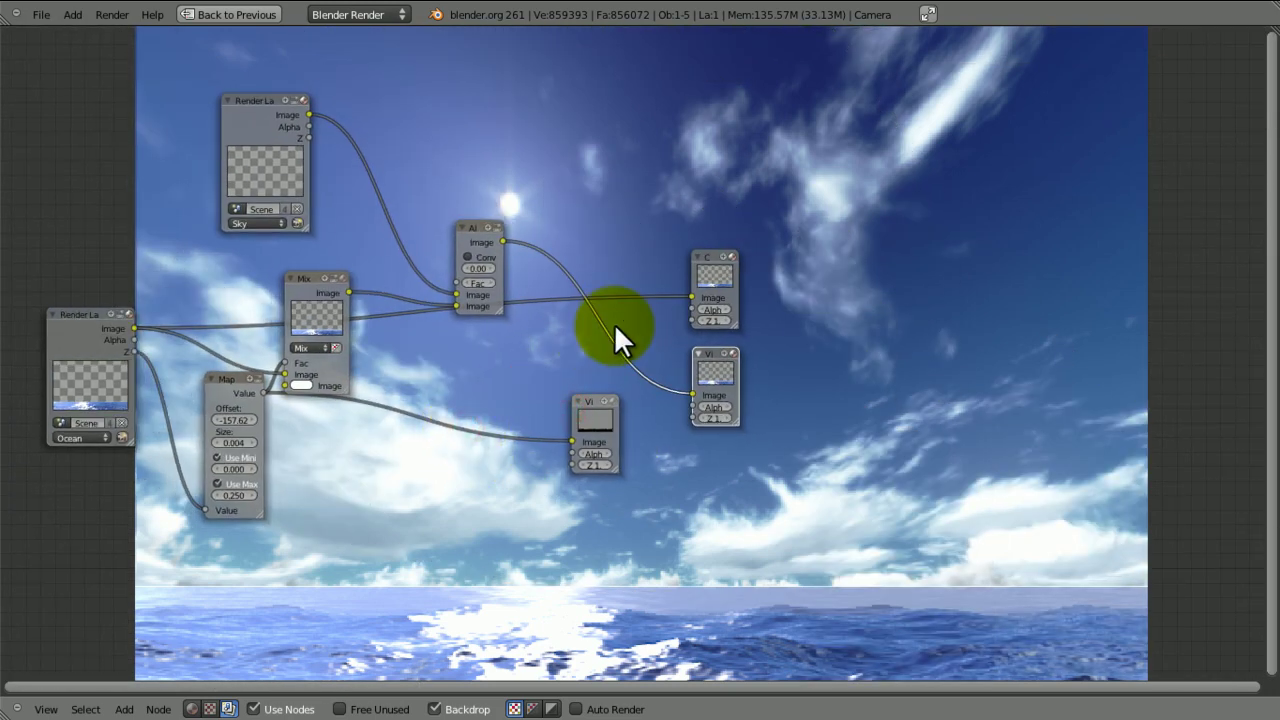
drag(608, 412, 429, 450)
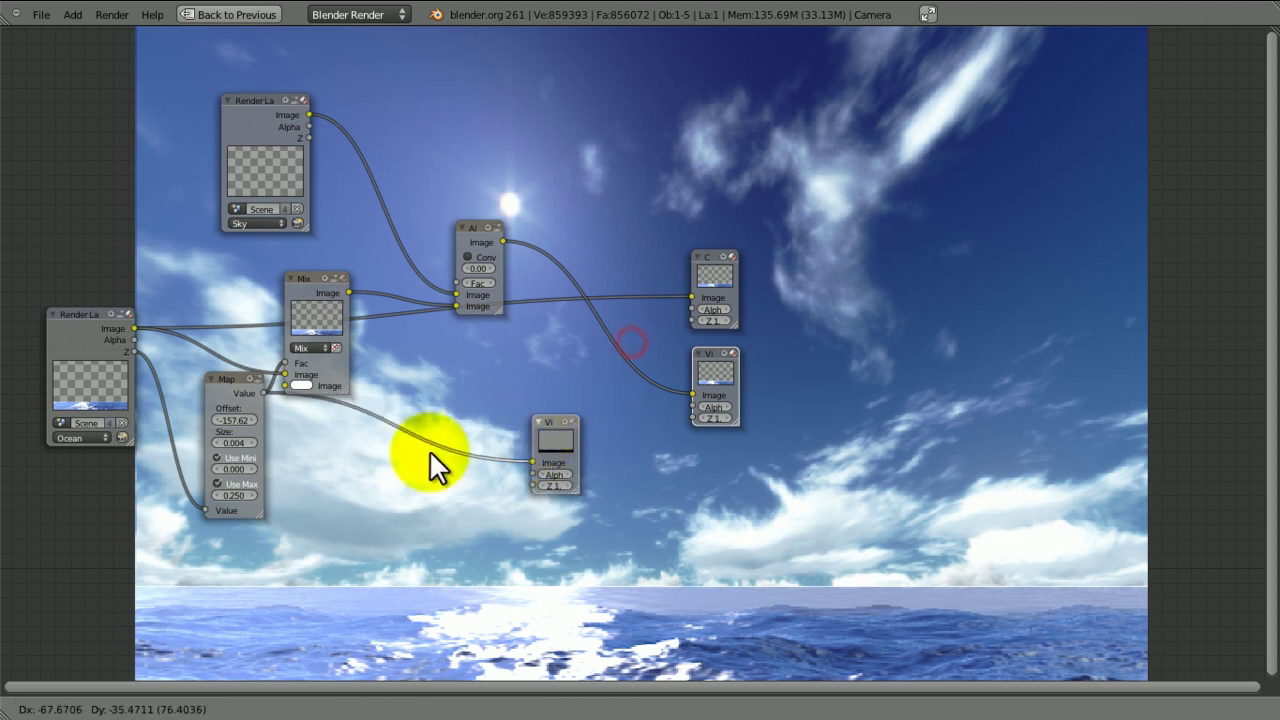
click(309, 427)
Step: Move the Composite node and its neighbouring Viewer together farther from AlphaOver to make room for another node
key(b)
drag(786, 268, 722, 366)
key(g)
click(915, 316)
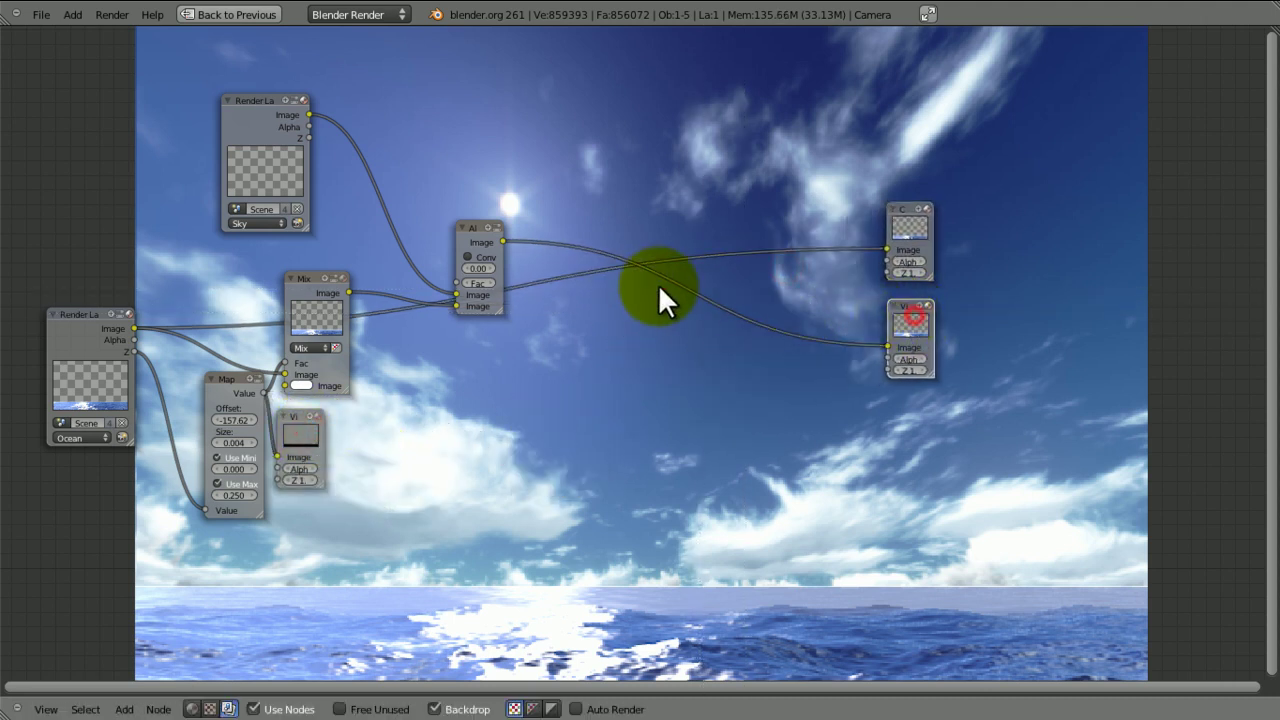
Step: Add a Defocus node and insert it into the link between AlphaOver and the Viewer below Composite
key(shift+a)
mouse_move(633, 324)
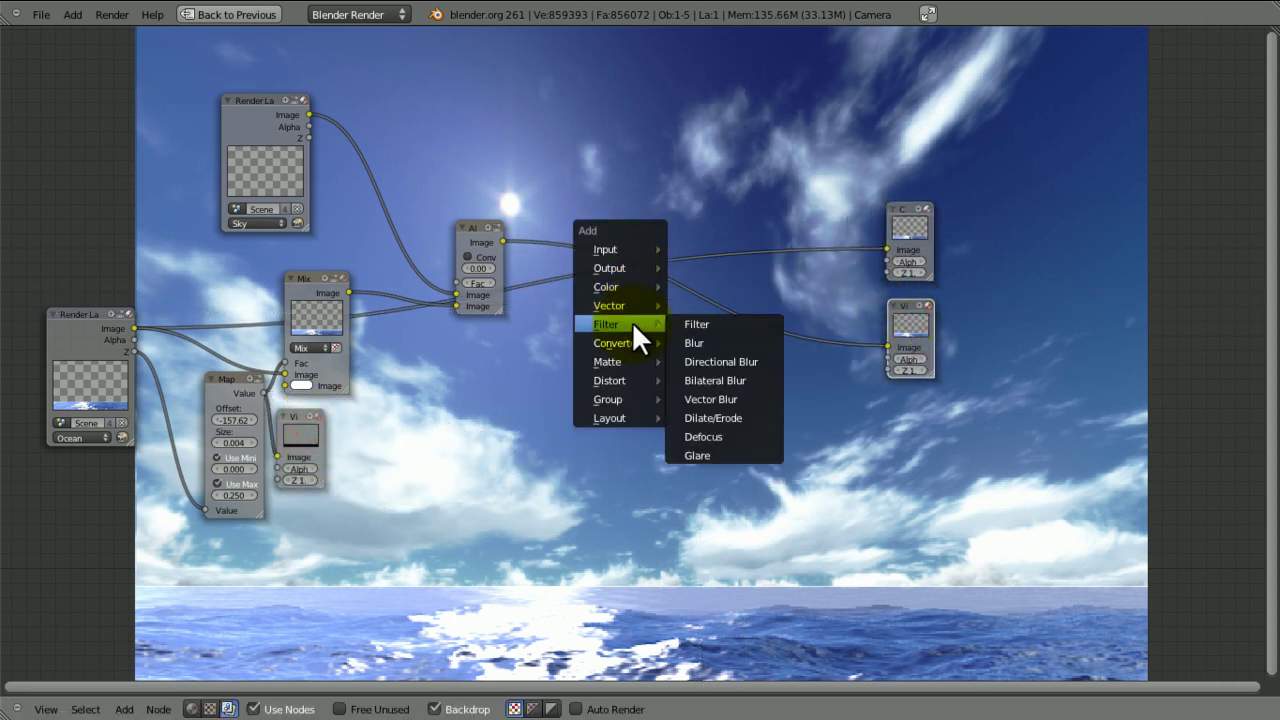
click(714, 437)
click(754, 400)
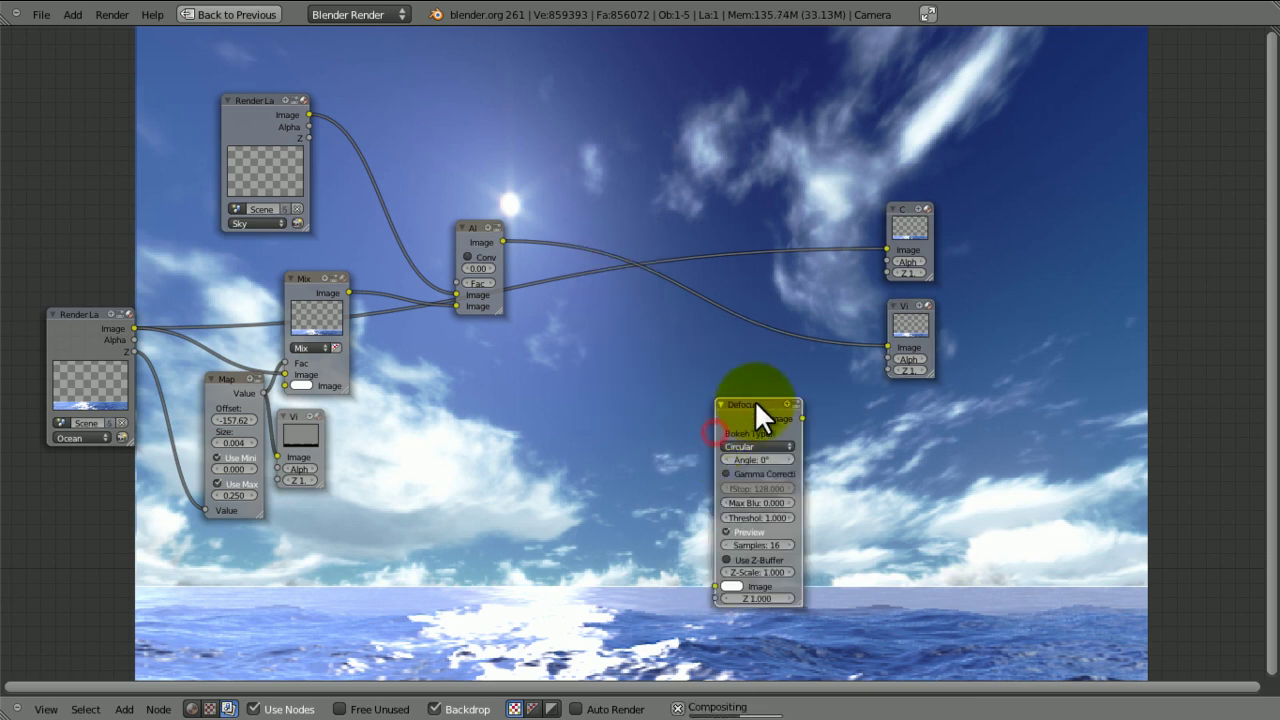
drag(755, 408, 683, 241)
middle_drag(675, 240, 678, 283)
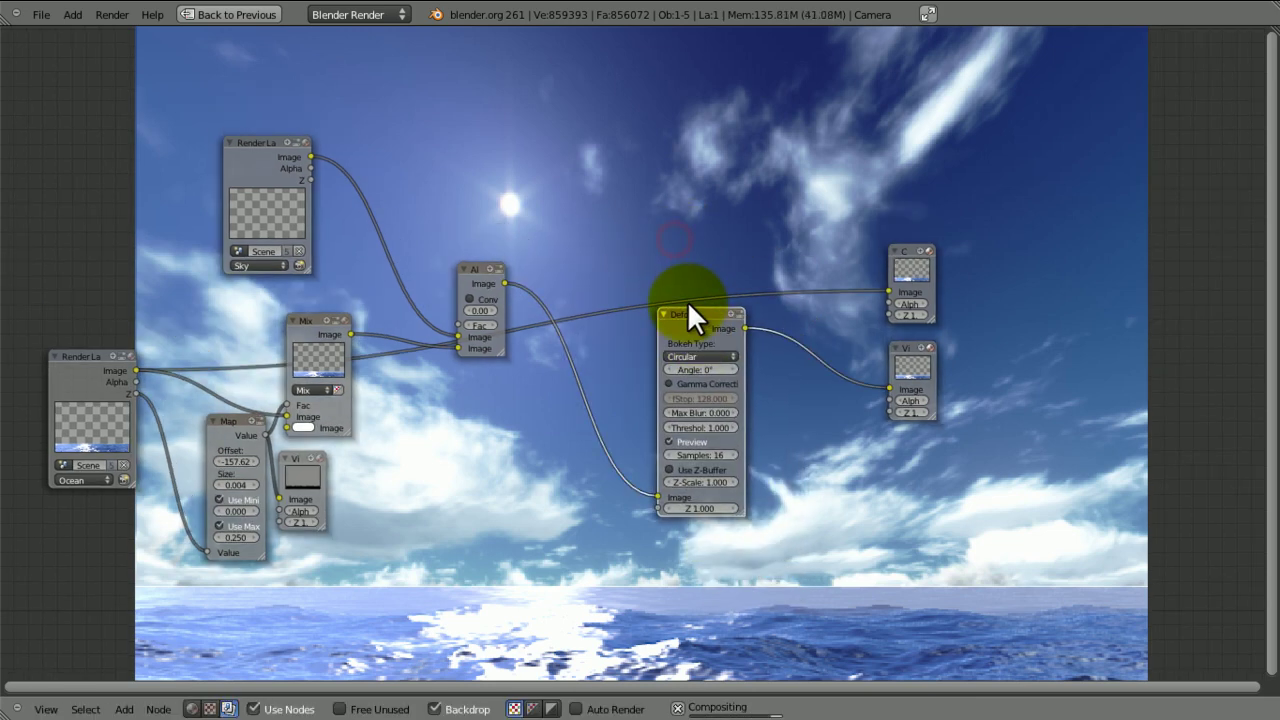
drag(687, 311, 618, 208)
Step: Connect the Ocean render layer's Z output to the Defocus node's Z input and save over the blend file
ctrl+middle_drag(700, 368, 726, 331)
middle_drag(404, 272, 585, 243)
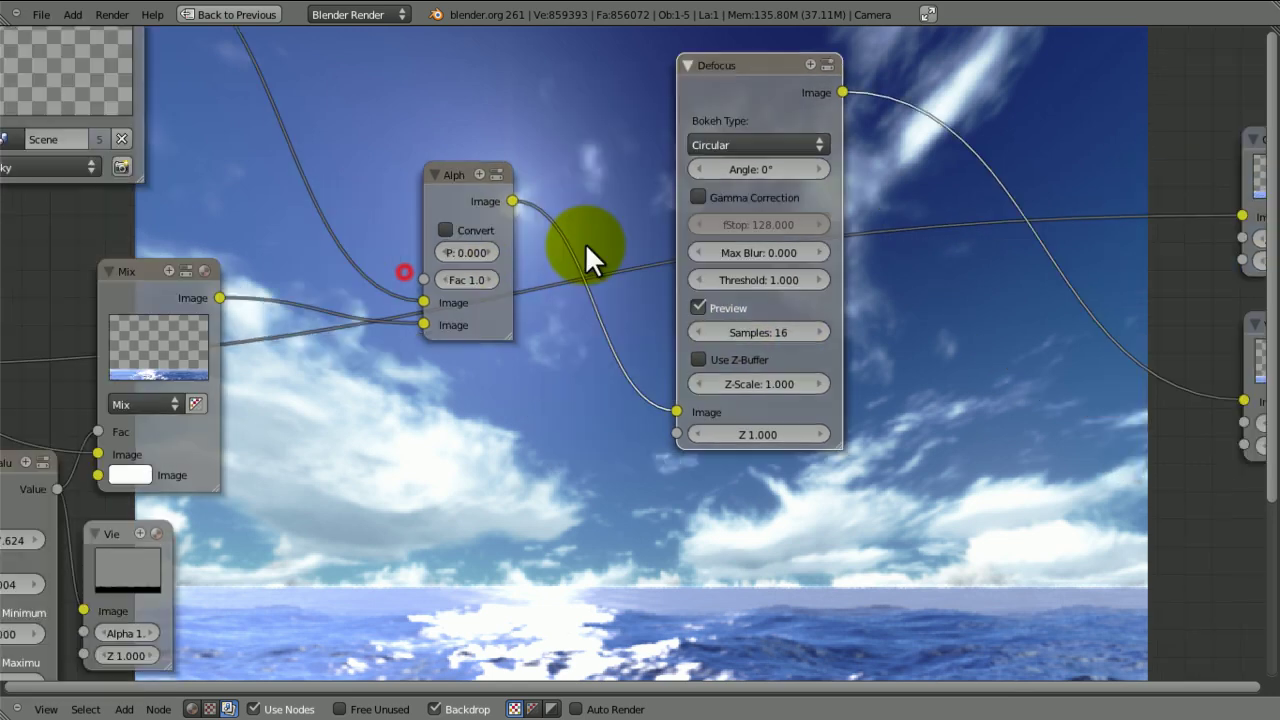
middle_drag(552, 291, 678, 308)
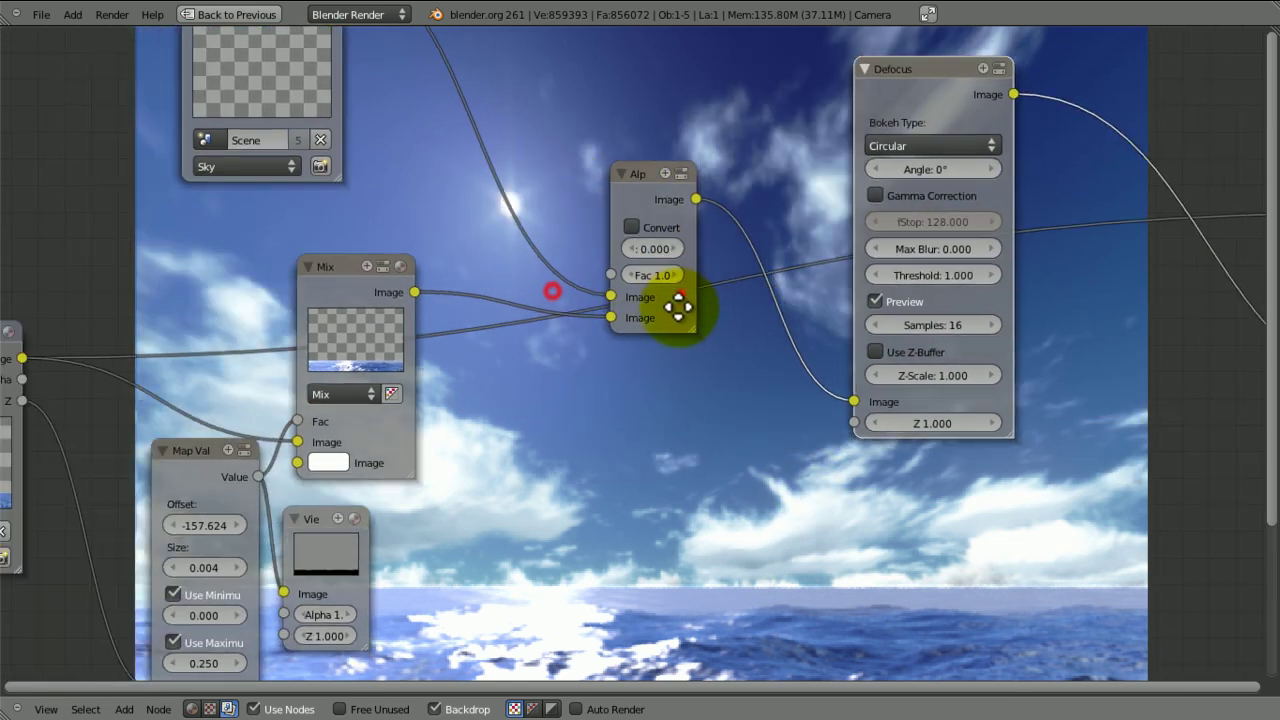
scroll(678, 308, down, 3)
drag(329, 369, 789, 383)
middle_drag(789, 383, 577, 397)
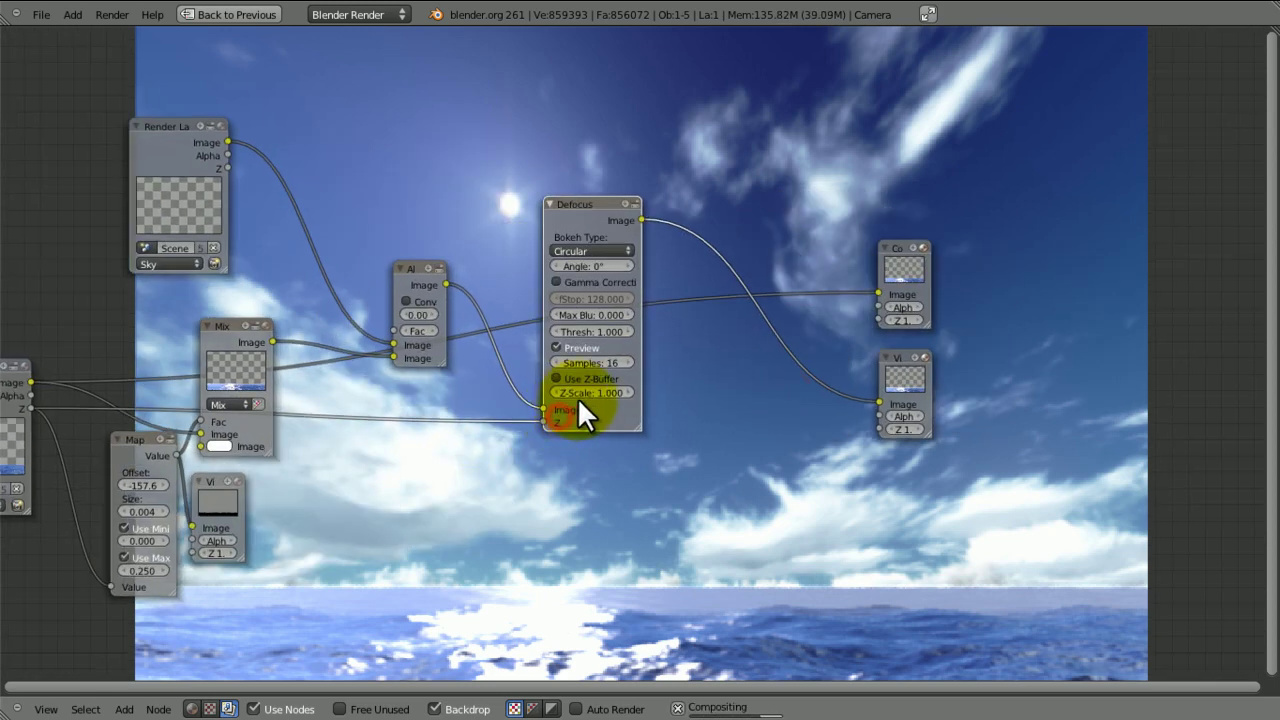
scroll(760, 340, up, 2)
key(ctrl+s)
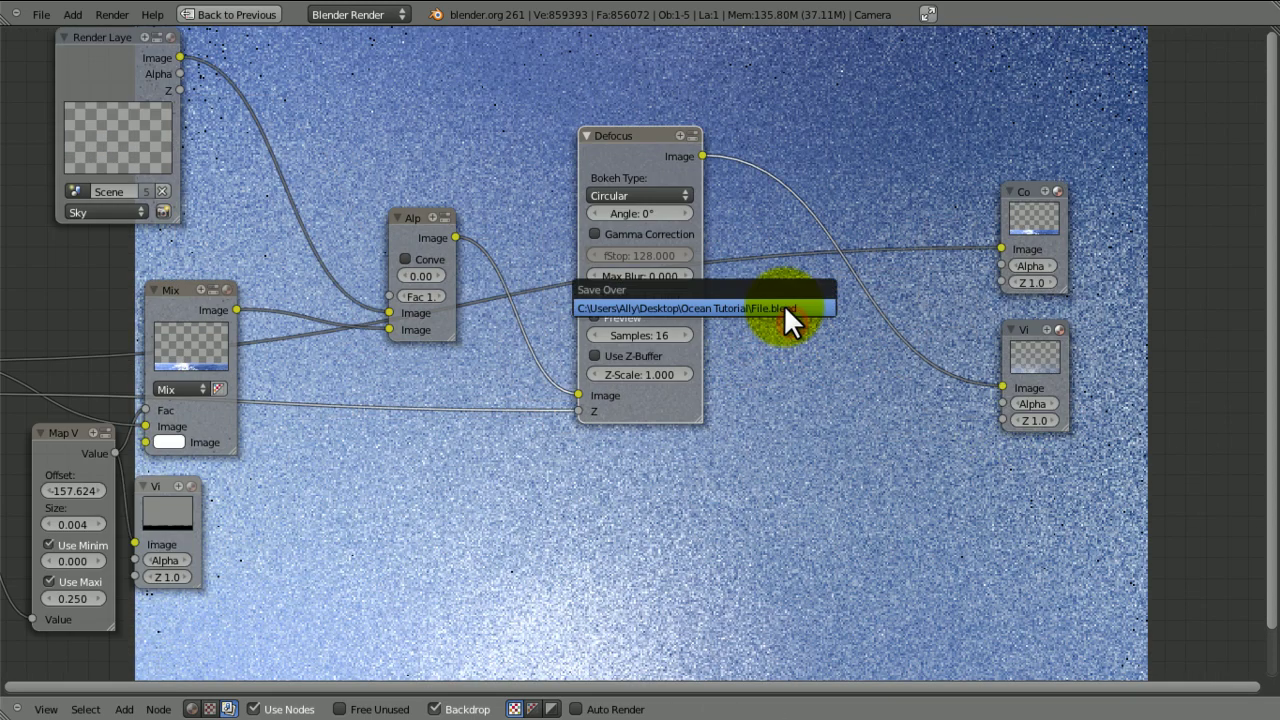
click(783, 308)
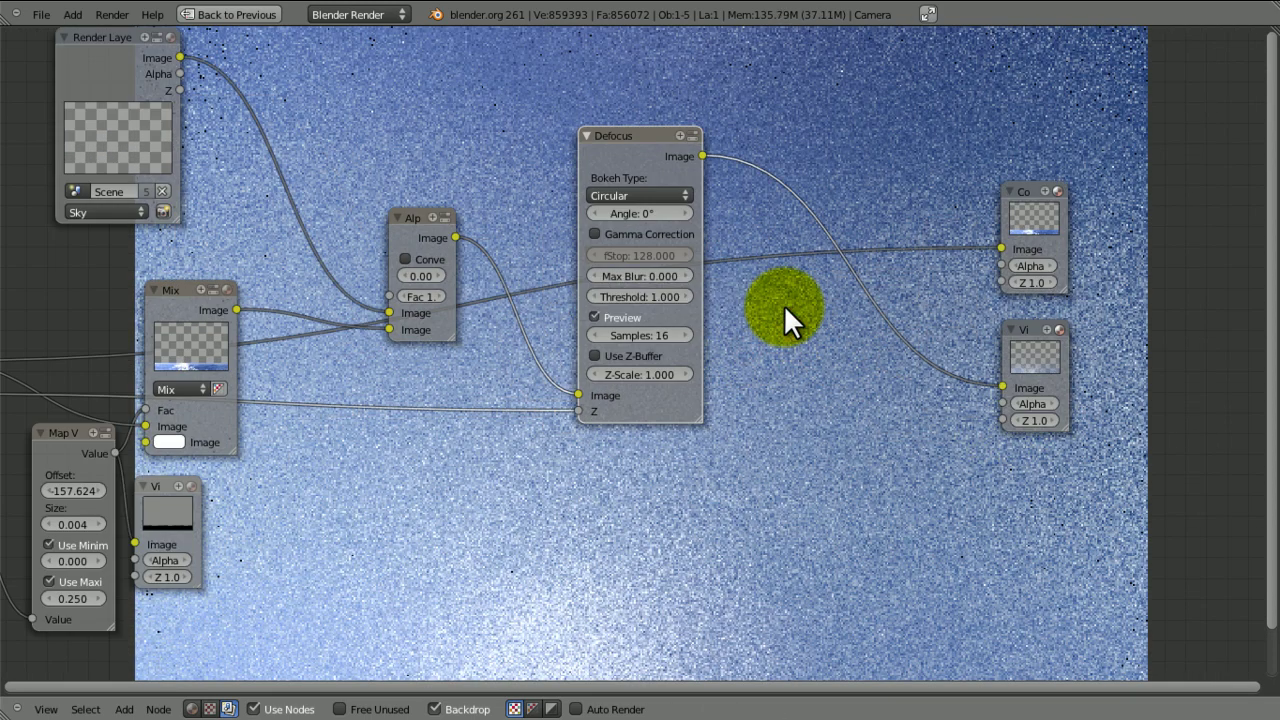
Step: Enable Use Z-Buffer and disable Preview on the Defocus node, then save over the blend file
click(596, 356)
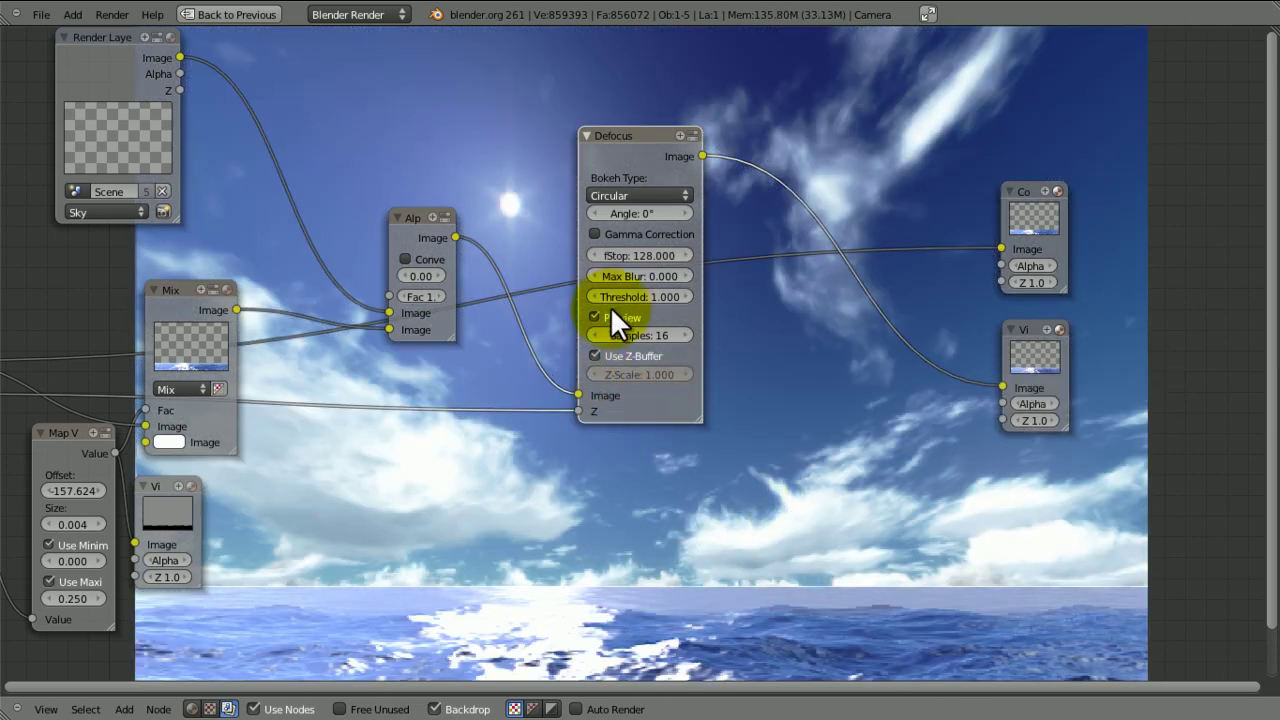
click(600, 316)
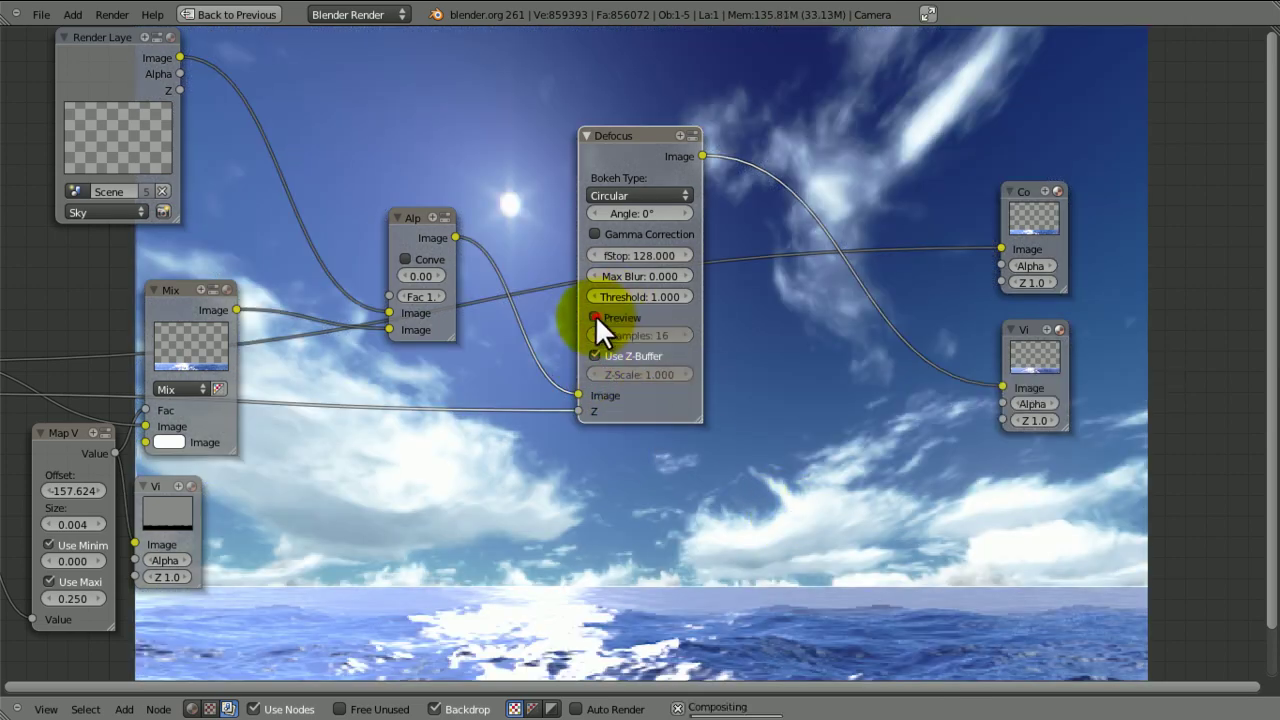
key(ctrl+s)
click(724, 354)
Step: Try fStop values of 10 and 1 on the Defocus node
scroll(727, 357, up, 3)
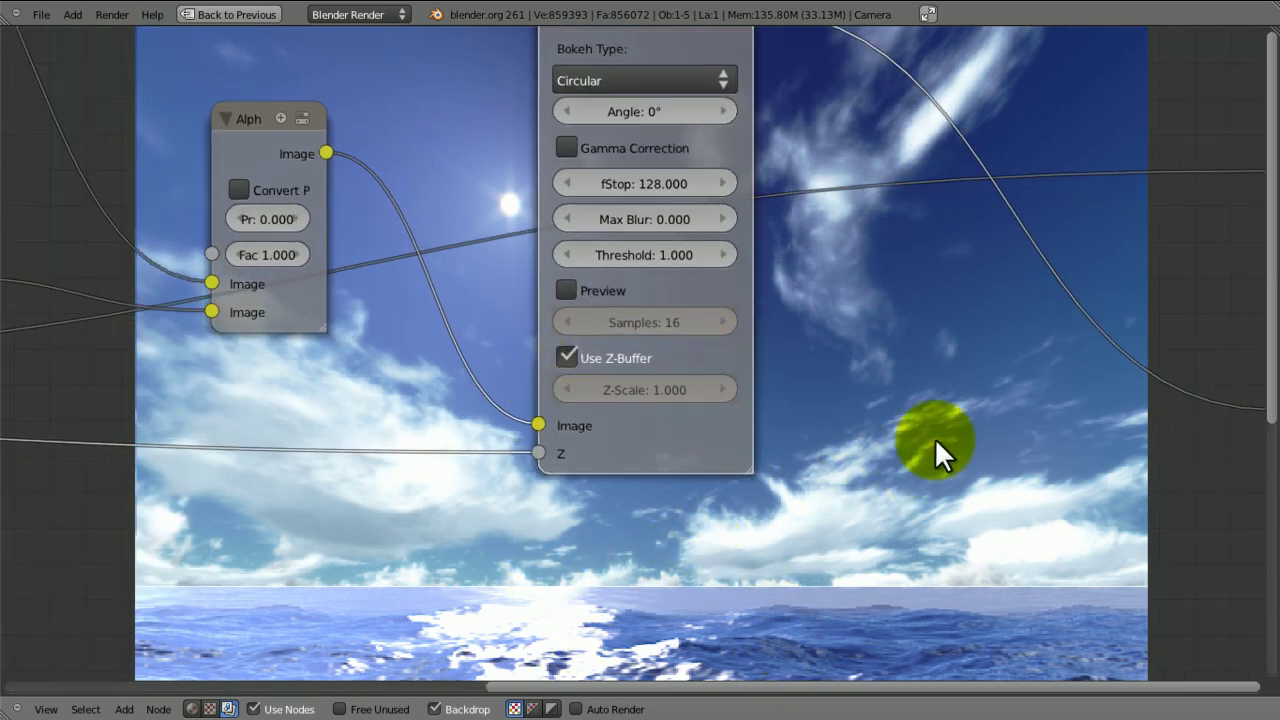
click(648, 180)
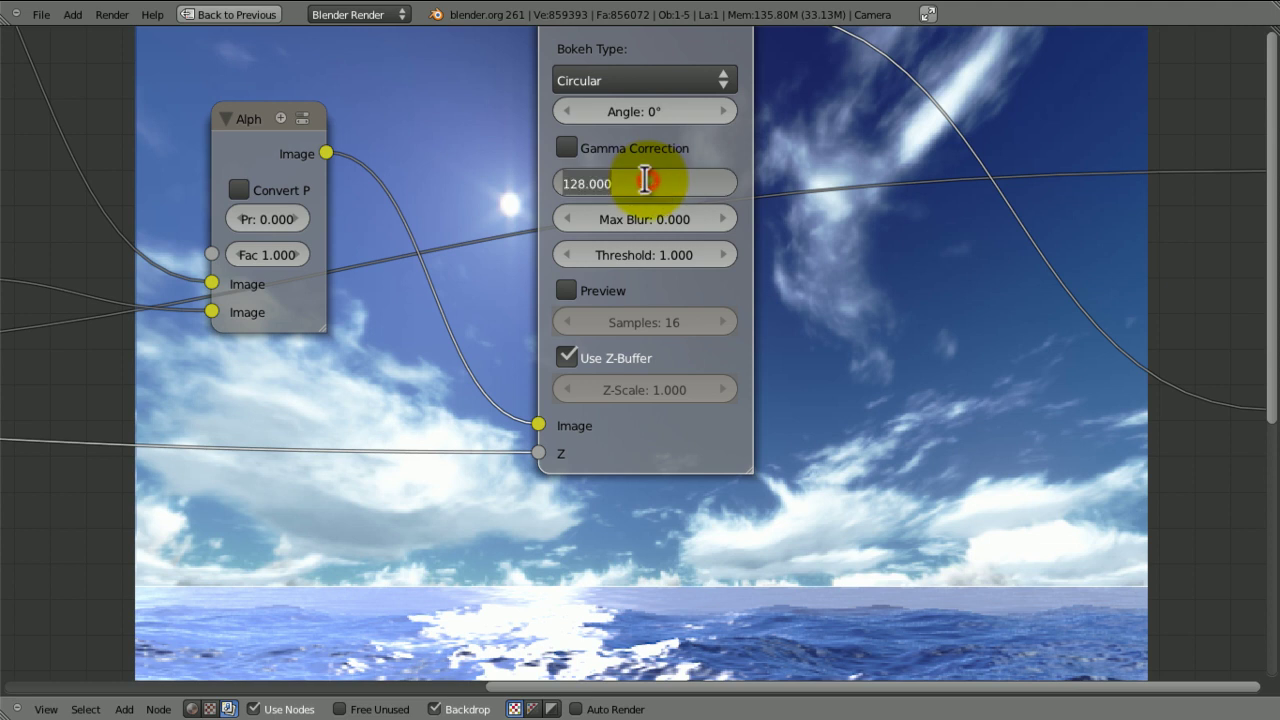
key(BackSpace)
text(10)
key(Return)
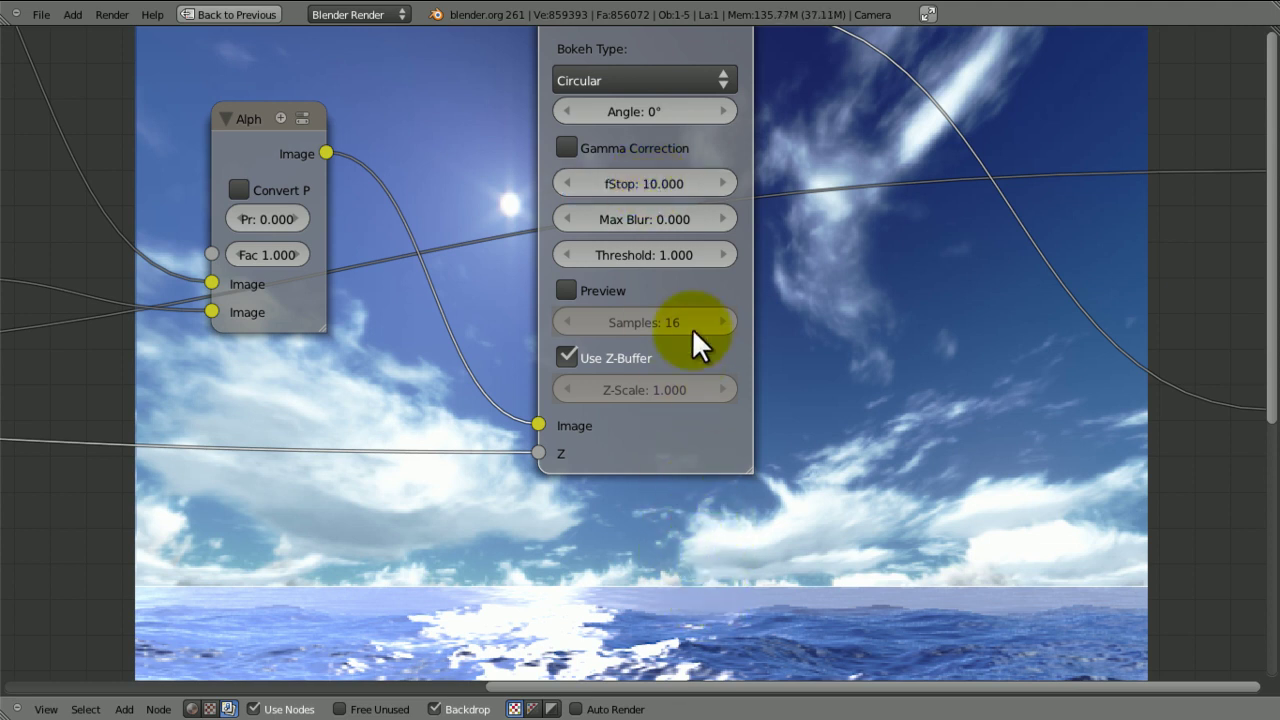
click(666, 184)
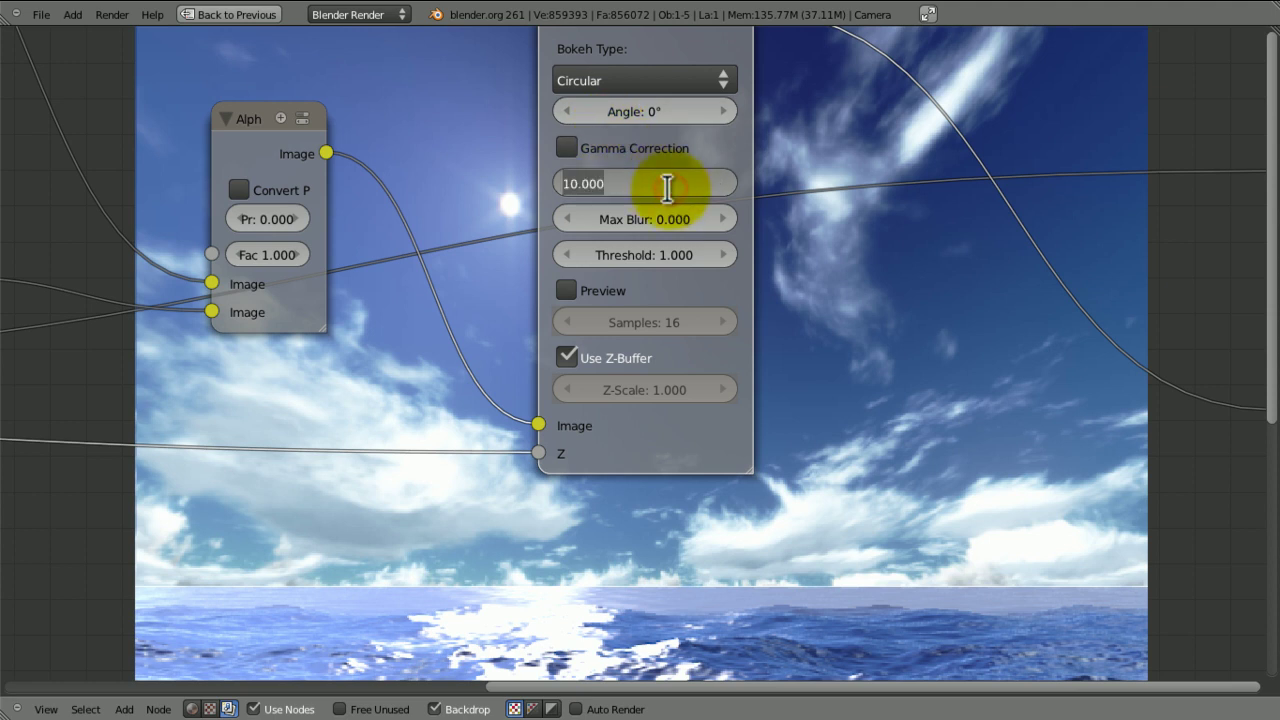
text(1)
key(Return)
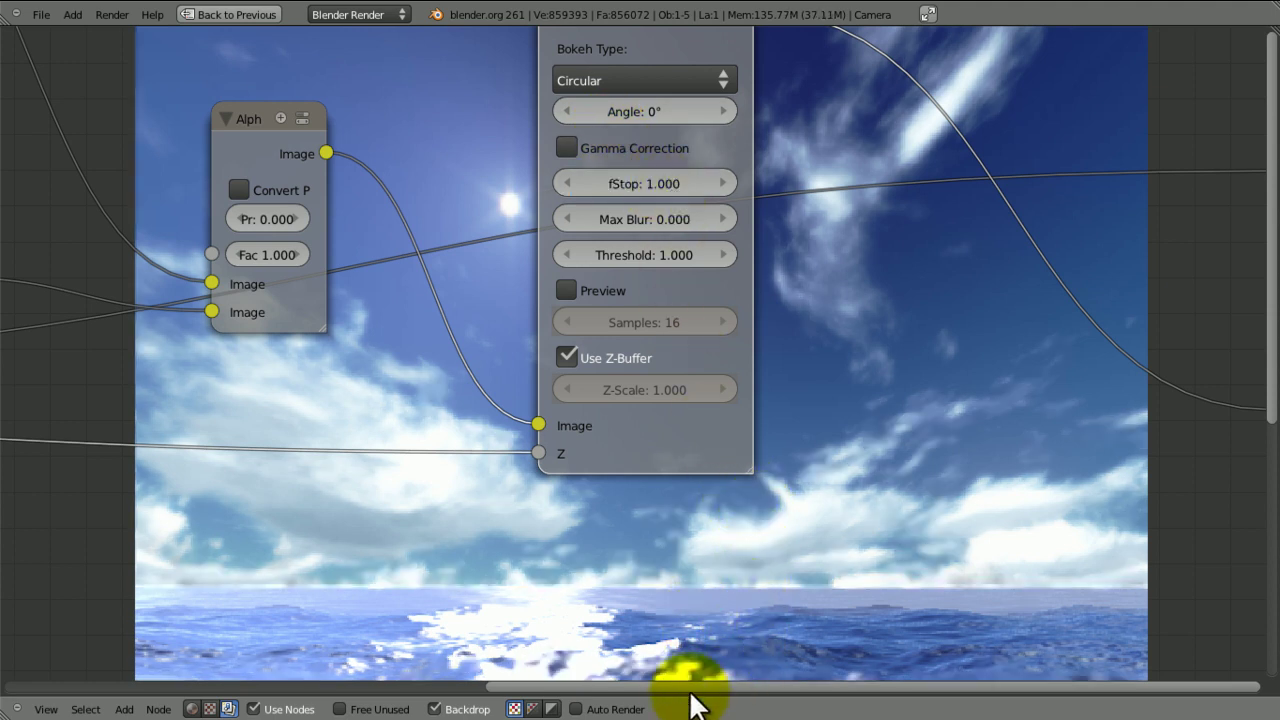
Step: Try a Defocus fStop of 100 and then lower it to 84.634
click(643, 181)
text(100)
key(Return)
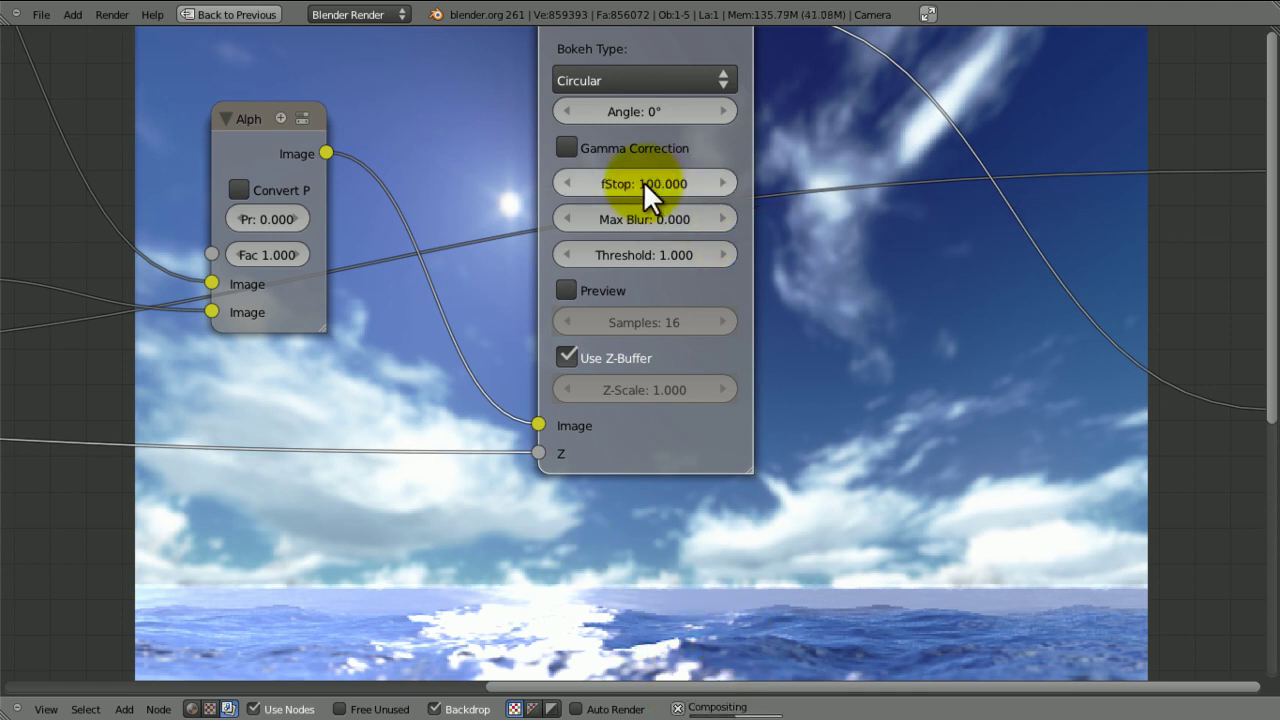
drag(643, 181, 354, 168)
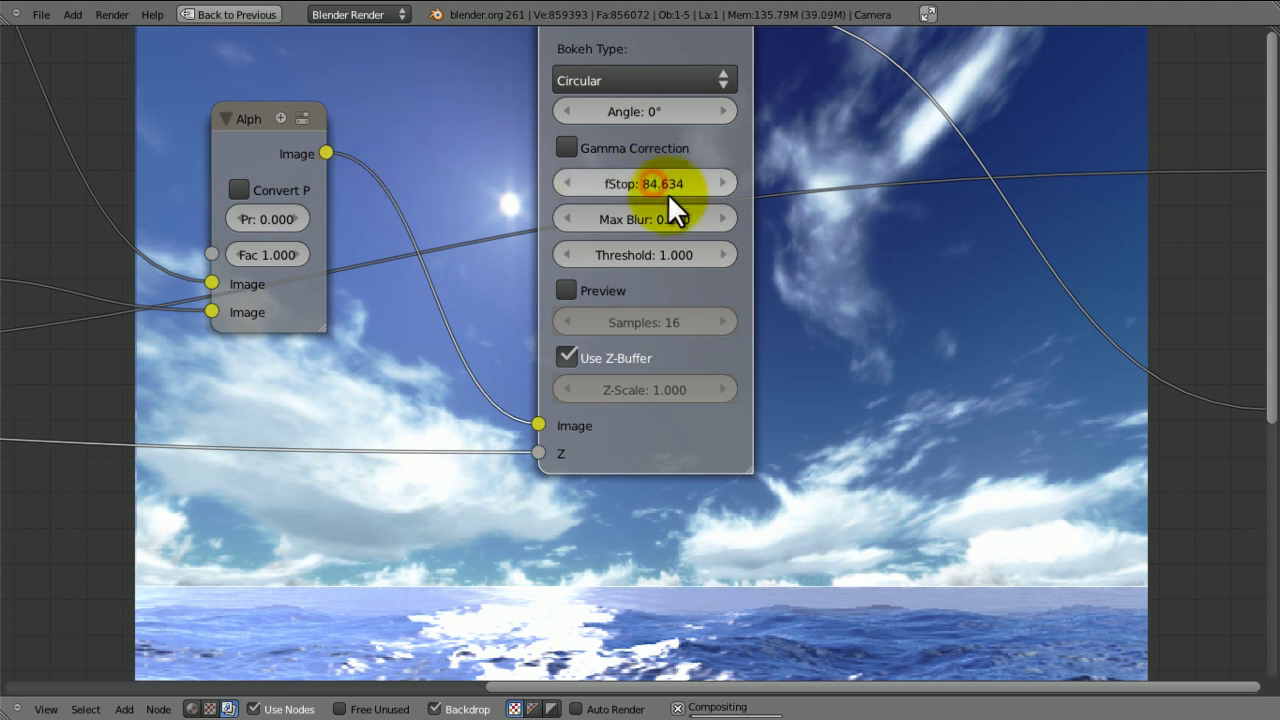
Step: Set the Defocus node's fStop to 5 and save over the existing blend file
click(652, 183)
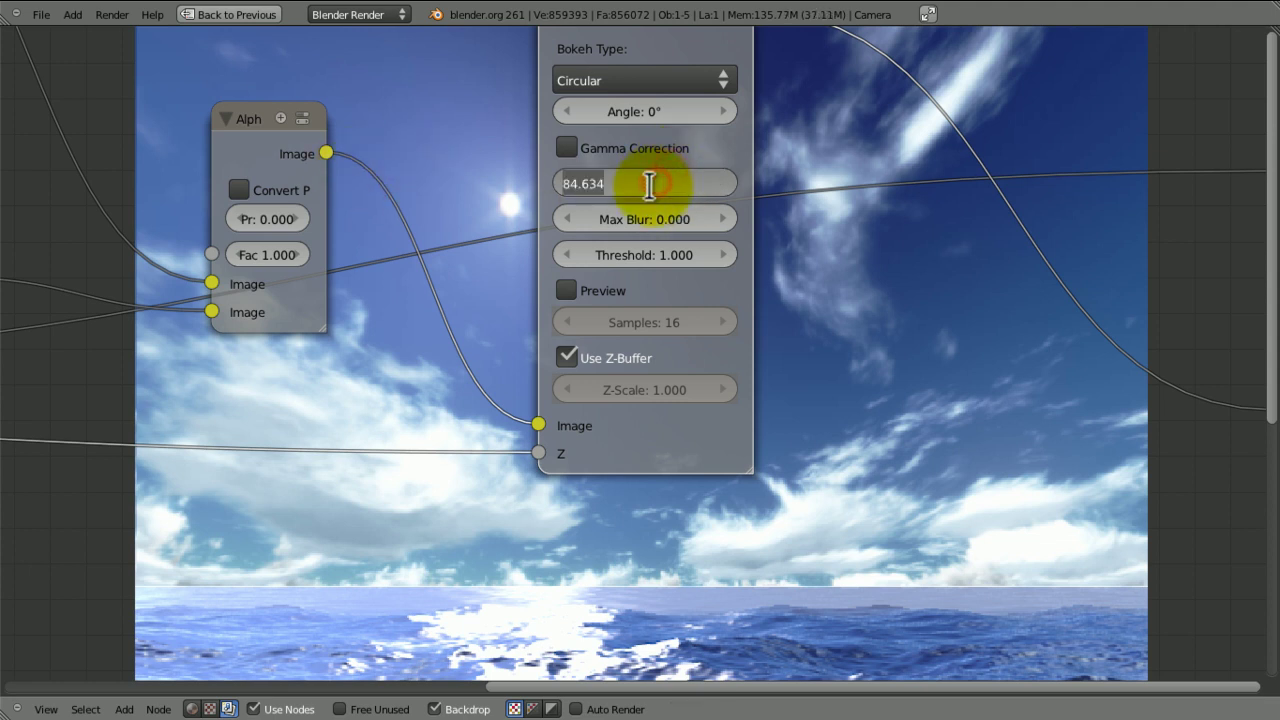
text(5)
key(Return)
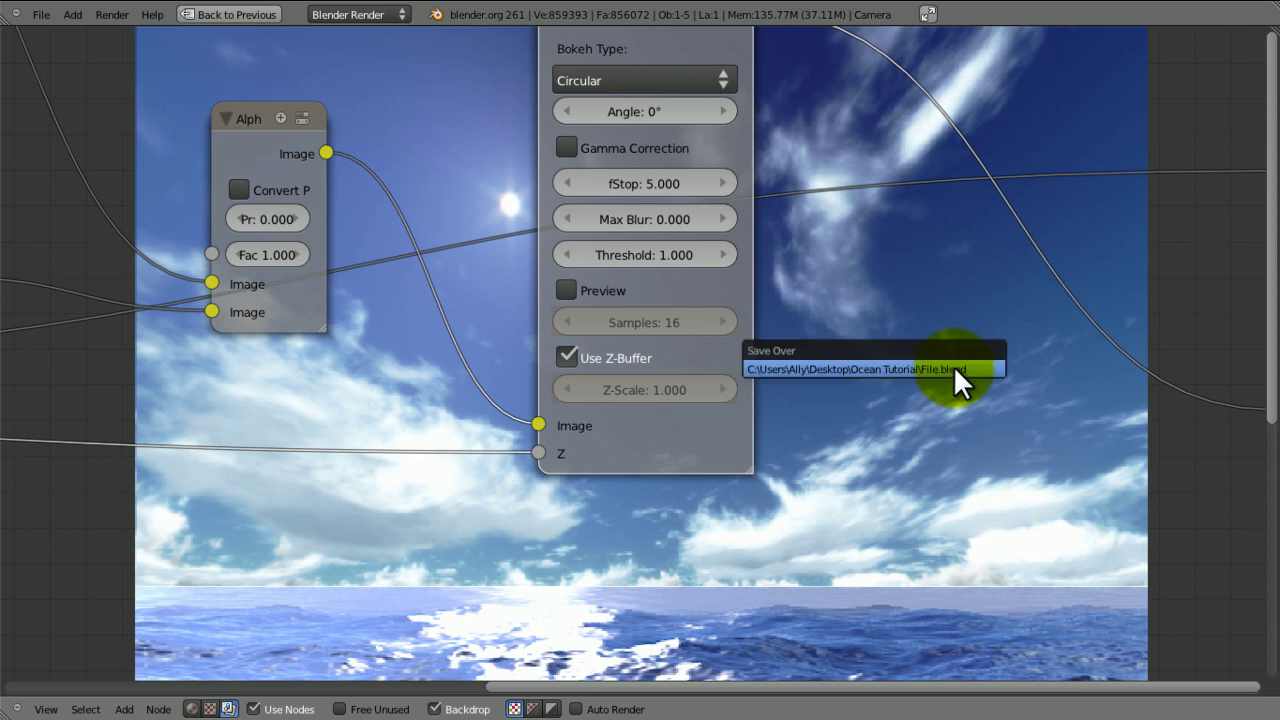
middle_drag(914, 367, 377, 431)
scroll(461, 292, down, 2)
scroll(377, 431, down, 1)
key(ctrl+s)
click(378, 431)
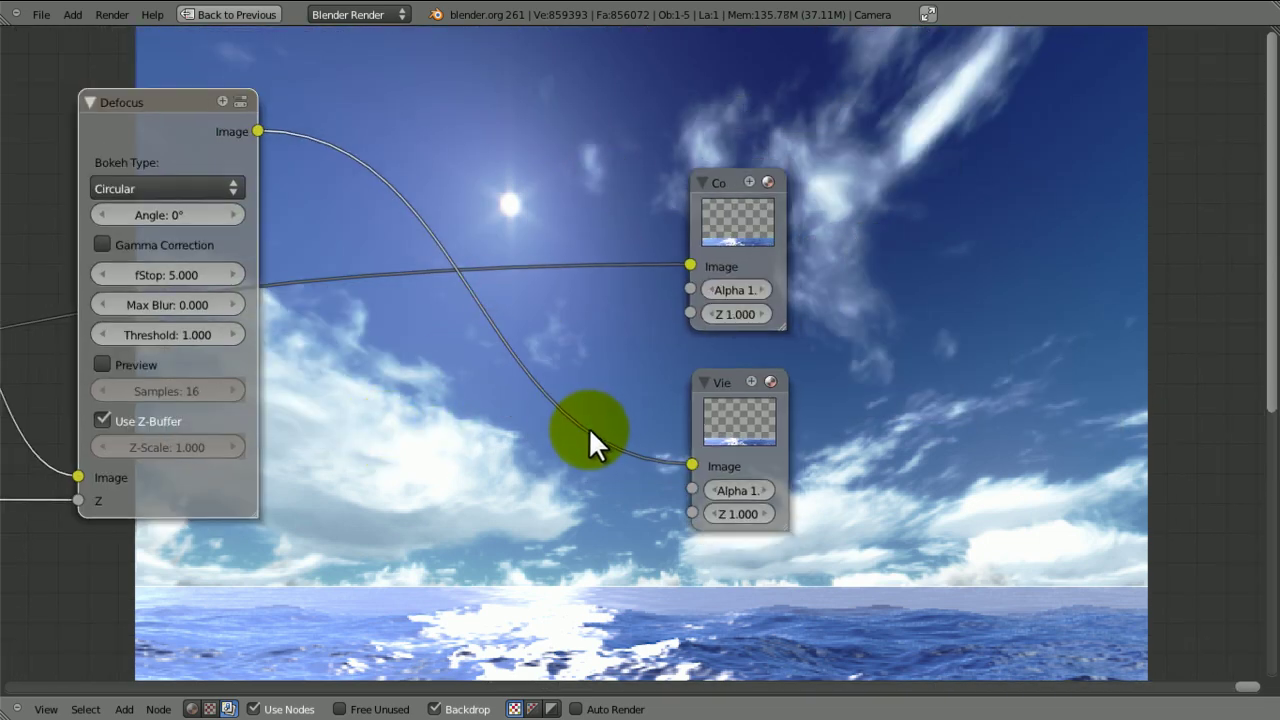
Step: Save over the existing blend file
middle_drag(588, 427, 663, 497)
middle_drag(663, 497, 699, 454)
key(ctrl+s)
click(929, 374)
key(ctrl+s)
click(699, 454)
Step: Move the Composite and main Viewer nodes together farther away from the Defocus node to free up space
key(b)
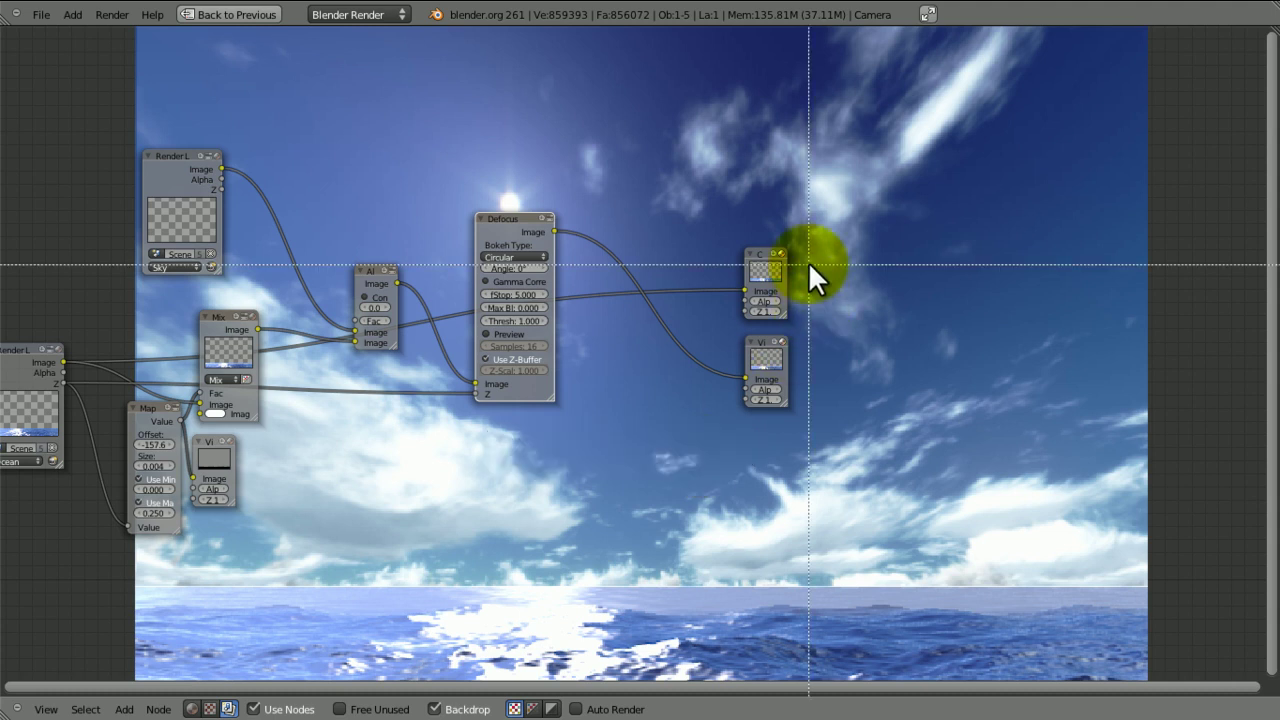
drag(808, 263, 725, 402)
key(g)
click(949, 302)
Step: Add a Color Balance node and insert it on the link between the Defocus node and the Viewer
key(shift+a)
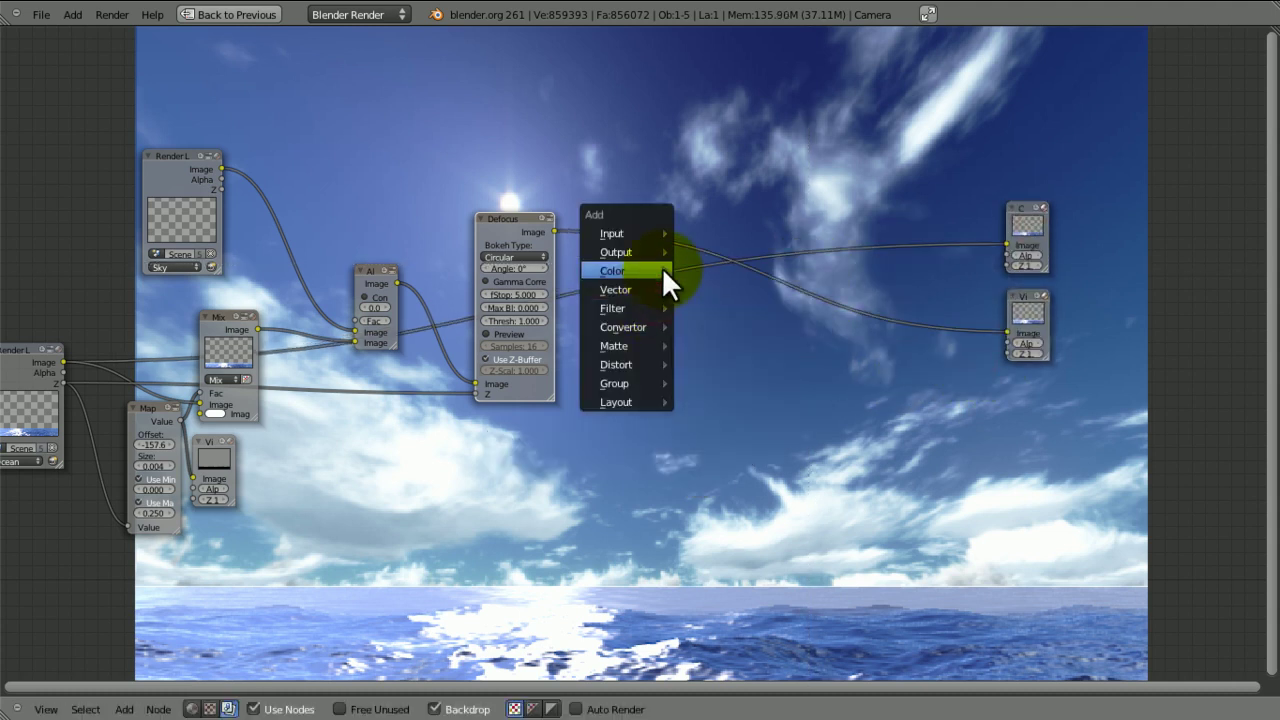
mouse_move(662, 271)
click(740, 420)
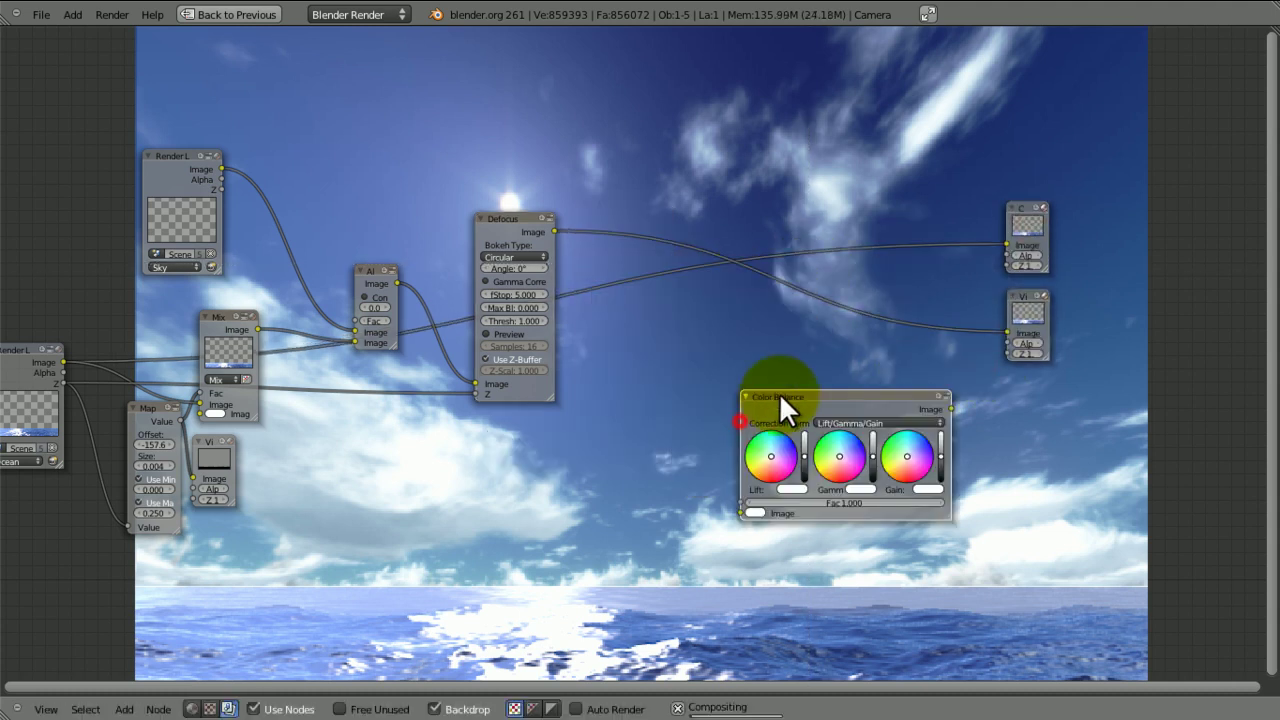
click(730, 208)
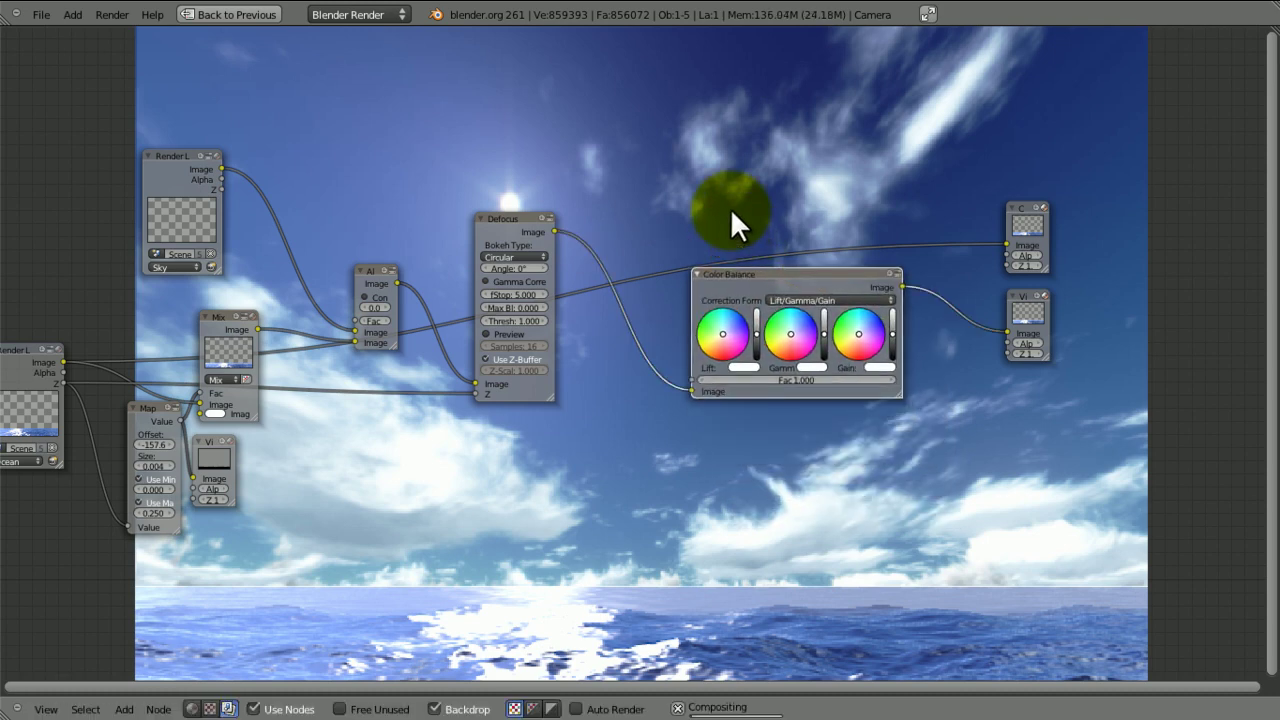
Step: Tint the Color Balance node's Gain pale yellow and its Lift light blue, and save over the blend file
scroll(730, 208, up, 3)
middle_drag(718, 182, 549, 220)
scroll(545, 212, up, 5)
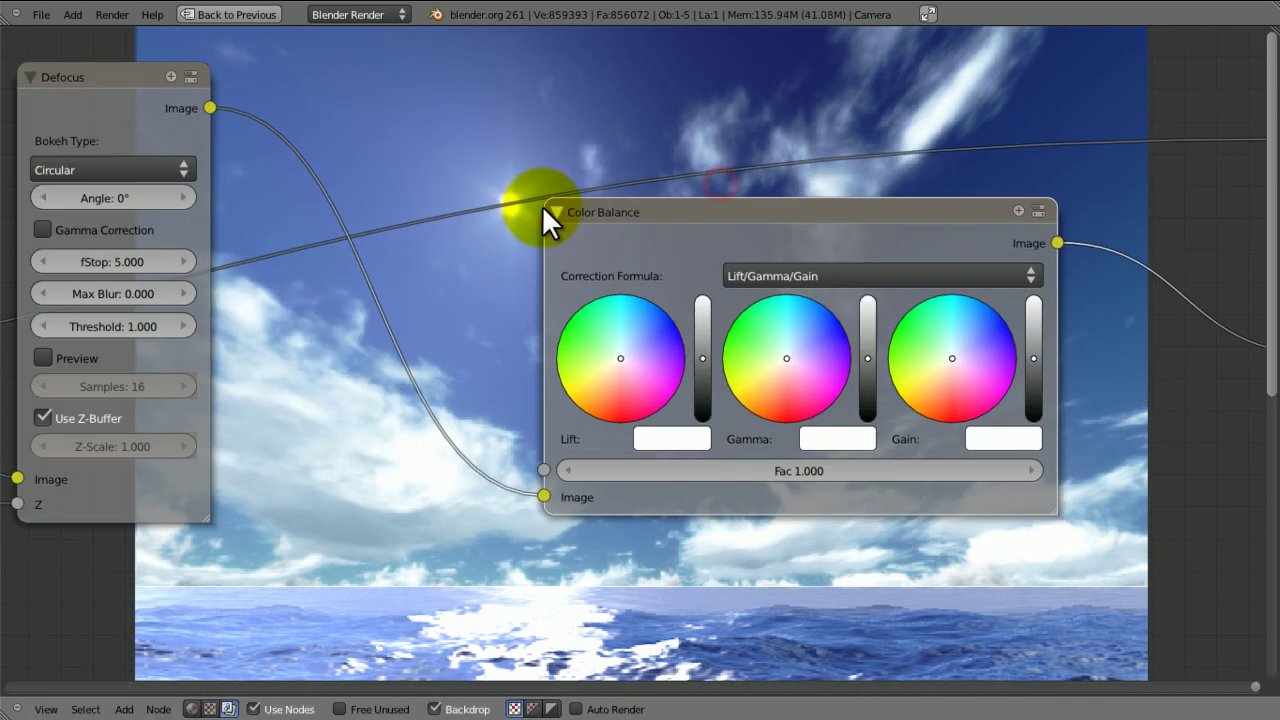
click(964, 369)
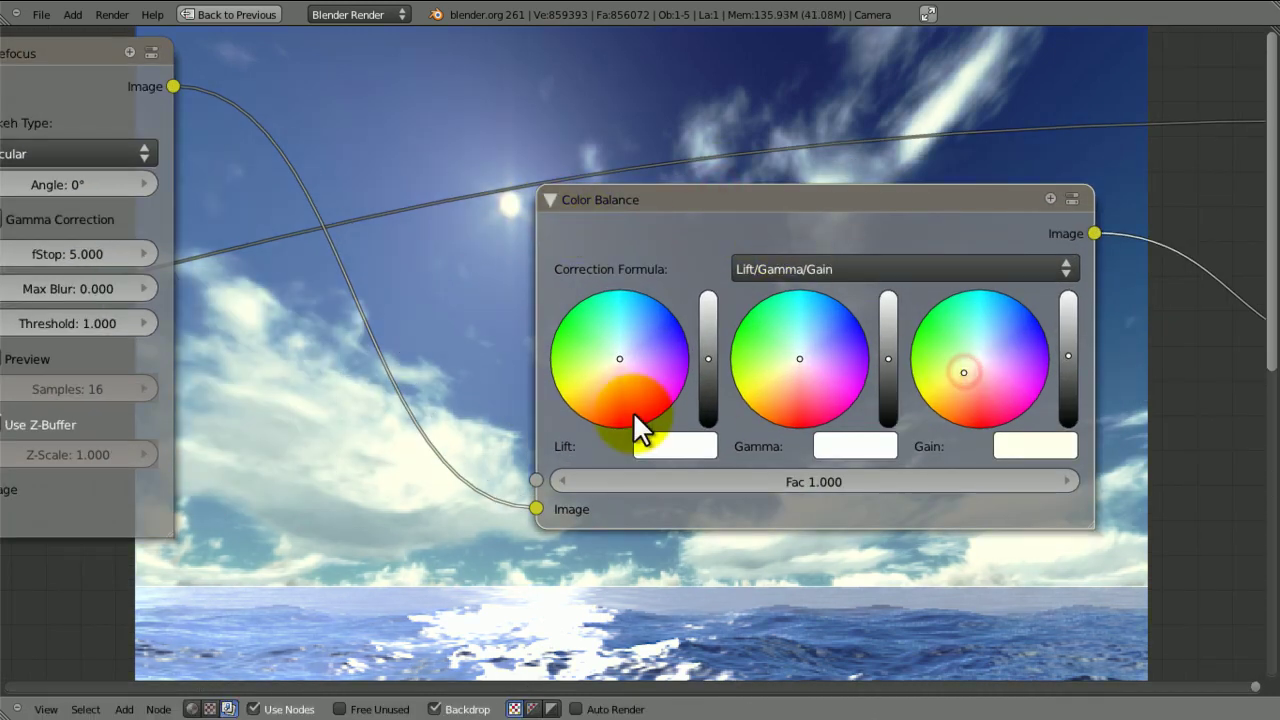
click(630, 348)
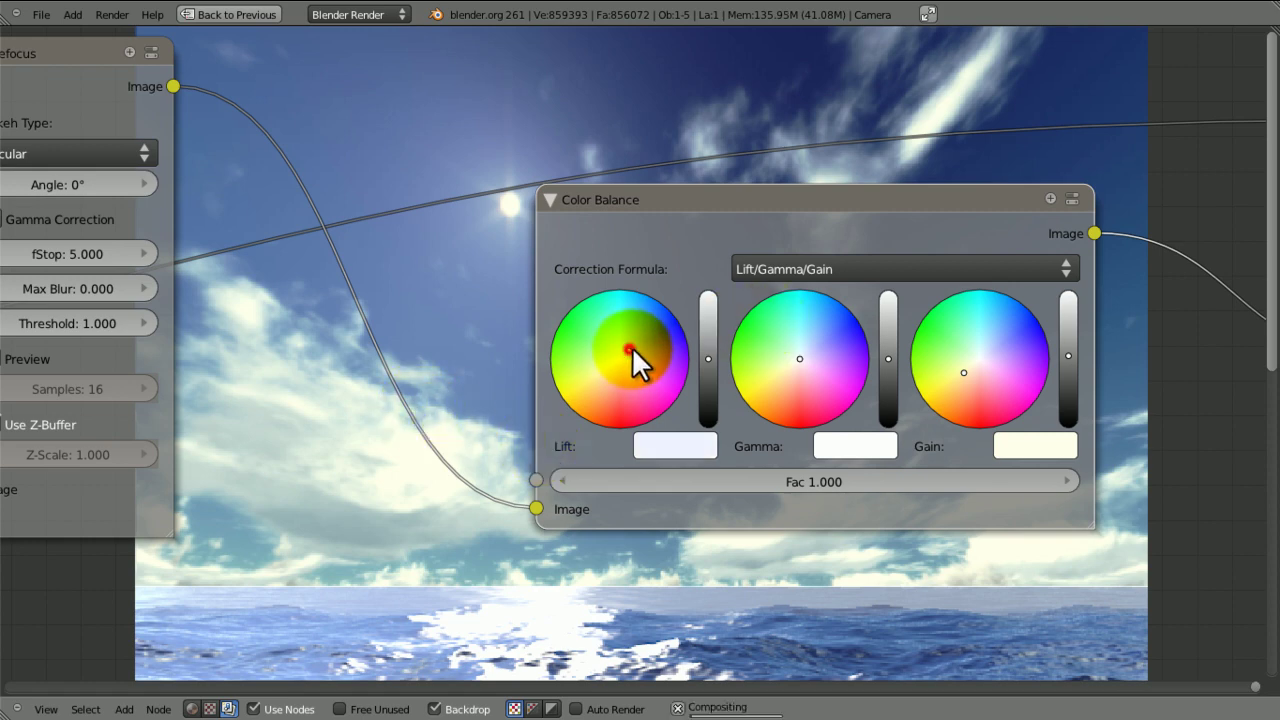
middle_drag(534, 446, 366, 288)
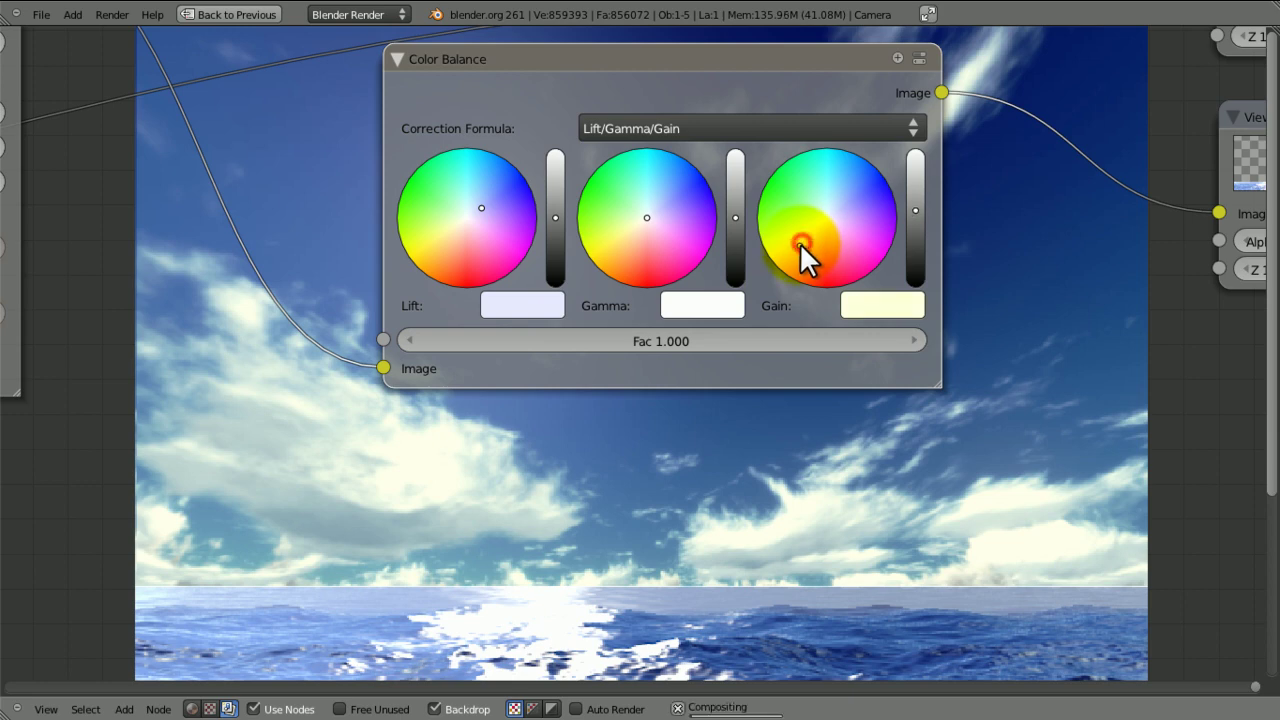
click(803, 248)
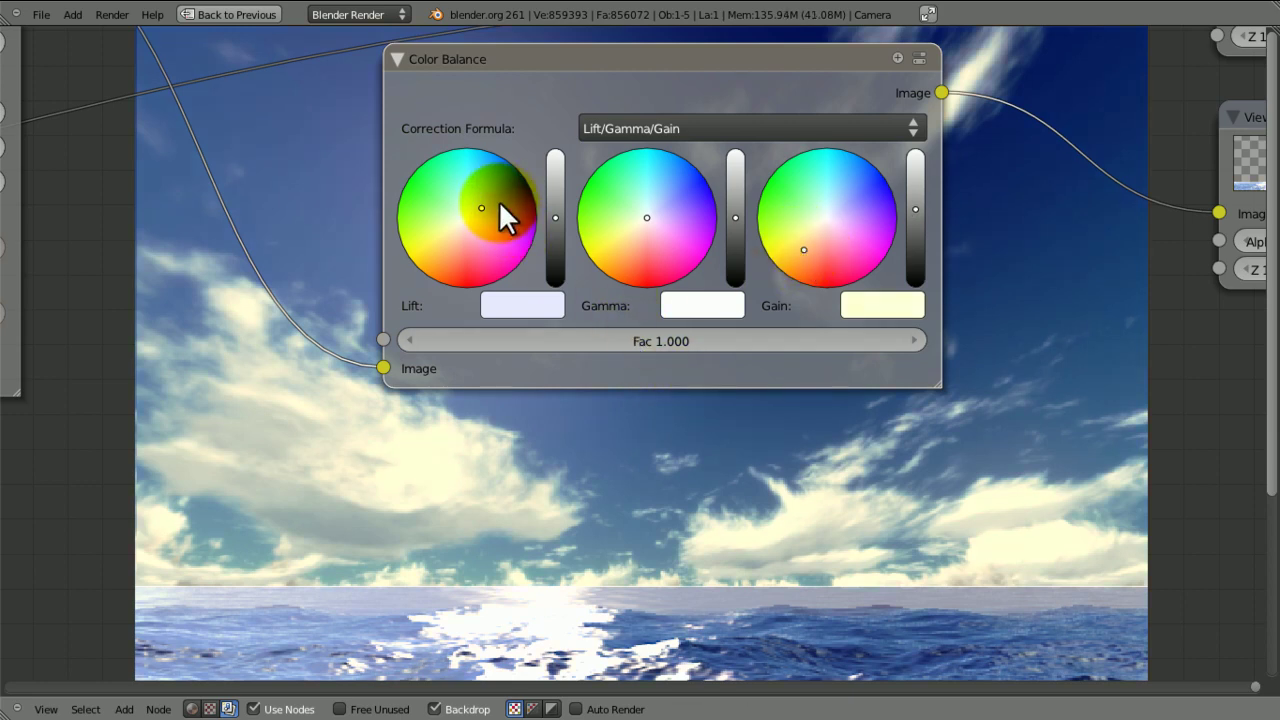
drag(488, 195, 497, 196)
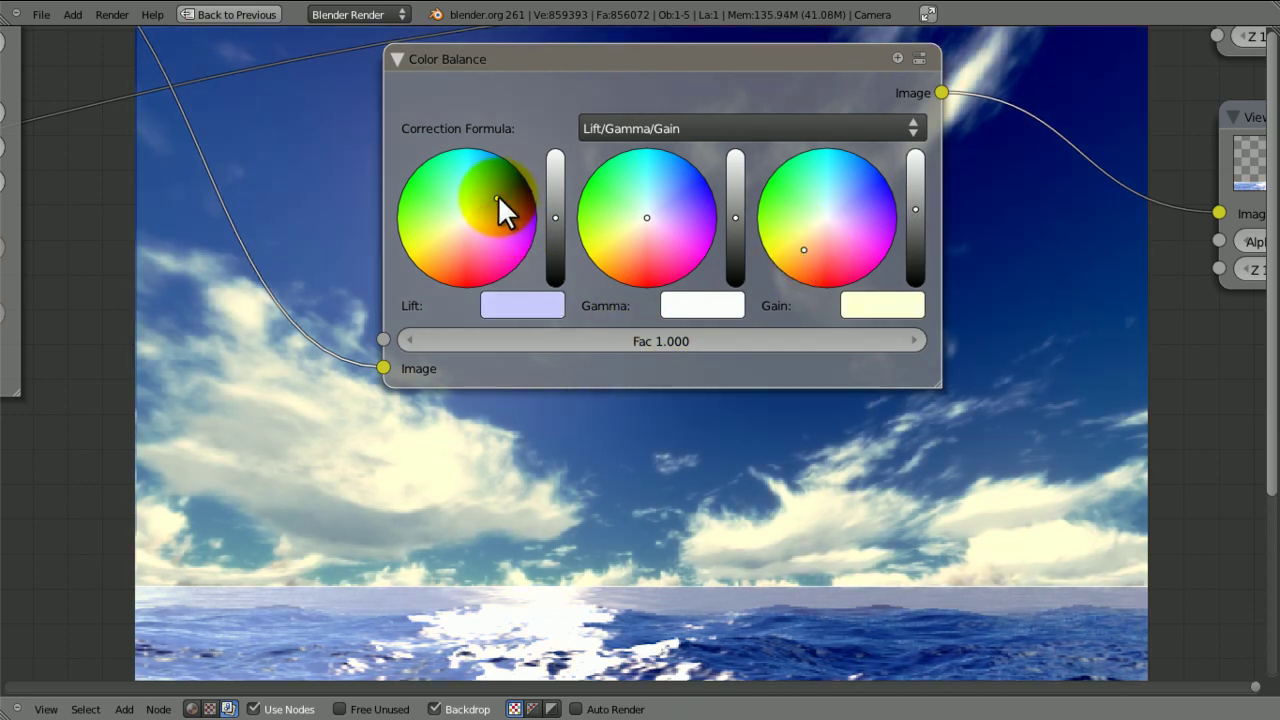
key(ctrl+s)
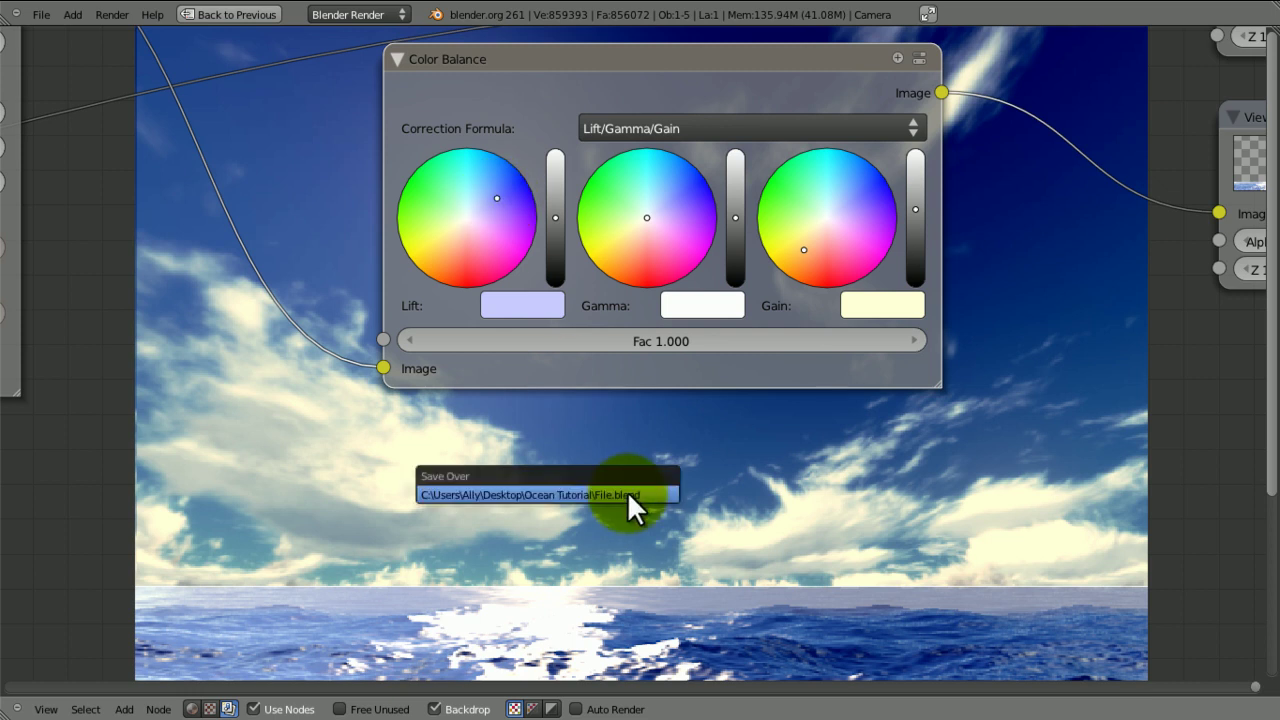
click(627, 491)
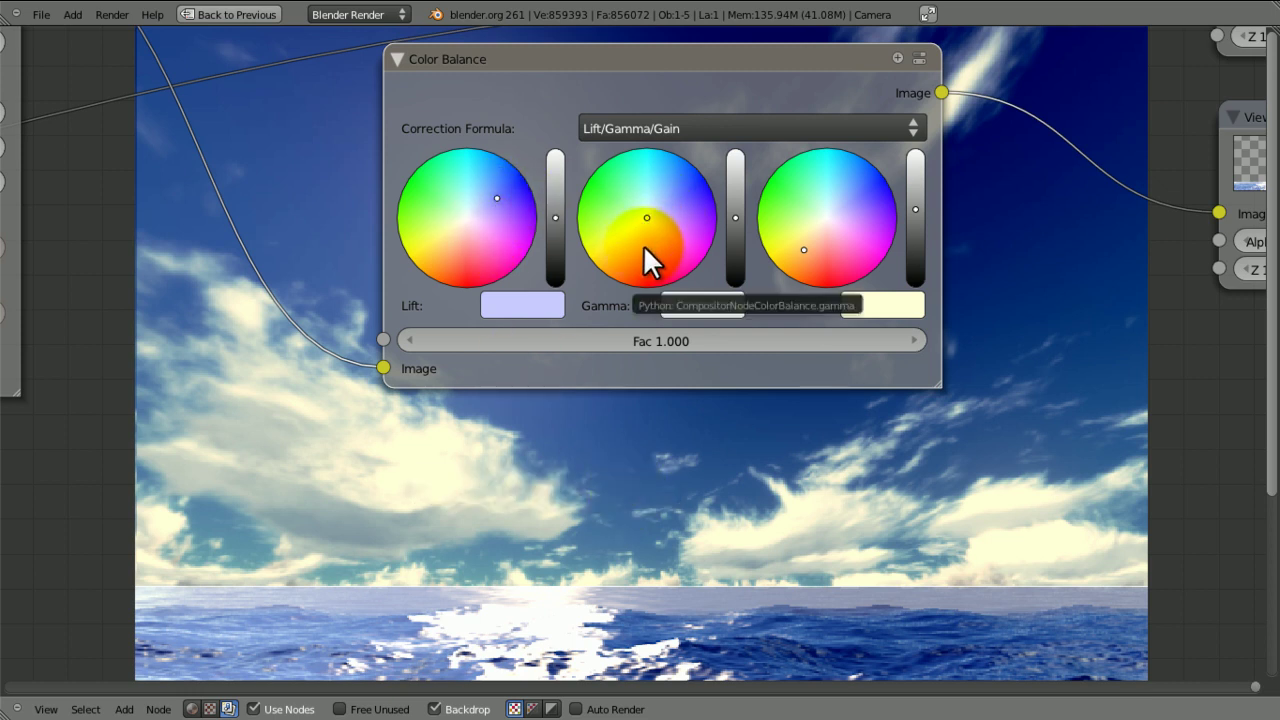
Step: Save the file again and move the Composite and Viewer nodes farther away from the Color Balance node
middle_drag(960, 320, 557, 300)
scroll(557, 310, down, 5)
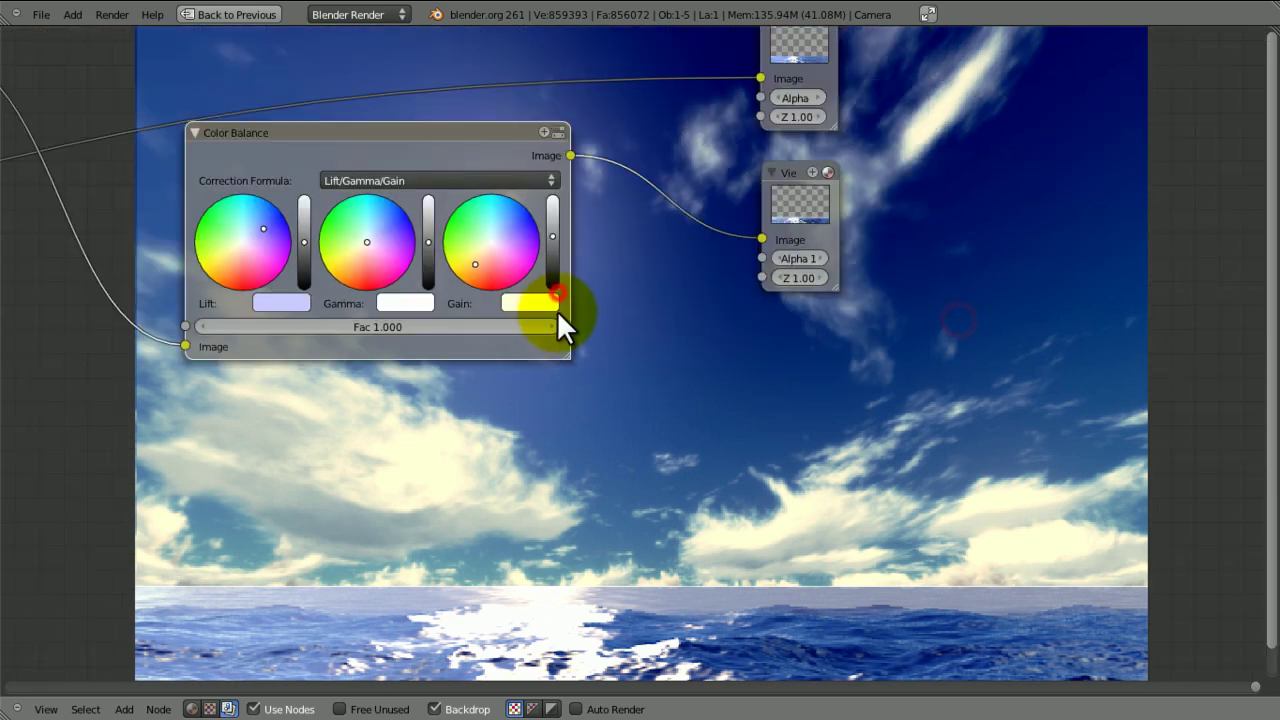
key(ctrl+s)
click(557, 310)
drag(786, 184, 1193, 112)
middle_drag(928, 178, 843, 271)
scroll(843, 271, down, 1)
Step: Add a Math node set to Greater Than with its second value at 0
key(shift+a)
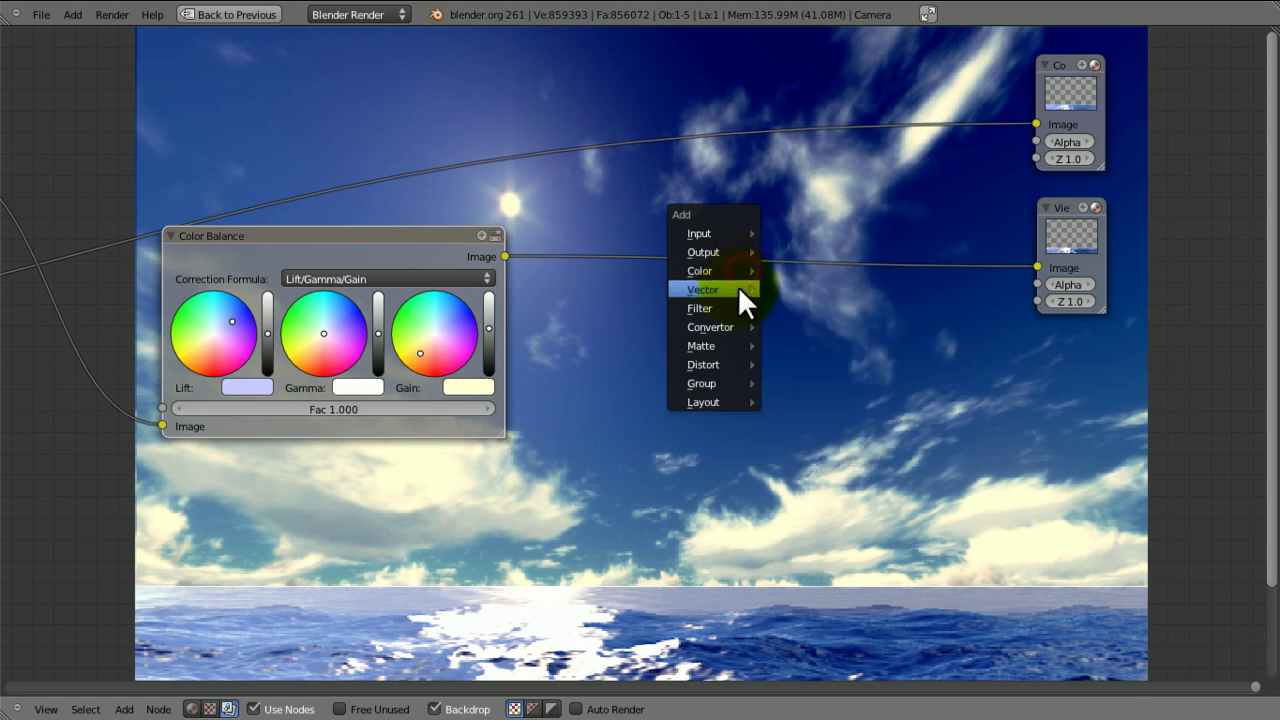
mouse_move(728, 327)
click(846, 401)
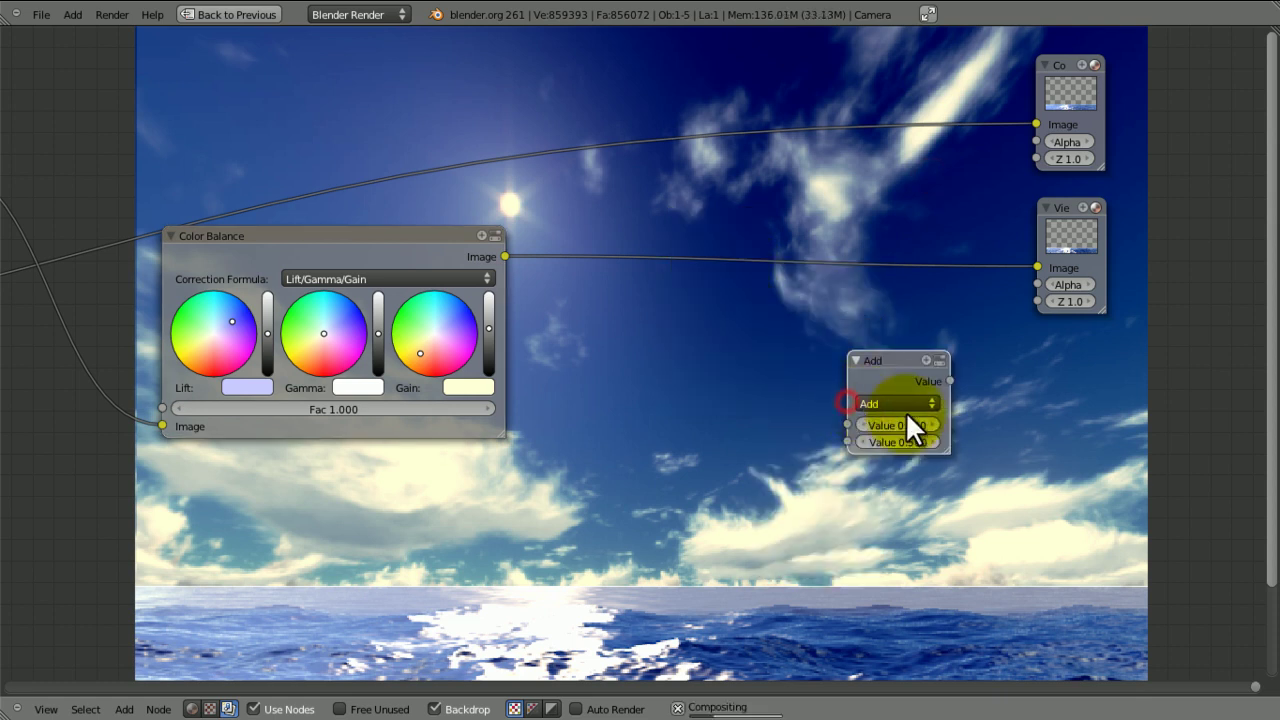
click(900, 403)
click(890, 88)
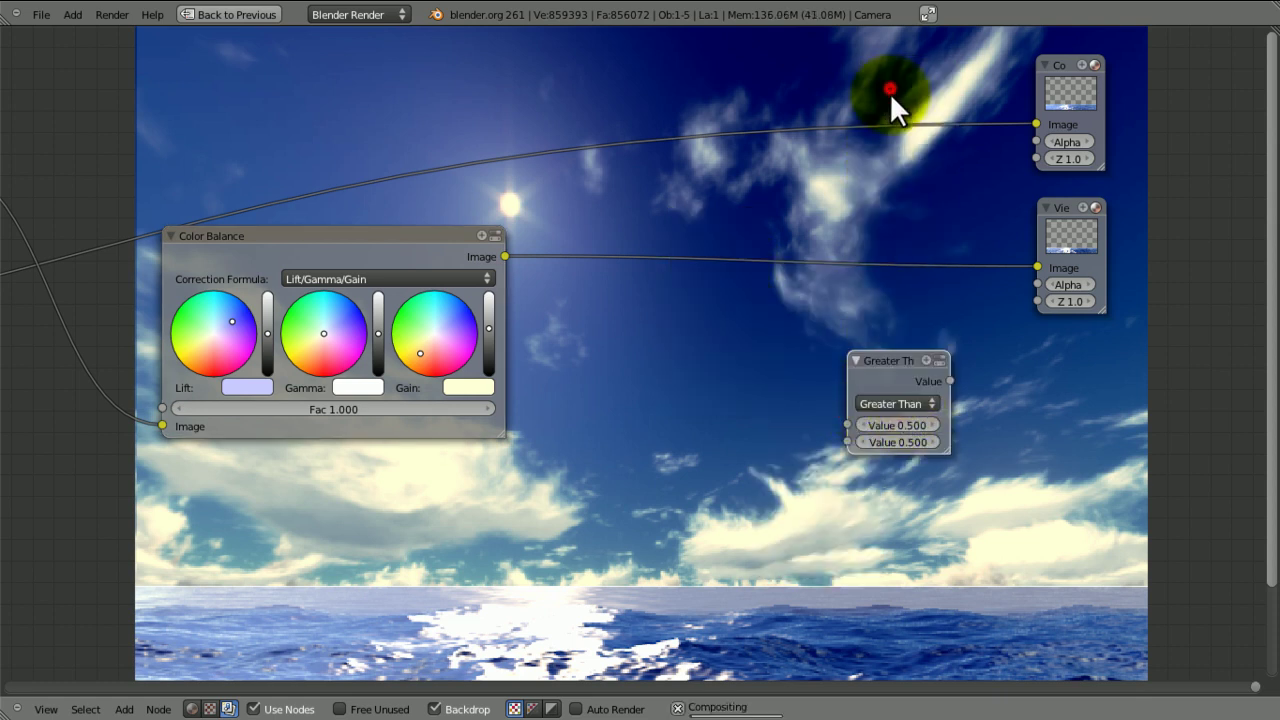
click(892, 441)
text(0)
key(Return)
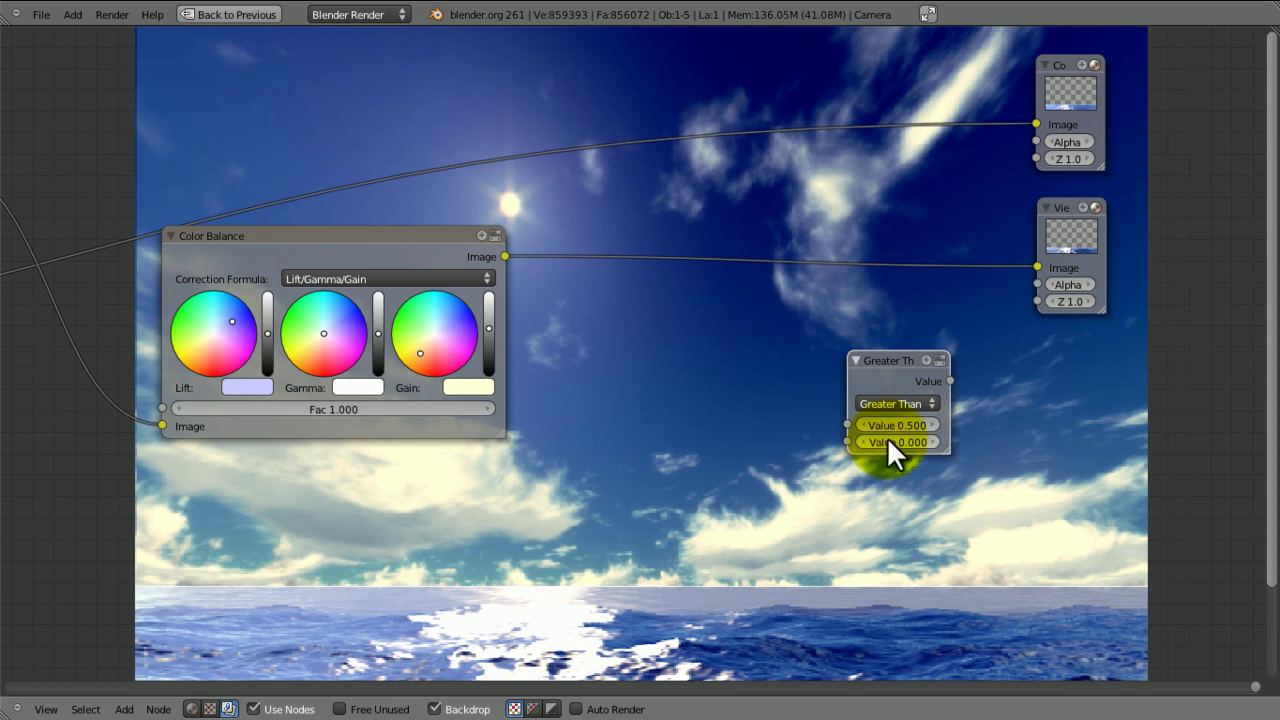
Step: Feed the Color Balance image into the Greater Than node's first value and link its output to a duplicated Viewer
drag(505, 256, 843, 421)
drag(864, 364, 594, 321)
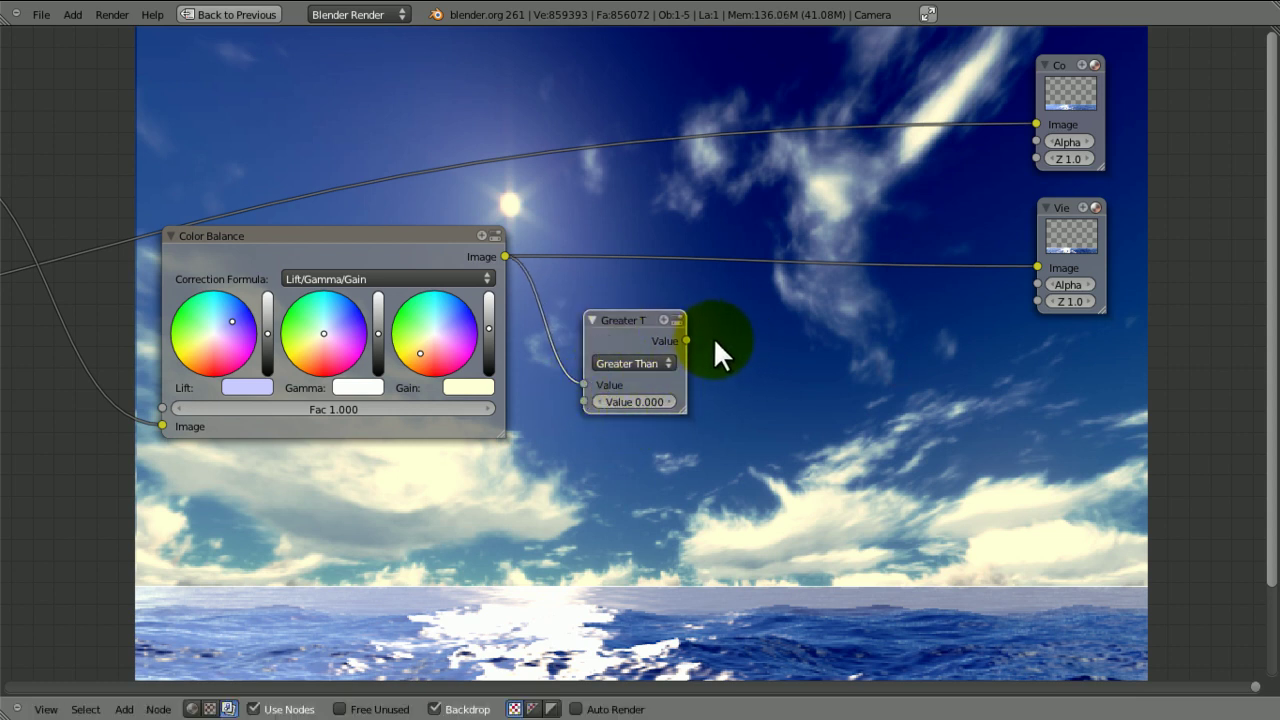
drag(1073, 232, 876, 362)
drag(688, 341, 873, 369)
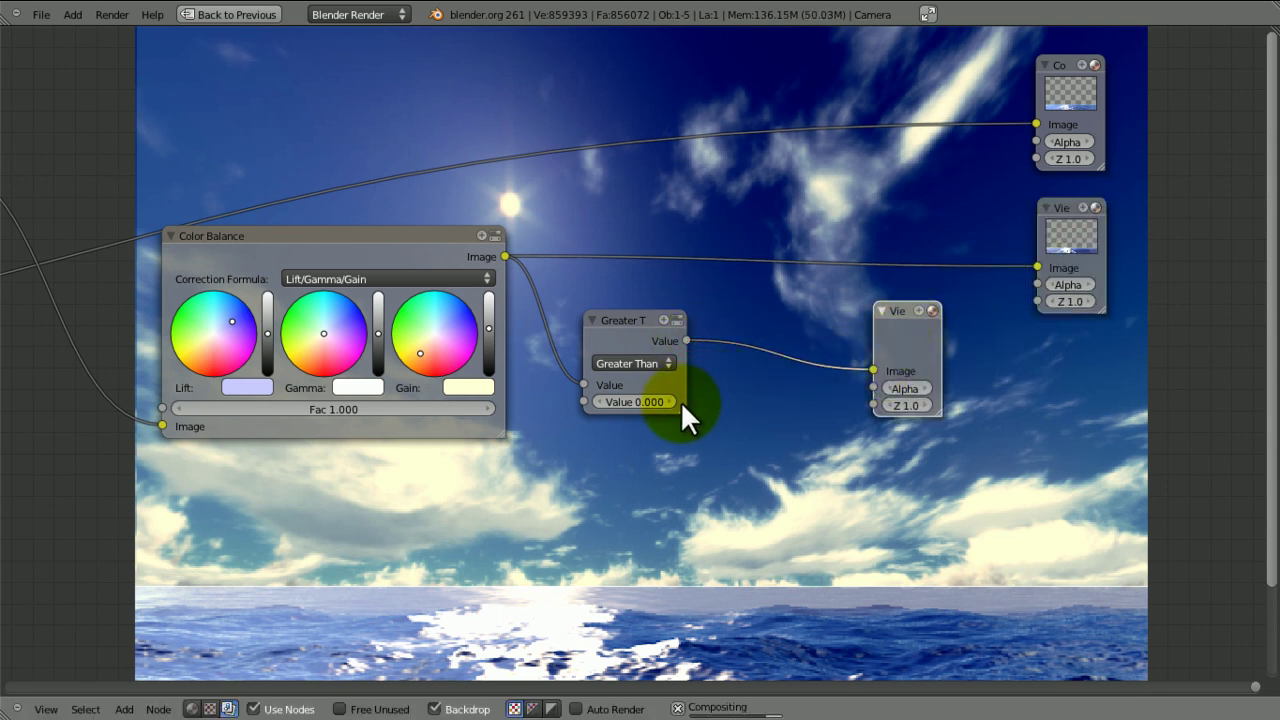
click(894, 334)
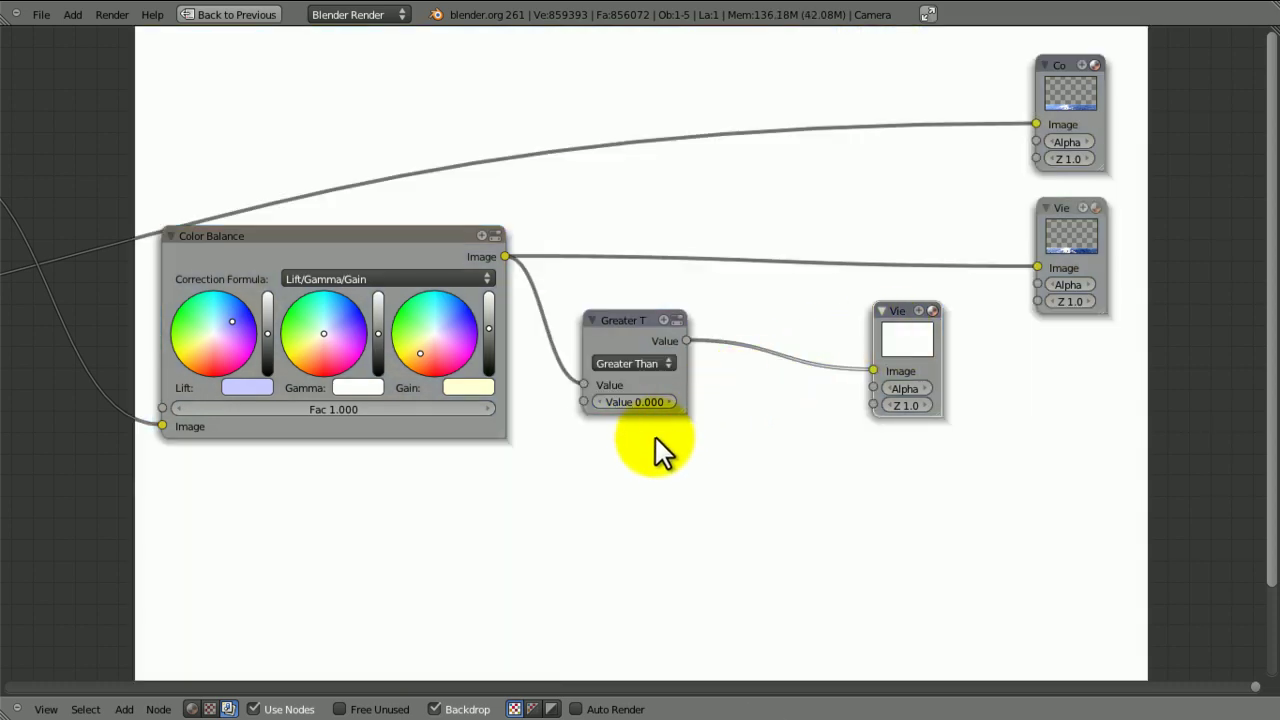
Step: Try -1 as the Greater Than node's second value and restore it to 0
mouse_move(655, 437)
ctrl+middle_down()
mouse_move(648, 414)
mouse_move(642, 424)
ctrl+middle_up()
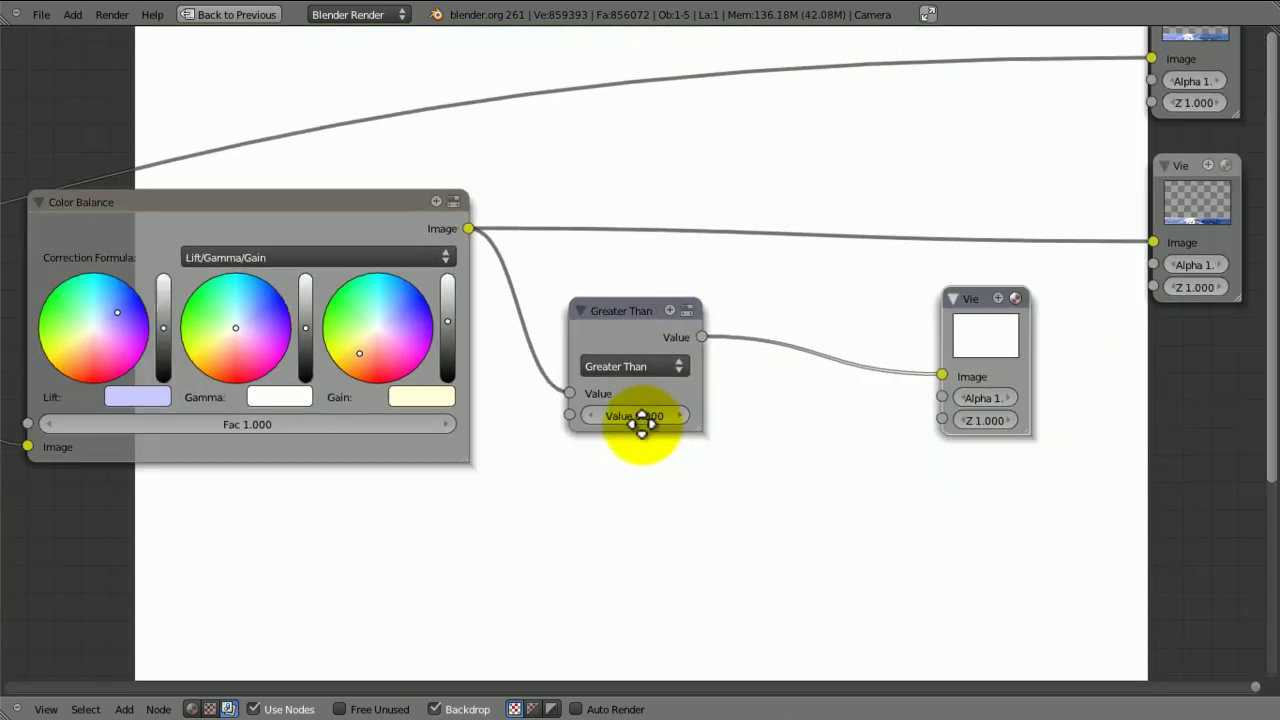
middle_drag(886, 186, 737, 177)
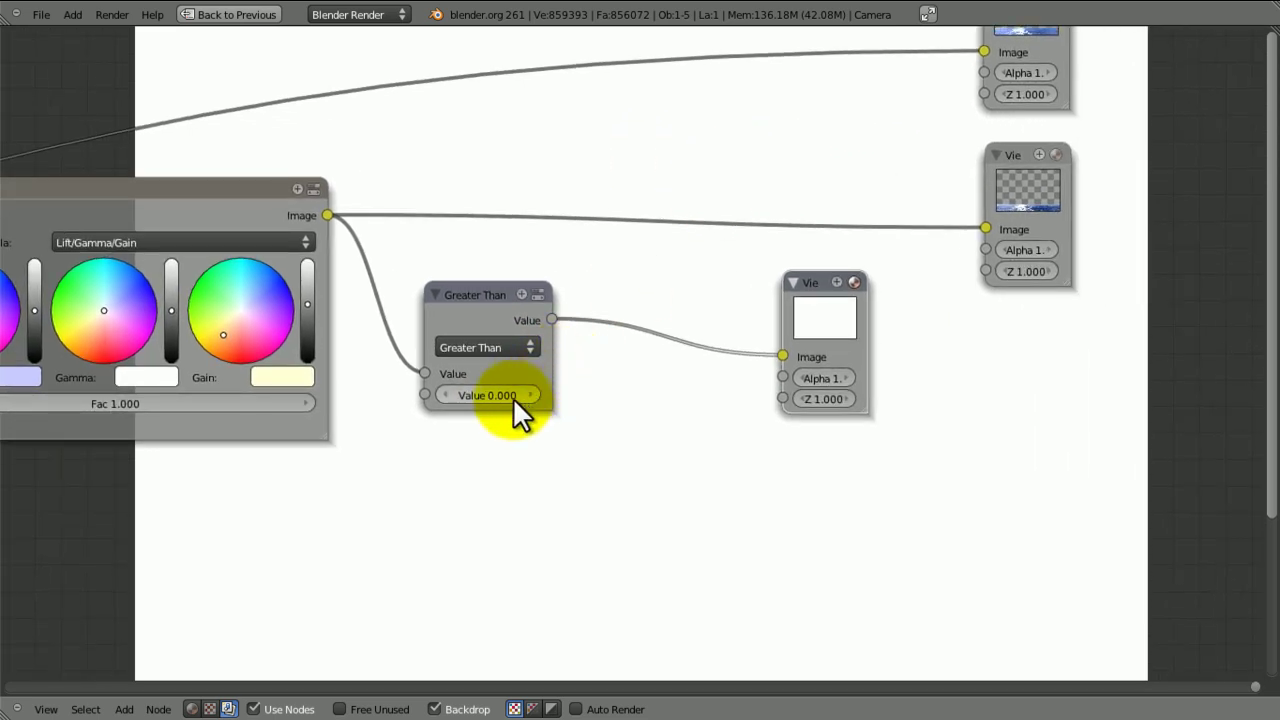
click(477, 393)
text(1)
key(Return)
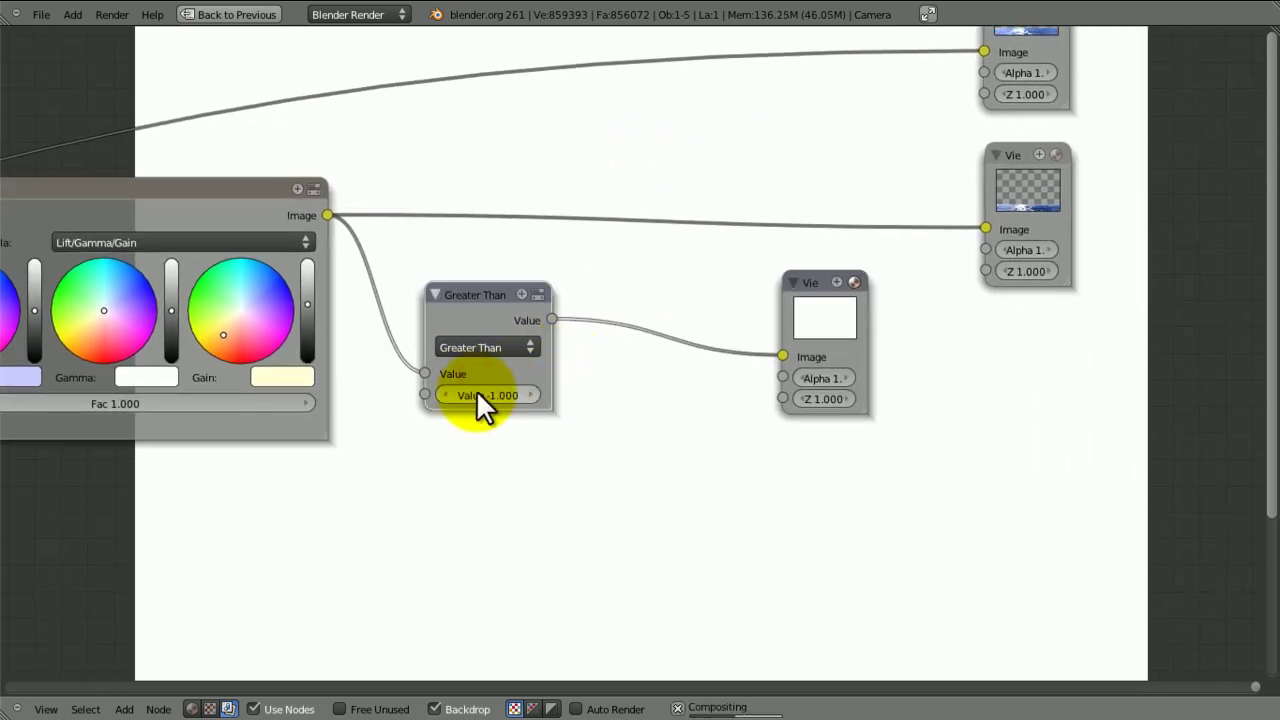
text(0)
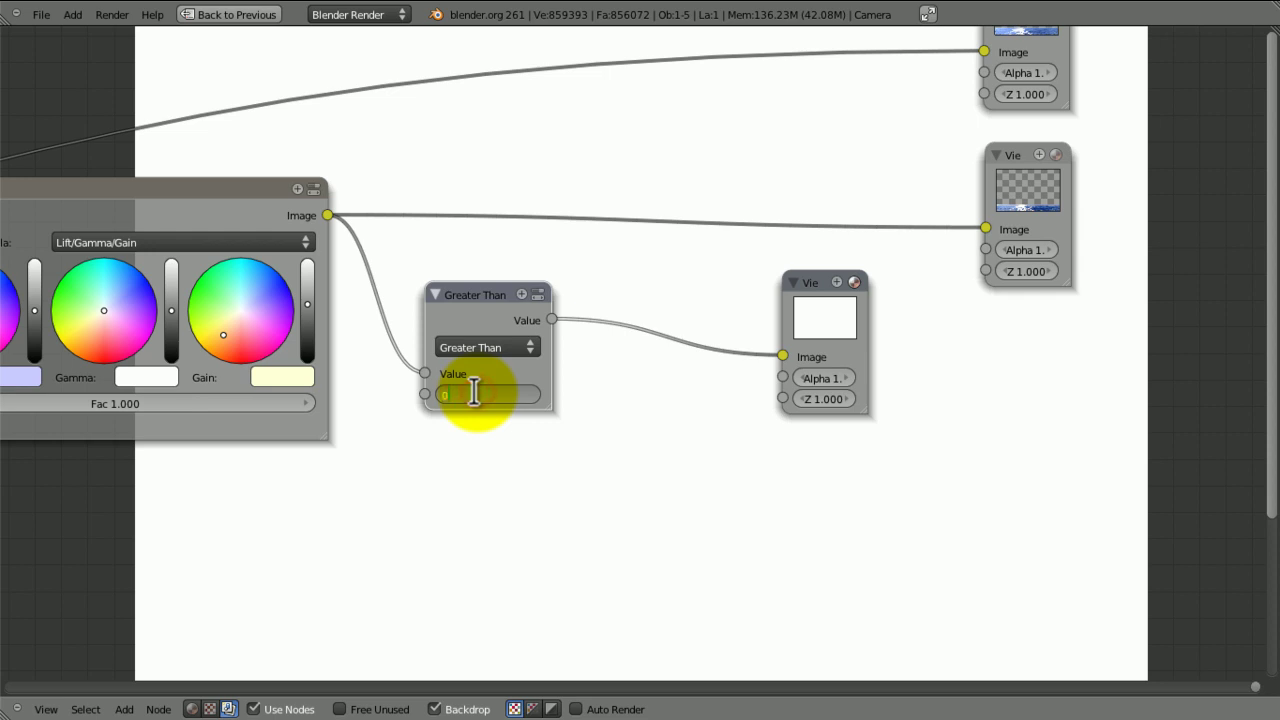
key(Return)
Step: Save over the blend file and spread the output nodes apart, leaving room between Greater Than and its Viewer
key(ctrl+s)
click(731, 365)
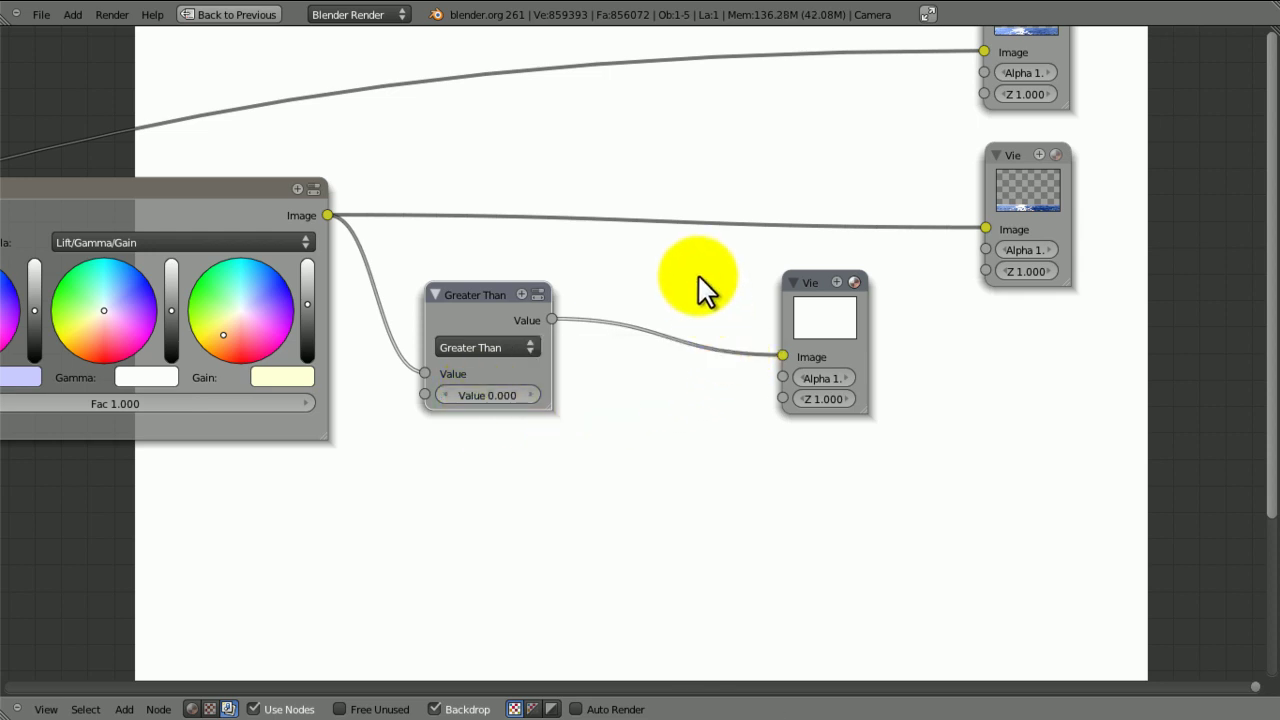
middle_drag(697, 273, 493, 400)
drag(640, 460, 840, 479)
scroll(743, 461, down, 2)
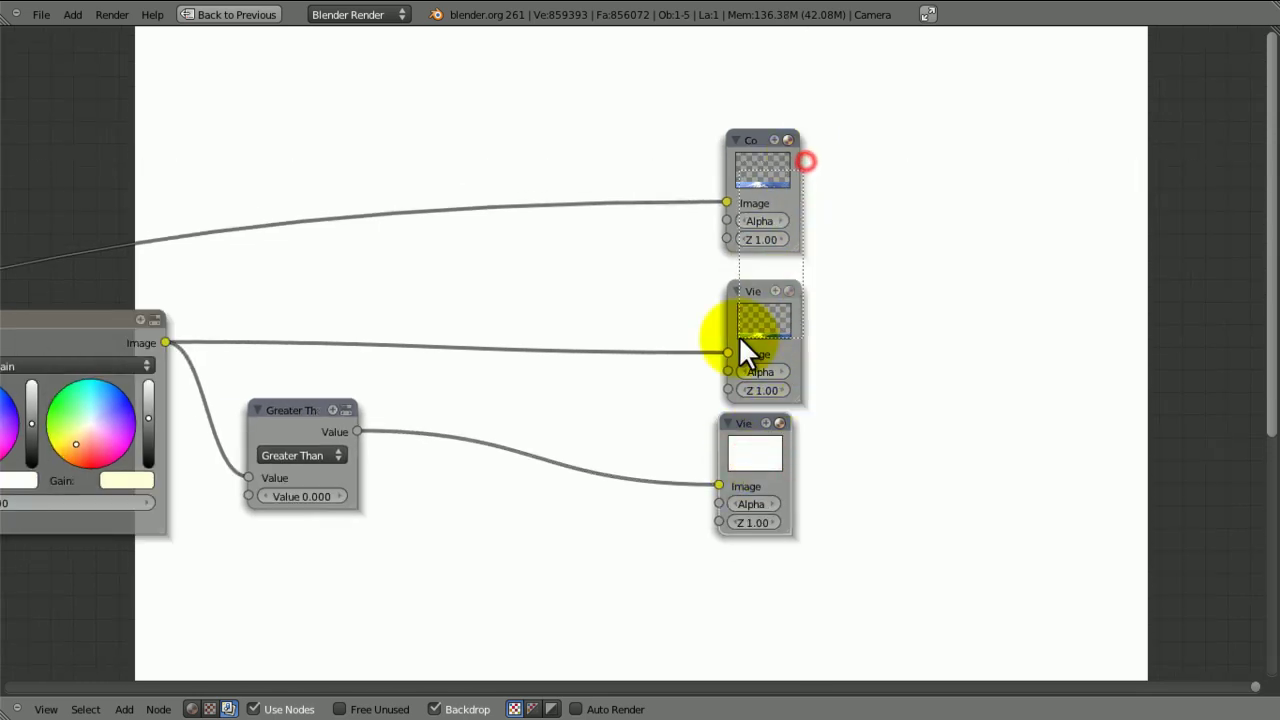
drag(738, 335, 740, 190)
drag(762, 448, 1012, 416)
Step: Insert a Lens Distortion node between Greater Than and its Viewer, with the Greater Than value linked to the Image input
key(shift+a)
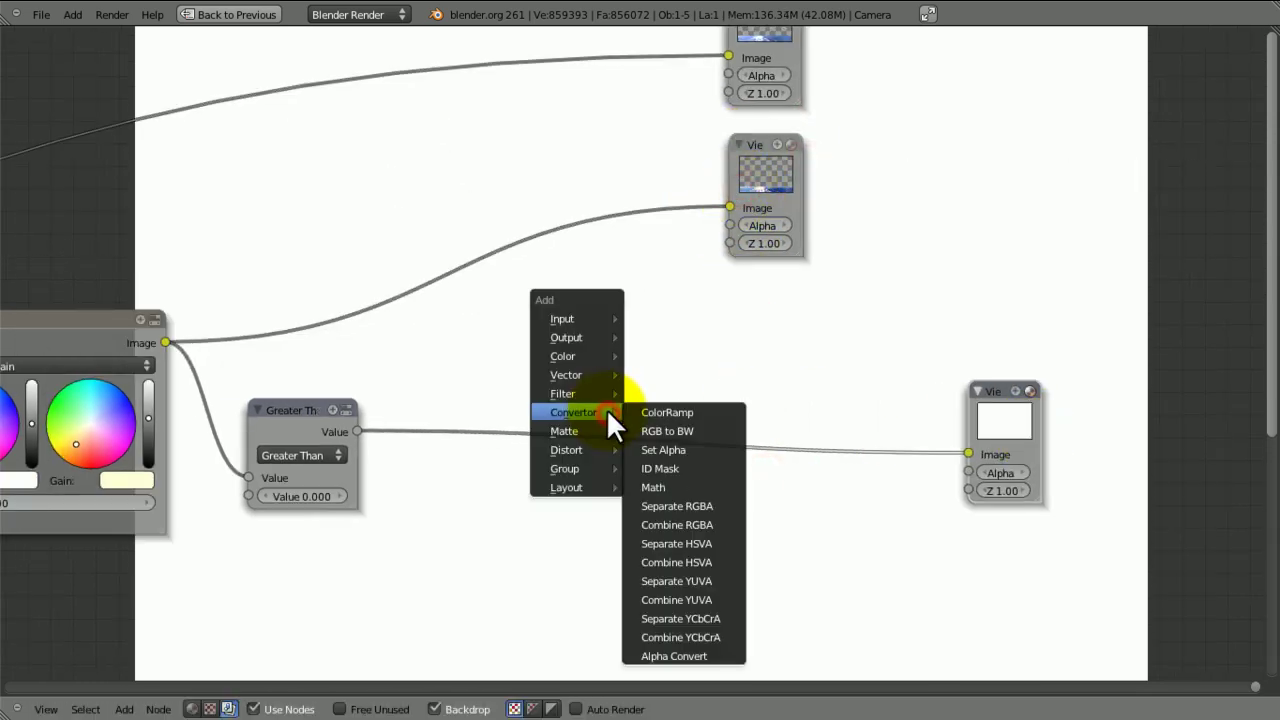
mouse_move(577, 445)
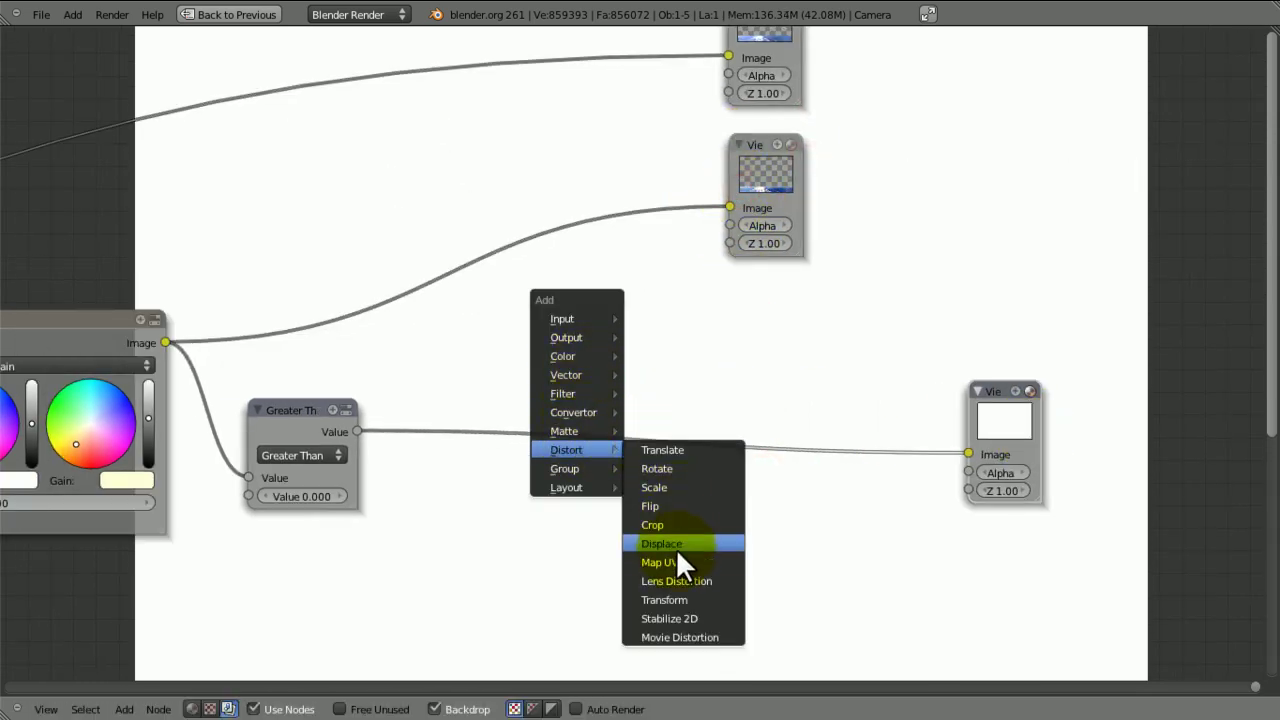
click(671, 580)
click(586, 310)
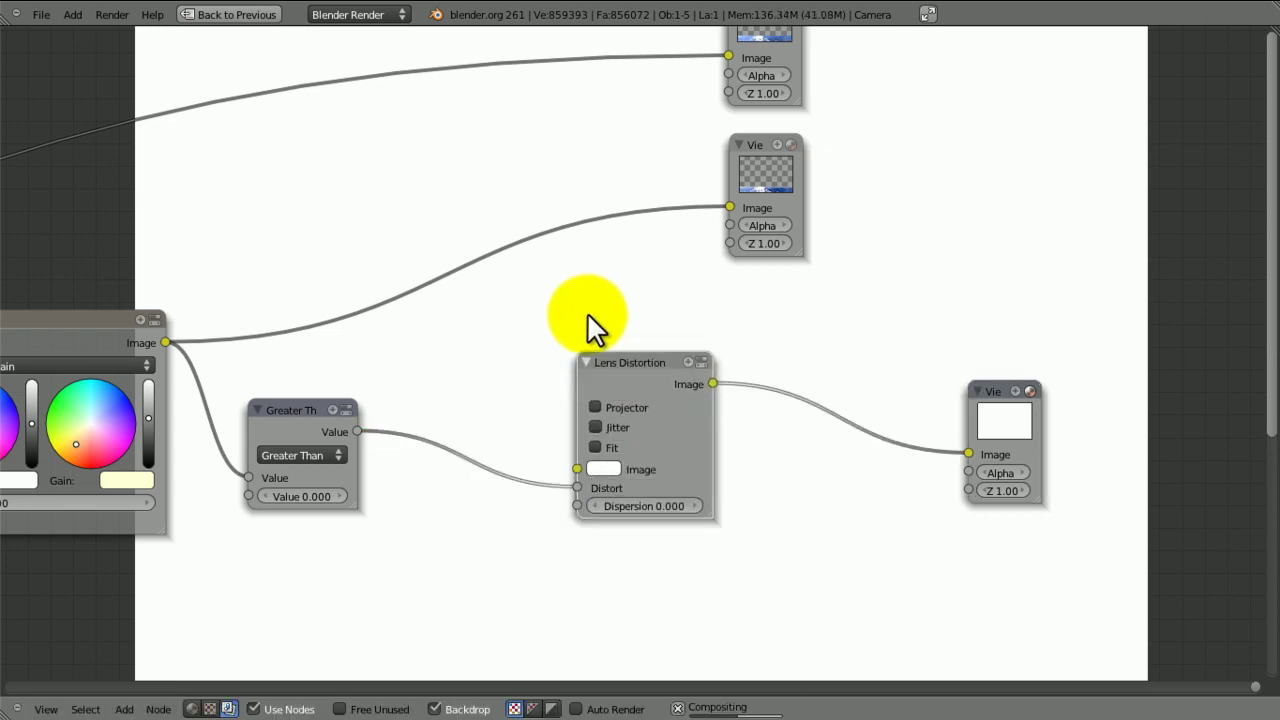
drag(577, 469, 550, 460)
drag(358, 426, 578, 469)
Step: Set the Lens Distortion node's Distort value to 1
click(625, 487)
text(1)
key(Return)
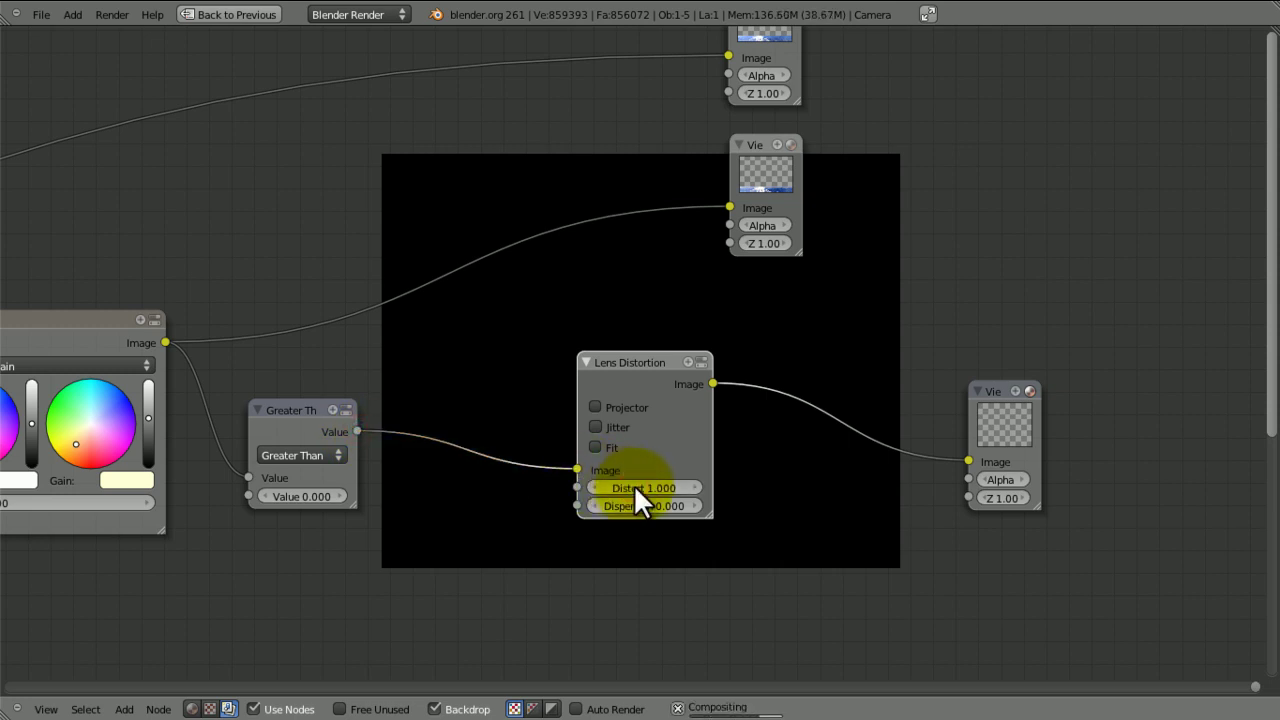
Step: Save over the blend file and move the mask's Viewer farther away from the Lens Distortion node
key(ctrl+s)
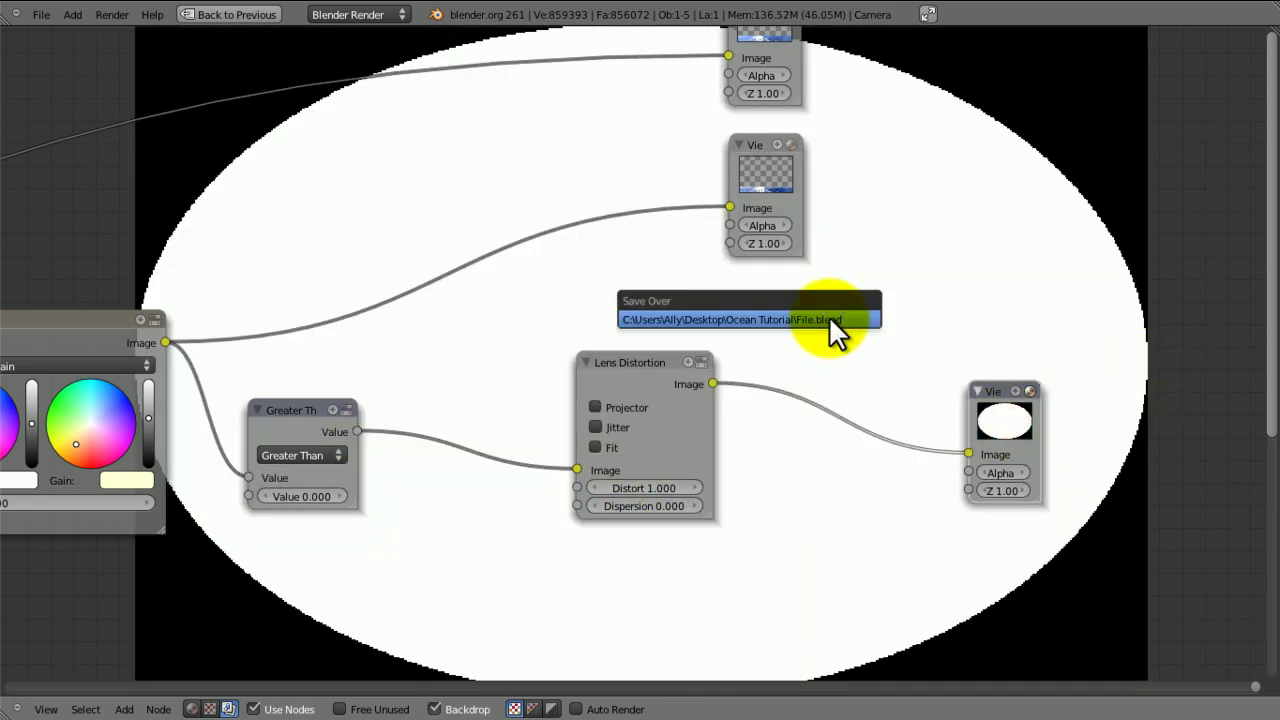
click(835, 320)
middle_drag(917, 400, 548, 357)
drag(608, 366, 858, 334)
key(shift+a)
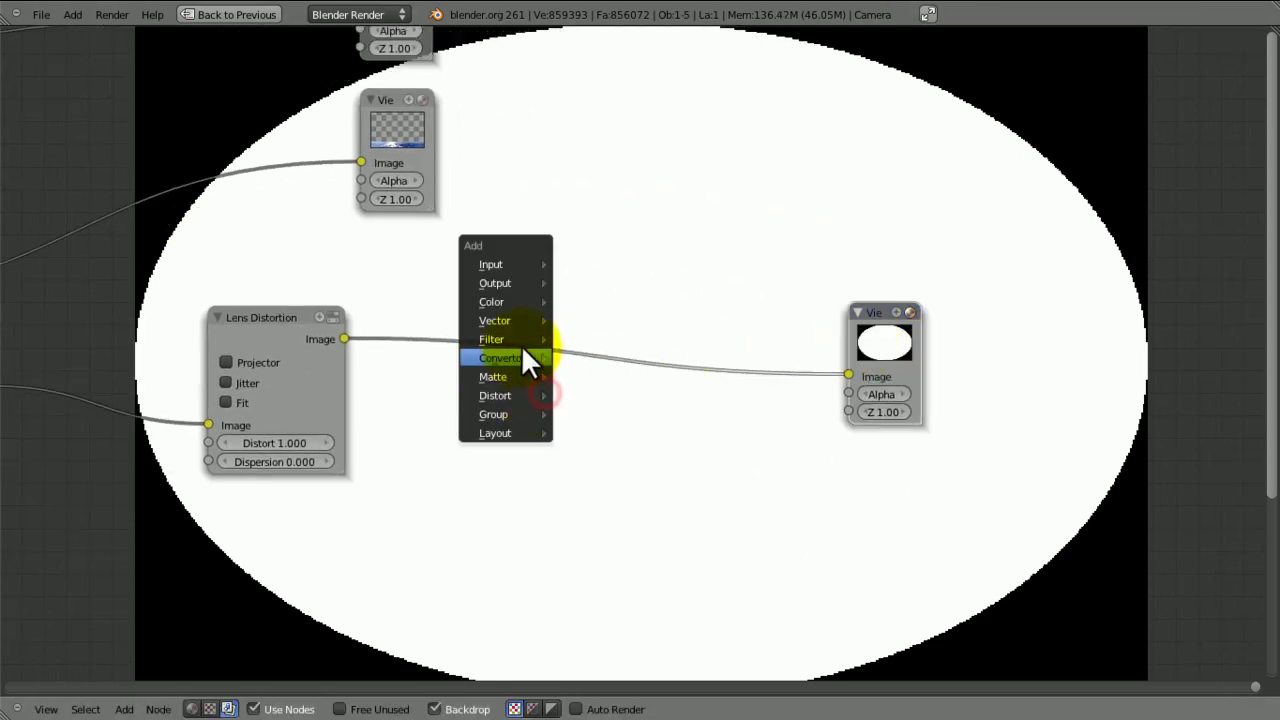
mouse_move(520, 343)
click(600, 338)
click(612, 342)
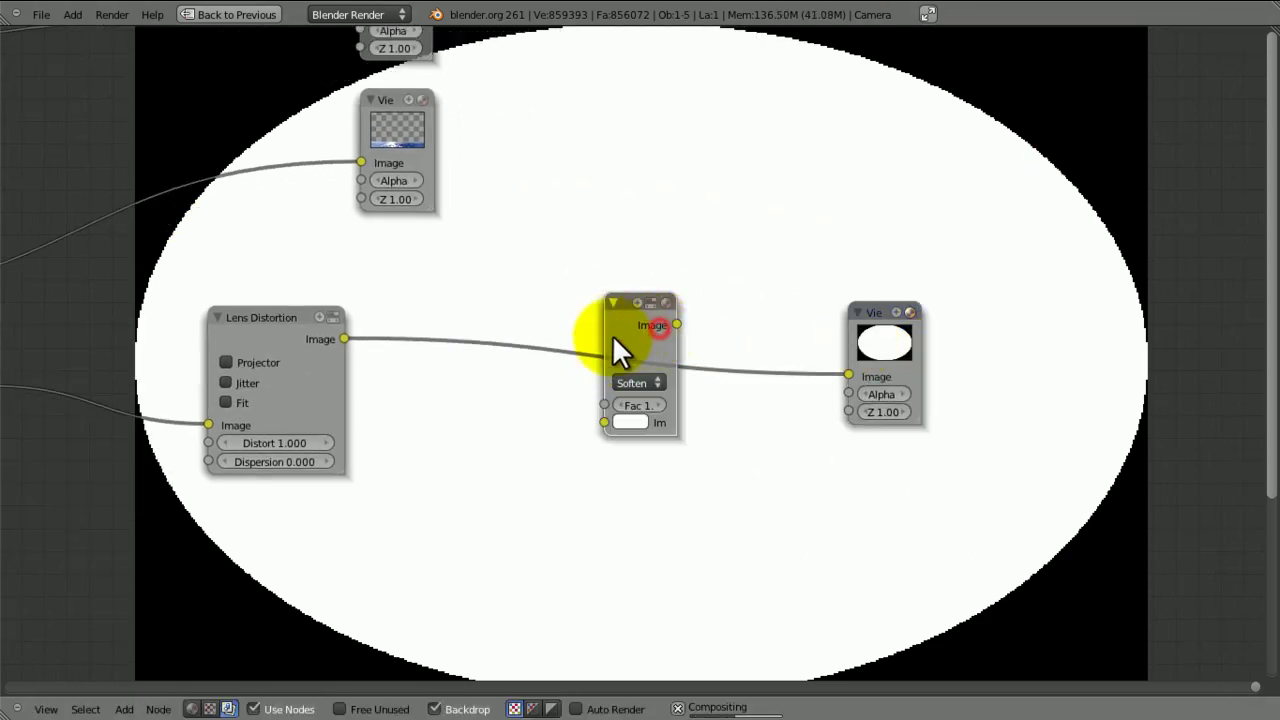
key(x)
Step: Insert a Blur node set to Fast Gaussian between Lens Distortion and the mask's Viewer, and save over the blend file
key(shift+a)
mouse_move(465, 332)
click(570, 345)
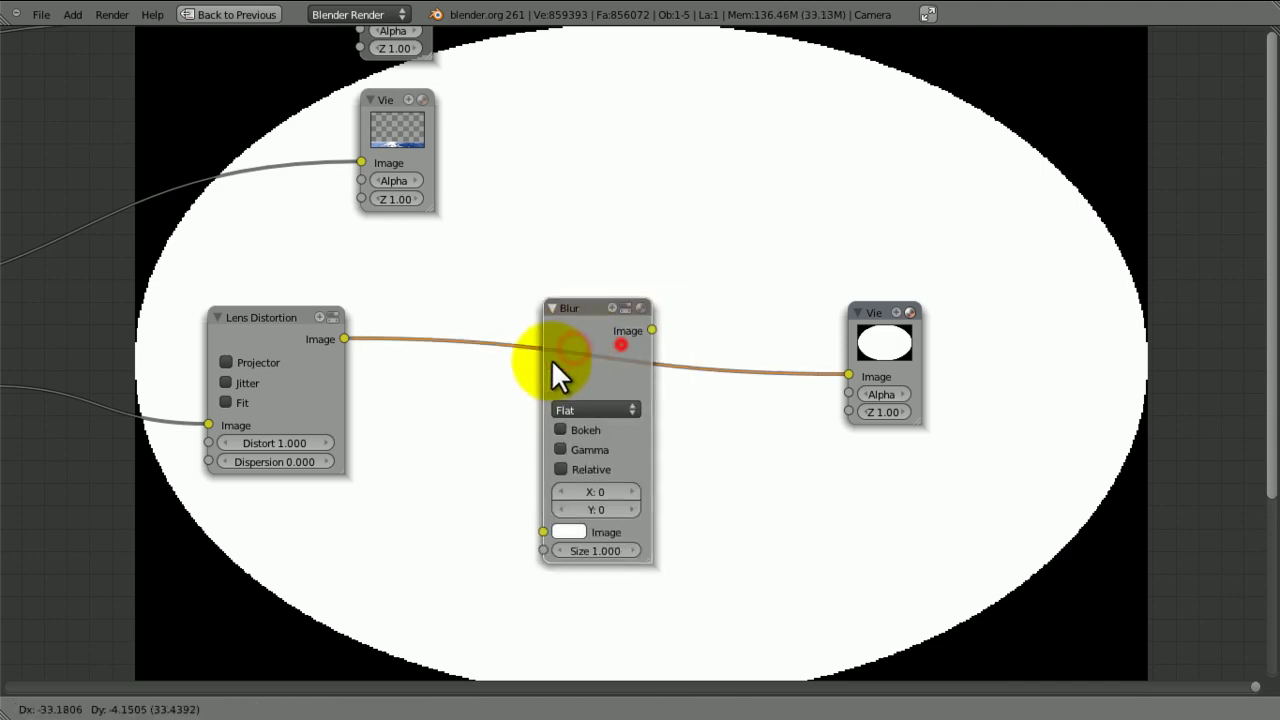
click(530, 370)
click(553, 435)
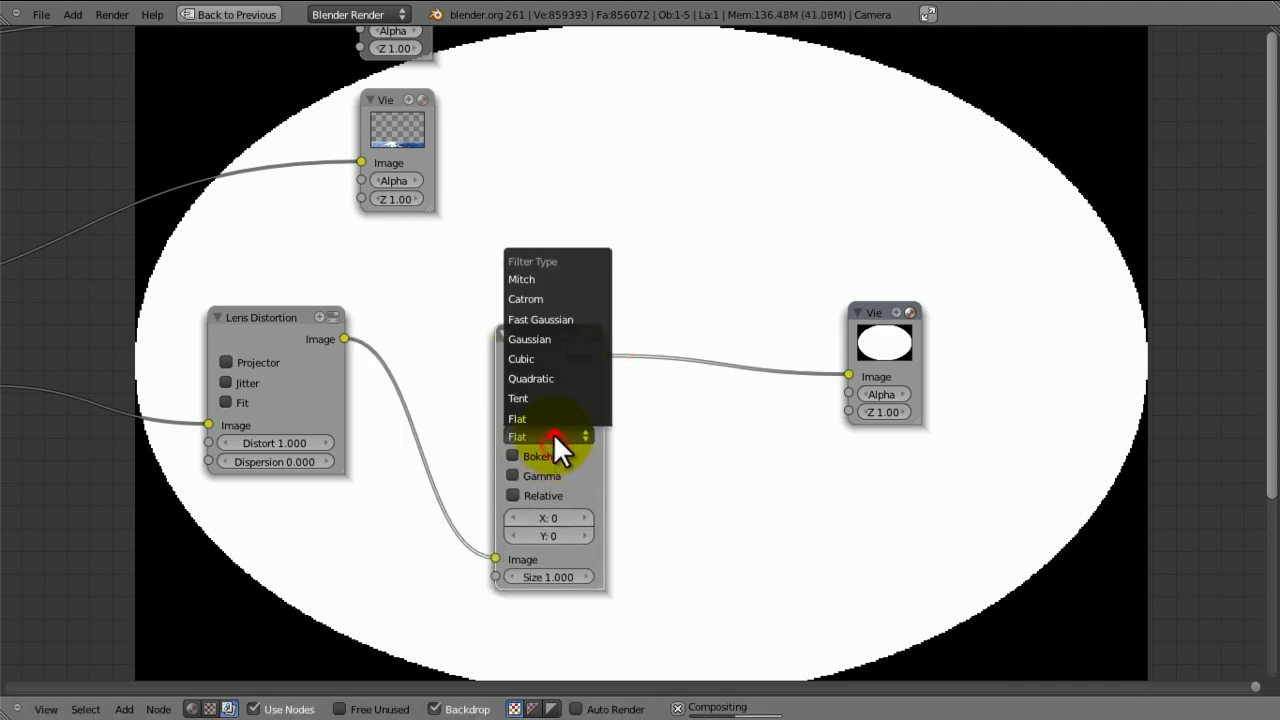
click(547, 318)
key(ctrl+s)
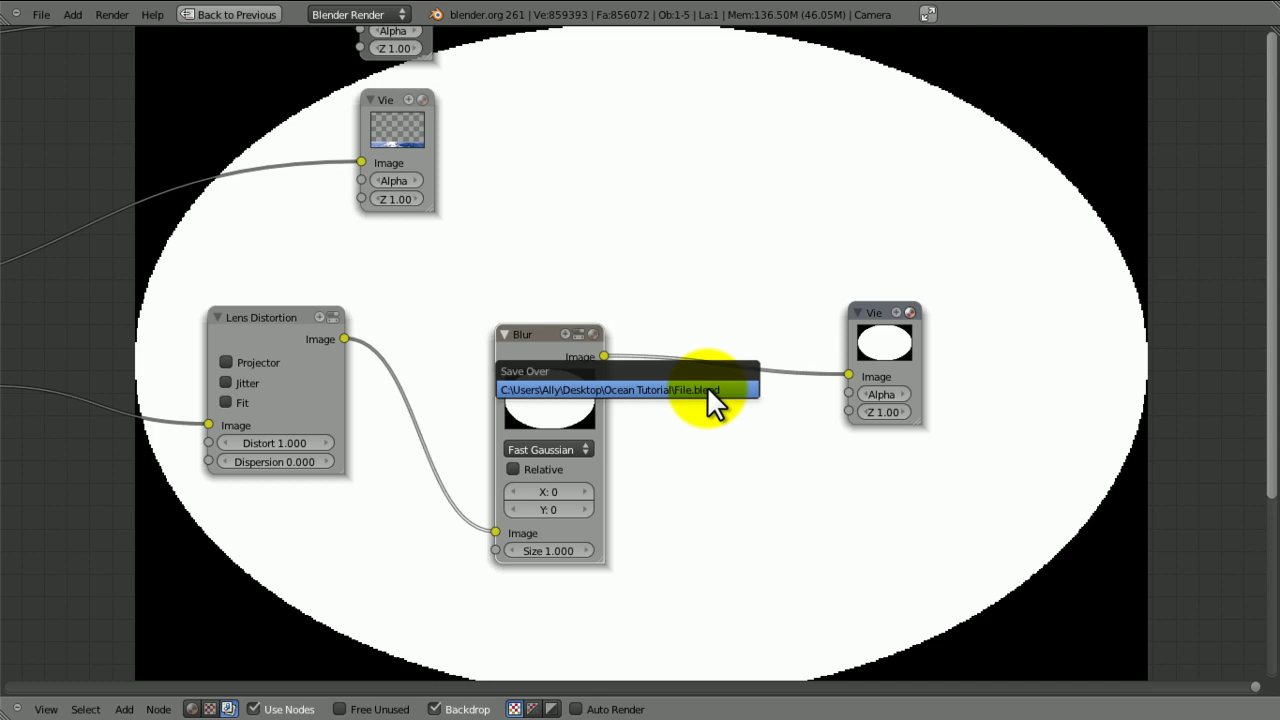
click(707, 388)
key(ctrl+s)
click(707, 388)
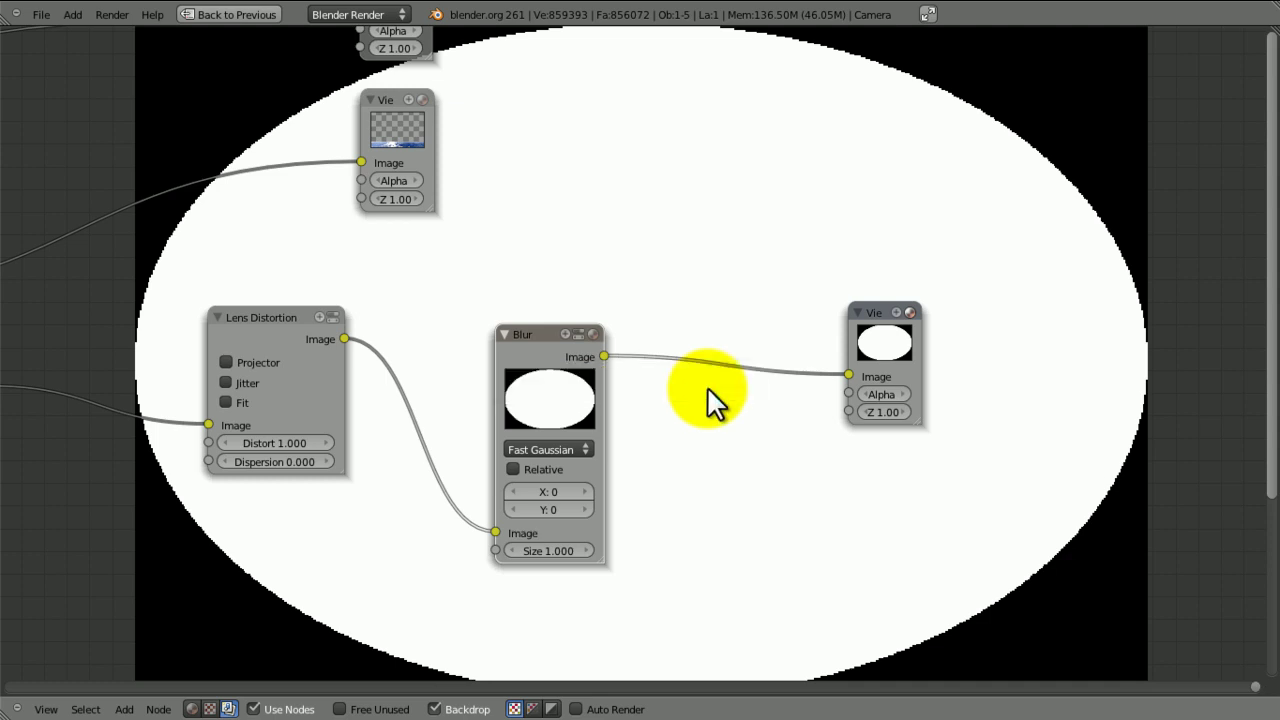
Step: Set the Blur node's X and Y sizes to 250
middle_drag(672, 427, 690, 328)
scroll(690, 328, up, 1)
click(570, 400)
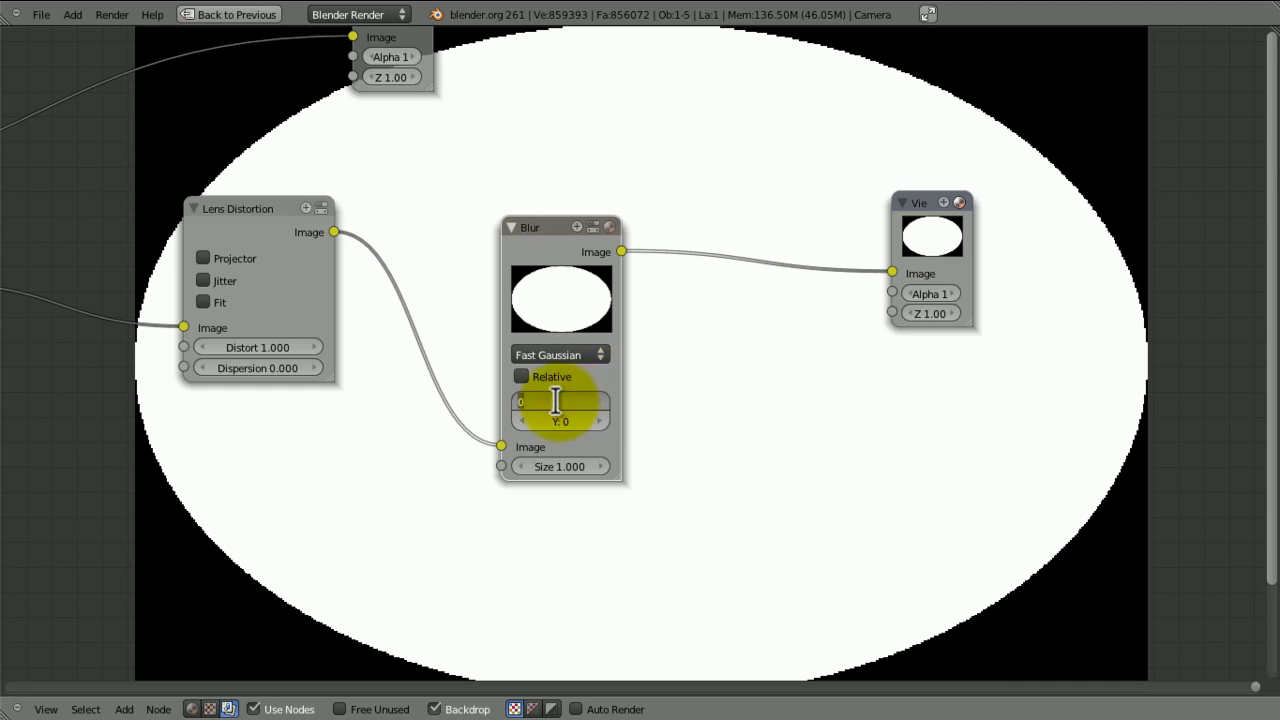
text(250)
key(Tab)
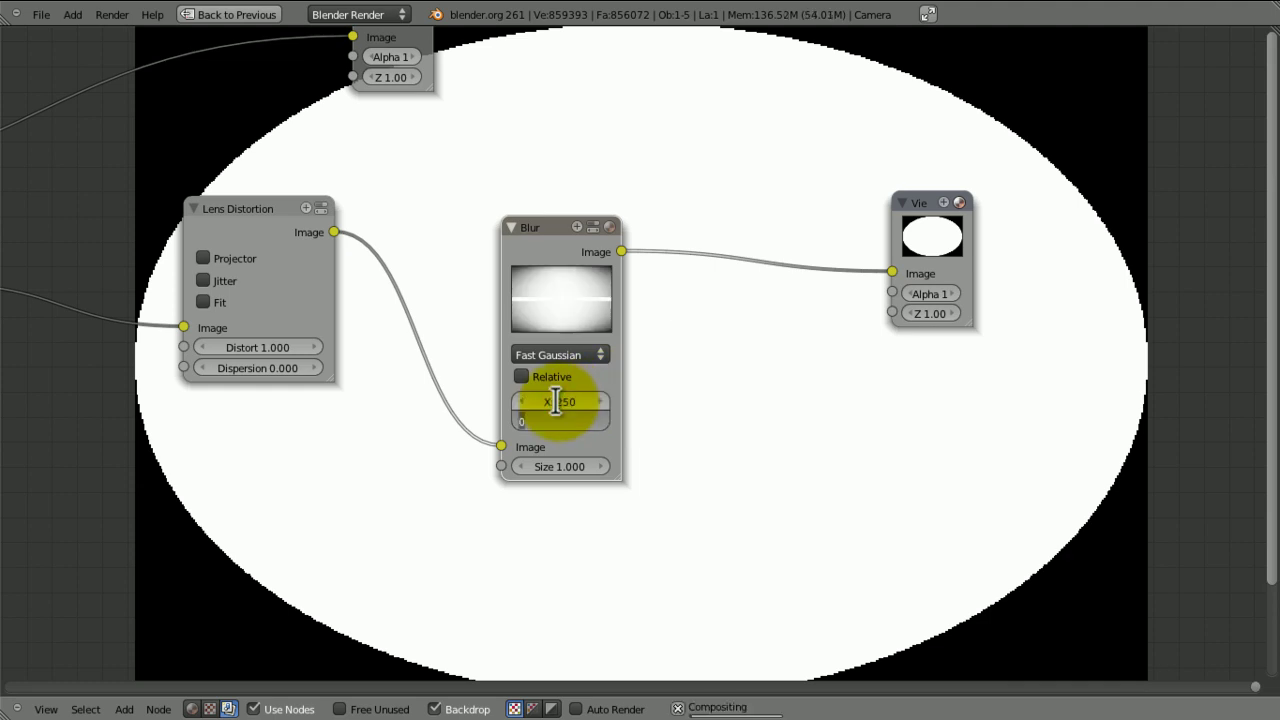
text(250)
key(Return)
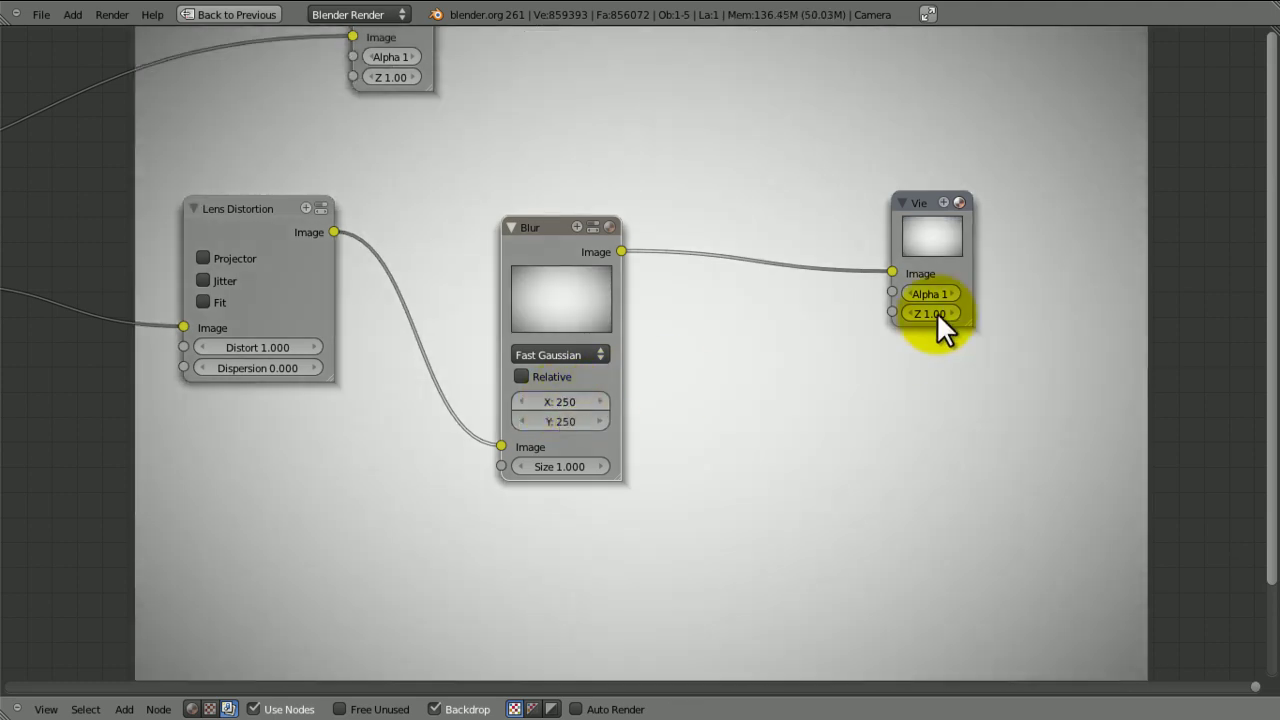
Step: Try relative blurring at 75% in X and Y with the Y, X and None aspect corrections, and turn Relative back off
click(592, 356)
click(528, 362)
click(521, 376)
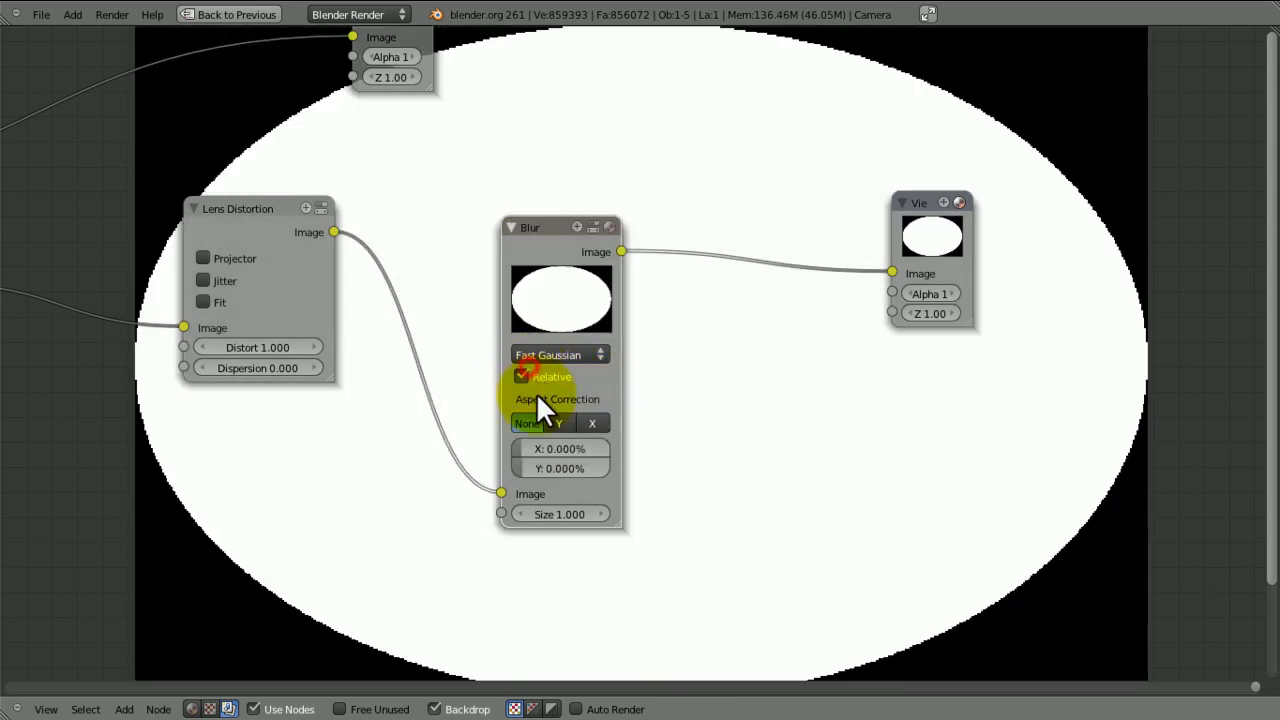
click(545, 440)
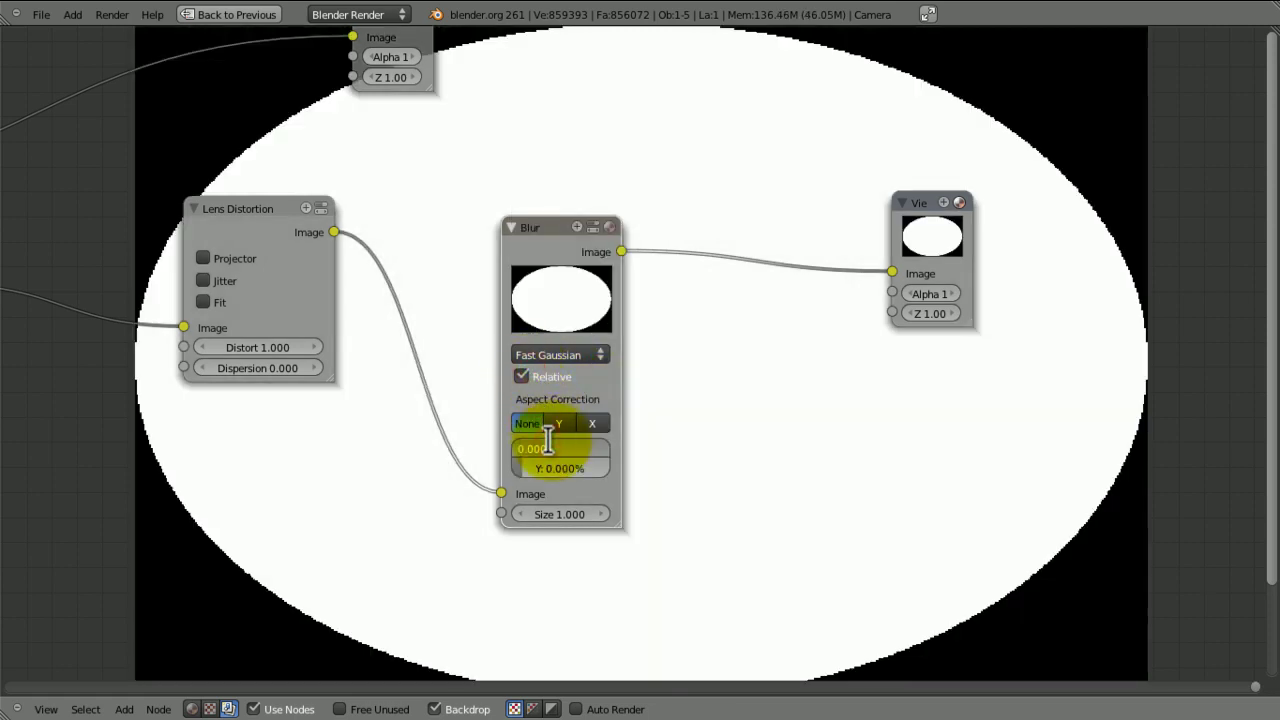
text(75)
key(Return)
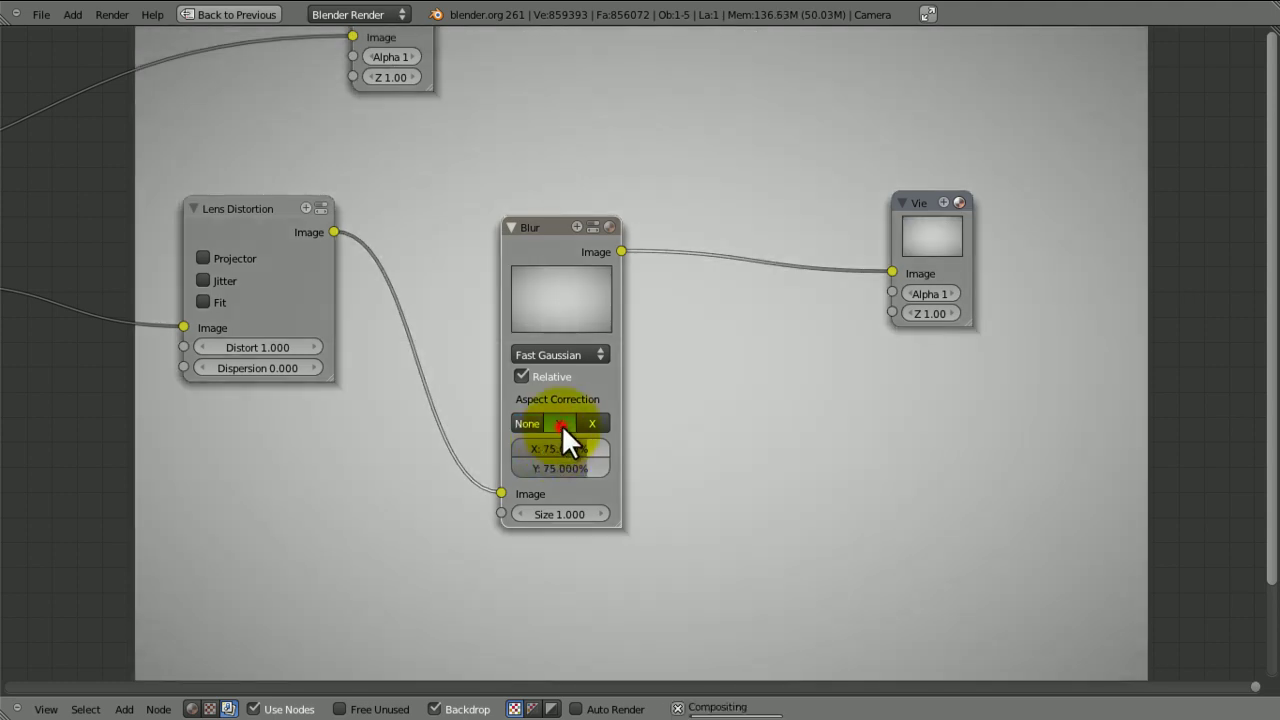
click(561, 424)
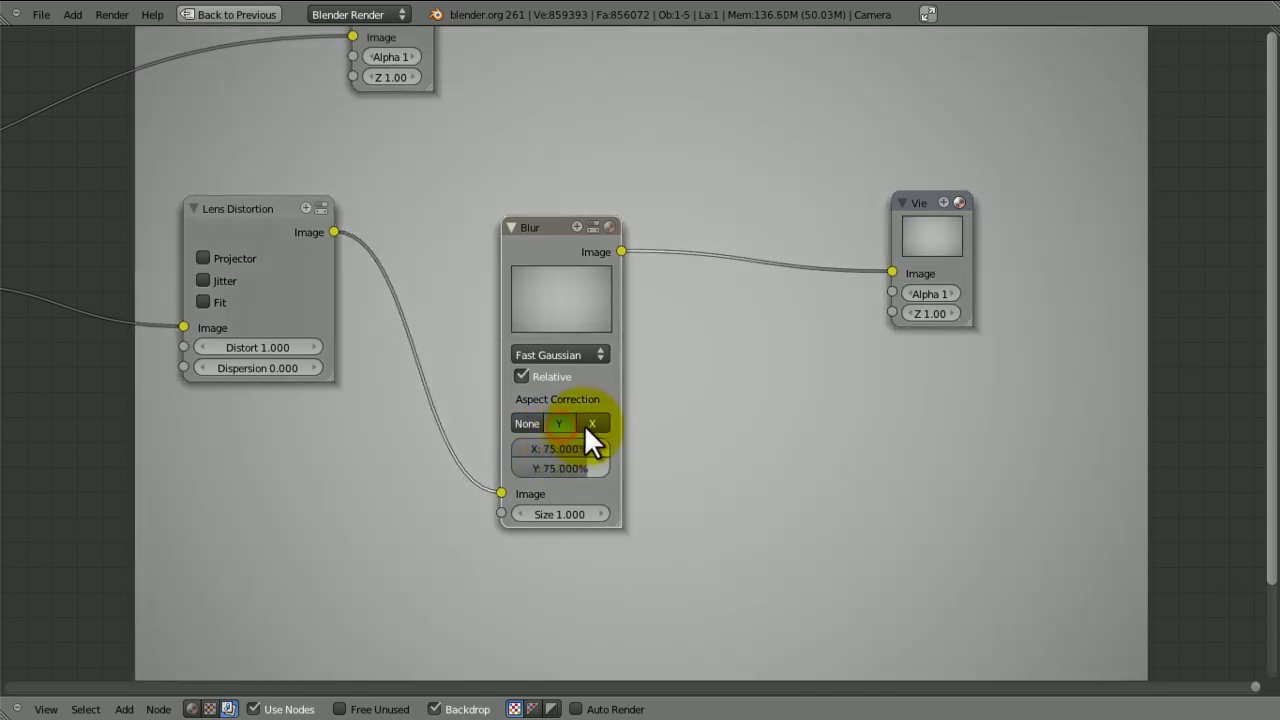
click(588, 425)
click(526, 423)
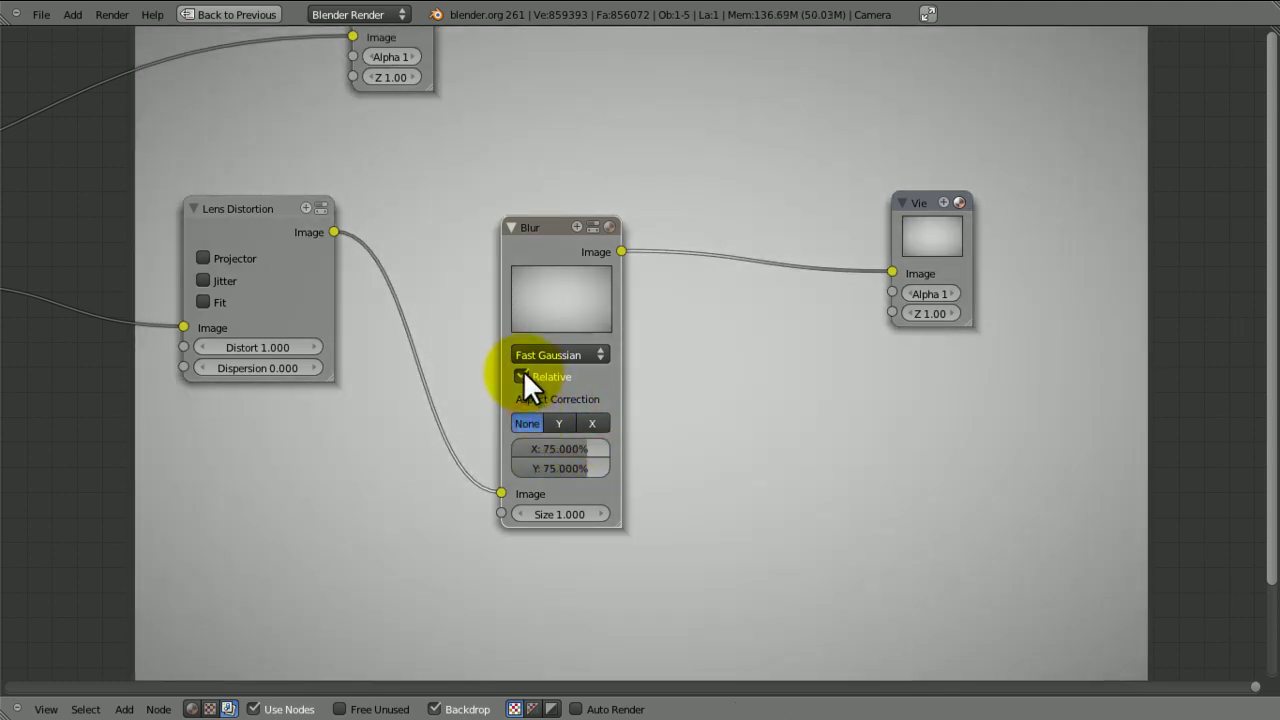
click(521, 376)
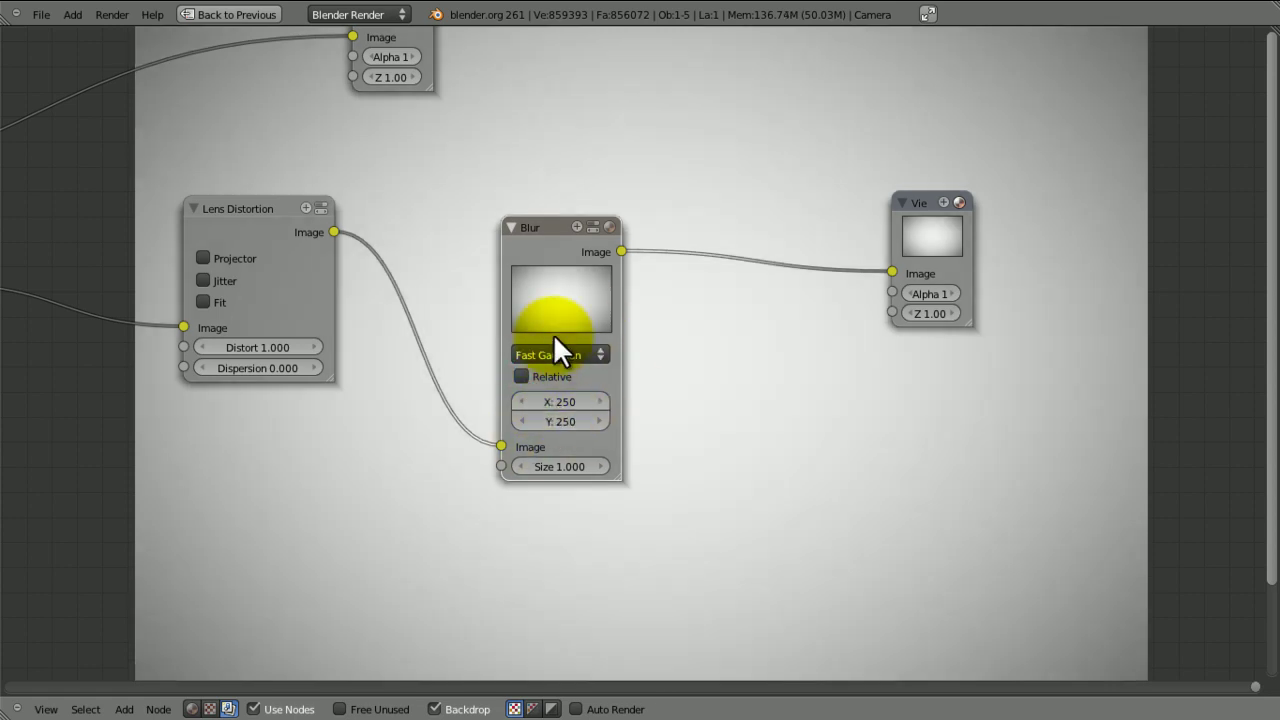
Step: Move the Blur node closer to Lens Distortion and shift the Composite and upper Viewer nodes away to make room
middle_drag(766, 349, 679, 440)
scroll(514, 393, down, 2)
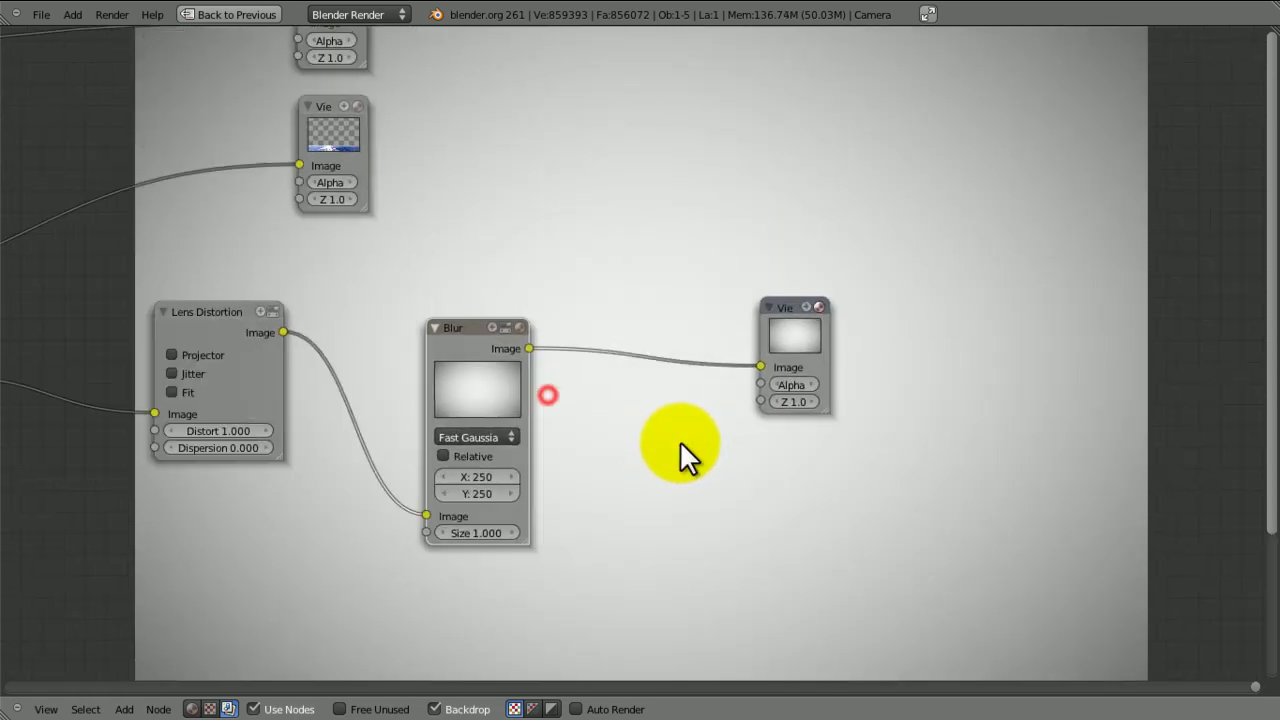
scroll(680, 444, down, 1)
drag(486, 374, 400, 323)
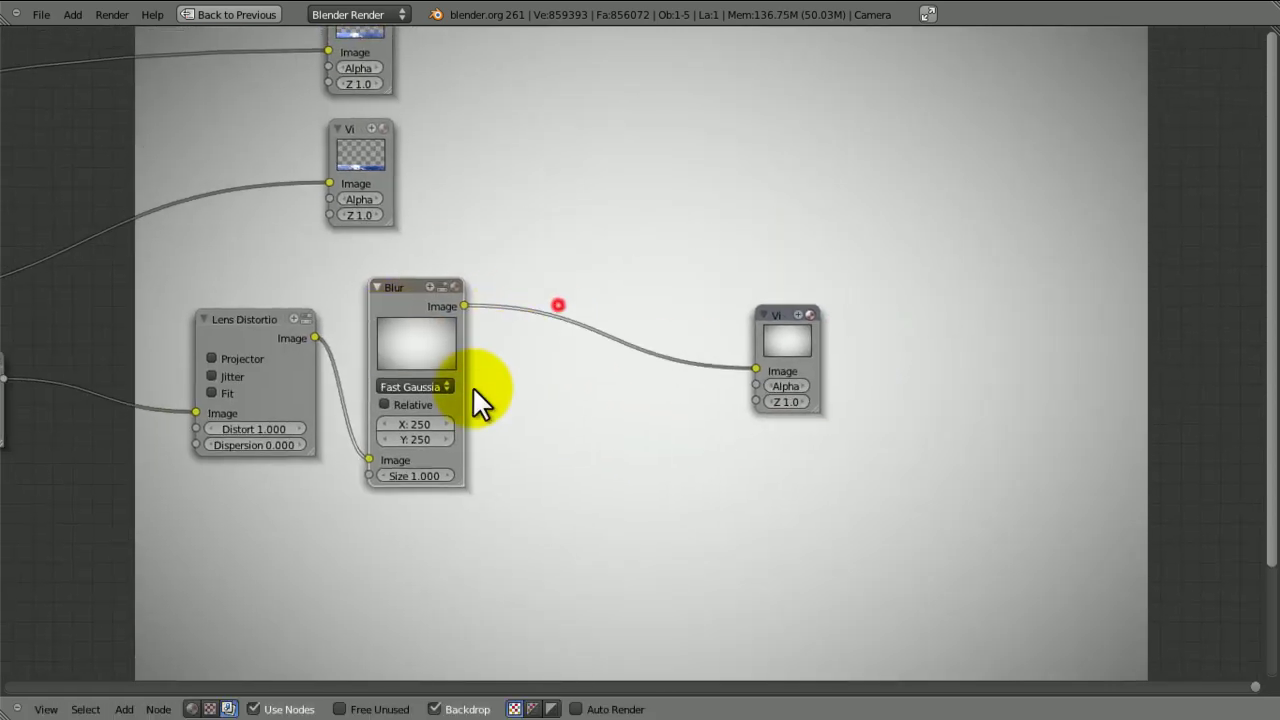
middle_drag(558, 305, 479, 386)
key(b)
drag(340, 100, 270, 215)
key(g)
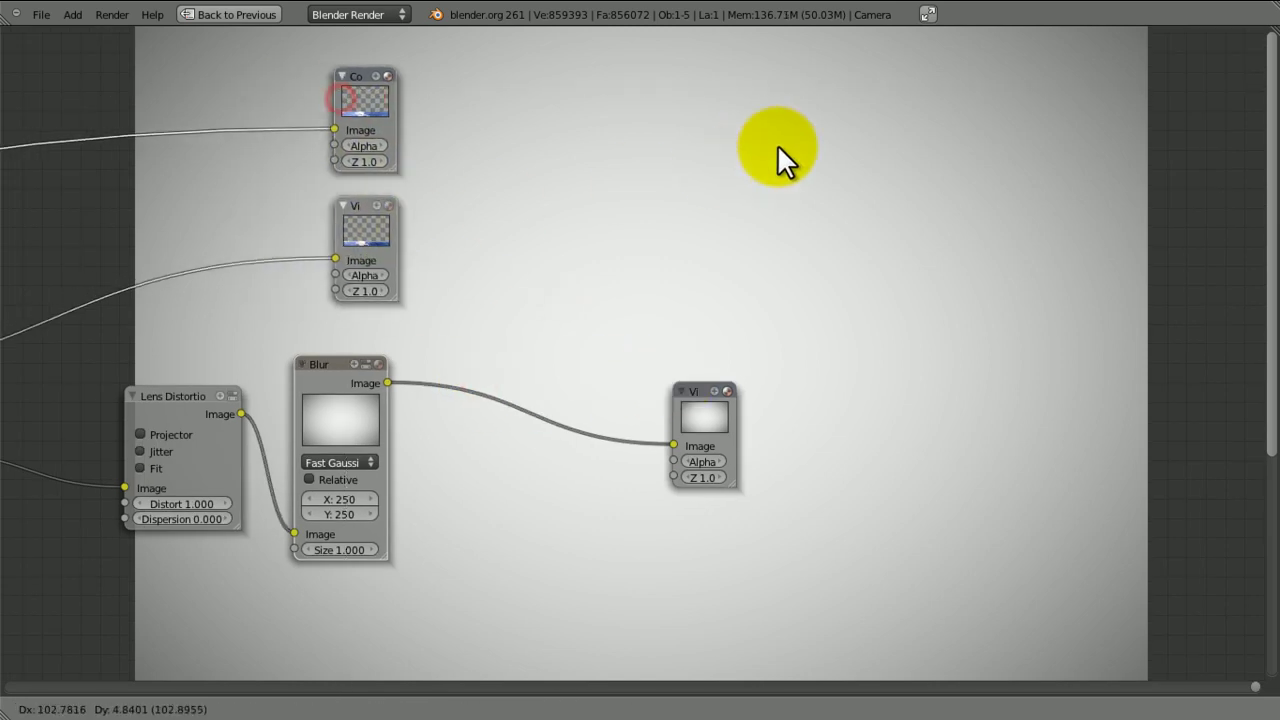
click(734, 184)
Step: Add a Mix node and set its blend type to Multiply
key(shift+a)
mouse_move(553, 296)
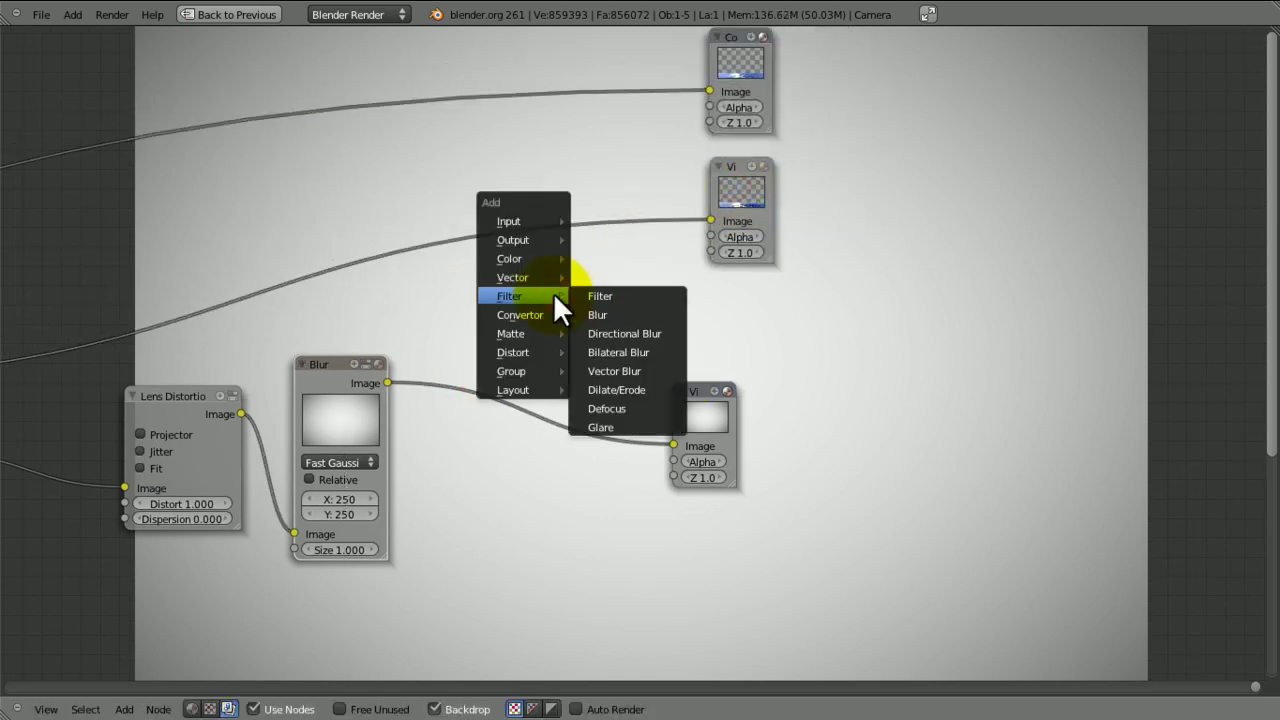
mouse_move(528, 259)
click(598, 277)
click(626, 323)
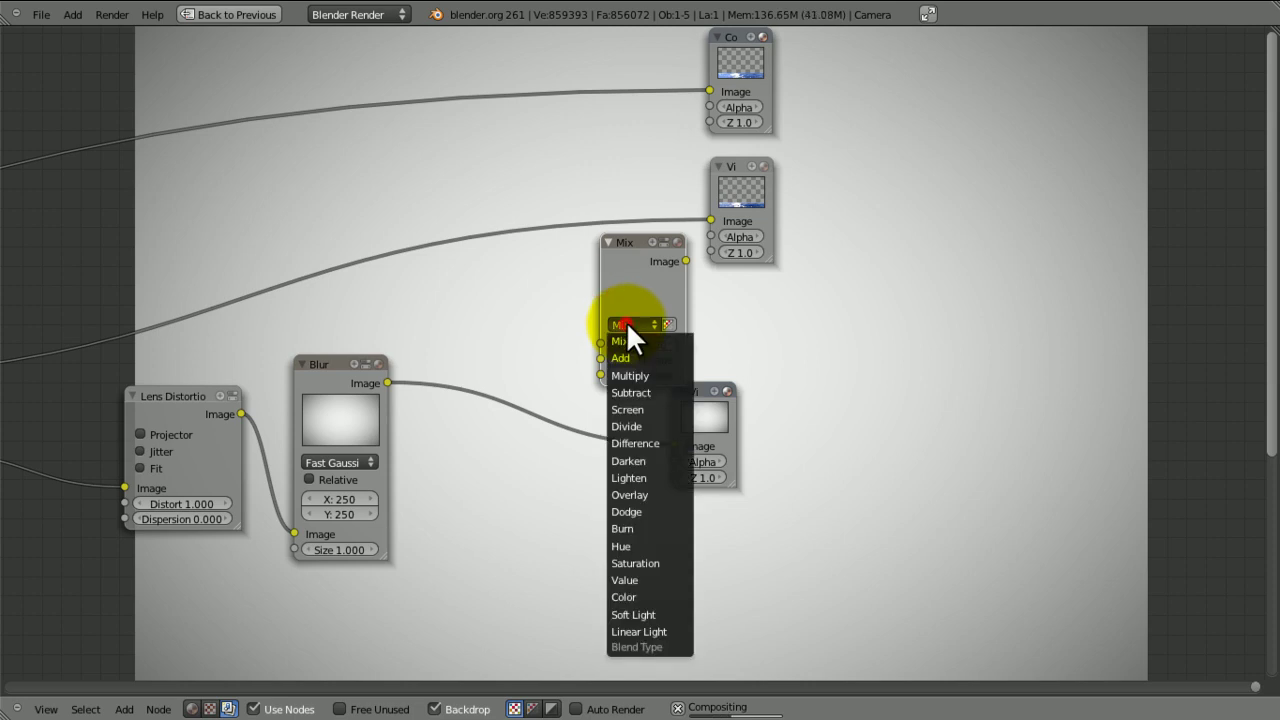
click(630, 375)
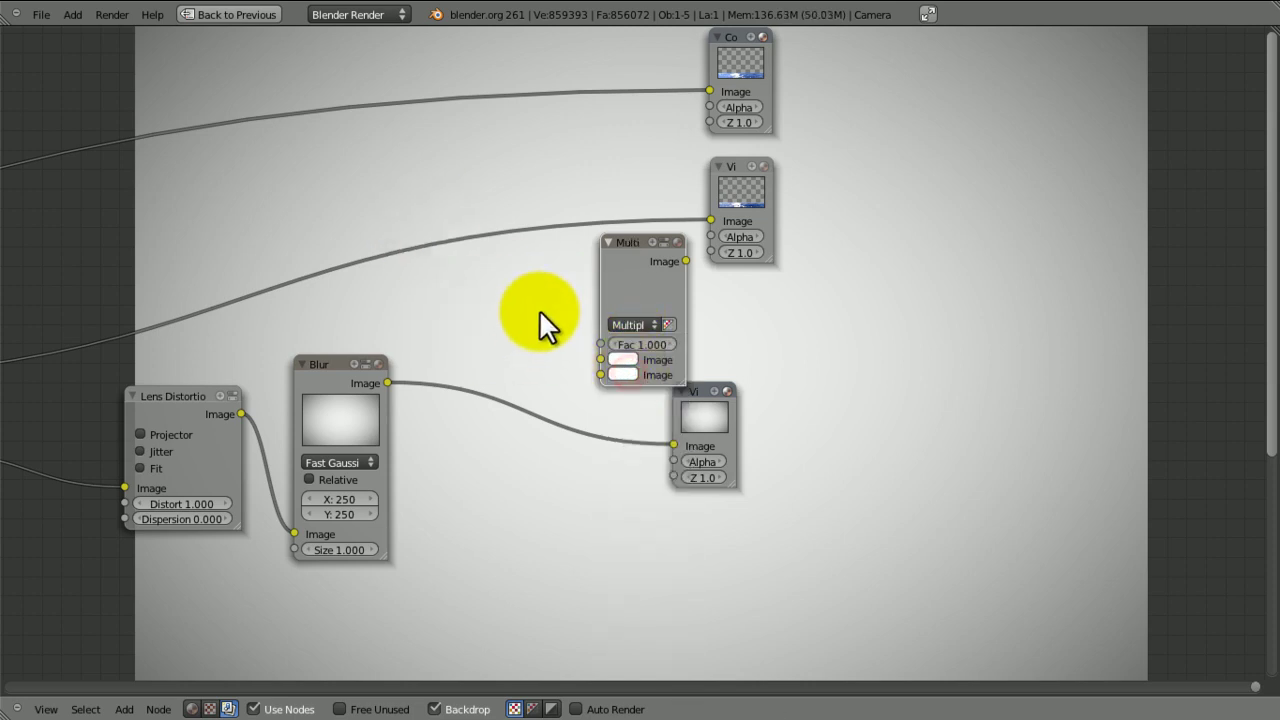
Step: Insert Multiply before the upper Viewer with Blur linked to its second Image input, and show that Viewer in the backdrop
drag(646, 274, 510, 229)
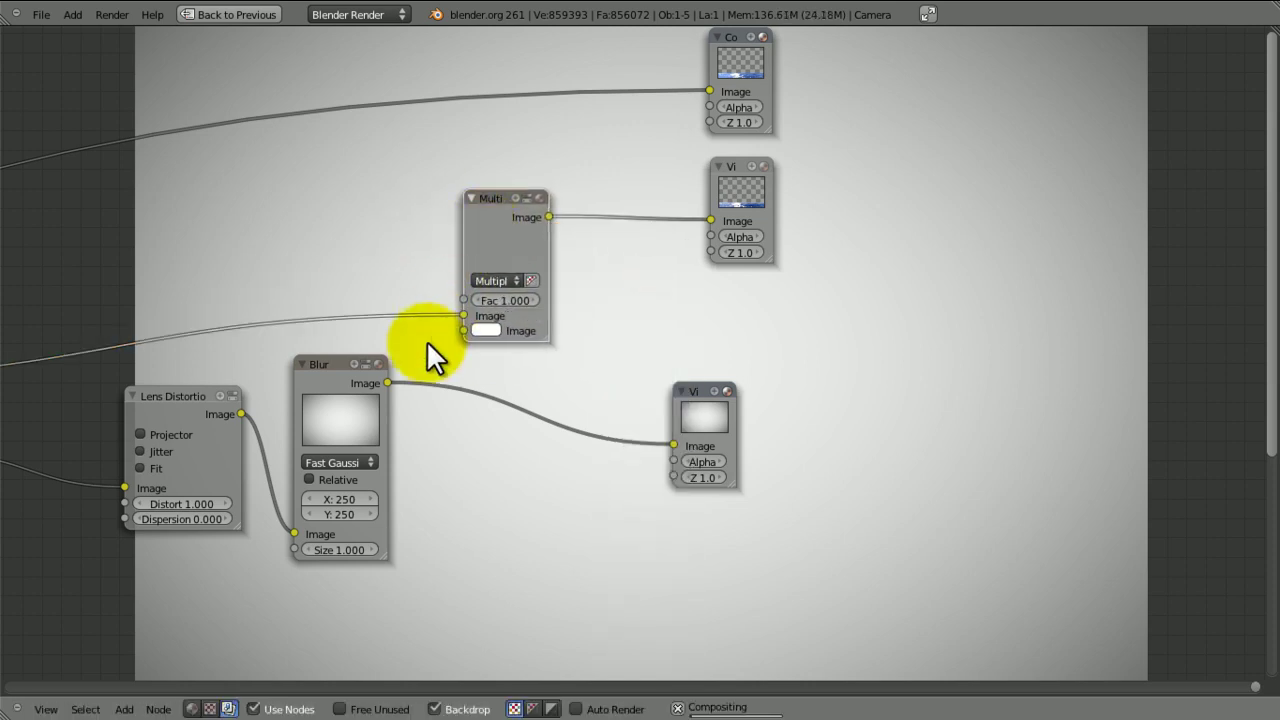
drag(387, 383, 463, 331)
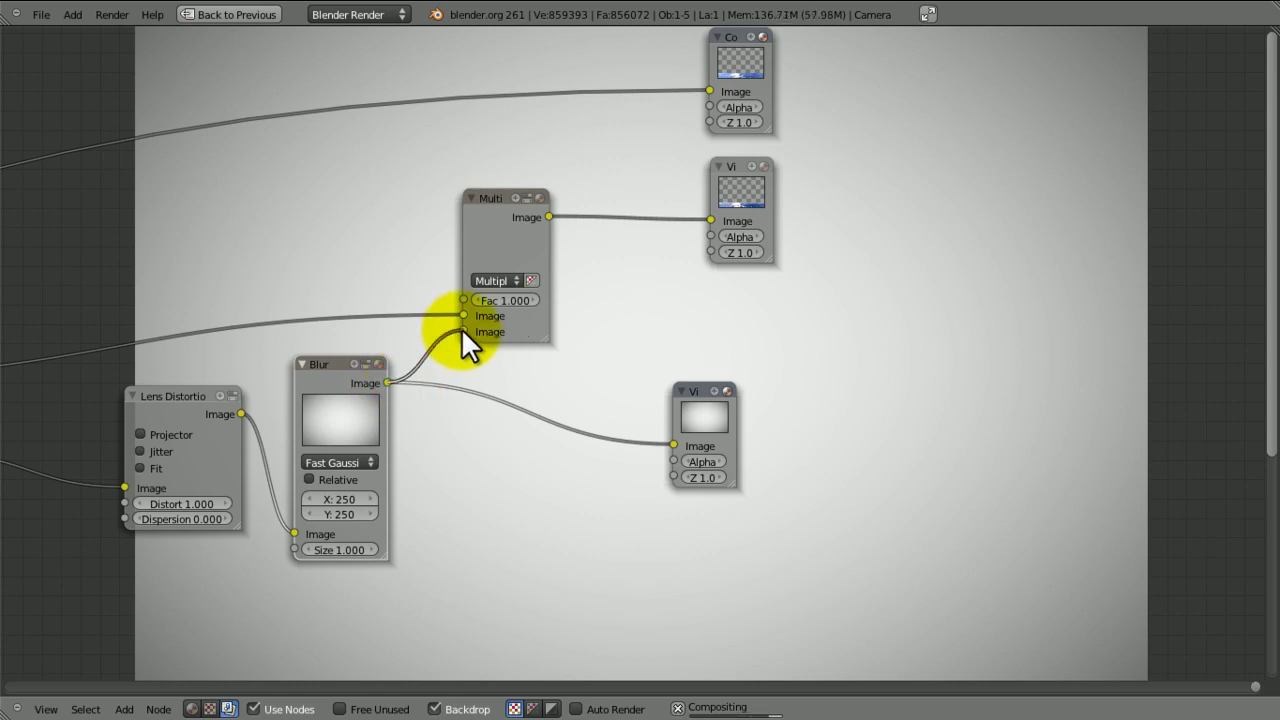
click(735, 181)
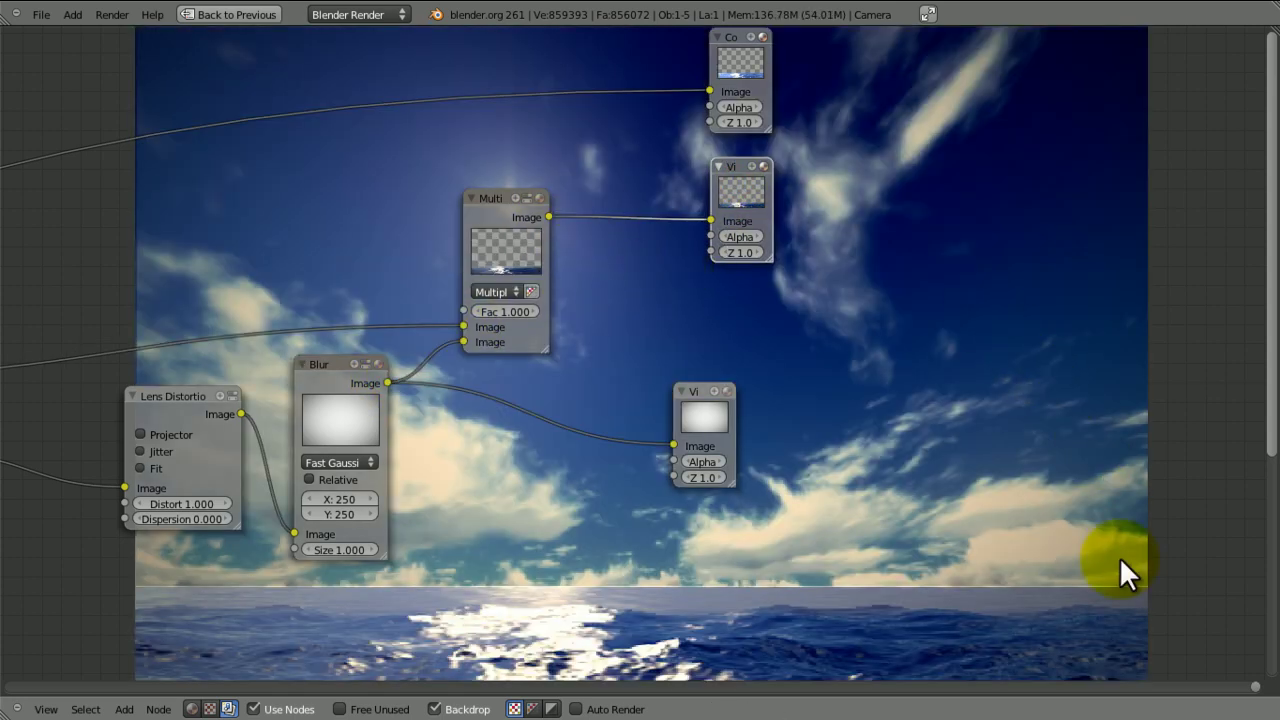
Step: Try a factor of 2 on the Multiply node and return it to 1
click(502, 311)
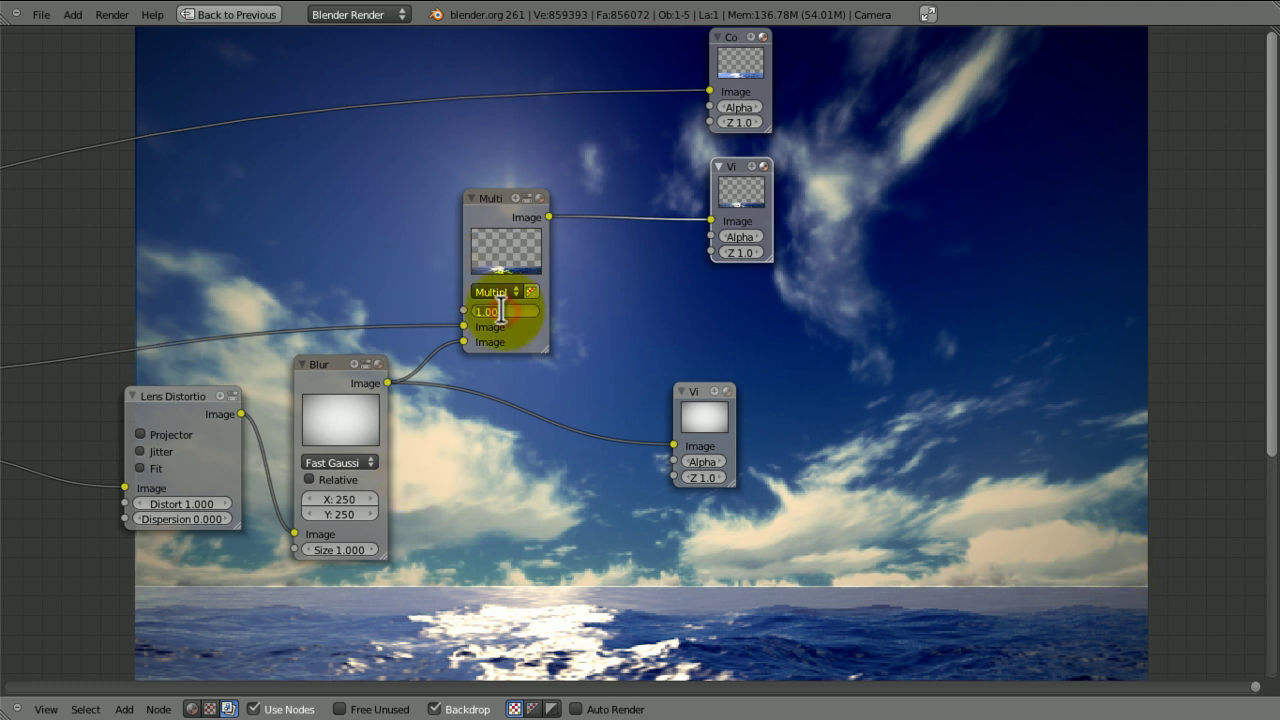
text(2)
key(Return)
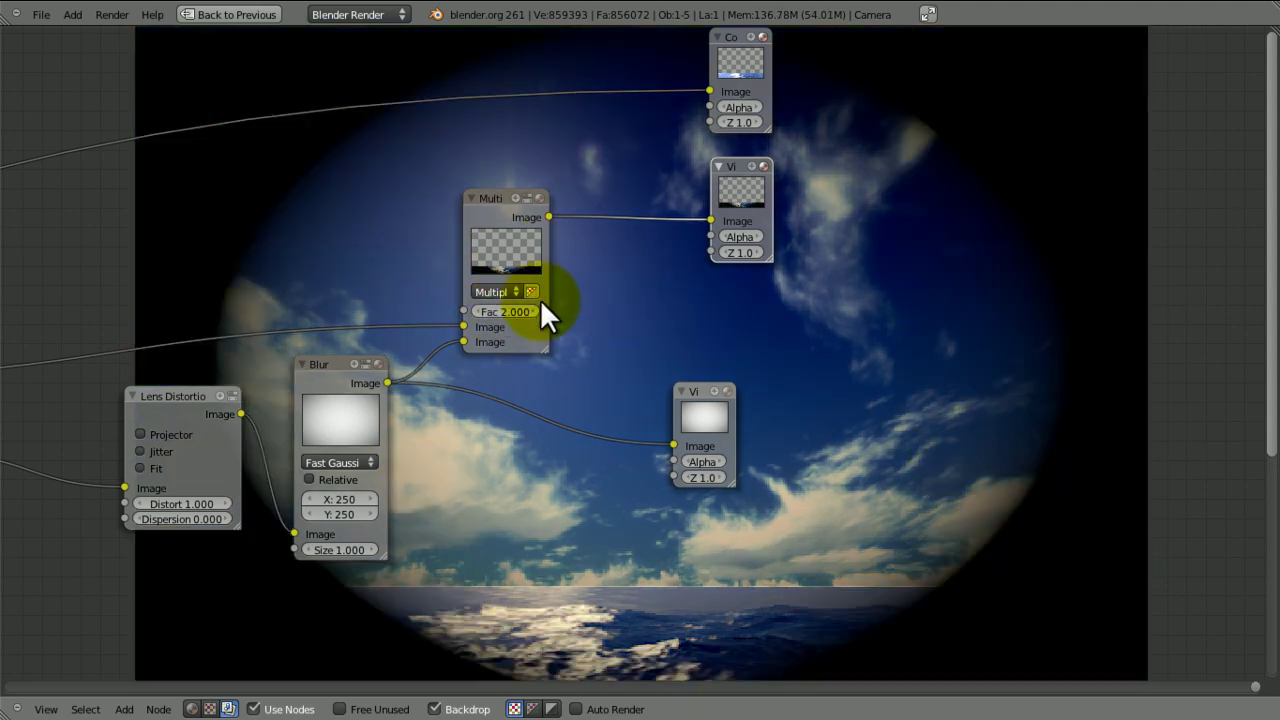
click(505, 311)
text(1)
key(Return)
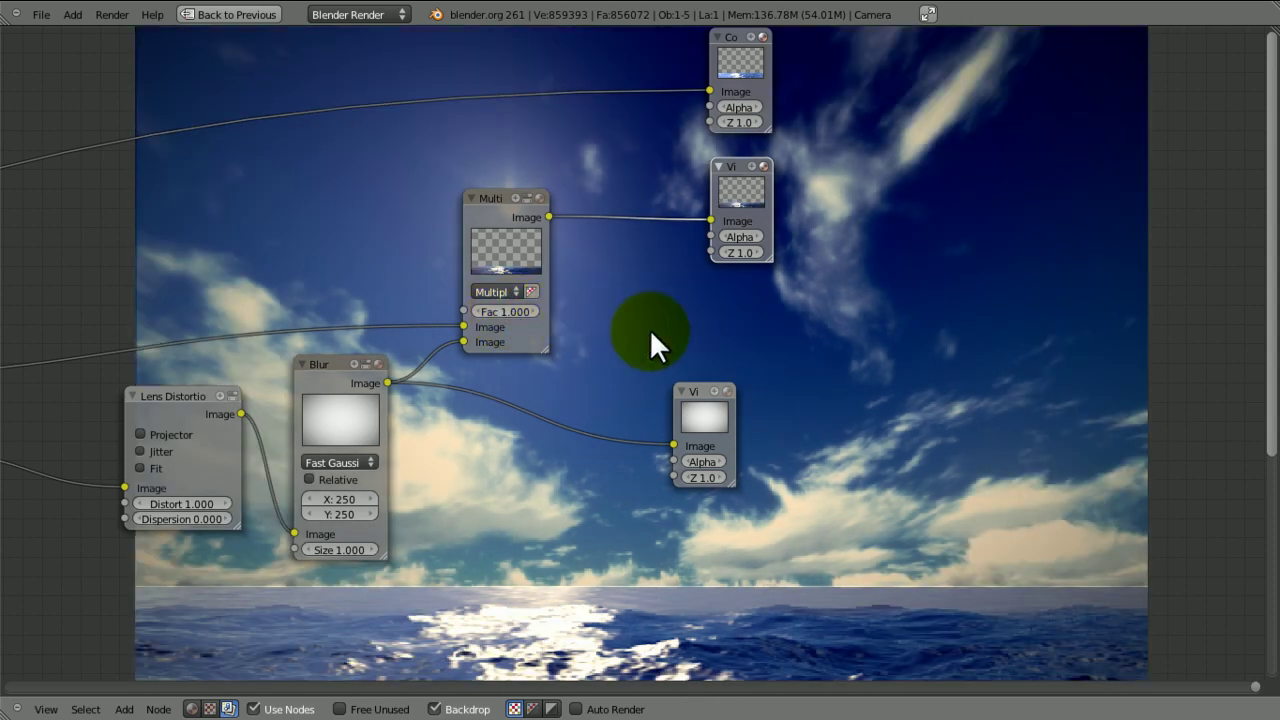
Step: Save over the blend file and check the vignette node setup
key(ctrl+s)
click(697, 330)
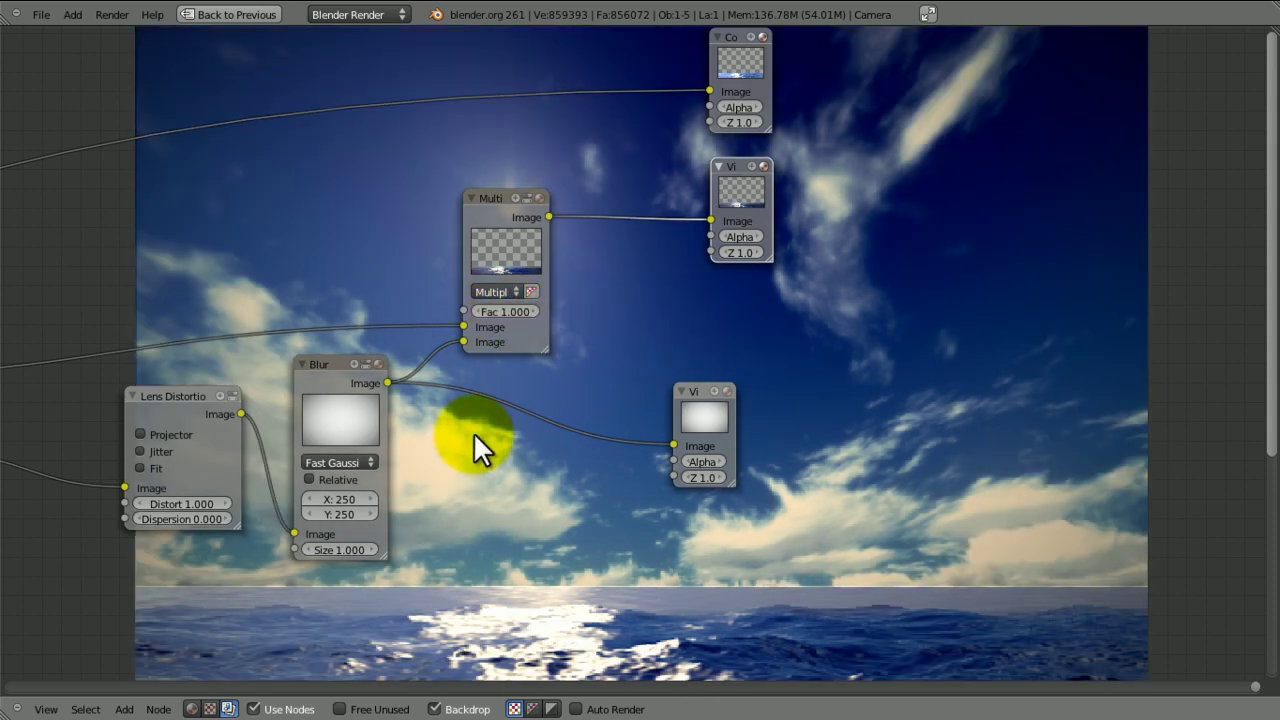
middle_drag(473, 432, 630, 405)
scroll(630, 405, up, 5)
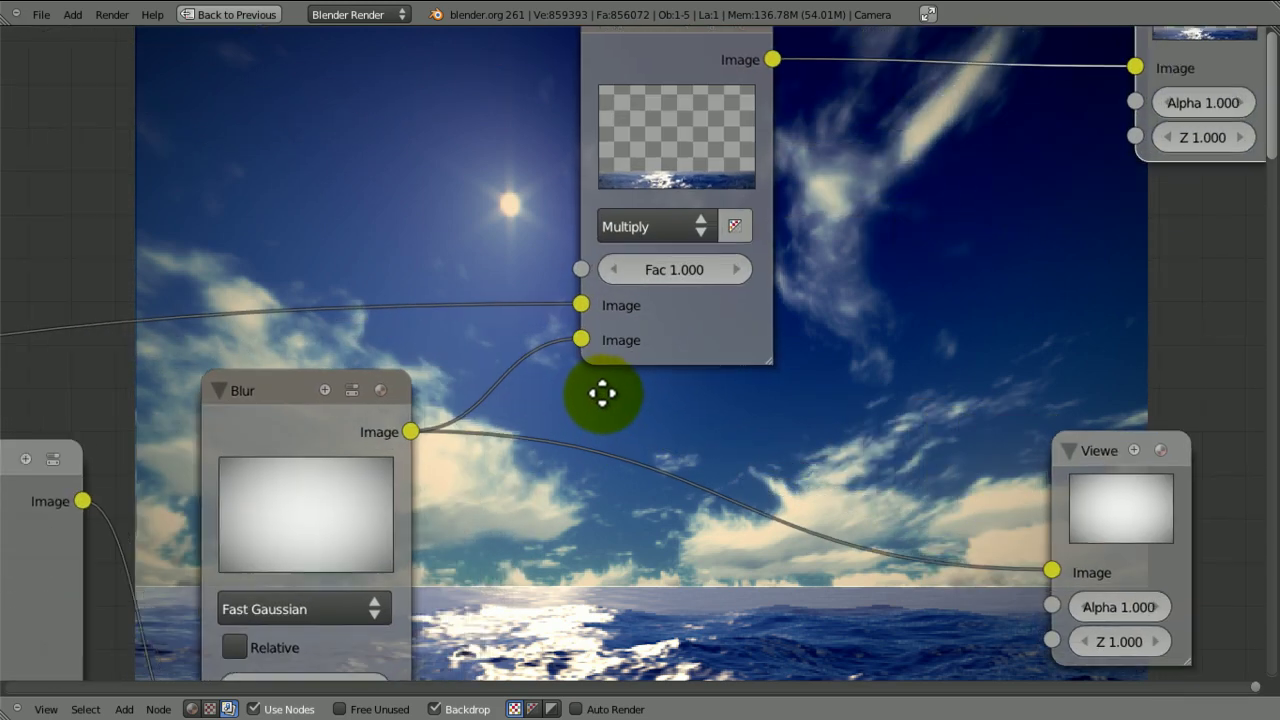
scroll(597, 390, down, 5)
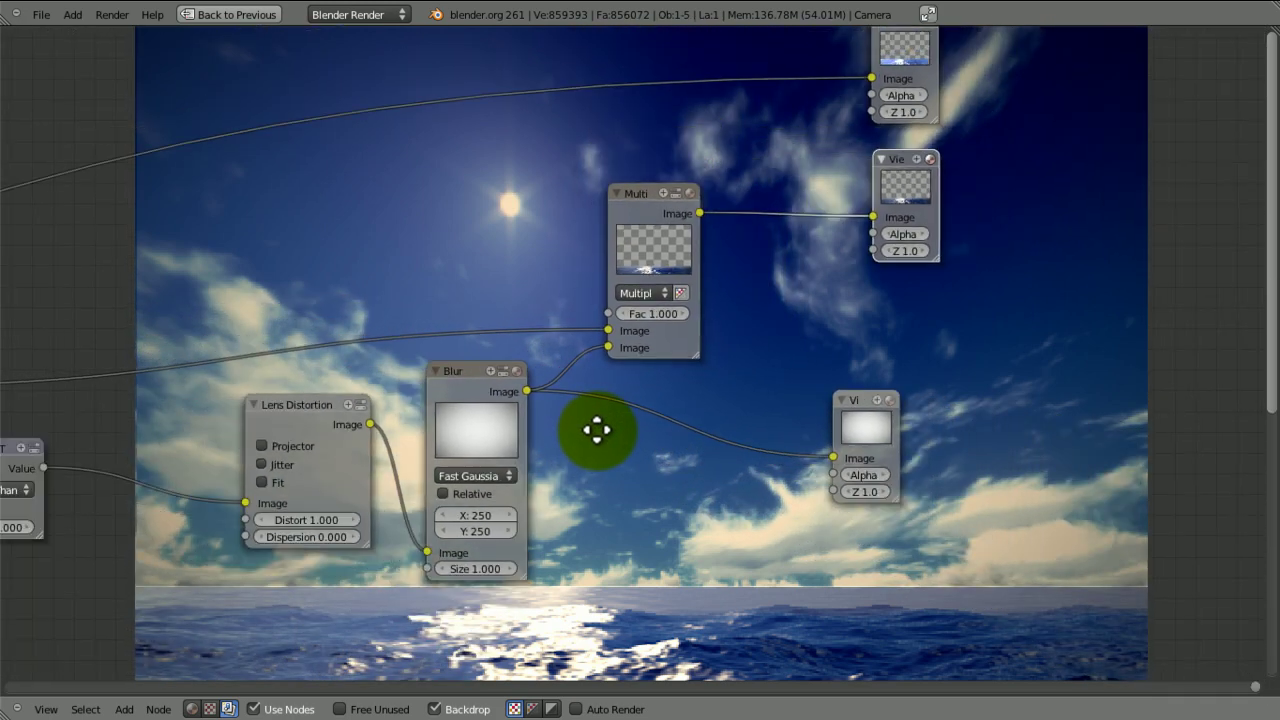
scroll(597, 436, down, 1)
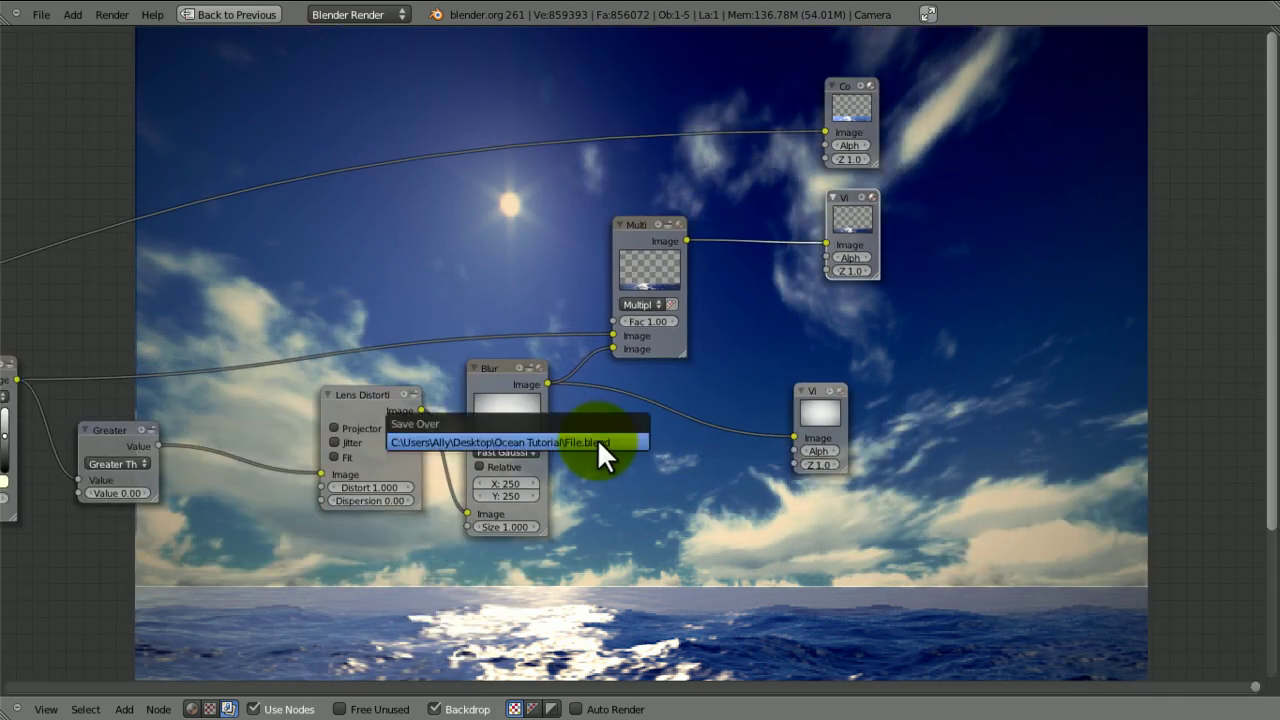
scroll(795, 298, up, 1)
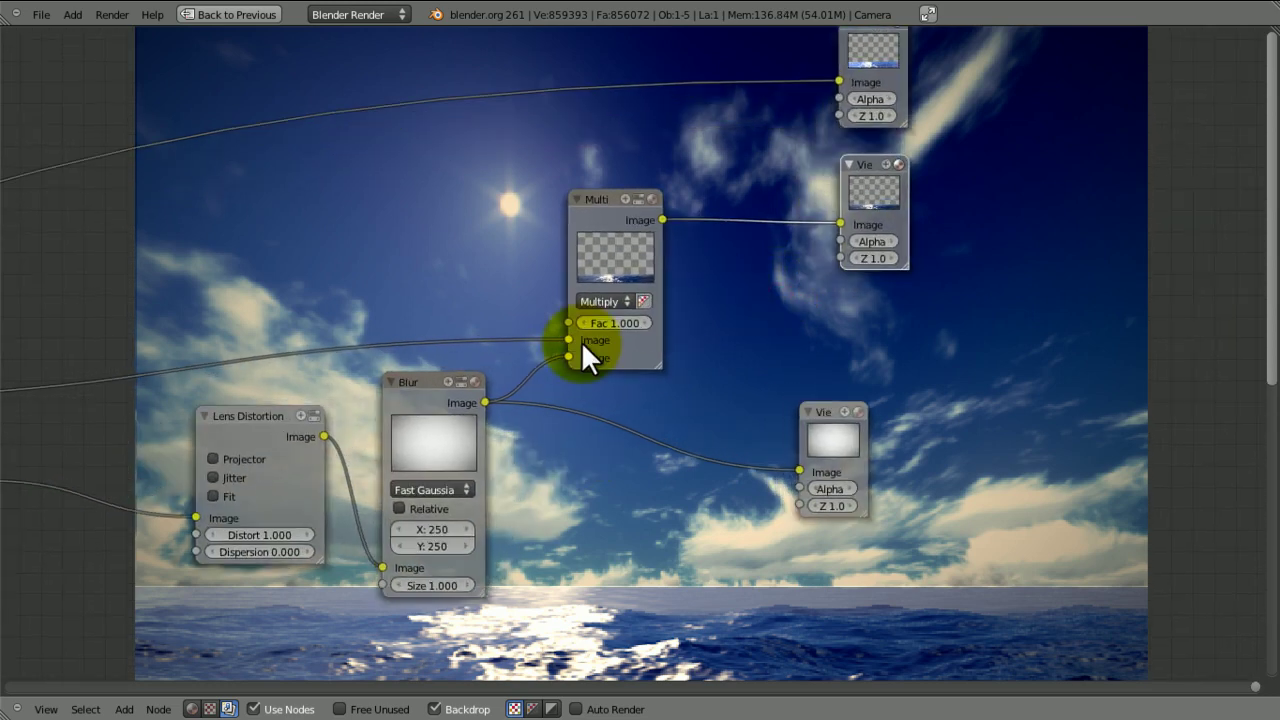
Step: Move the Multiply node toward its Viewer and place an Invert node between Blur and Multiply
middle_drag(546, 404, 651, 351)
scroll(651, 353, up, 1)
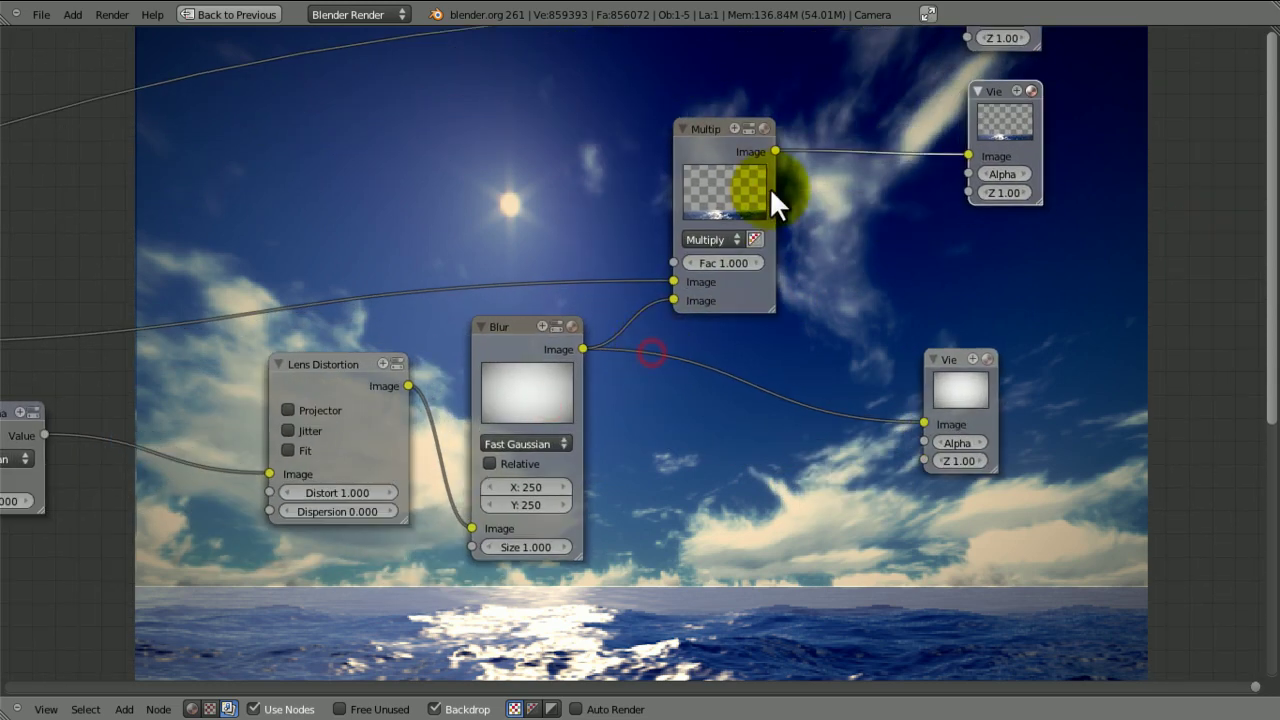
drag(745, 182, 941, 151)
key(shift+a)
mouse_move(698, 328)
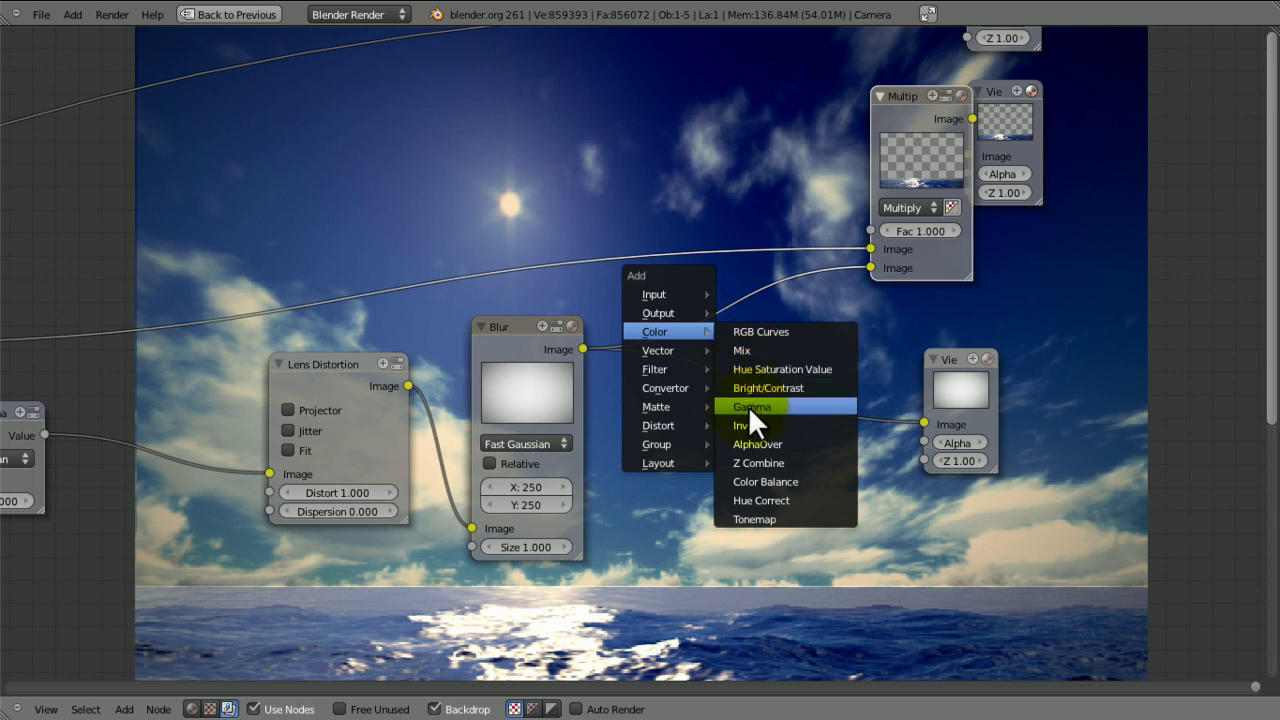
click(748, 408)
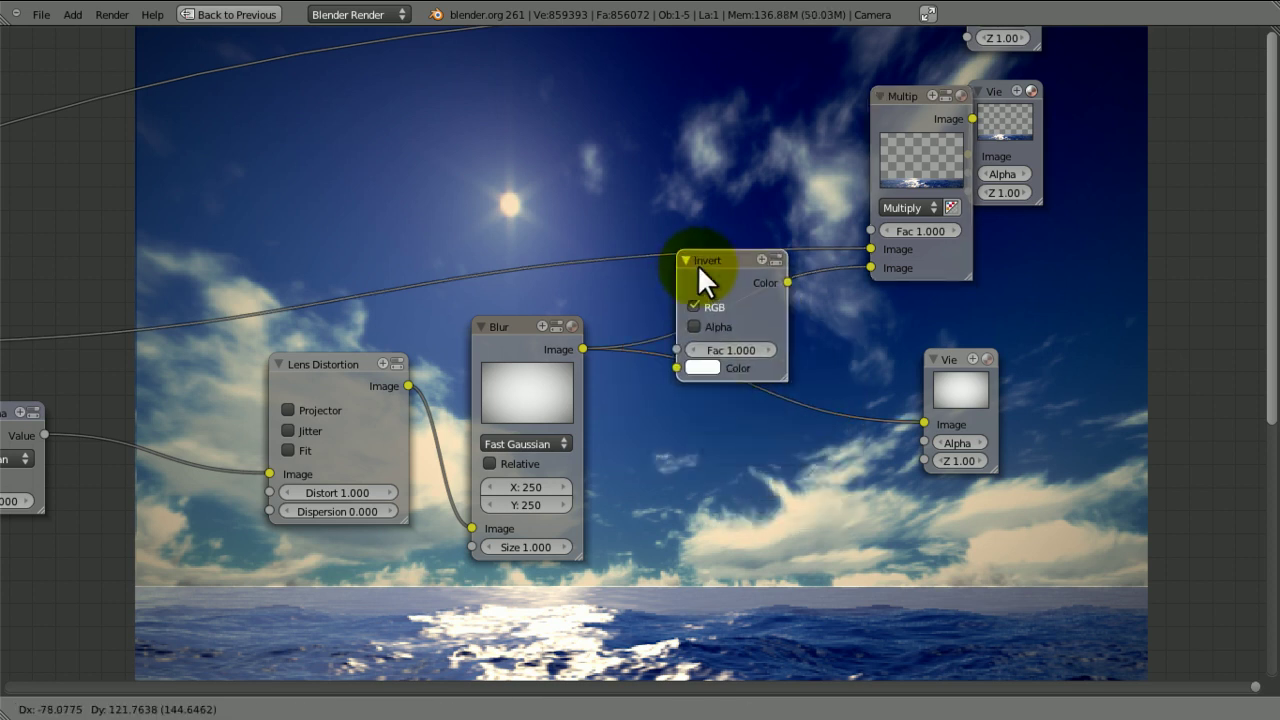
click(697, 264)
Step: Link Blur to the Invert node's Color input and Invert's output to the Multiply node's factor, and save over the blend file
drag(585, 350, 678, 367)
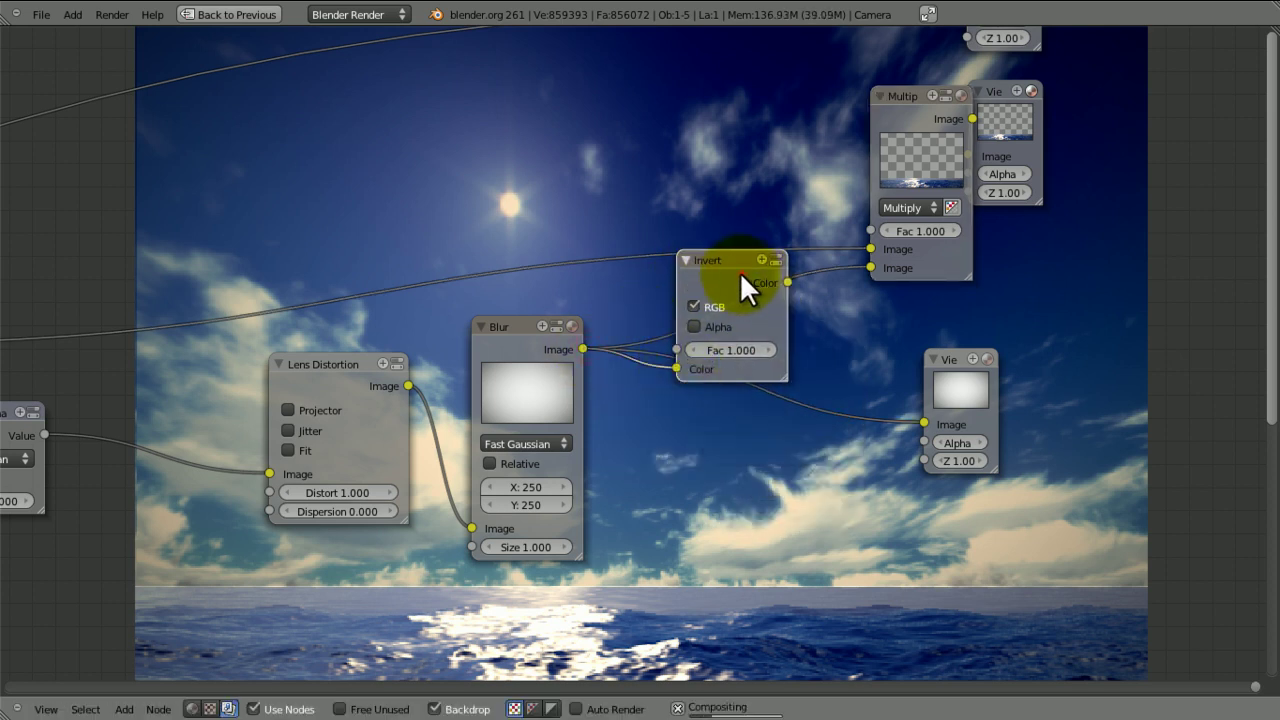
drag(741, 272, 840, 268)
key(ctrl+s)
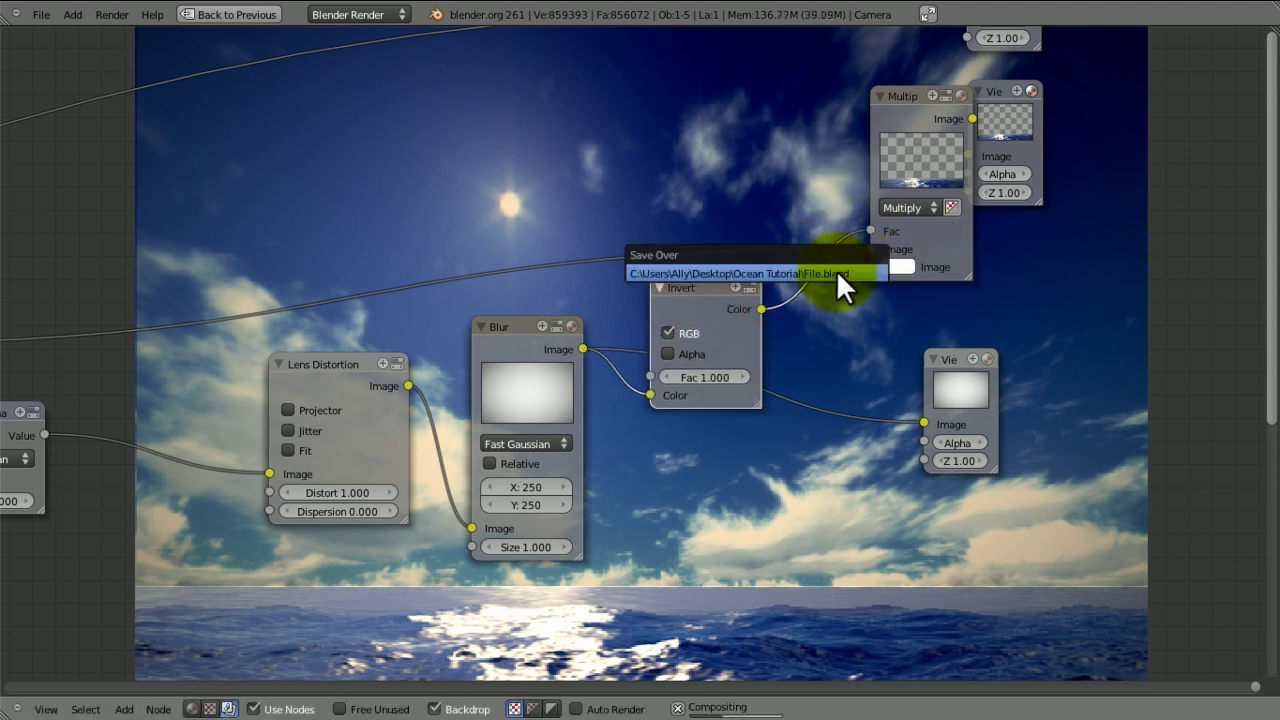
click(836, 270)
middle_drag(771, 323, 716, 360)
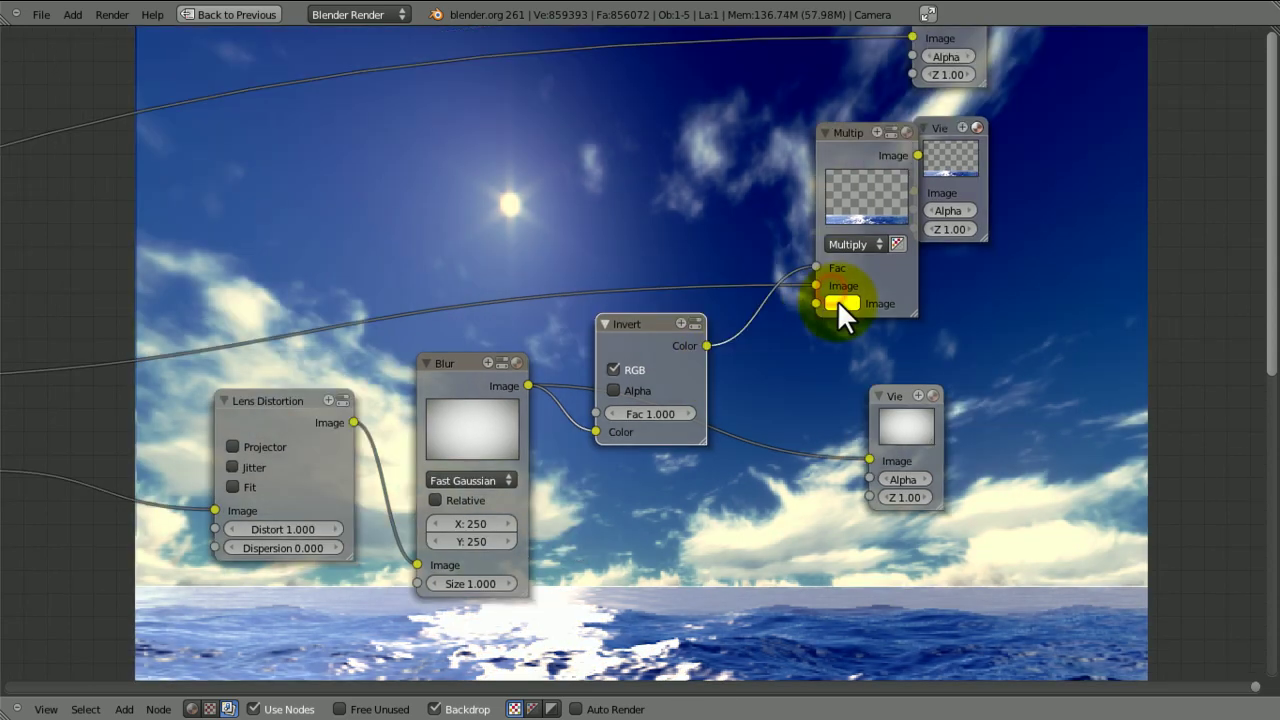
Step: Try bright red, yellow, green and near-black tints for the Multiply node's second Image colour
click(838, 302)
drag(880, 165, 902, 181)
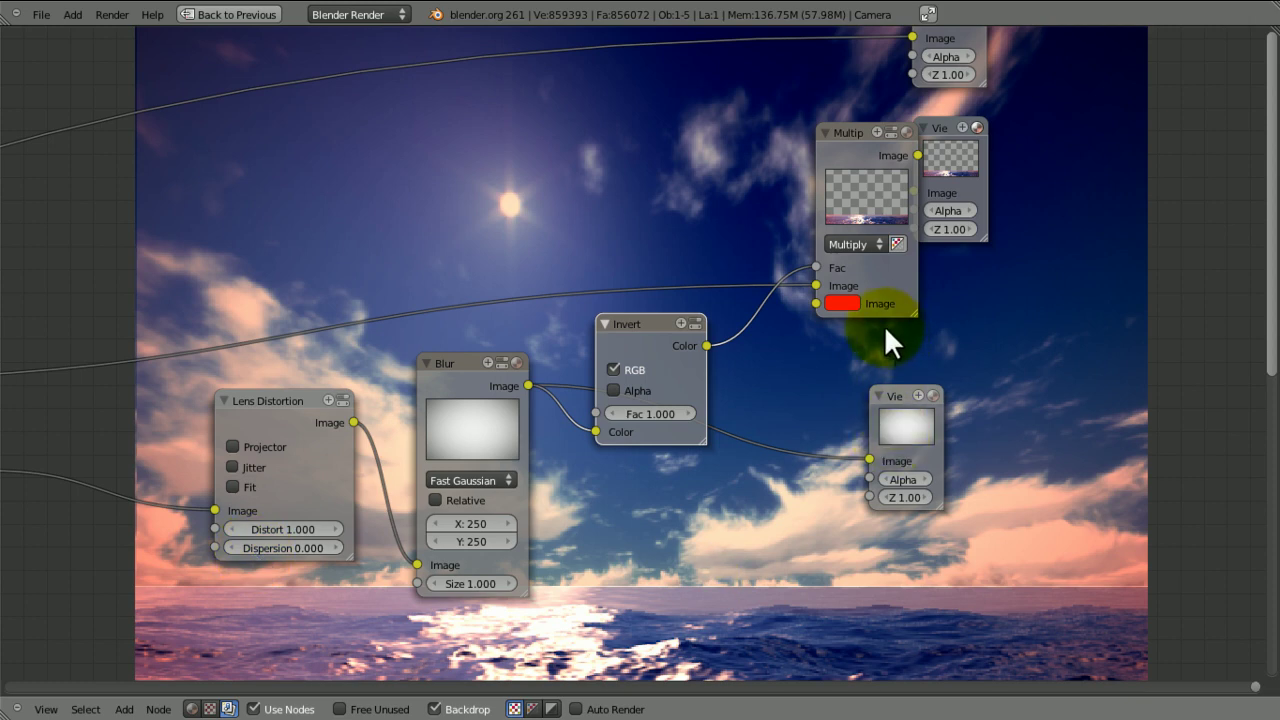
click(844, 304)
click(844, 142)
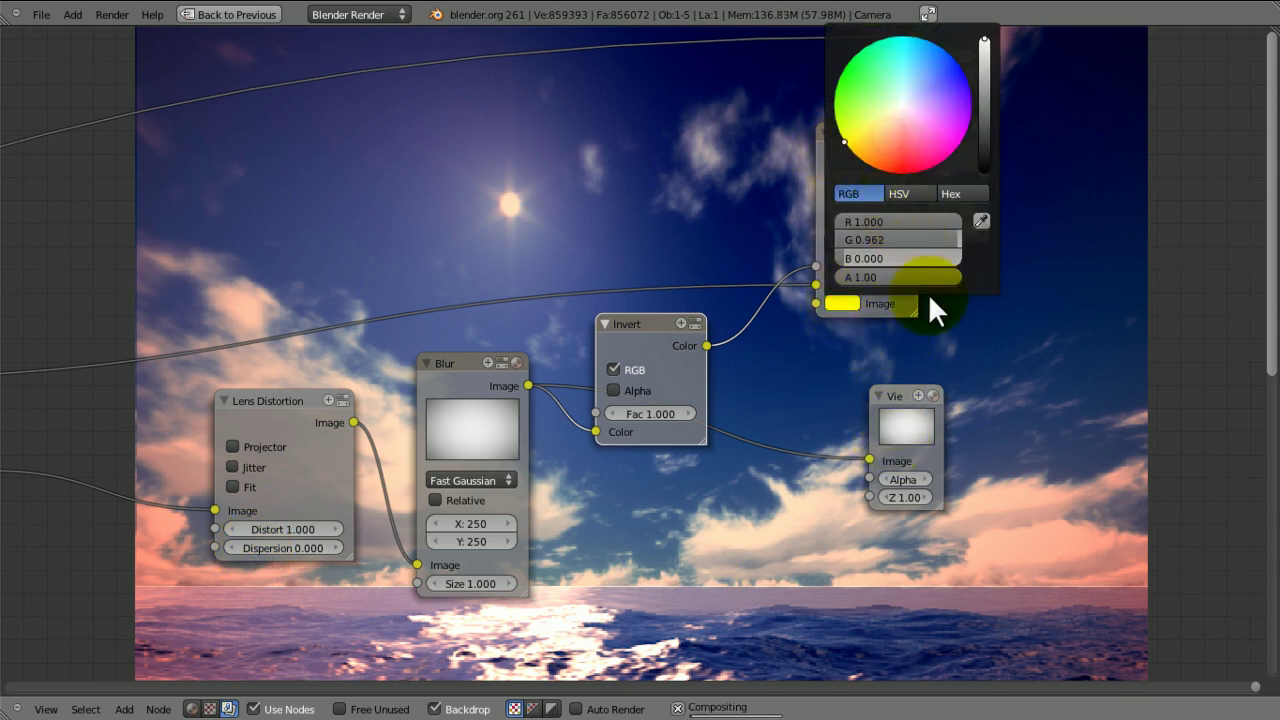
click(820, 48)
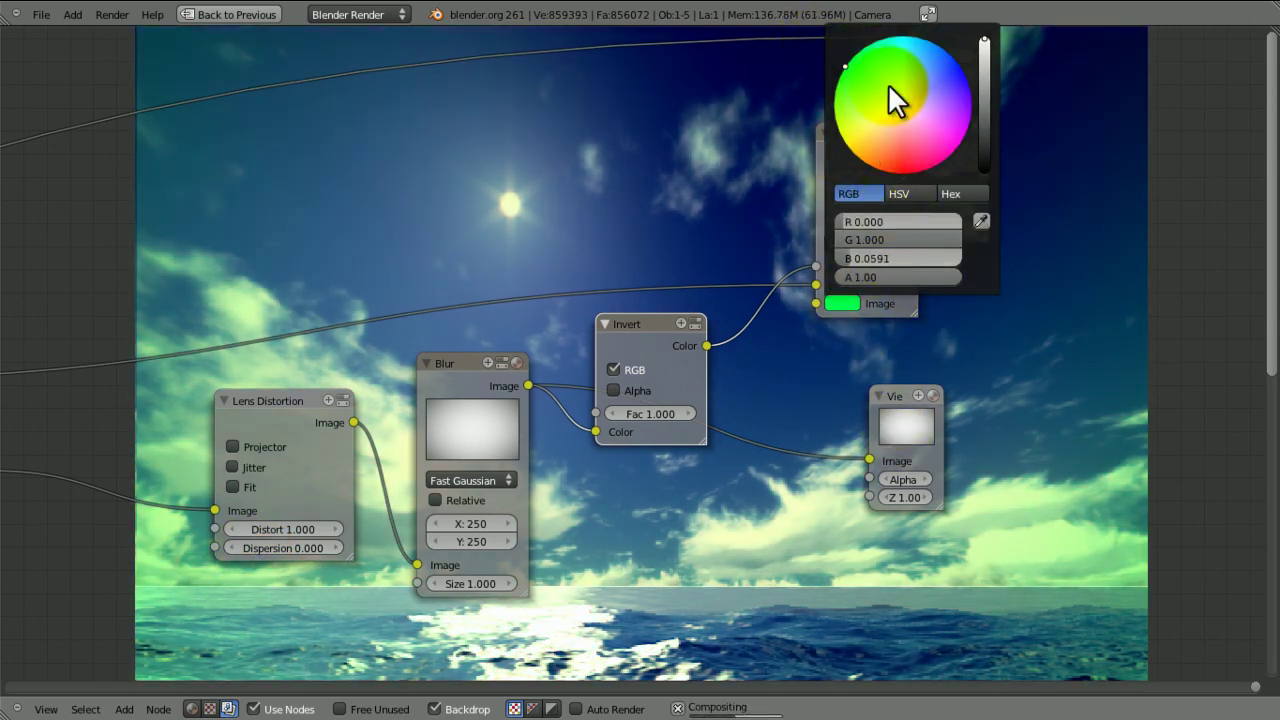
drag(987, 143, 988, 156)
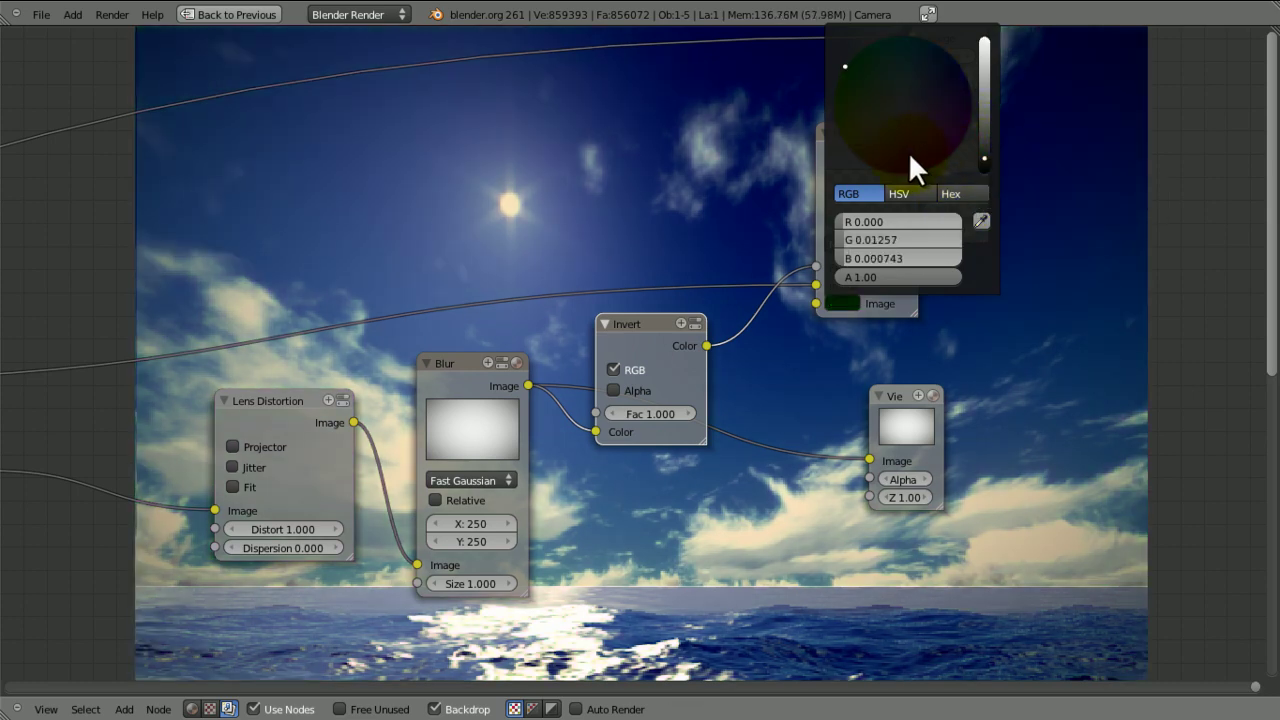
drag(908, 151, 904, 184)
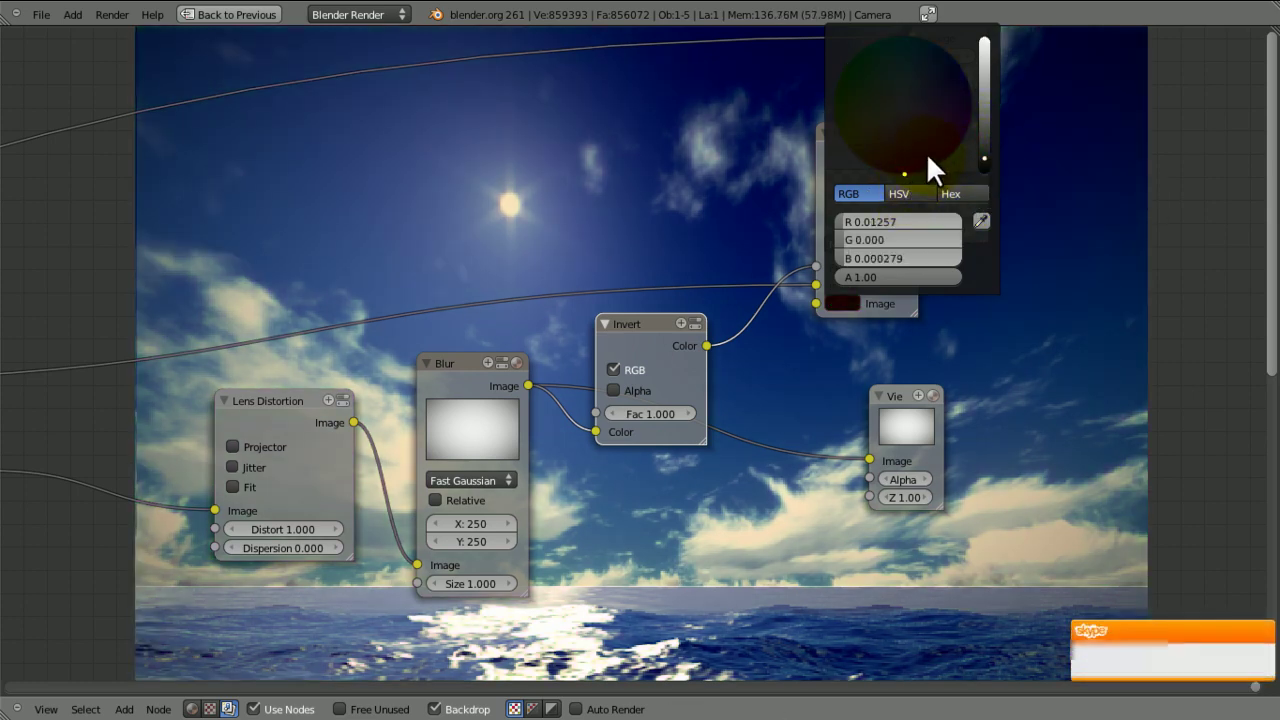
Step: Try the Multiply node's second Image colour as white with R, G and B at 1, and as an orange-red tint
drag(893, 221, 899, 221)
click(892, 219)
text(1)
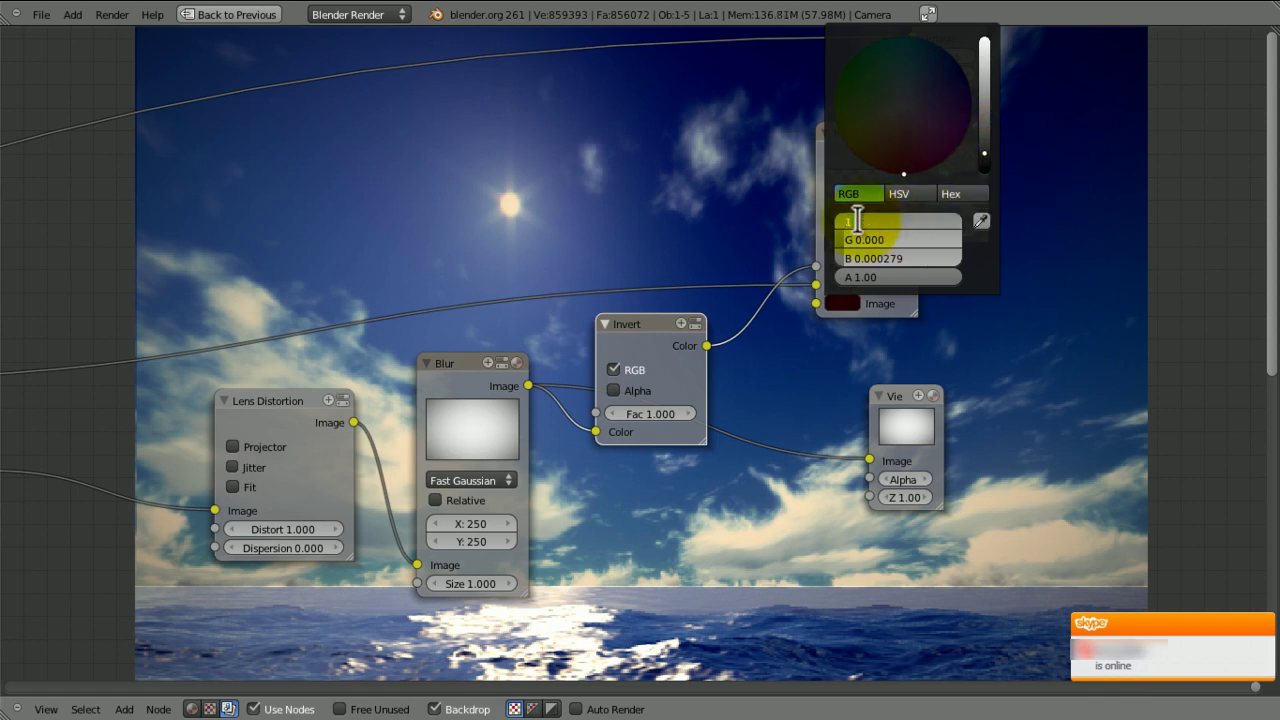
key(Tab)
text(1)
key(Tab)
text(1)
key(Return)
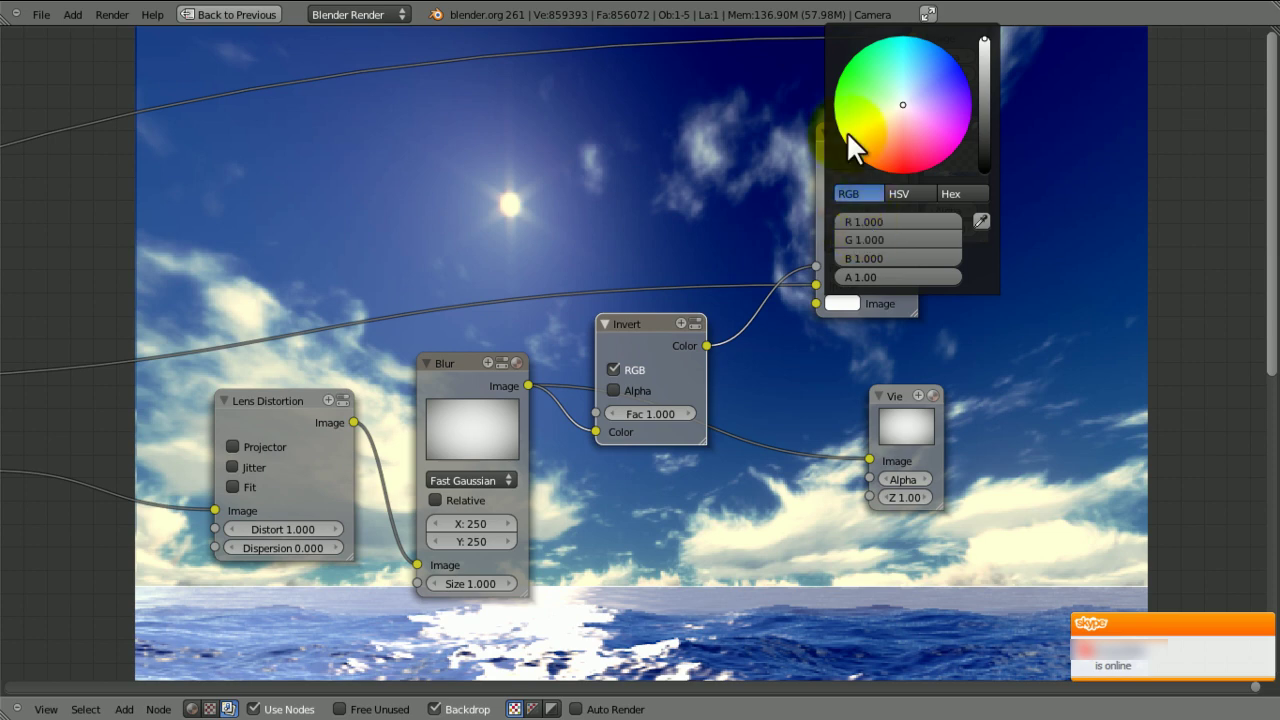
drag(903, 155, 900, 173)
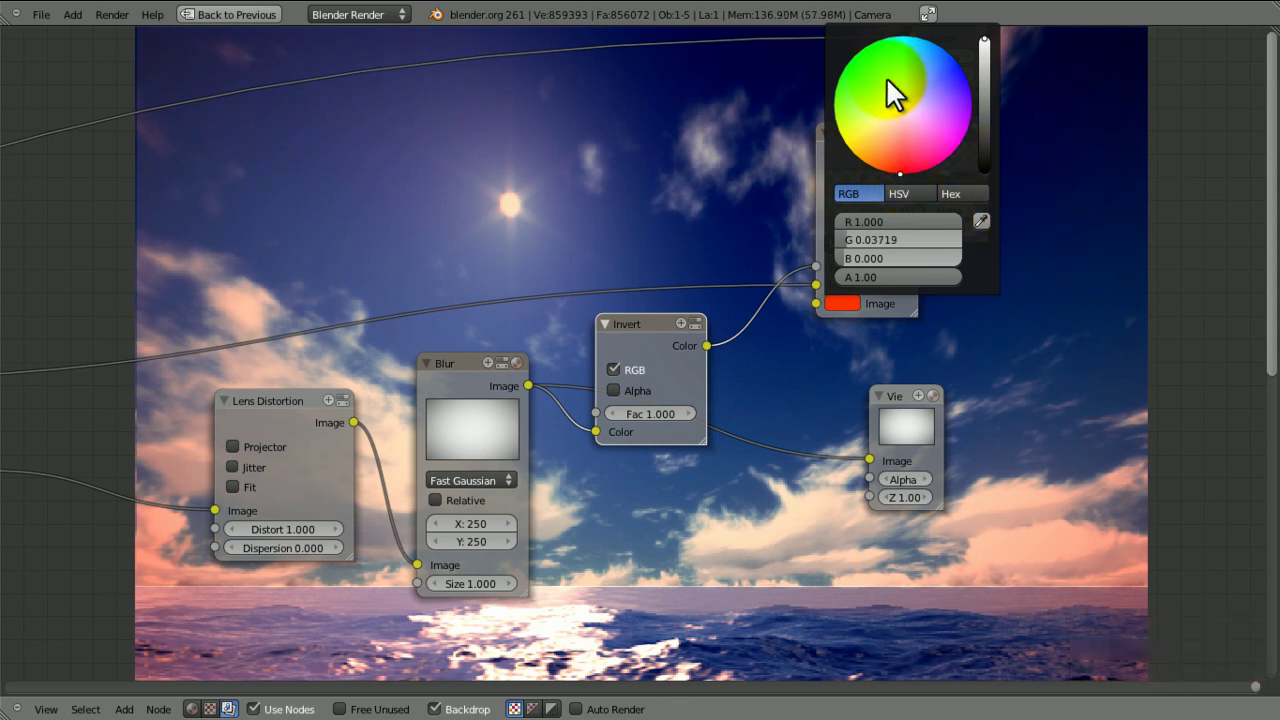
Step: Delete the Invert node and link Blur directly to Multiply's second Image input, spacing Multiply away from its Viewer
click(790, 368)
key(x)
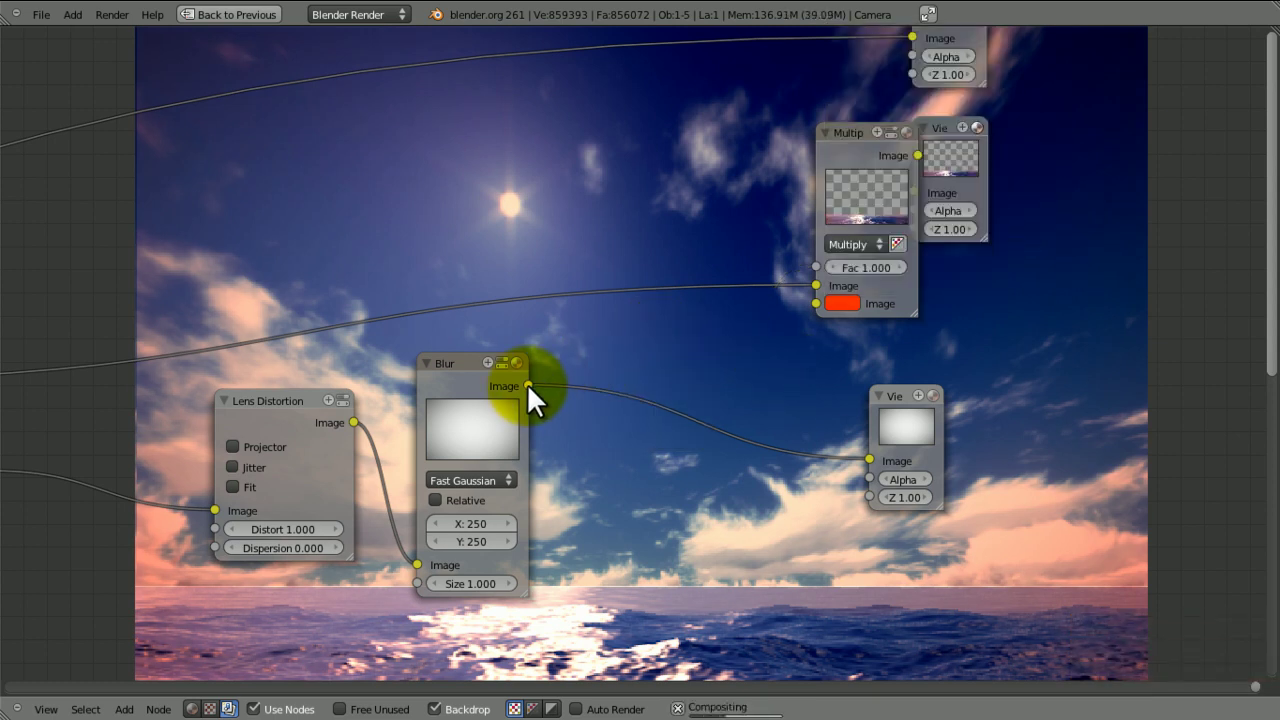
drag(527, 385, 808, 299)
middle_drag(971, 314, 825, 296)
click(751, 165)
drag(662, 190, 603, 200)
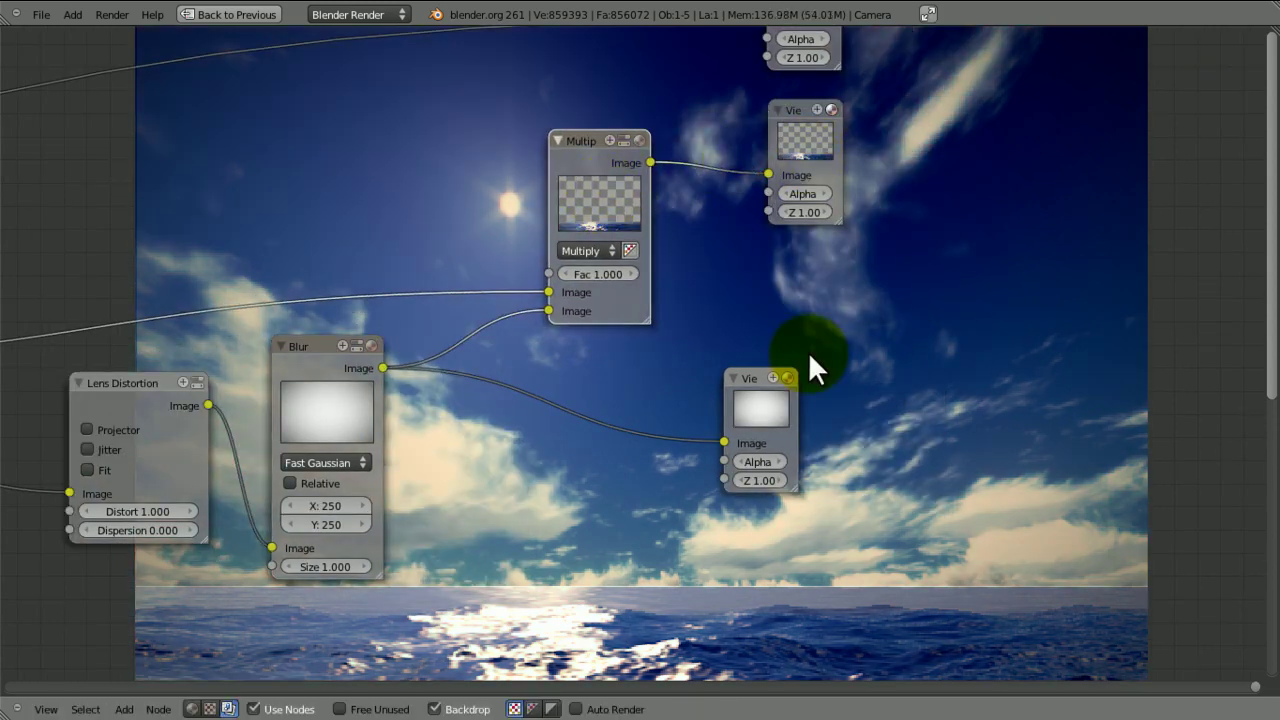
Step: Save over the blend file and look over the complete compositing node tree
middle_drag(765, 398, 770, 298)
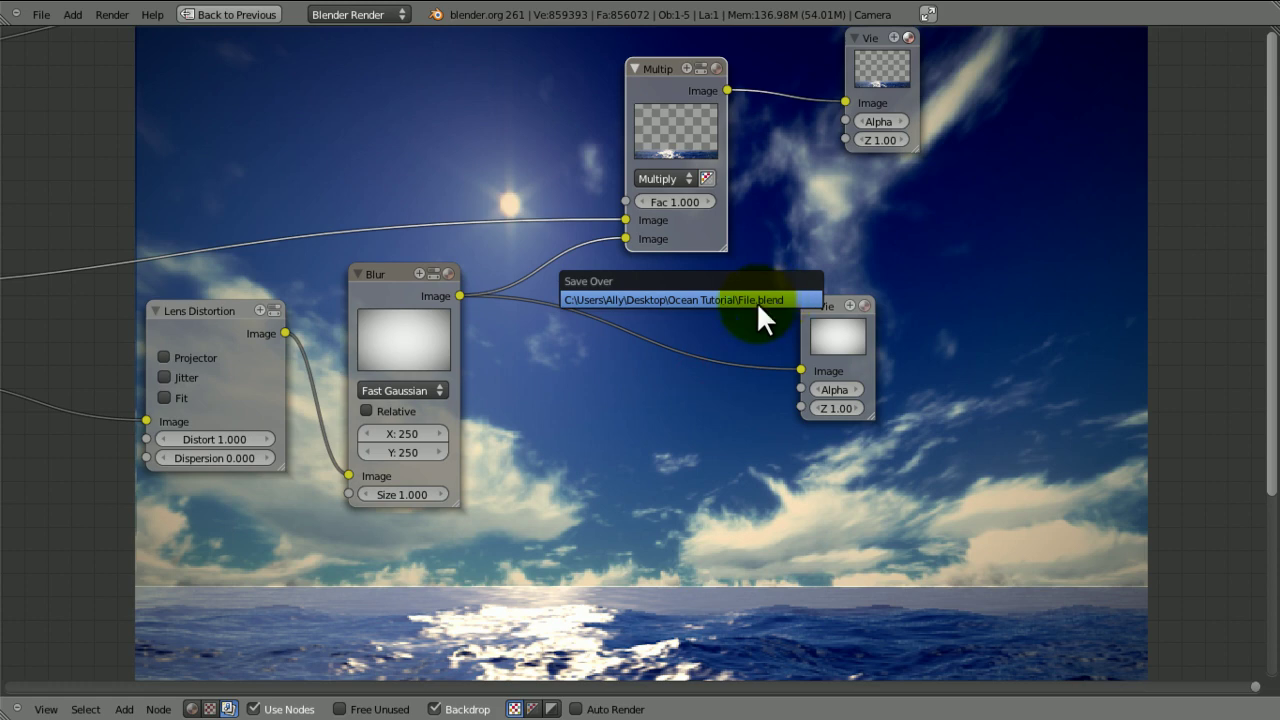
middle_drag(637, 293, 877, 294)
scroll(877, 294, down, 8)
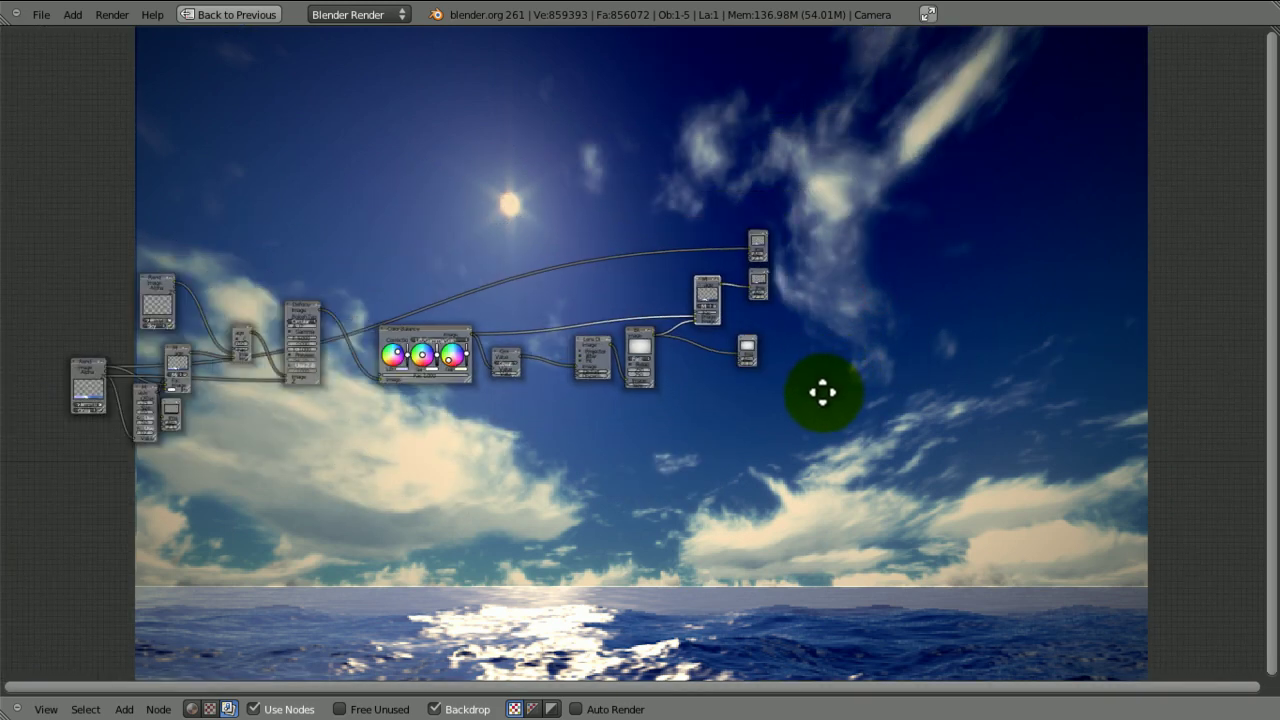
scroll(810, 409, up, 7)
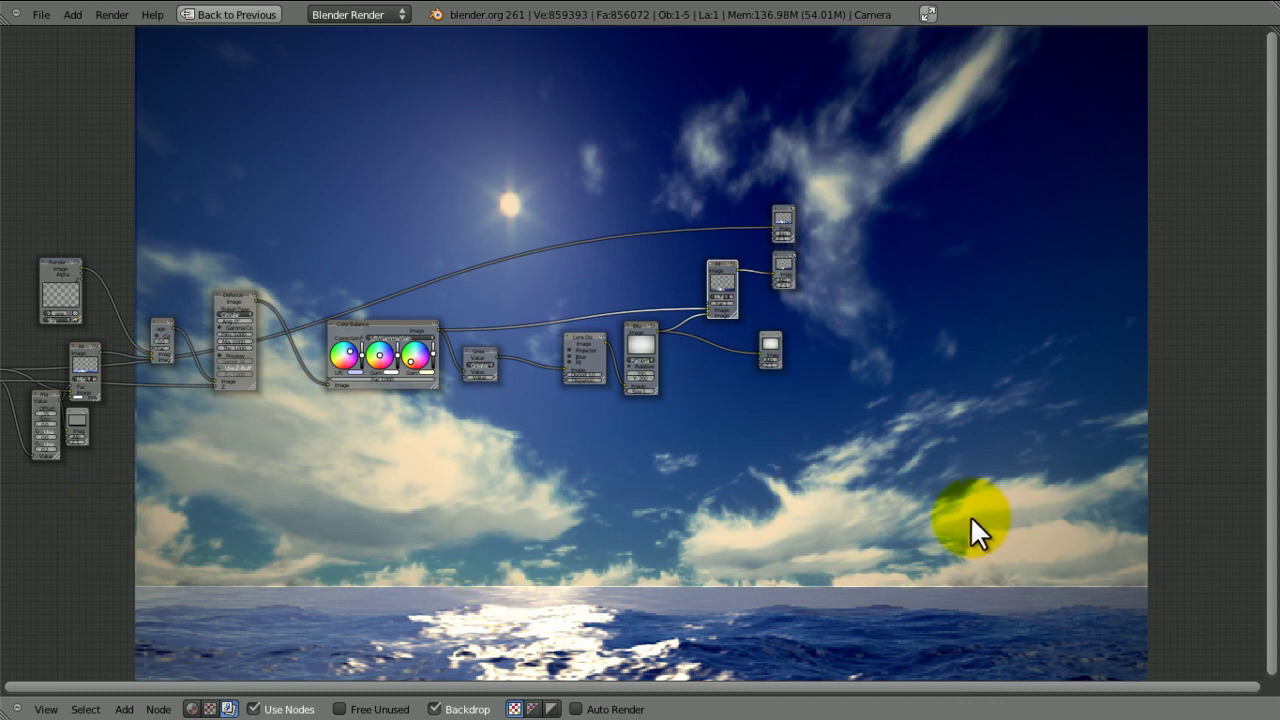
middle_drag(414, 513, 781, 411)
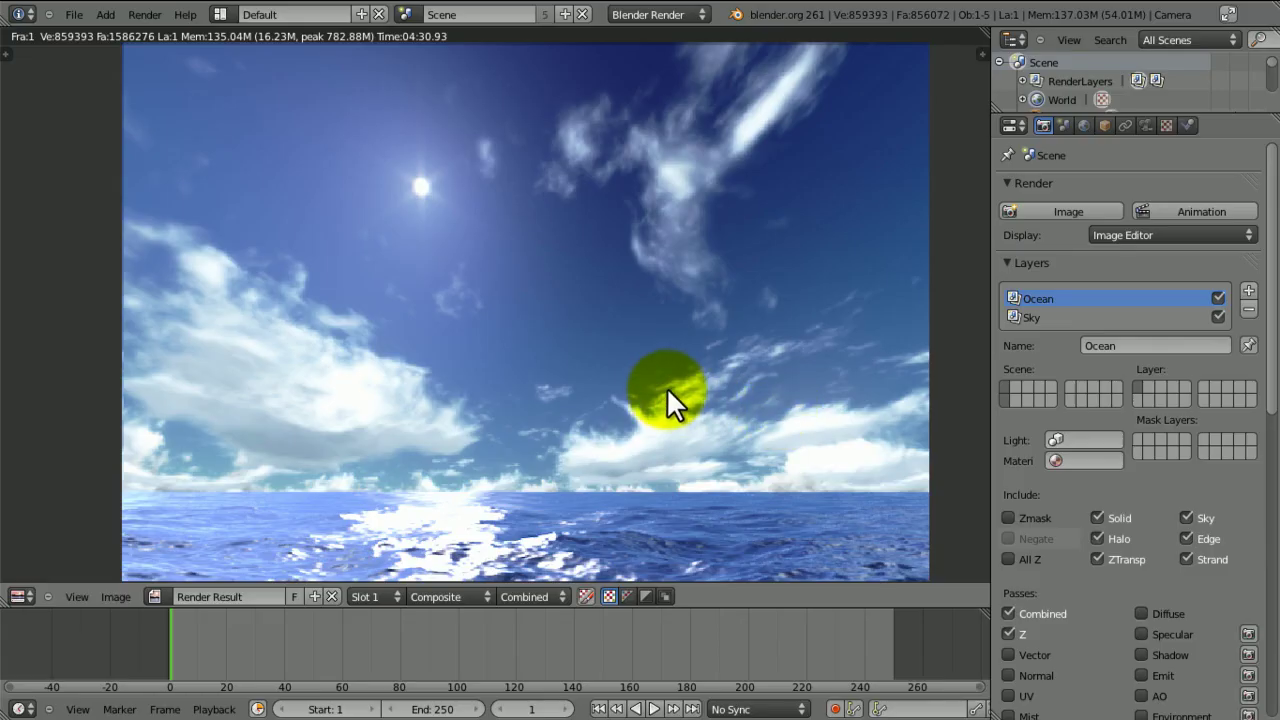
Step: Return to the 3D camera view and rotate the camera about 1.57° around the global X axis
key(ctrl+Left)
key(ctrl+Up)
key(Escape)
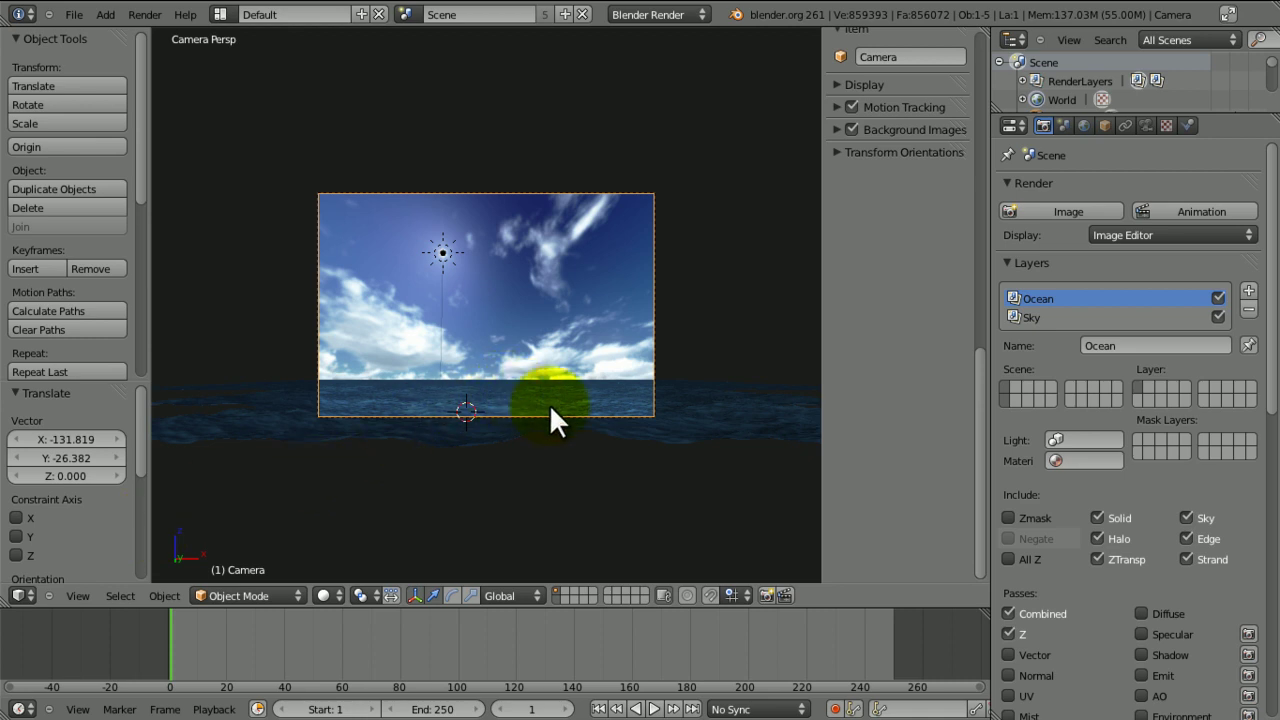
key(r)
key(x)
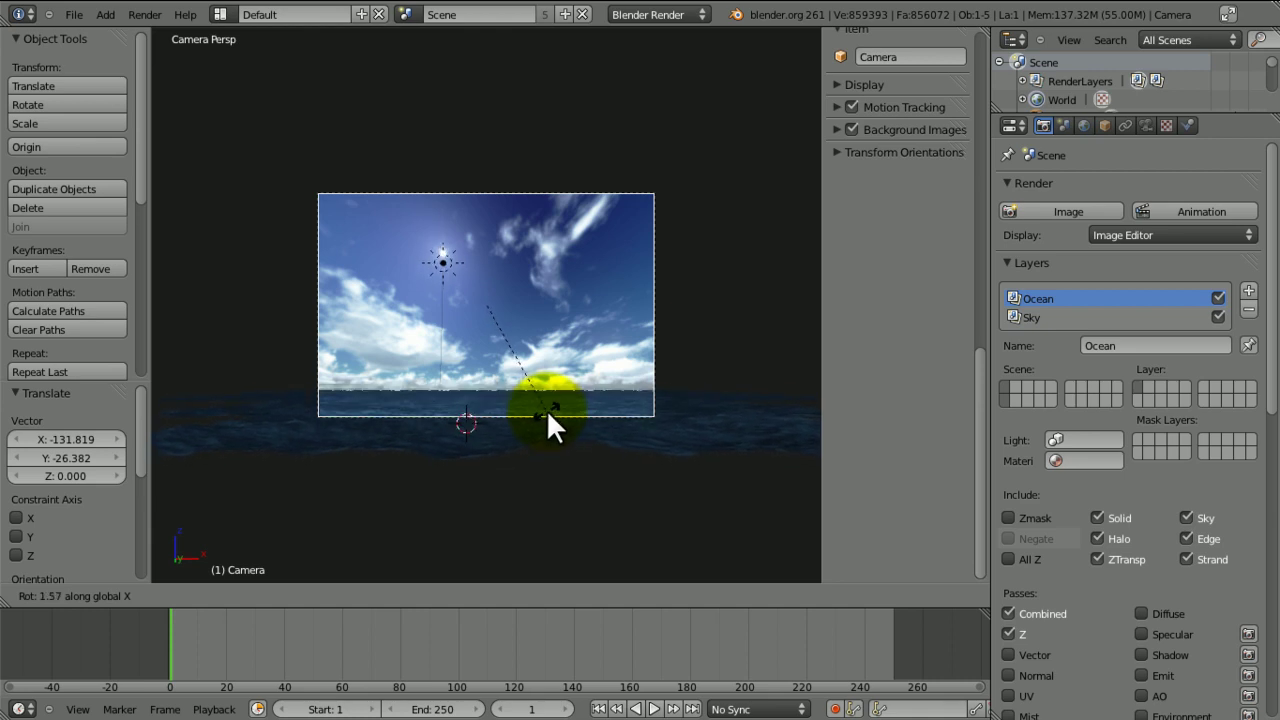
click(546, 409)
Step: Move the camera about -4.99 units along the global Y axis and save over the blend file
key(g)
key(y)
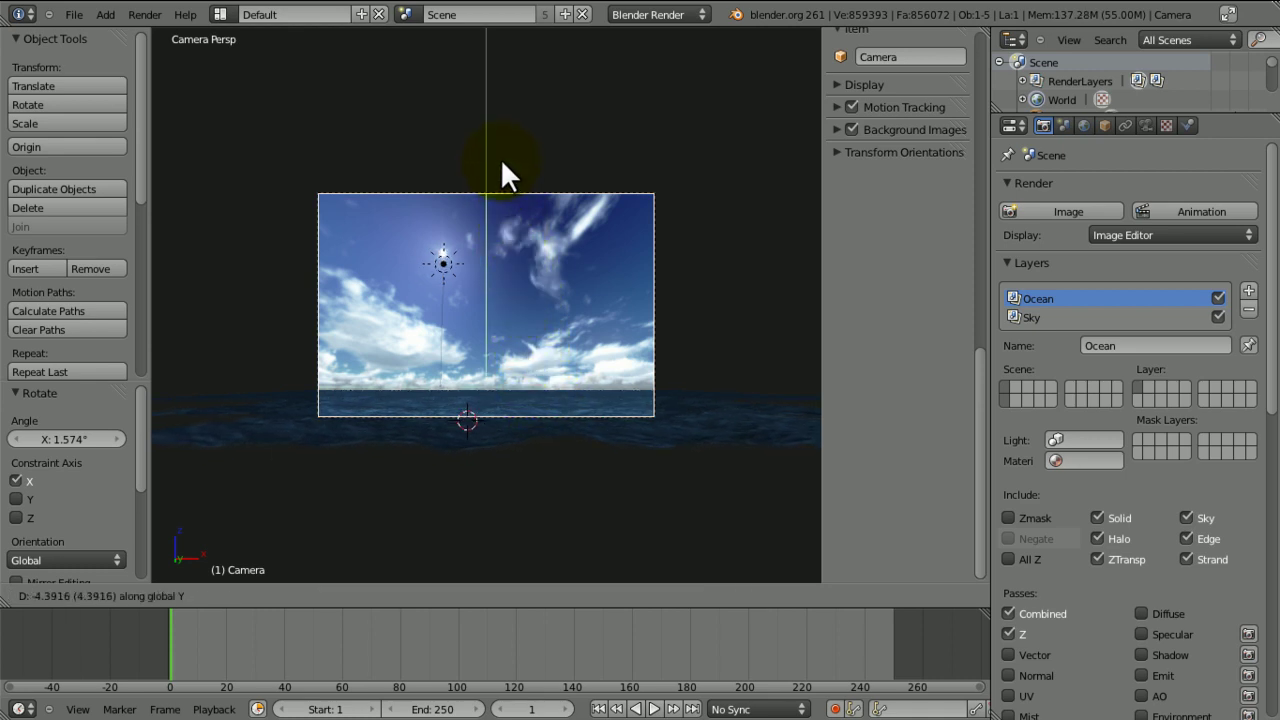
click(531, 80)
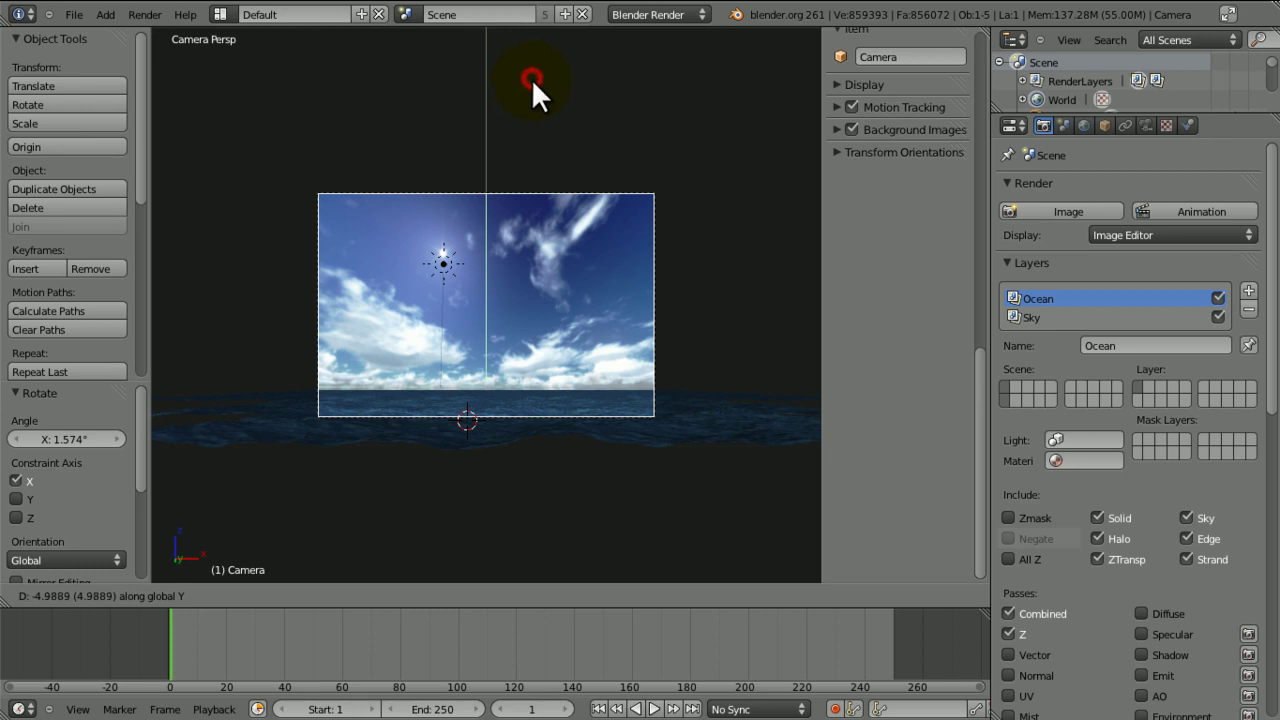
key(ctrl+s)
click(538, 211)
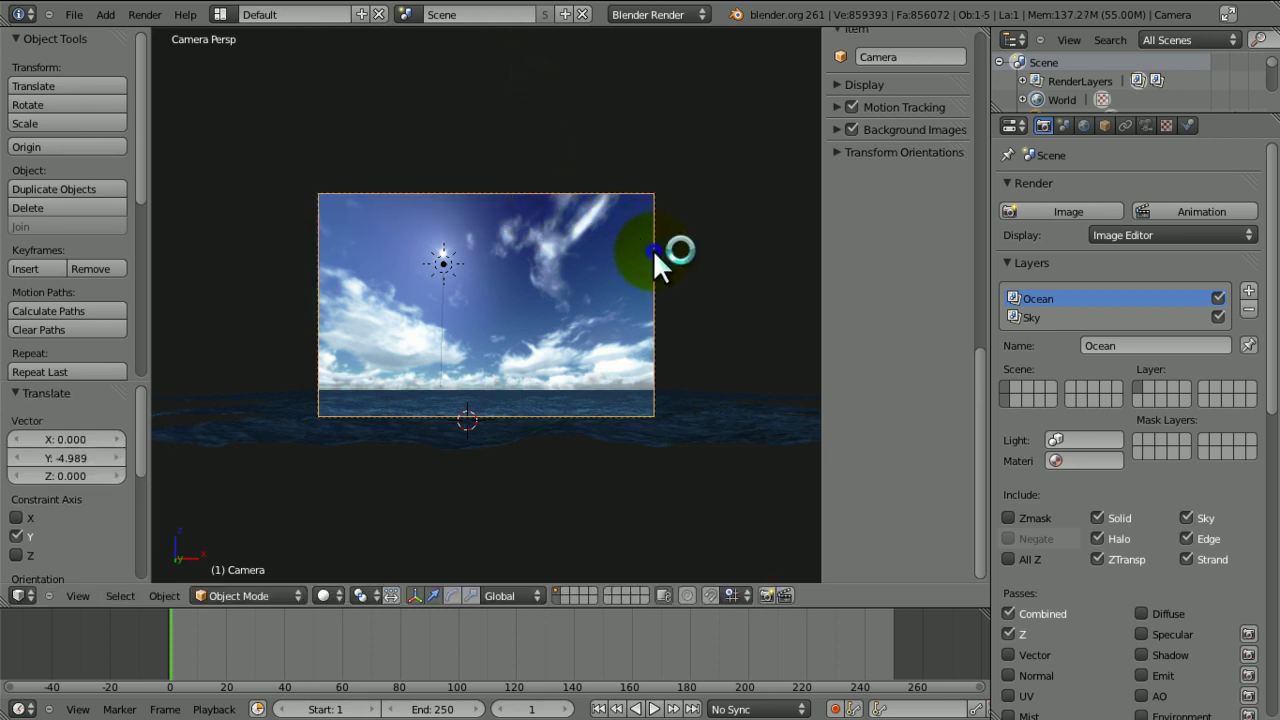
Step: Try a clipping end distance of 1200 on the camera and return it to 1000
click(1146, 125)
click(1206, 352)
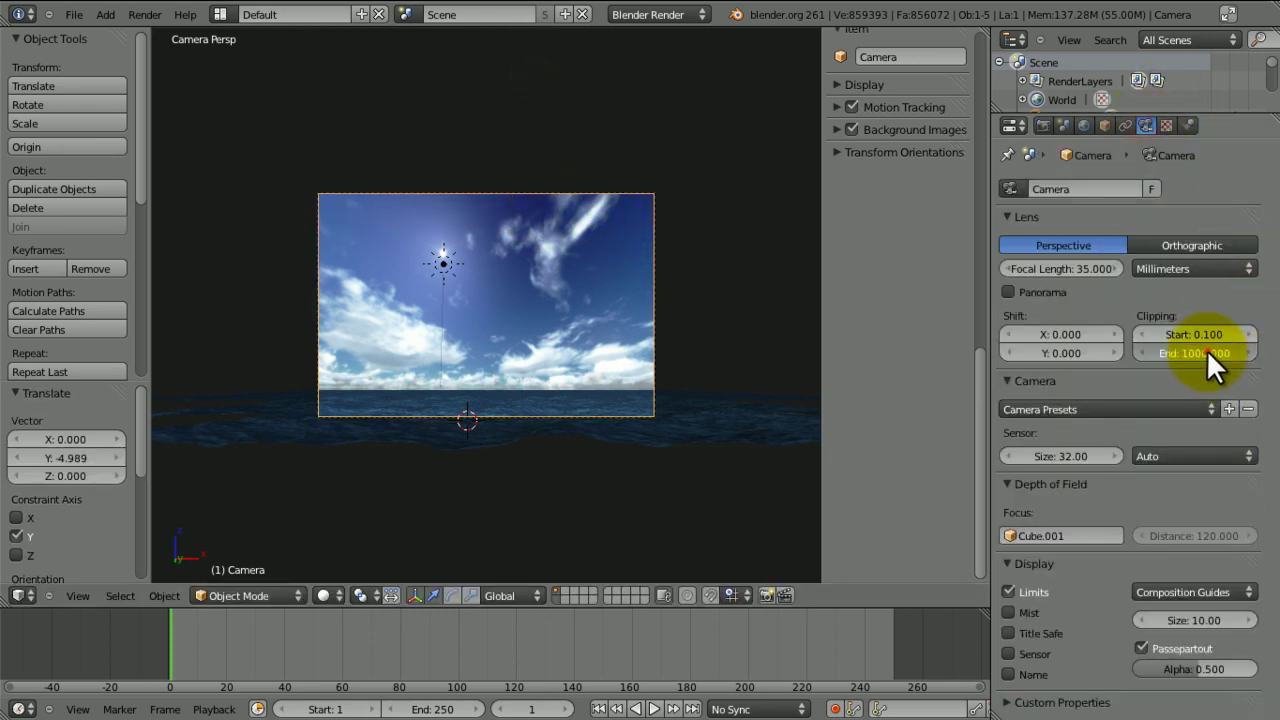
text(1200)
key(Return)
click(1206, 352)
text(10)
key(BackSpace)
text(200)
key(Return)
click(1206, 350)
text(10)
key(Return)
Step: Rotate the camera about -0.6° around the global X axis and save over the blend file
key(r)
key(x)
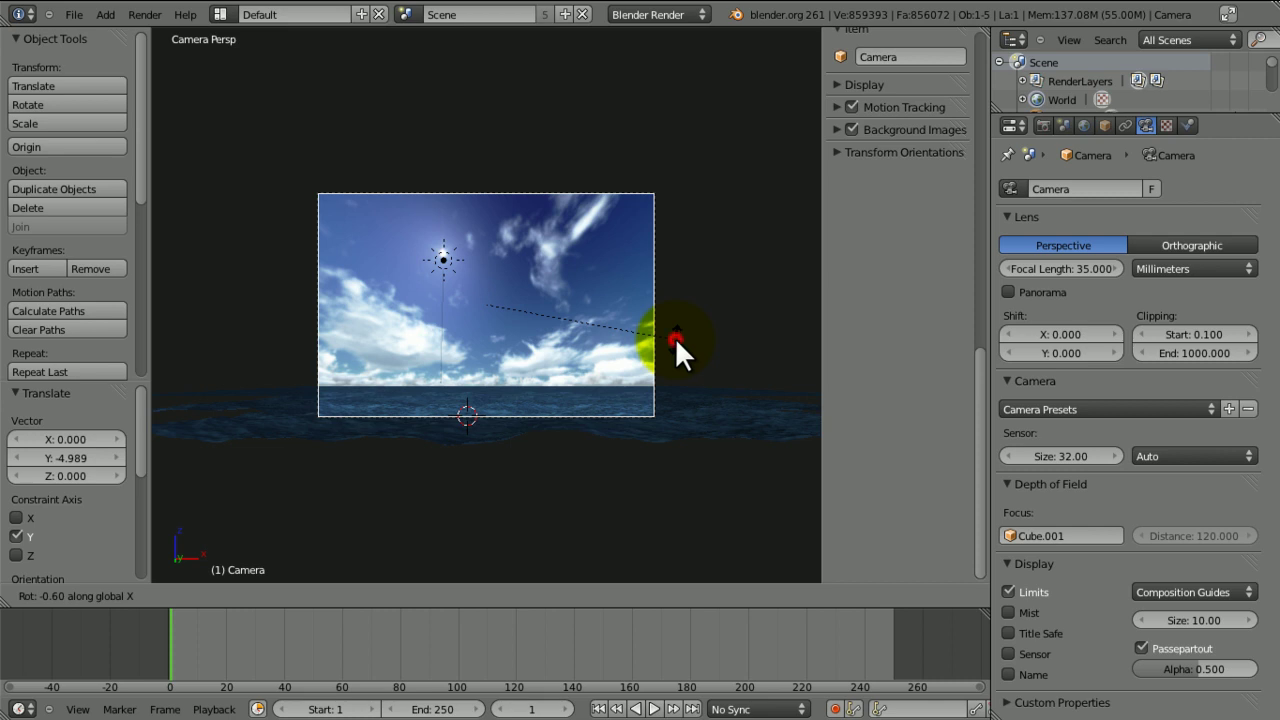
click(675, 337)
key(ctrl+s)
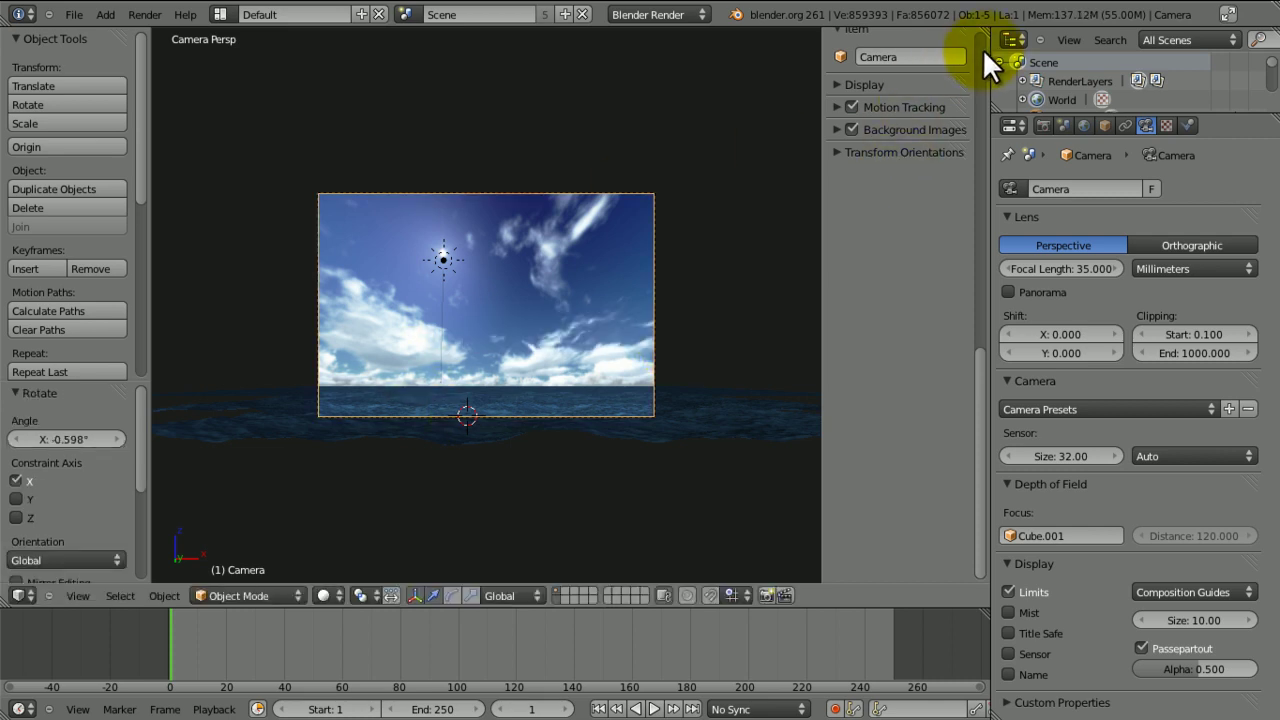
Step: Split the 3D view into two side-by-side areas and show the Render Result in an enlarged image editor beside the camera view
drag(991, 35, 983, 33)
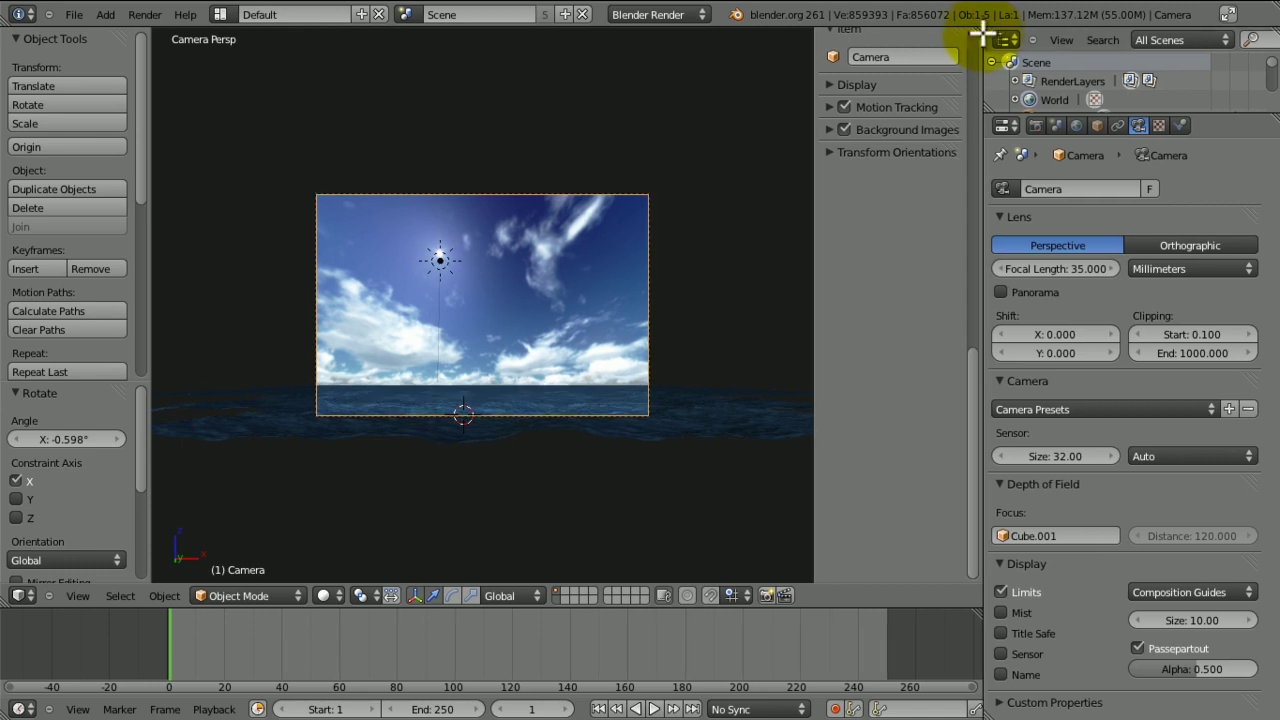
drag(679, 93, 760, 598)
drag(640, 600, 729, 600)
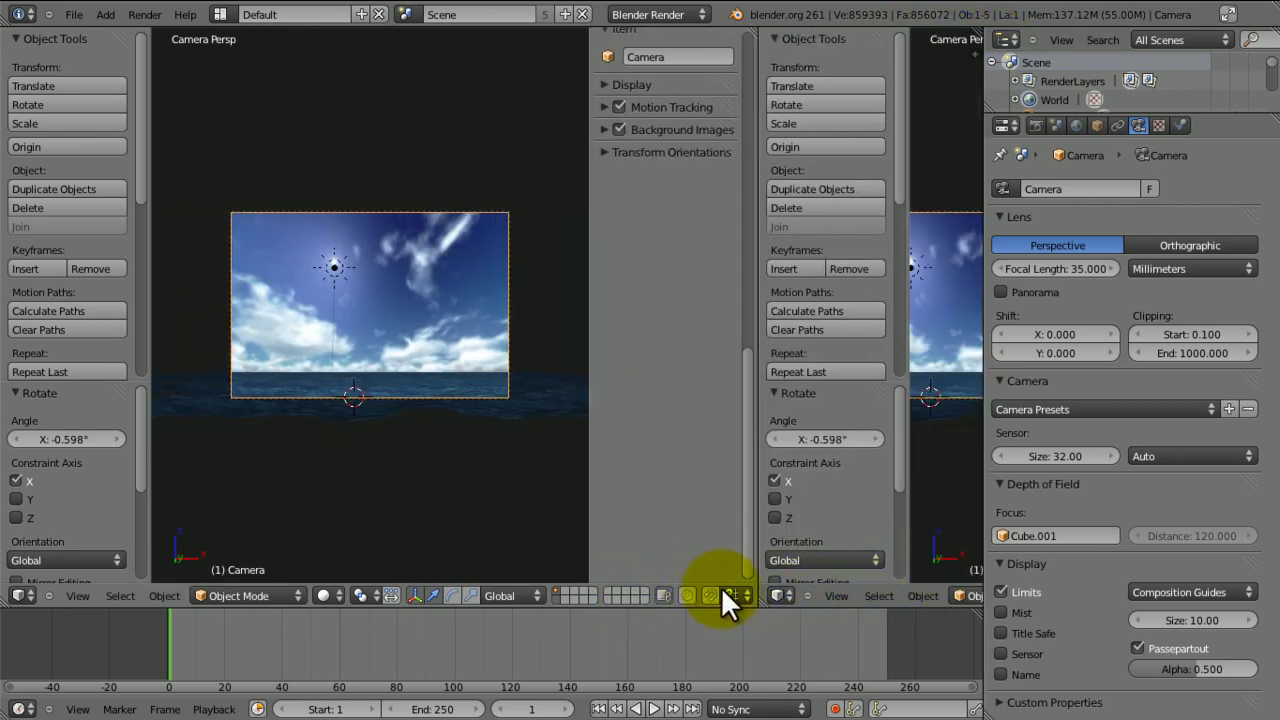
click(777, 596)
click(798, 473)
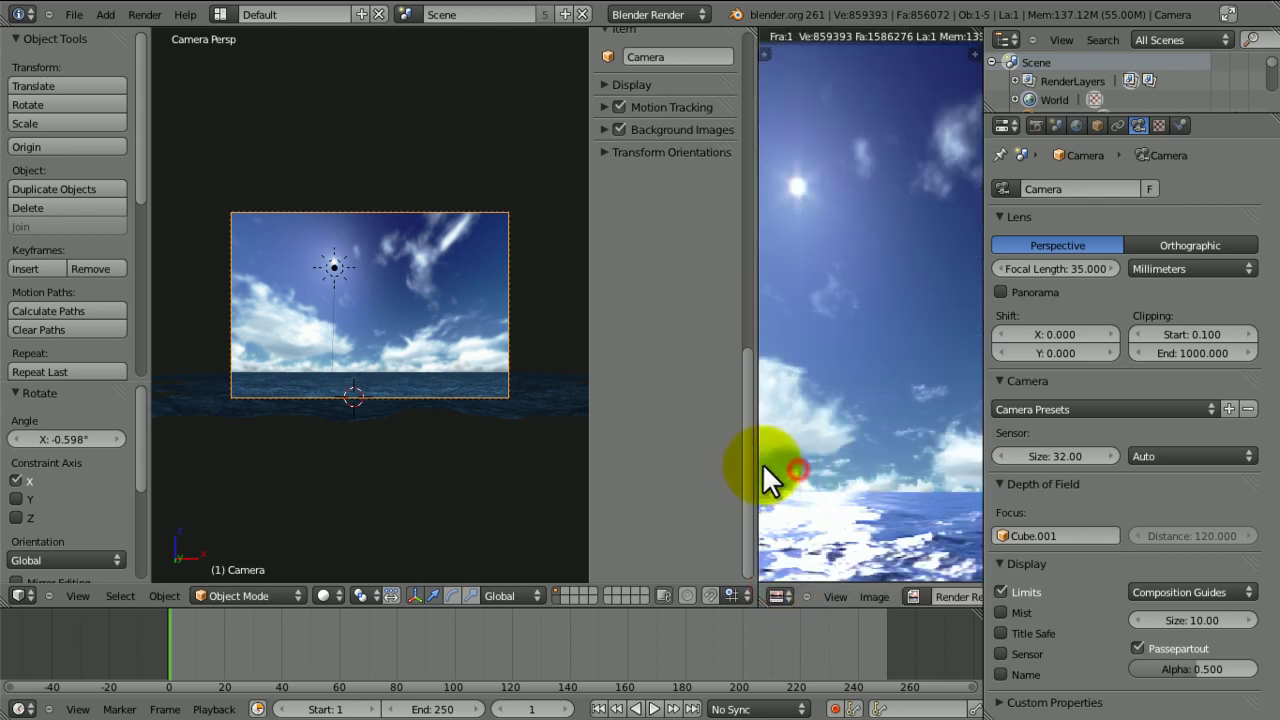
drag(757, 466, 684, 467)
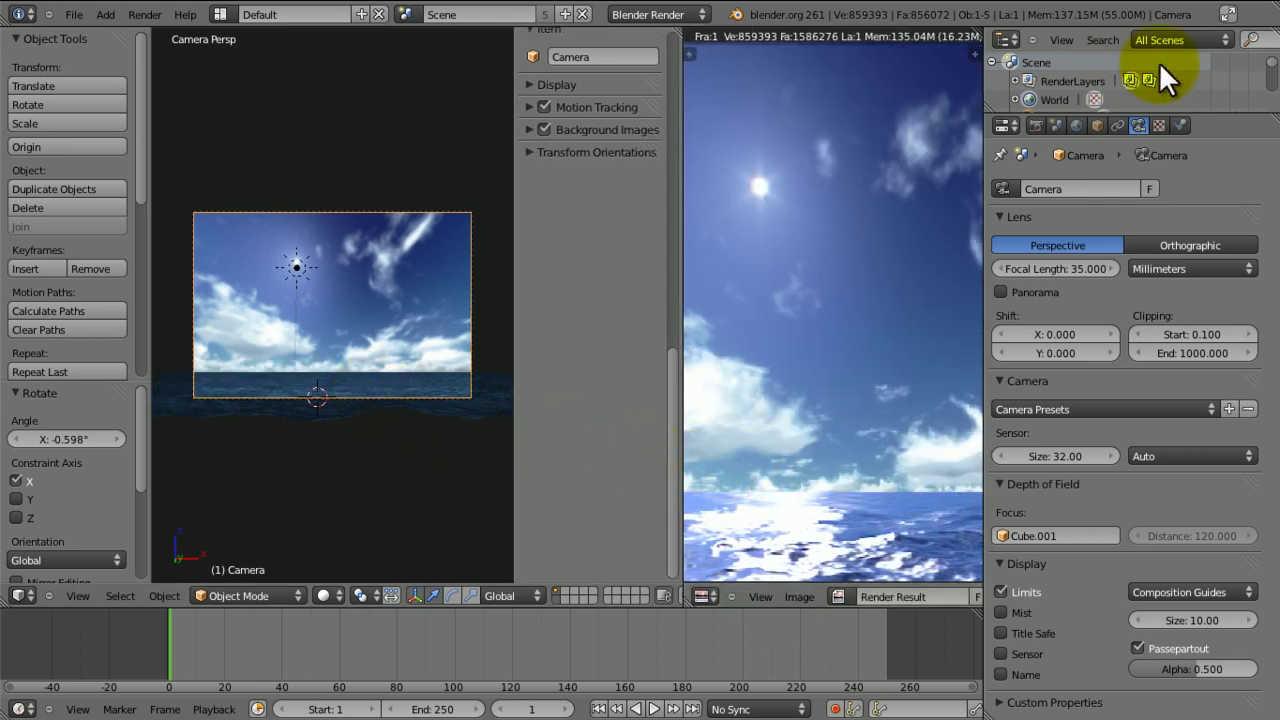
click(1228, 14)
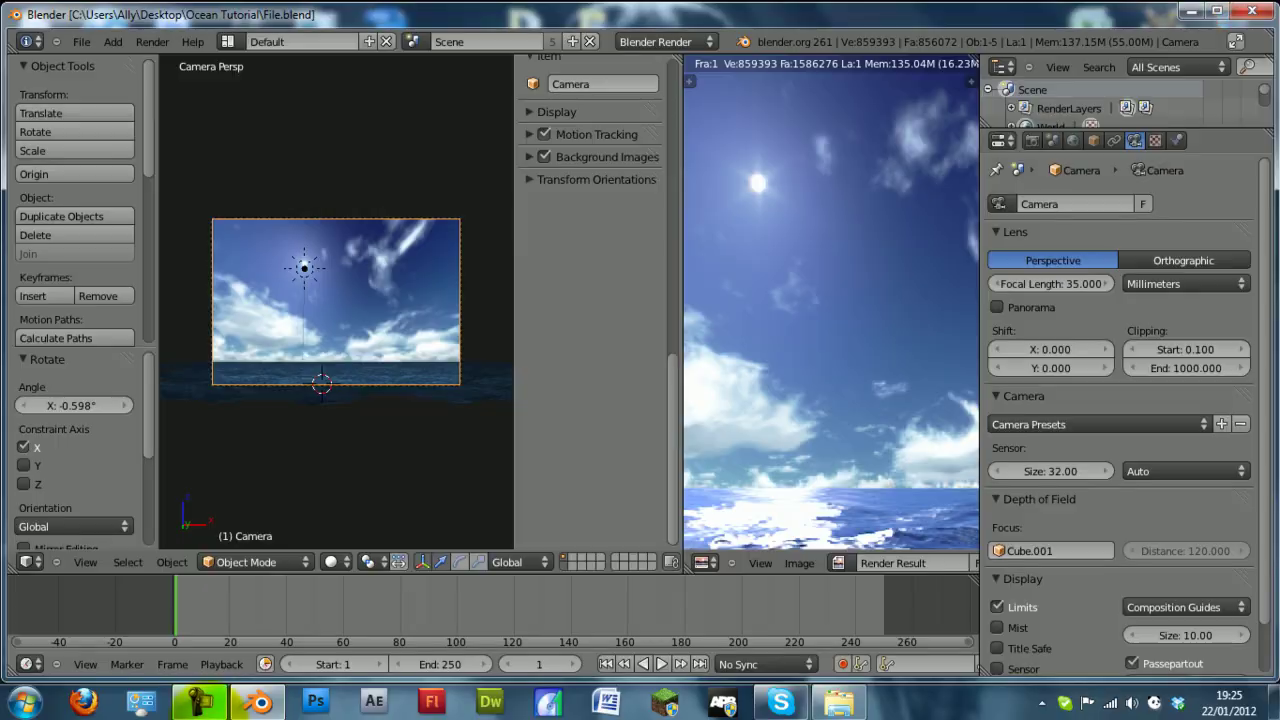
click(200, 700)
click(1157, 614)
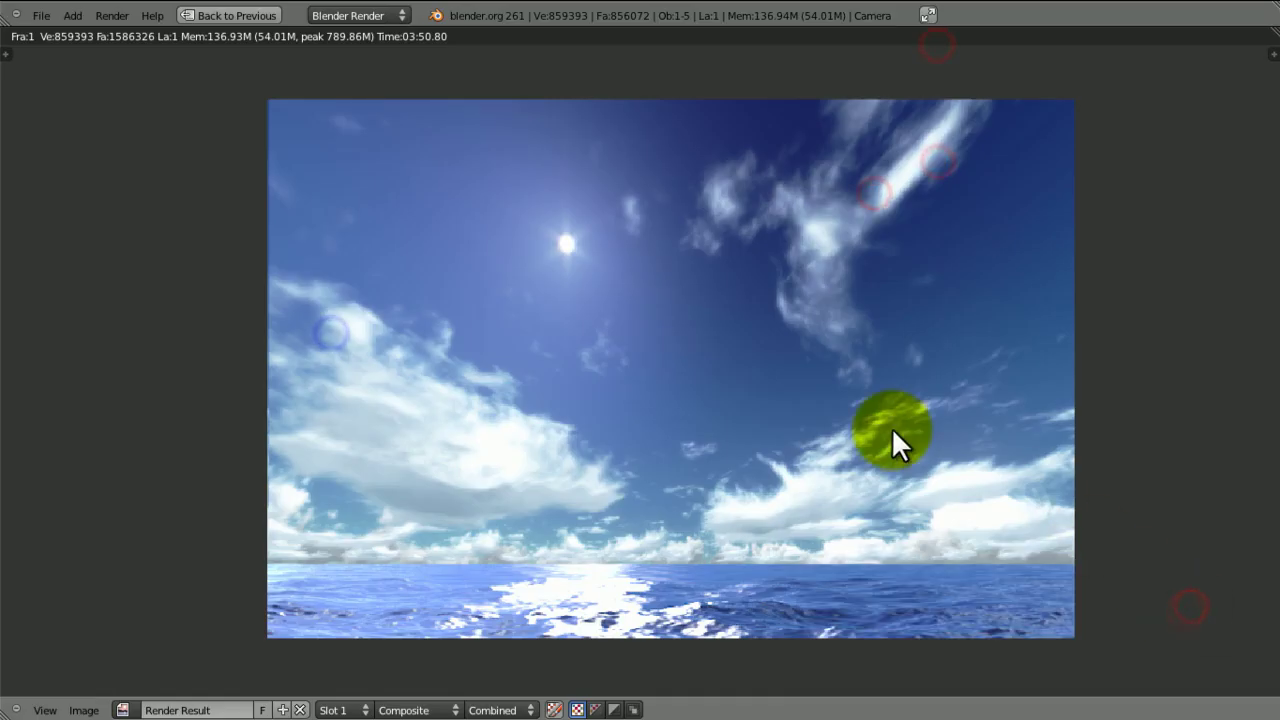